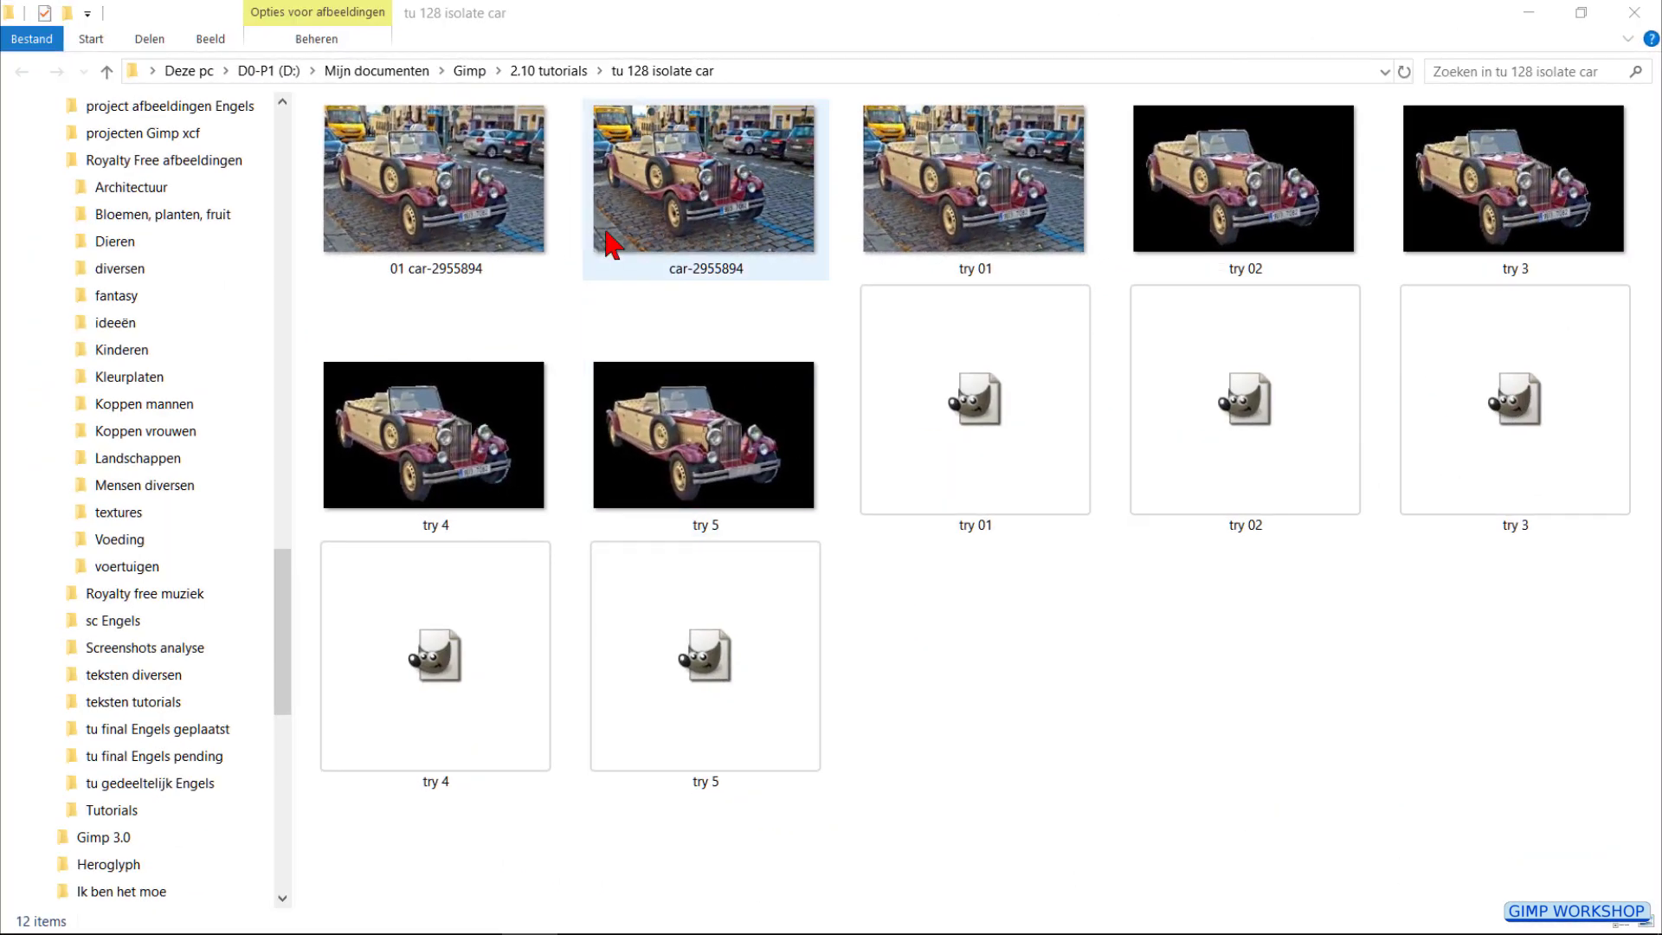
Step: Open the photo 01 car-2955894 from File Explorer in GNU Image Manipulation Program
{"action": "right_click", "coordinate": [530, 187]}
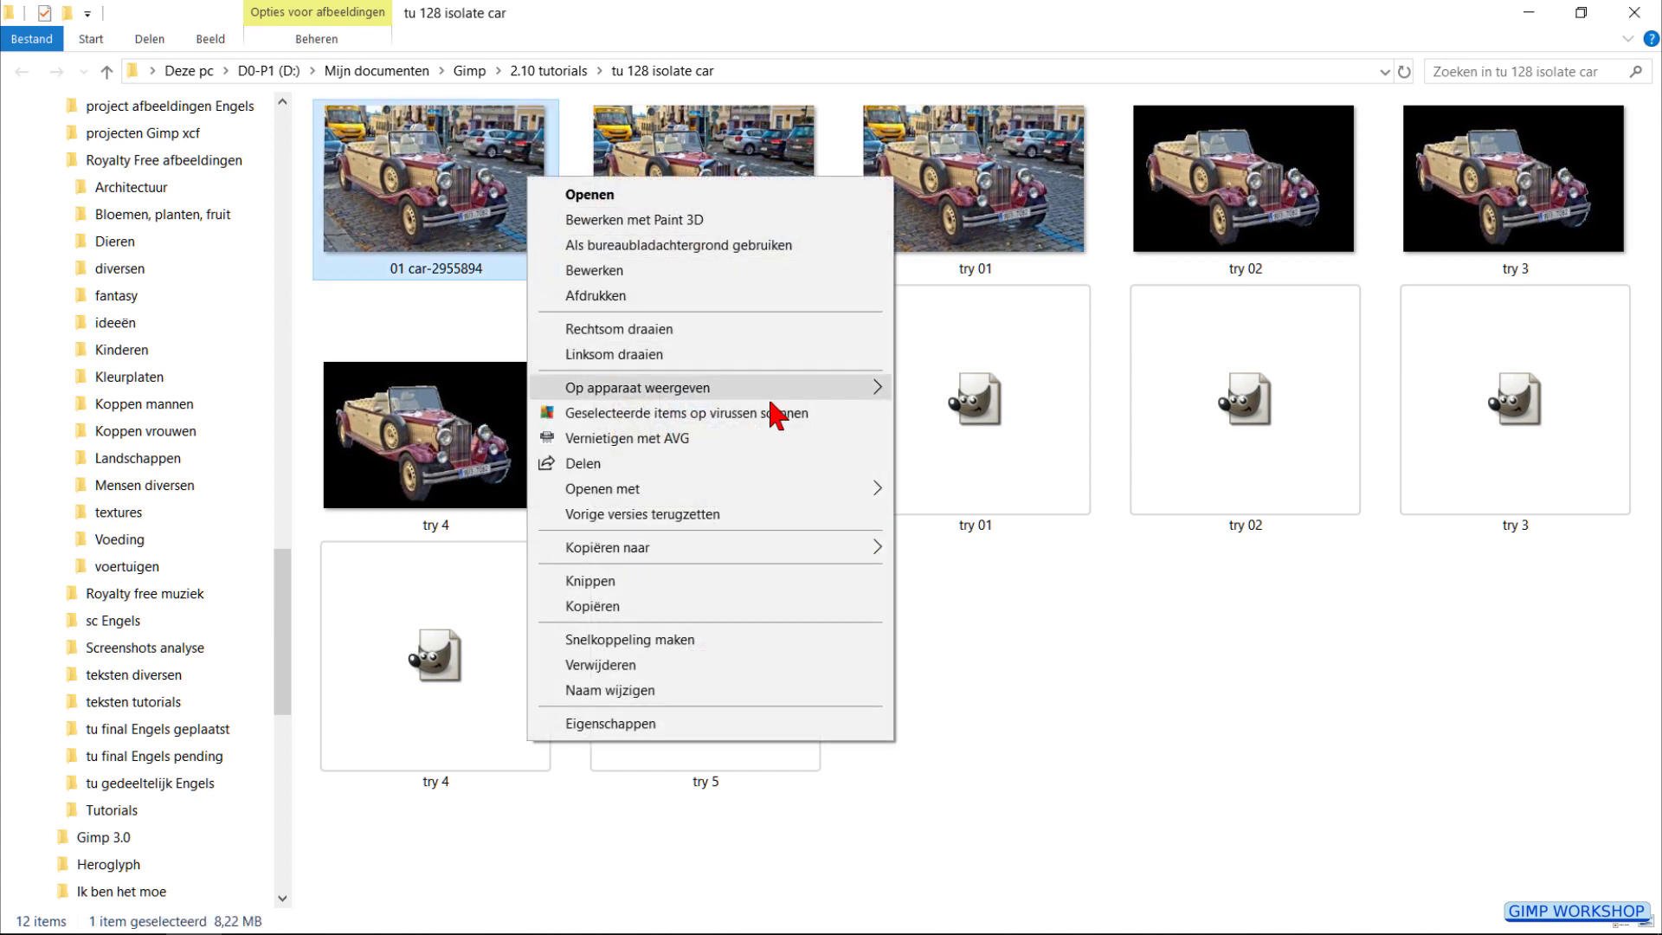
{"action": "mouse_move", "coordinate": [675, 488]}
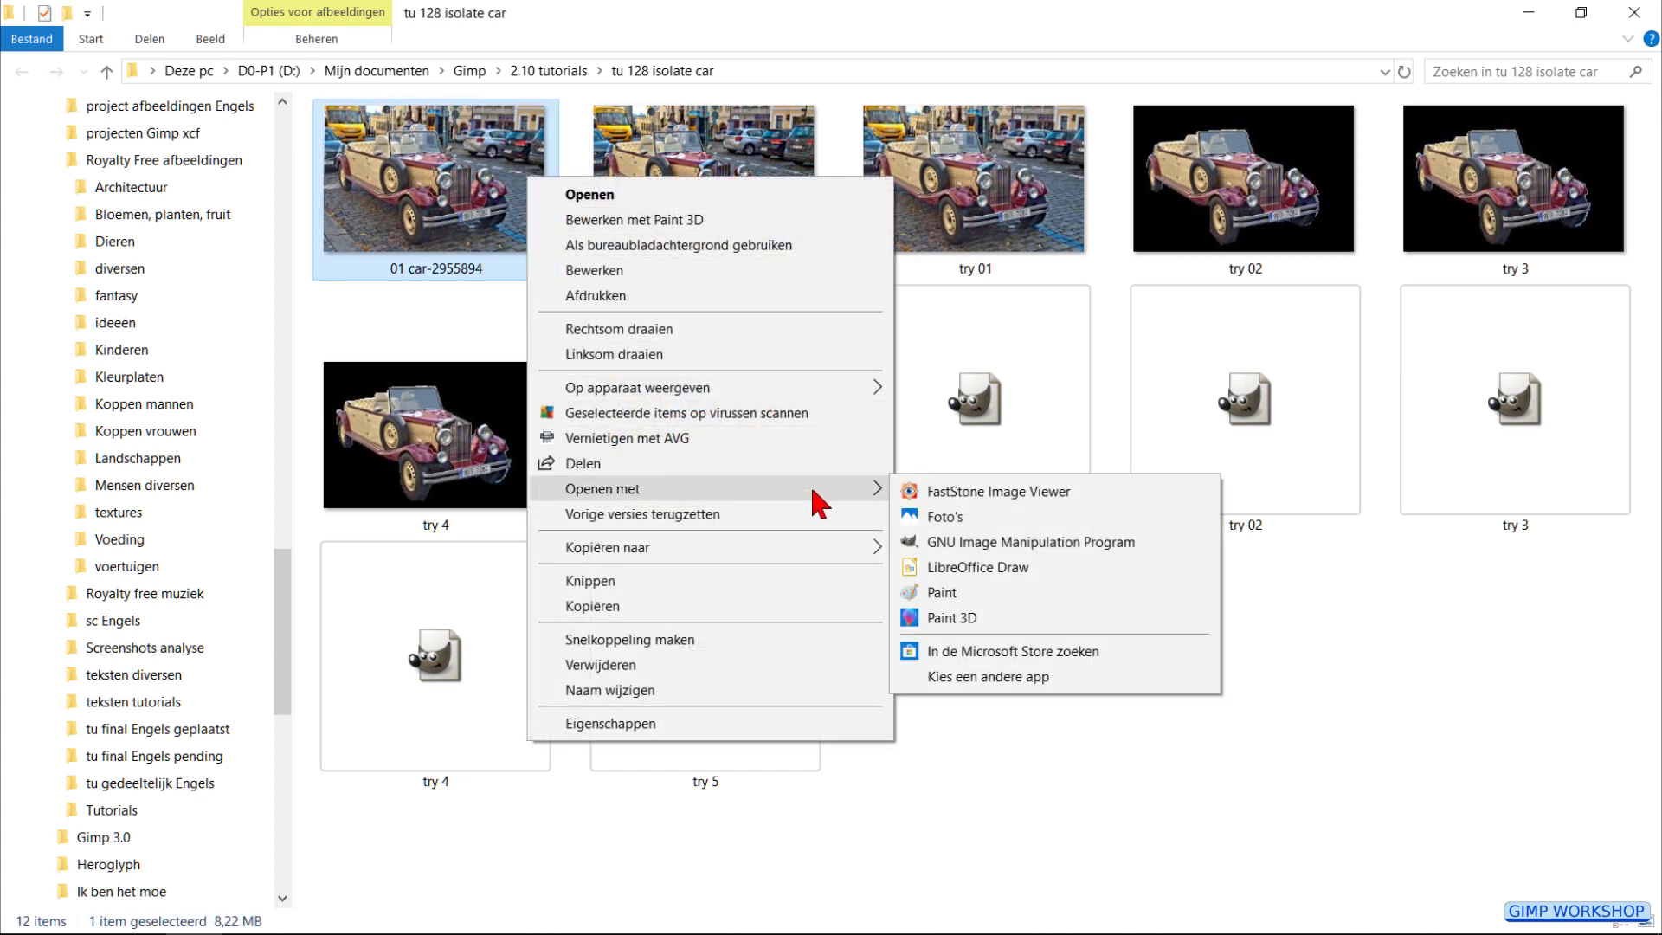
{"action": "left_click", "coordinate": [990, 545]}
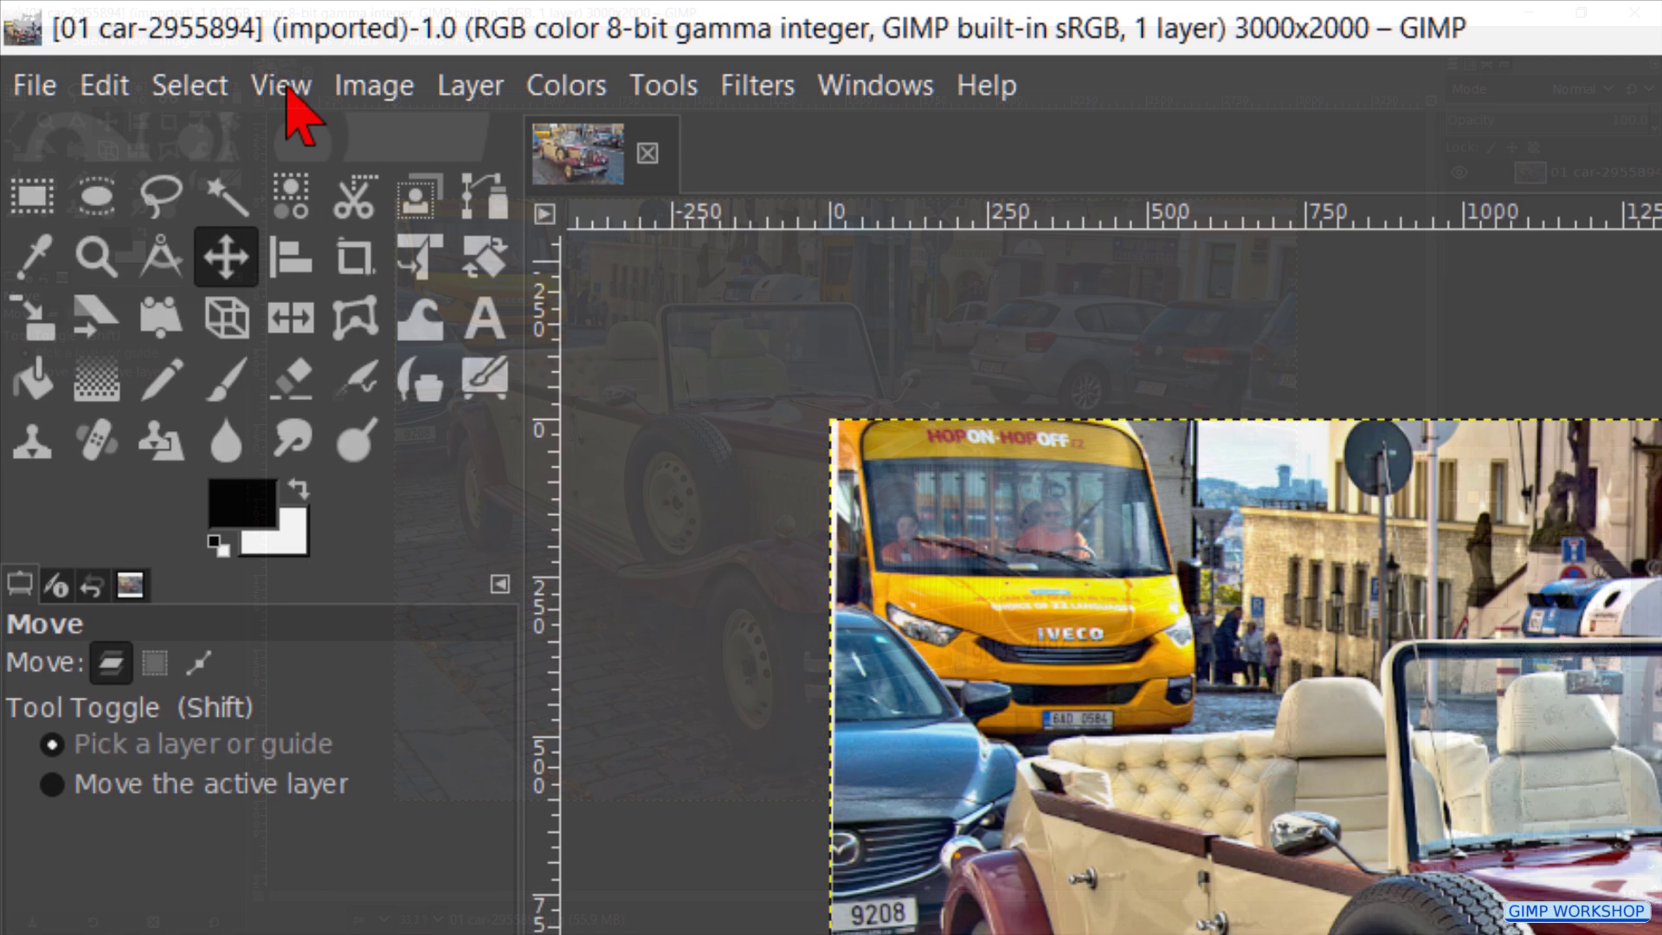
Step: Fit the whole car photo in the window
{"action": "key", "text": "ctrl+shift+j"}
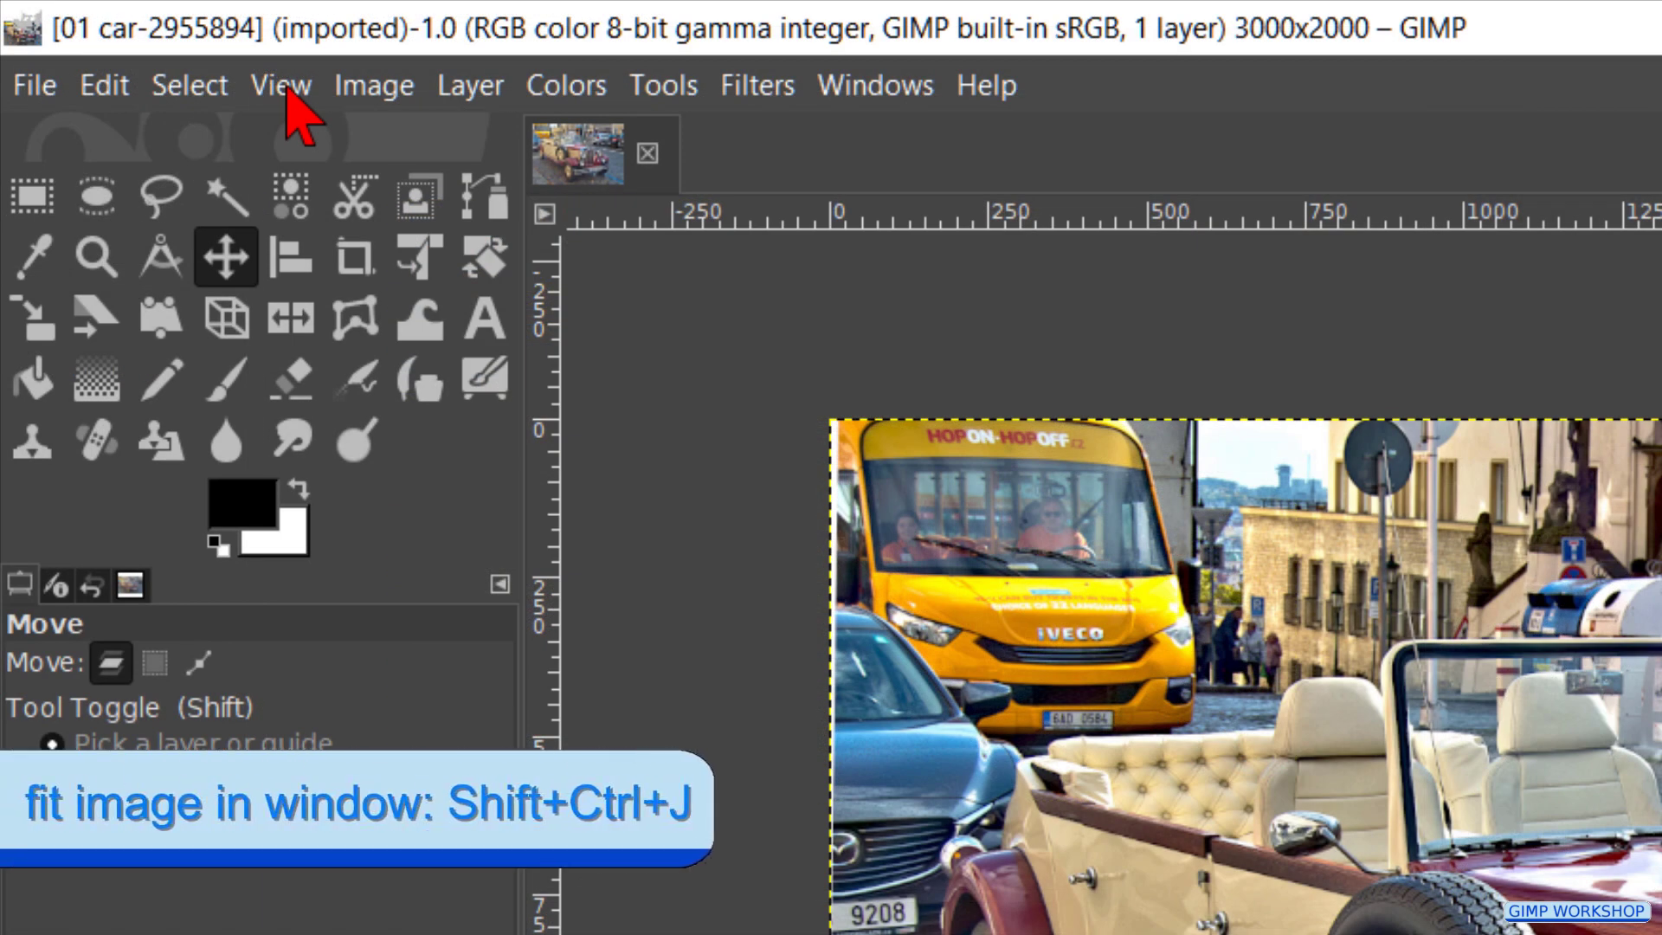
{"action": "left_click", "coordinate": [282, 86]}
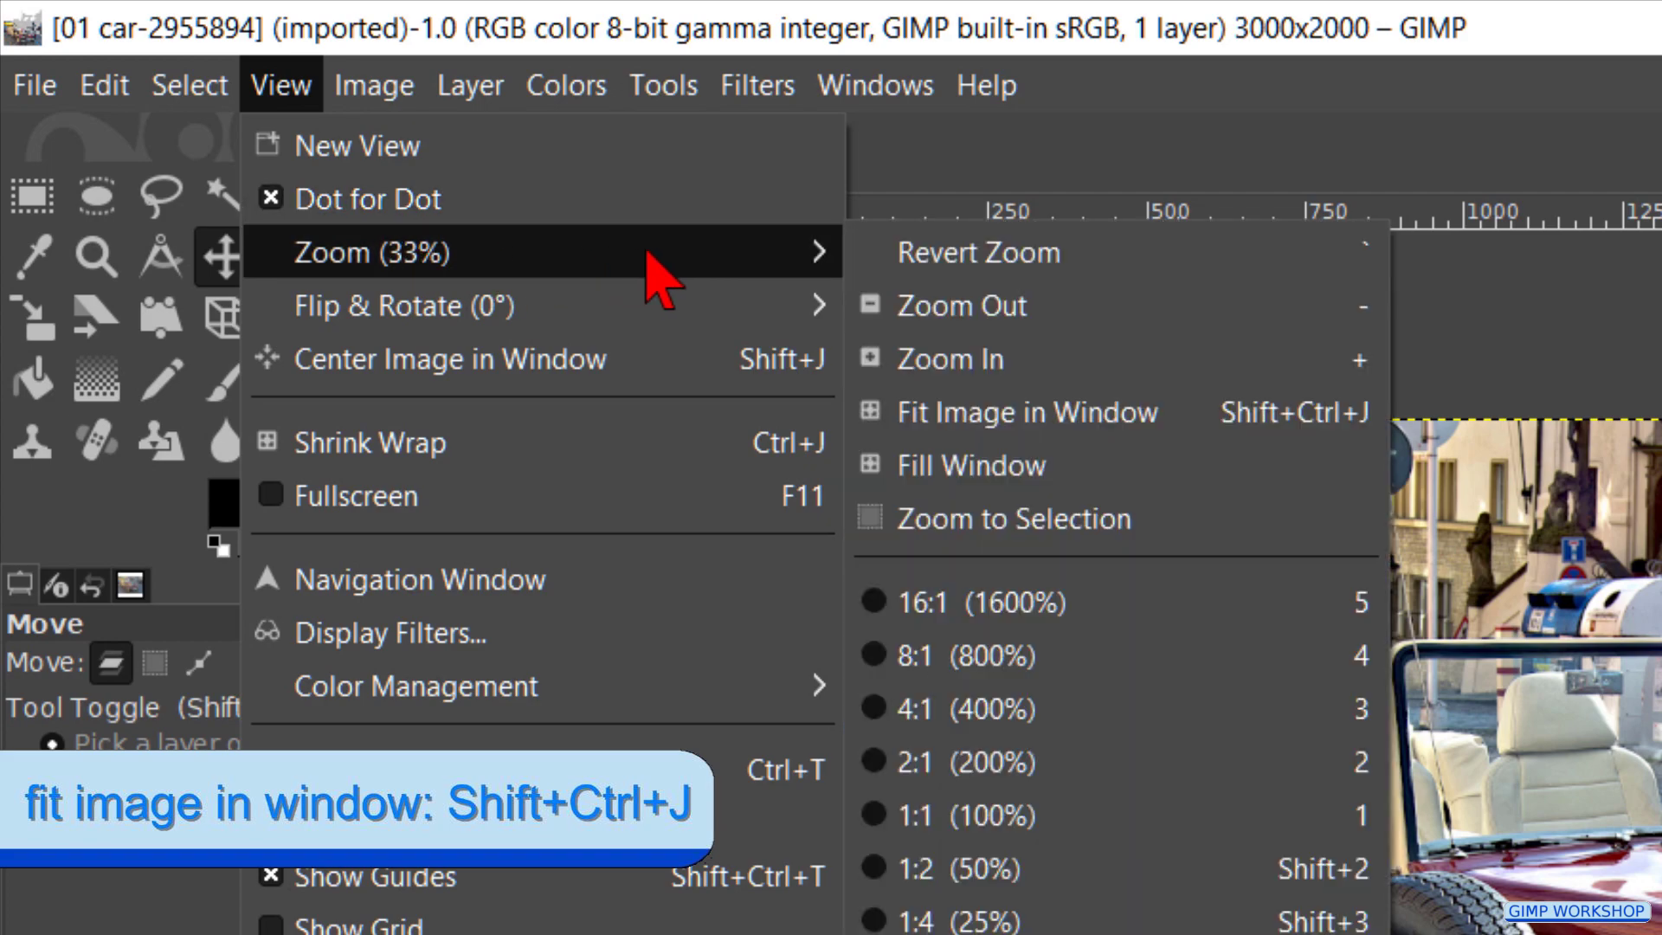
{"action": "mouse_move", "coordinate": [261, 120]}
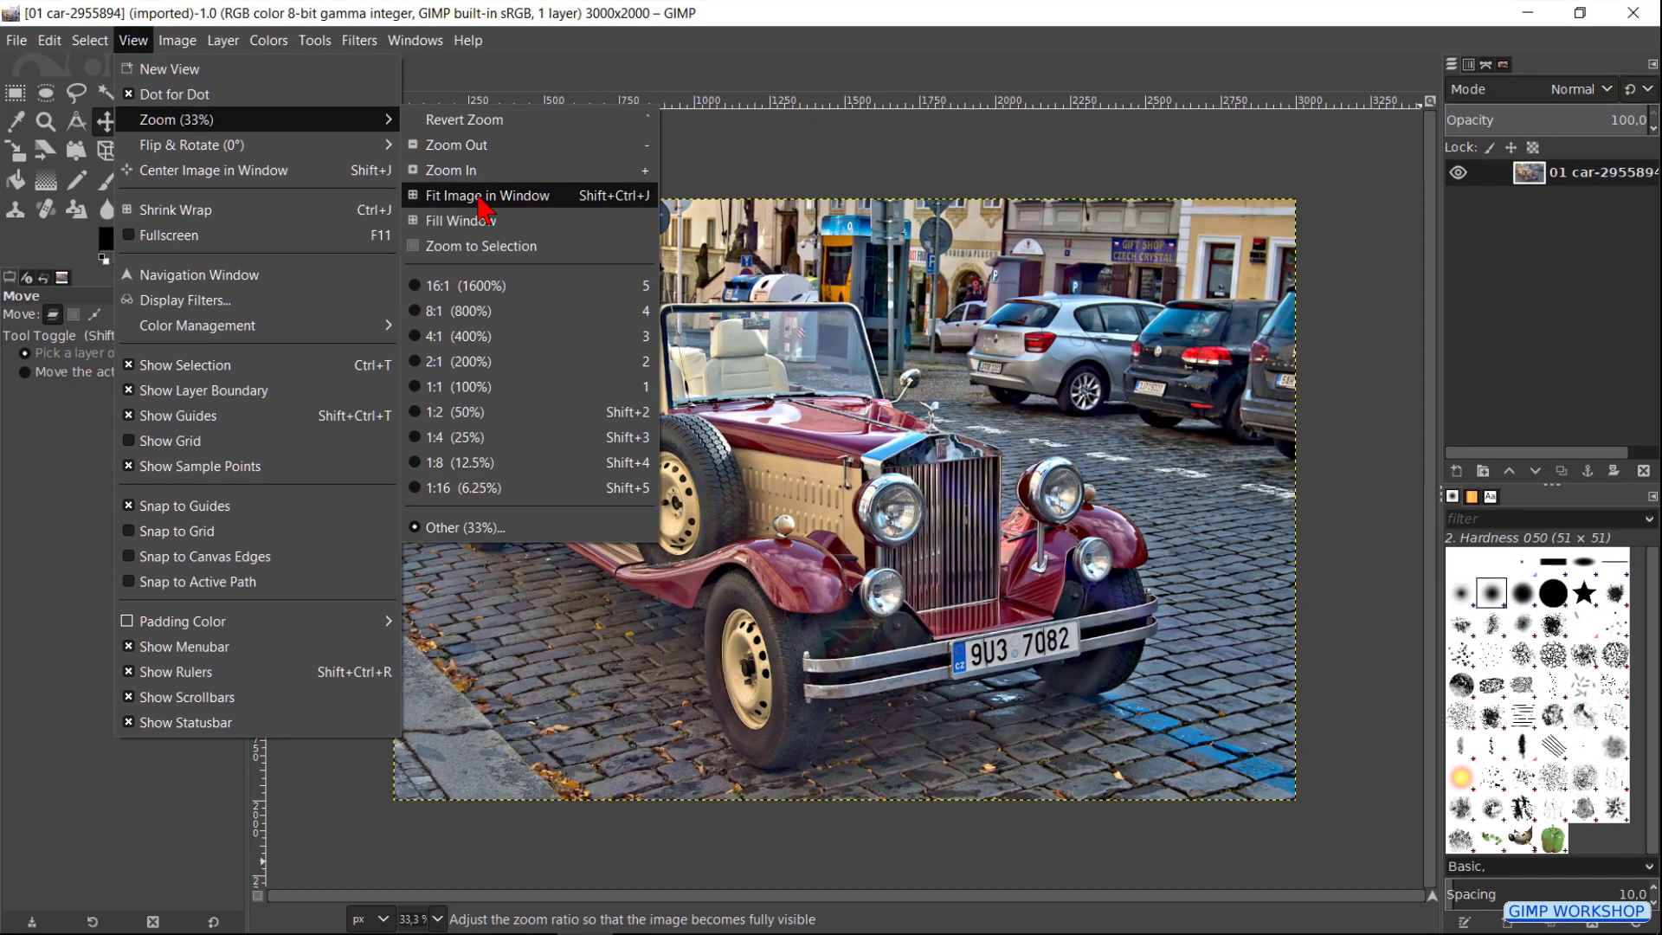
{"action": "left_click", "coordinate": [1027, 412]}
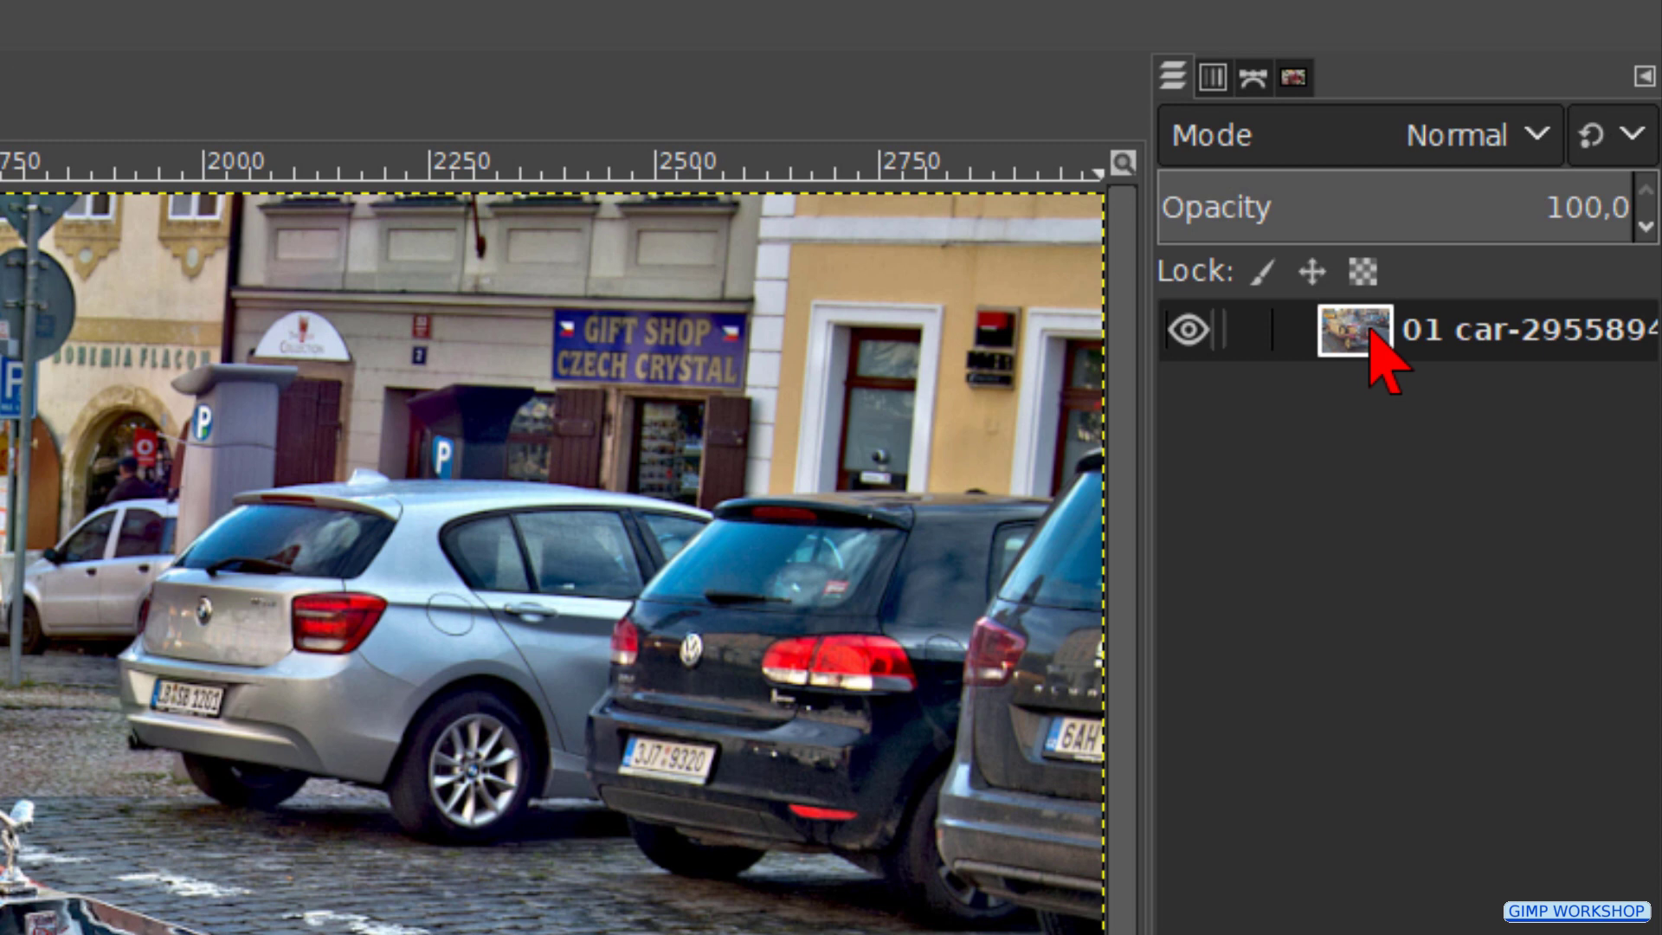
Step: Ask GIMP to reset all tool options to their defaults
{"action": "right_click", "coordinate": [1376, 339]}
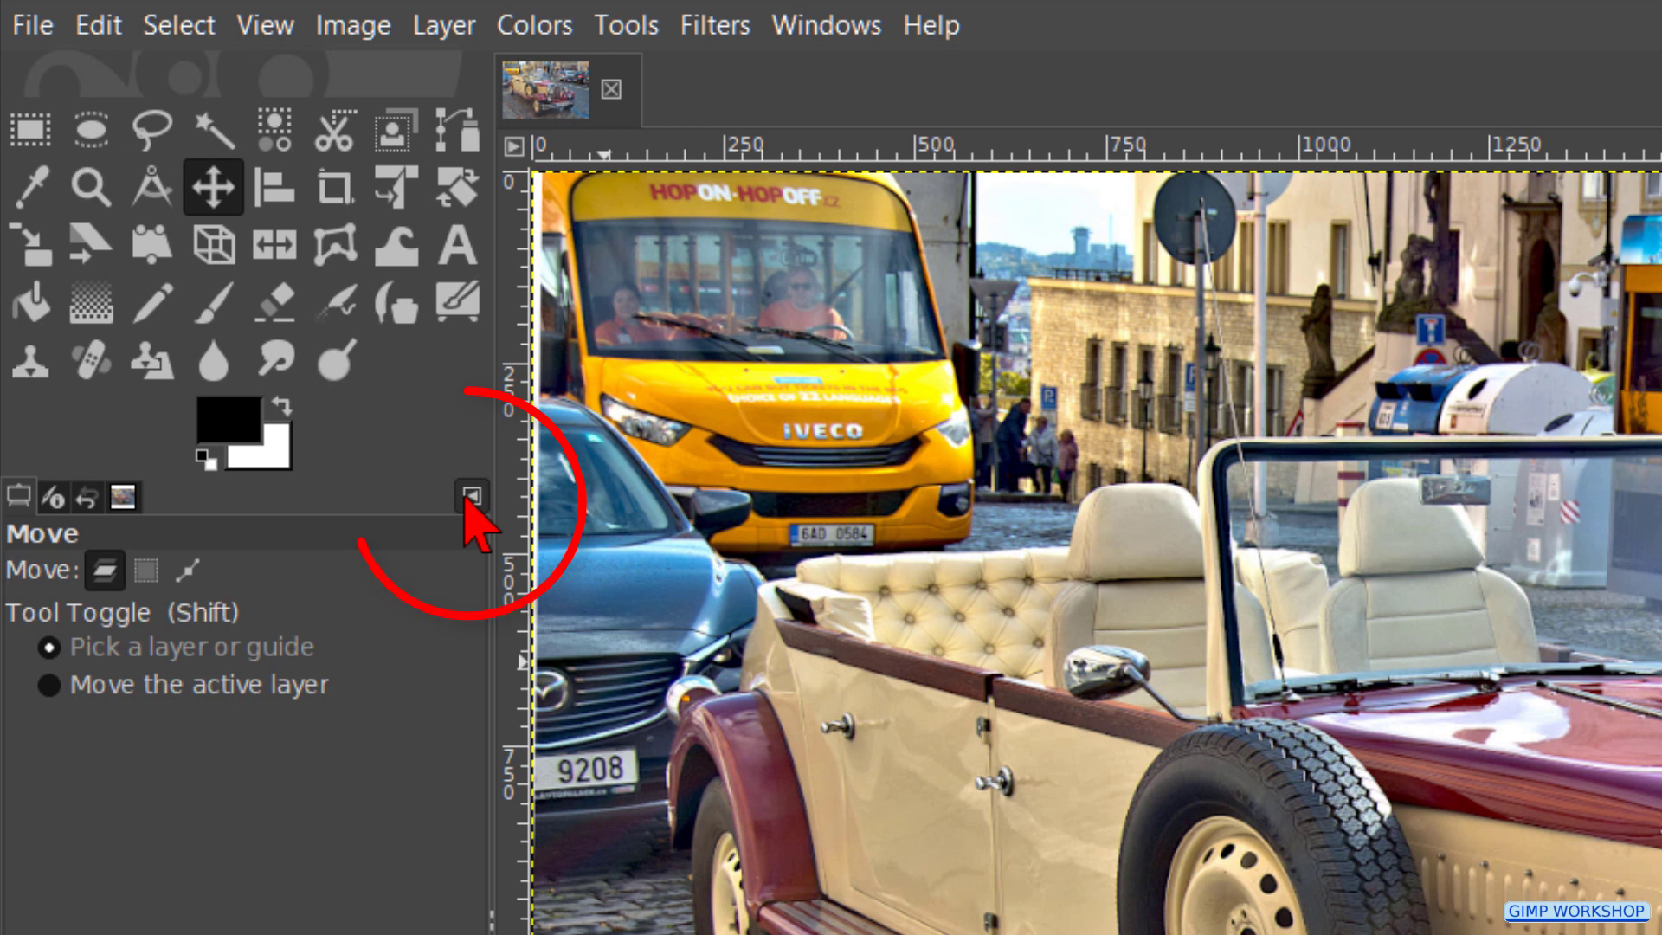
{"action": "left_click", "coordinate": [471, 499]}
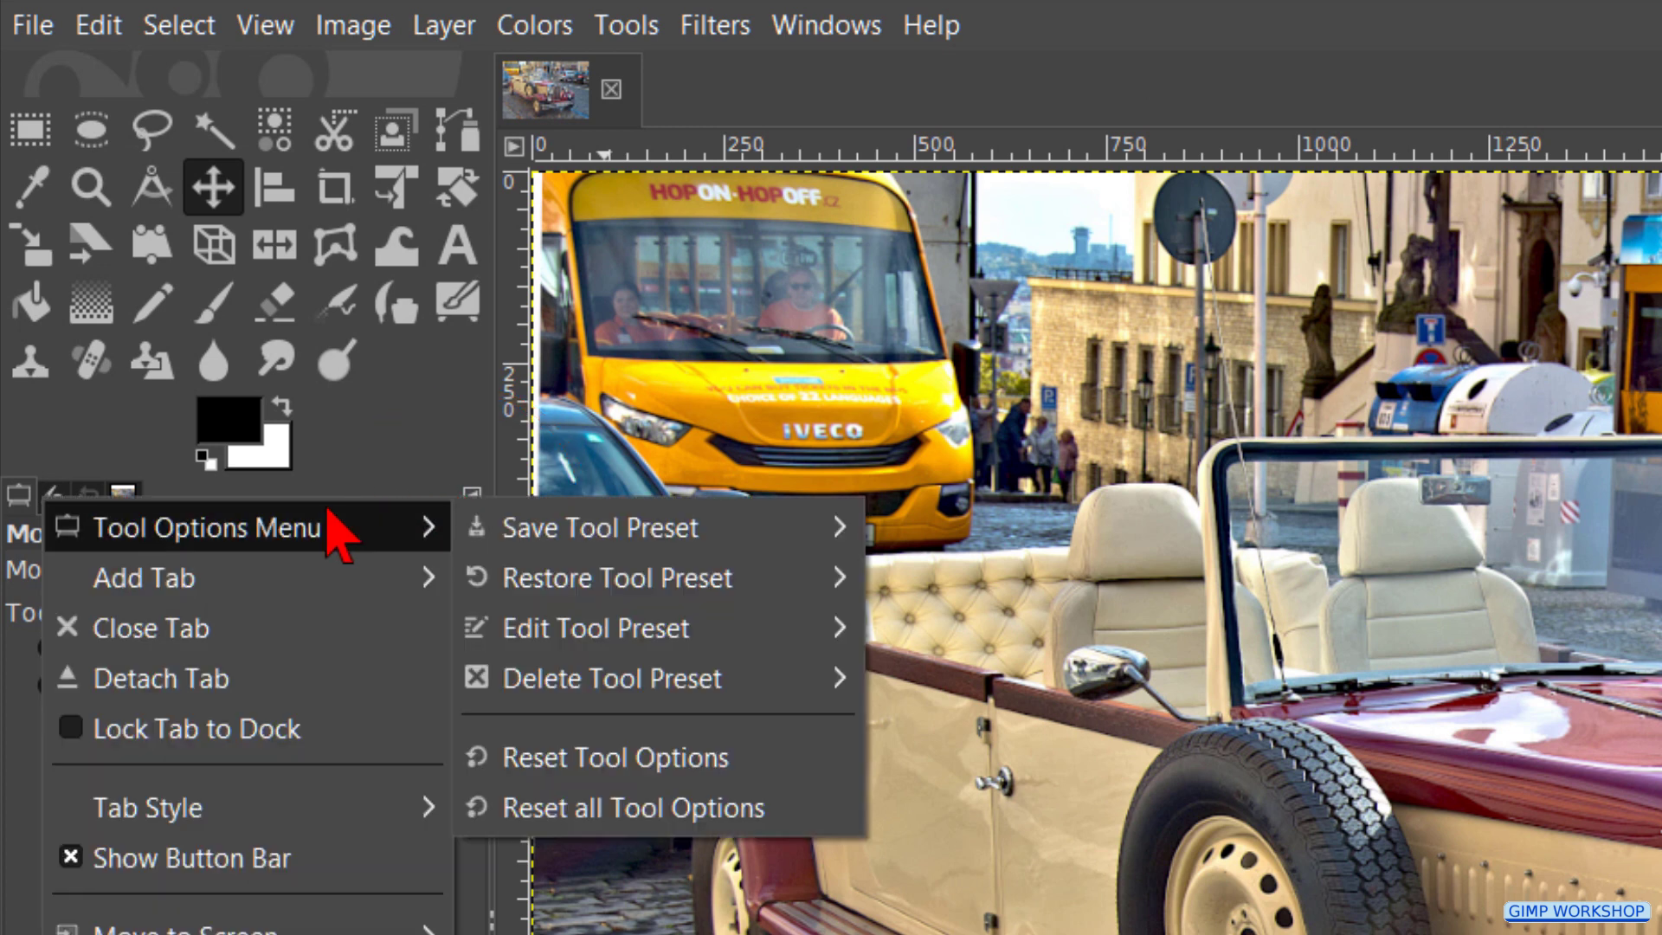
{"action": "mouse_move", "coordinate": [208, 527]}
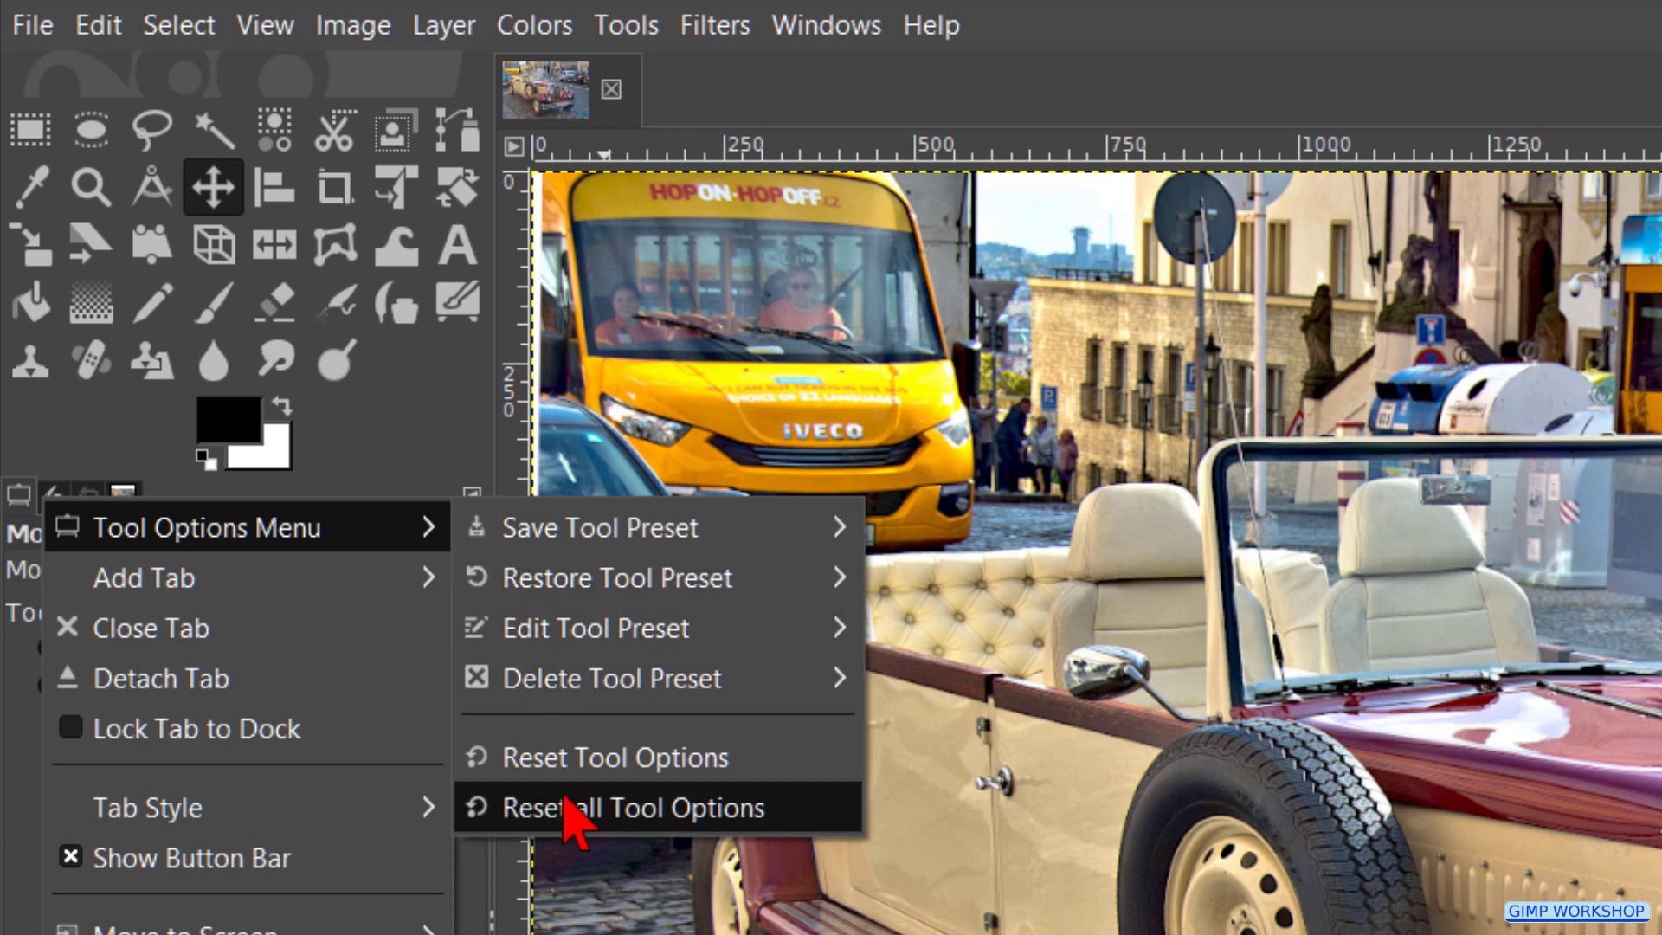
{"action": "left_click", "coordinate": [566, 813]}
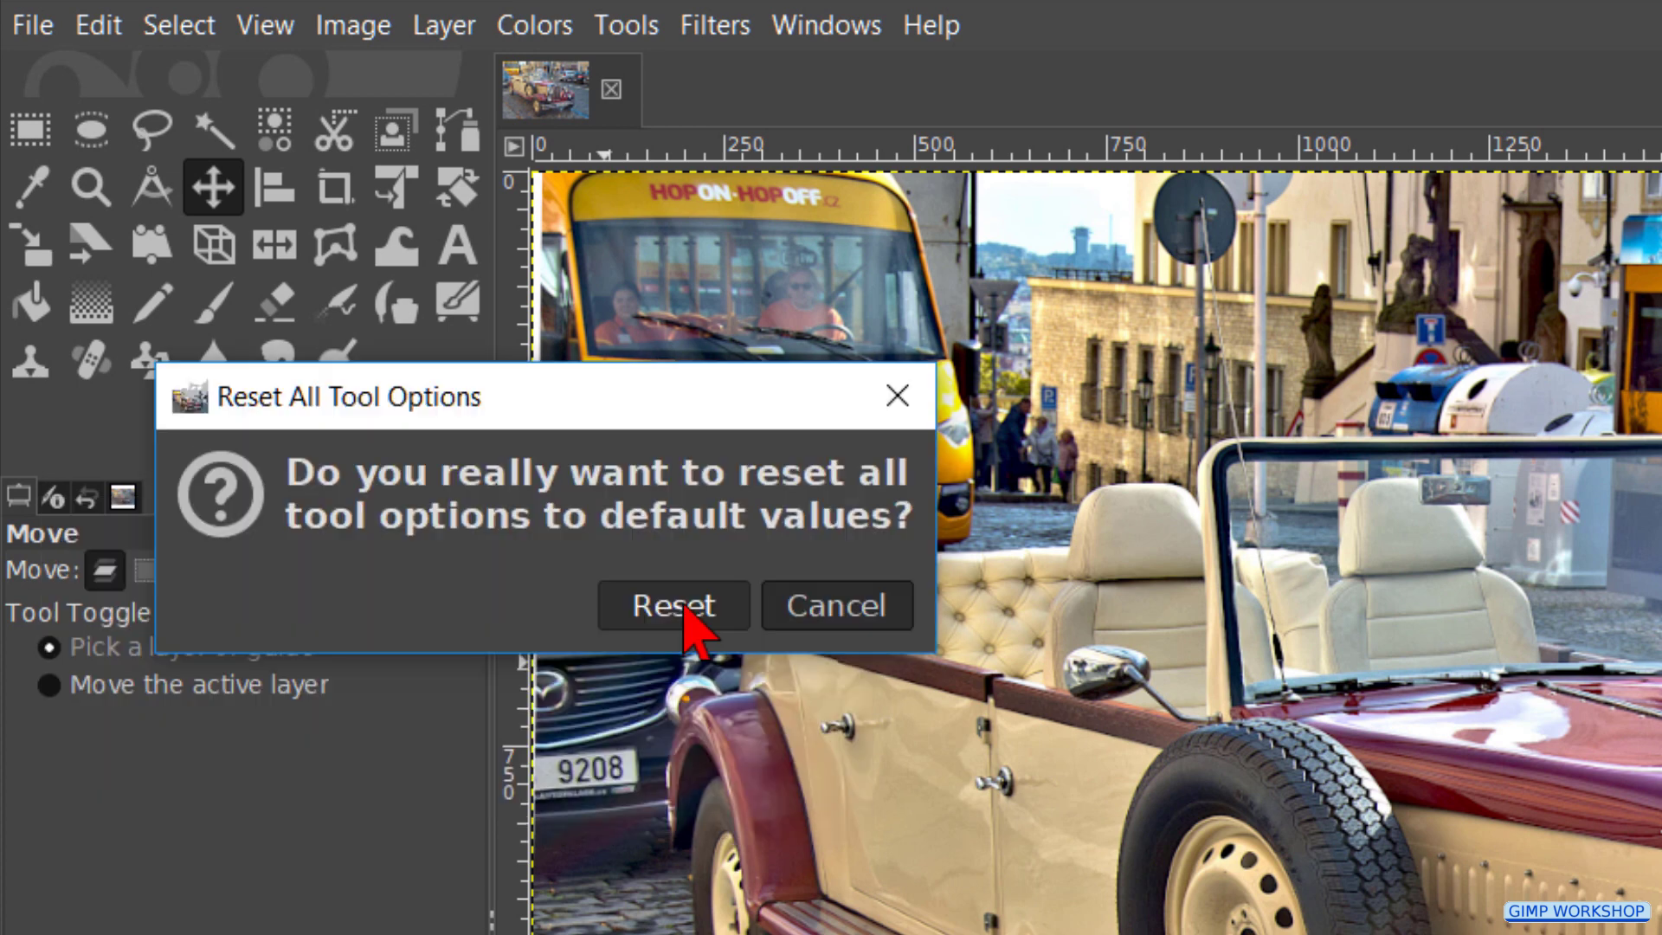
Step: Confirm the tool-options reset and begin a curved path along the rear seat's top edge
{"action": "left_click", "coordinate": [691, 626]}
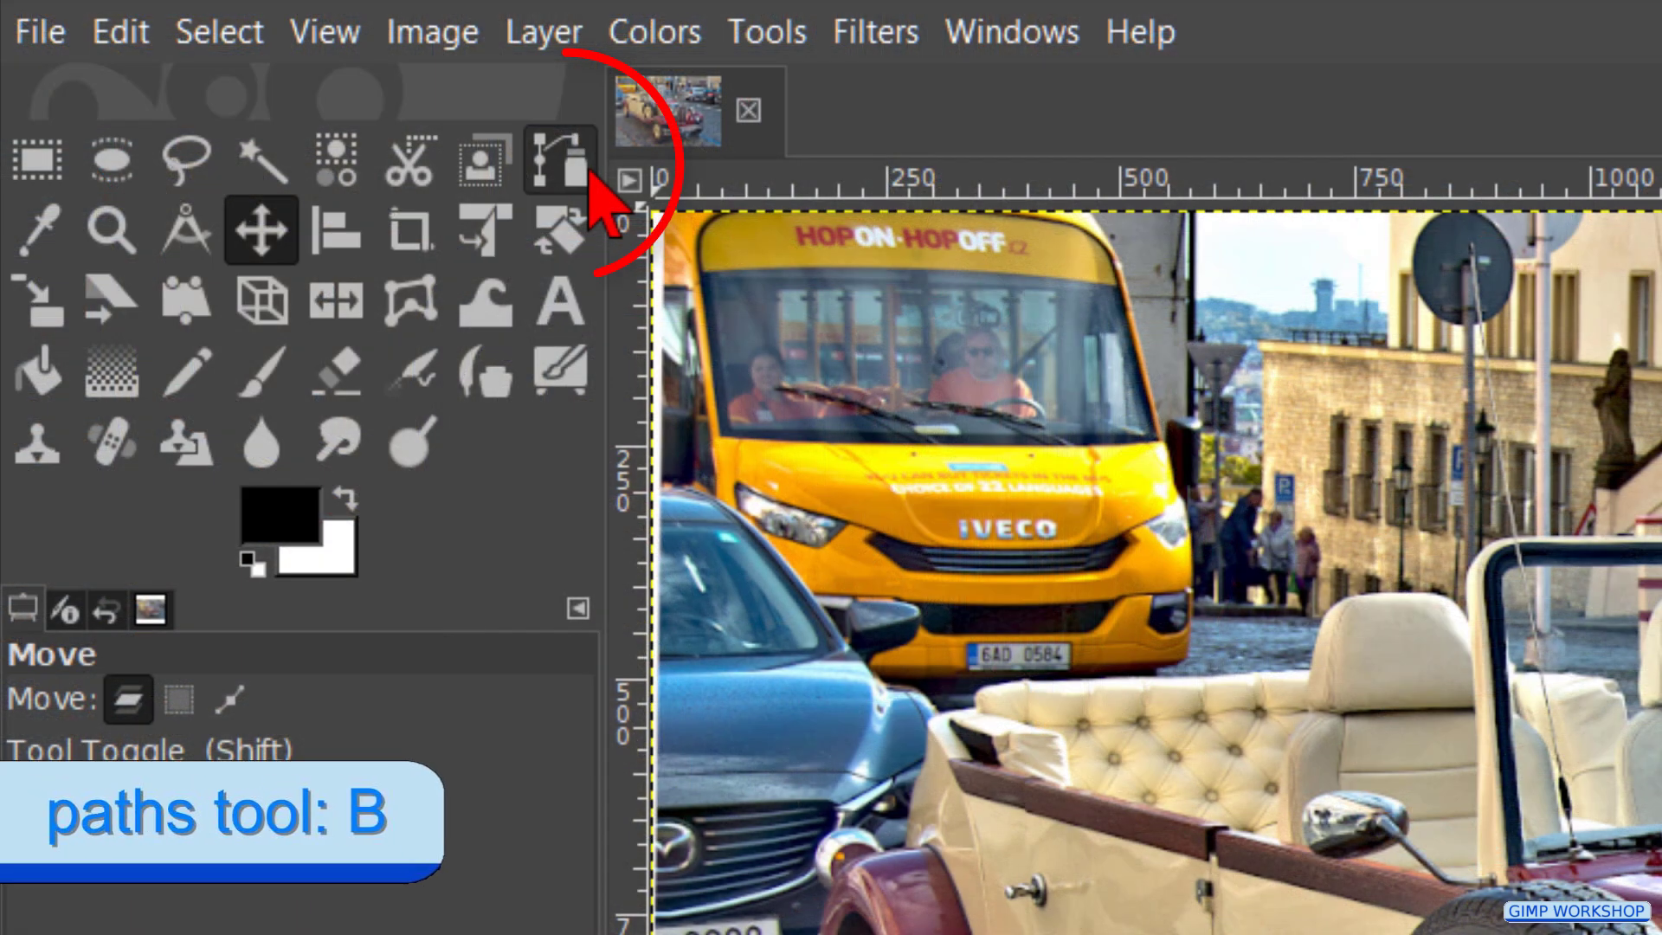
{"action": "left_click", "coordinate": [561, 161]}
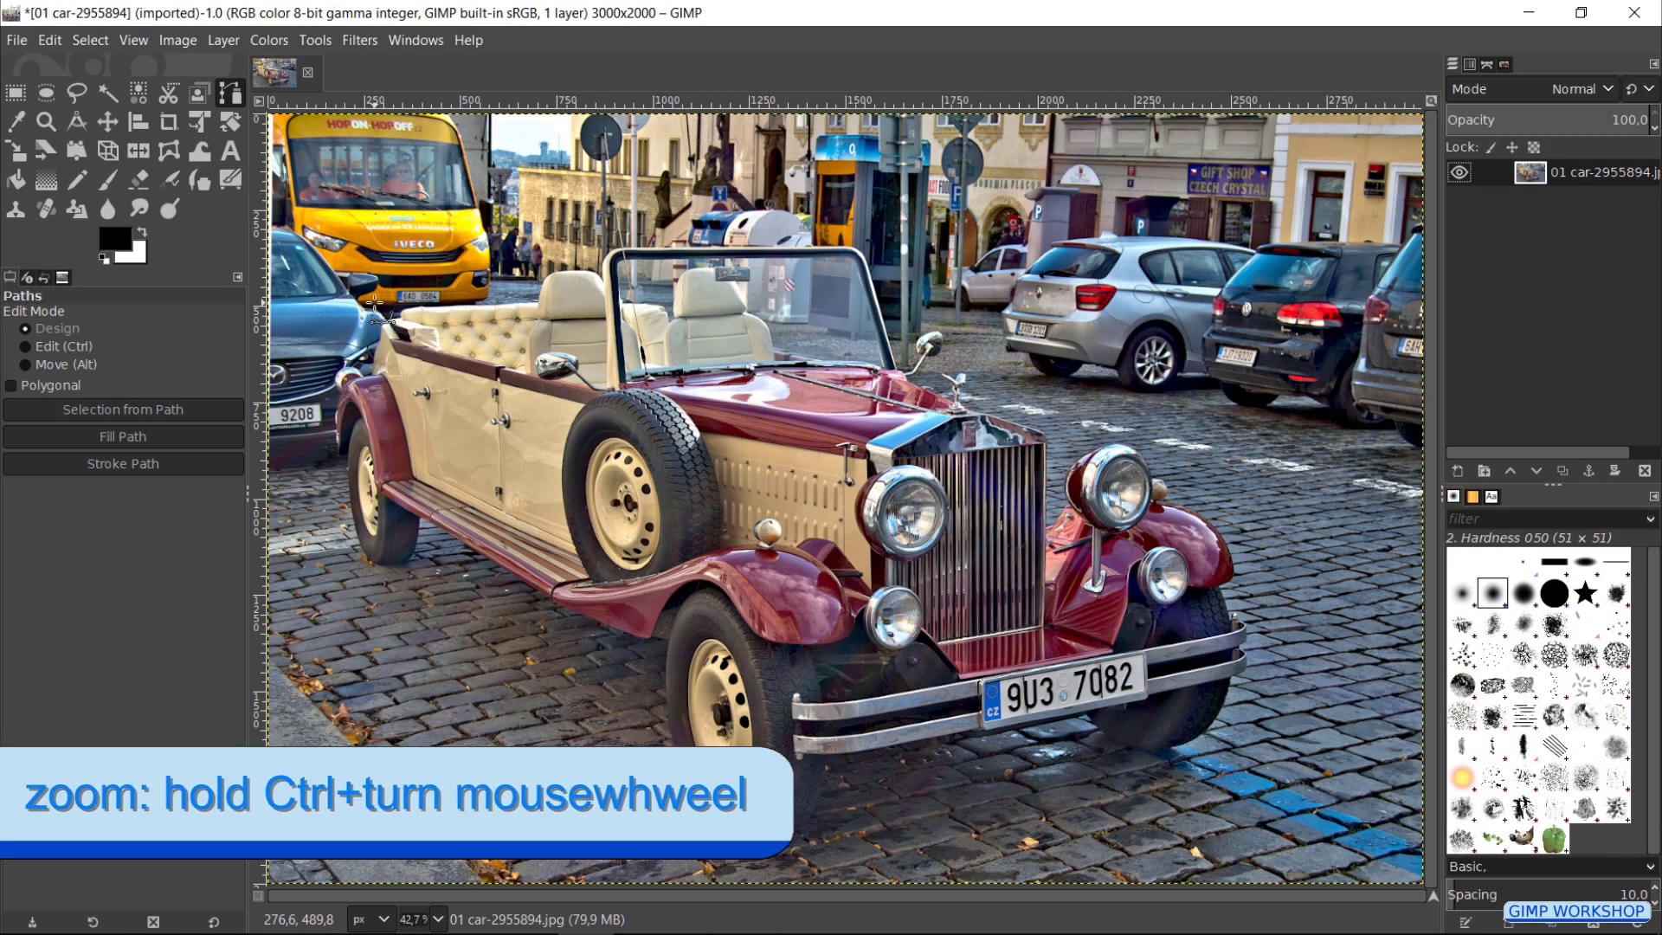
{"action": "scroll", "coordinate": [390, 316], "scroll_direction": "up", "scroll_amount": 1}
{"action": "scroll", "coordinate": [390, 316], "scroll_direction": "up", "scroll_amount": 1}
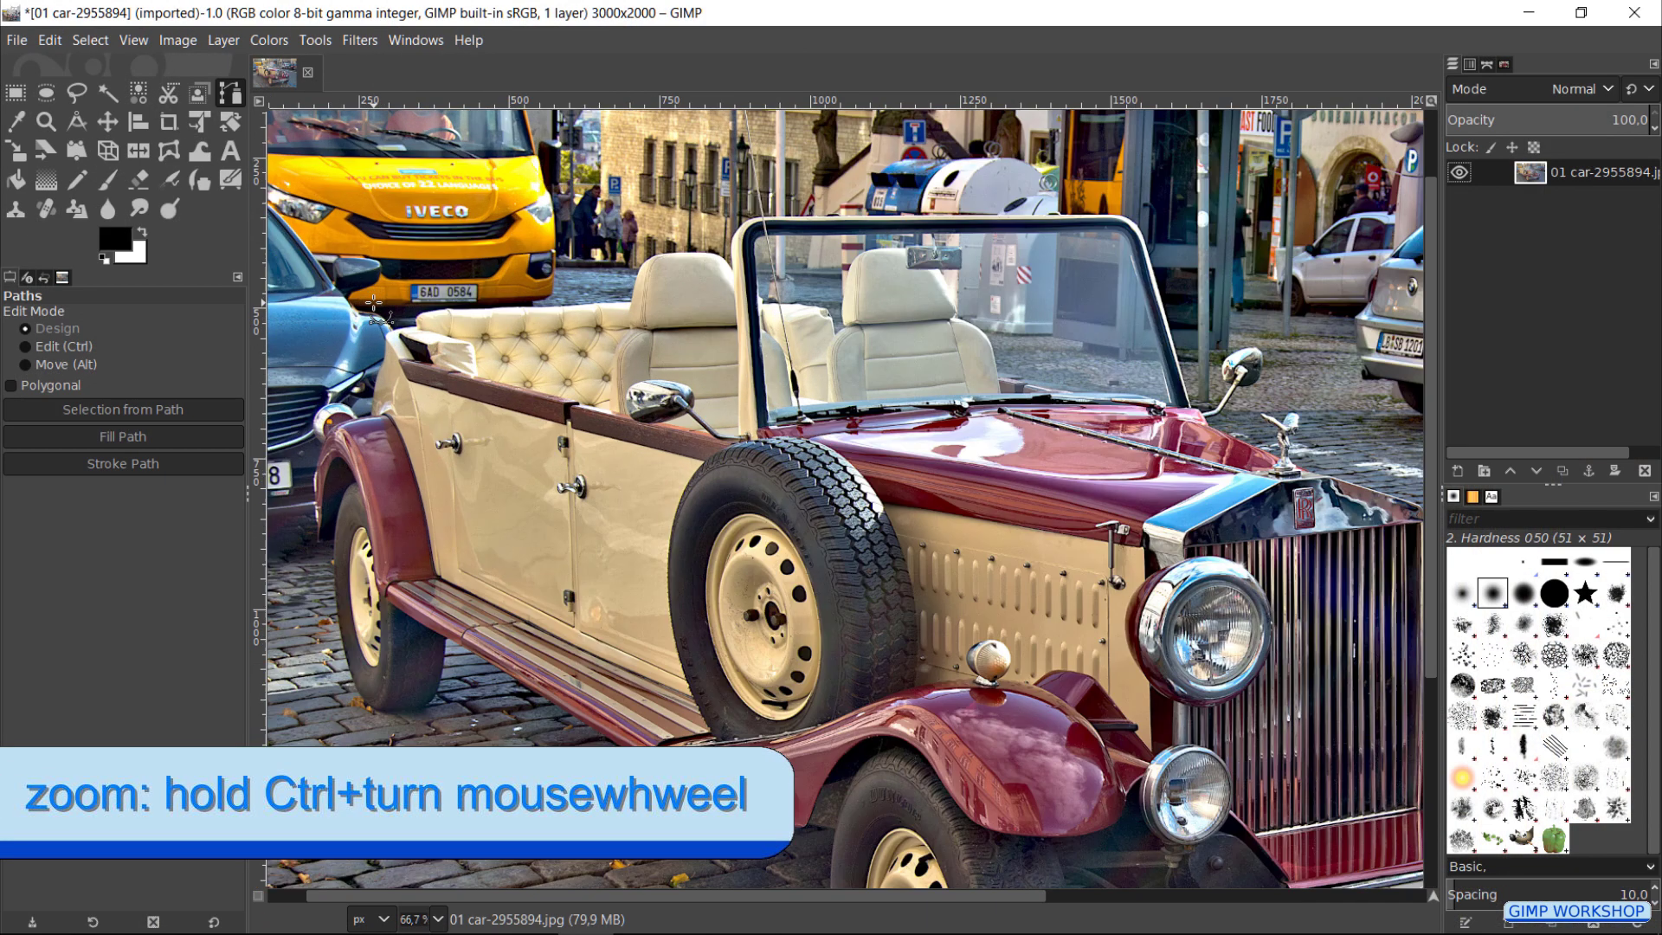
{"action": "scroll", "coordinate": [373, 302], "scroll_direction": "up", "scroll_amount": 1}
{"action": "scroll", "coordinate": [372, 303], "scroll_direction": "up", "scroll_amount": 1}
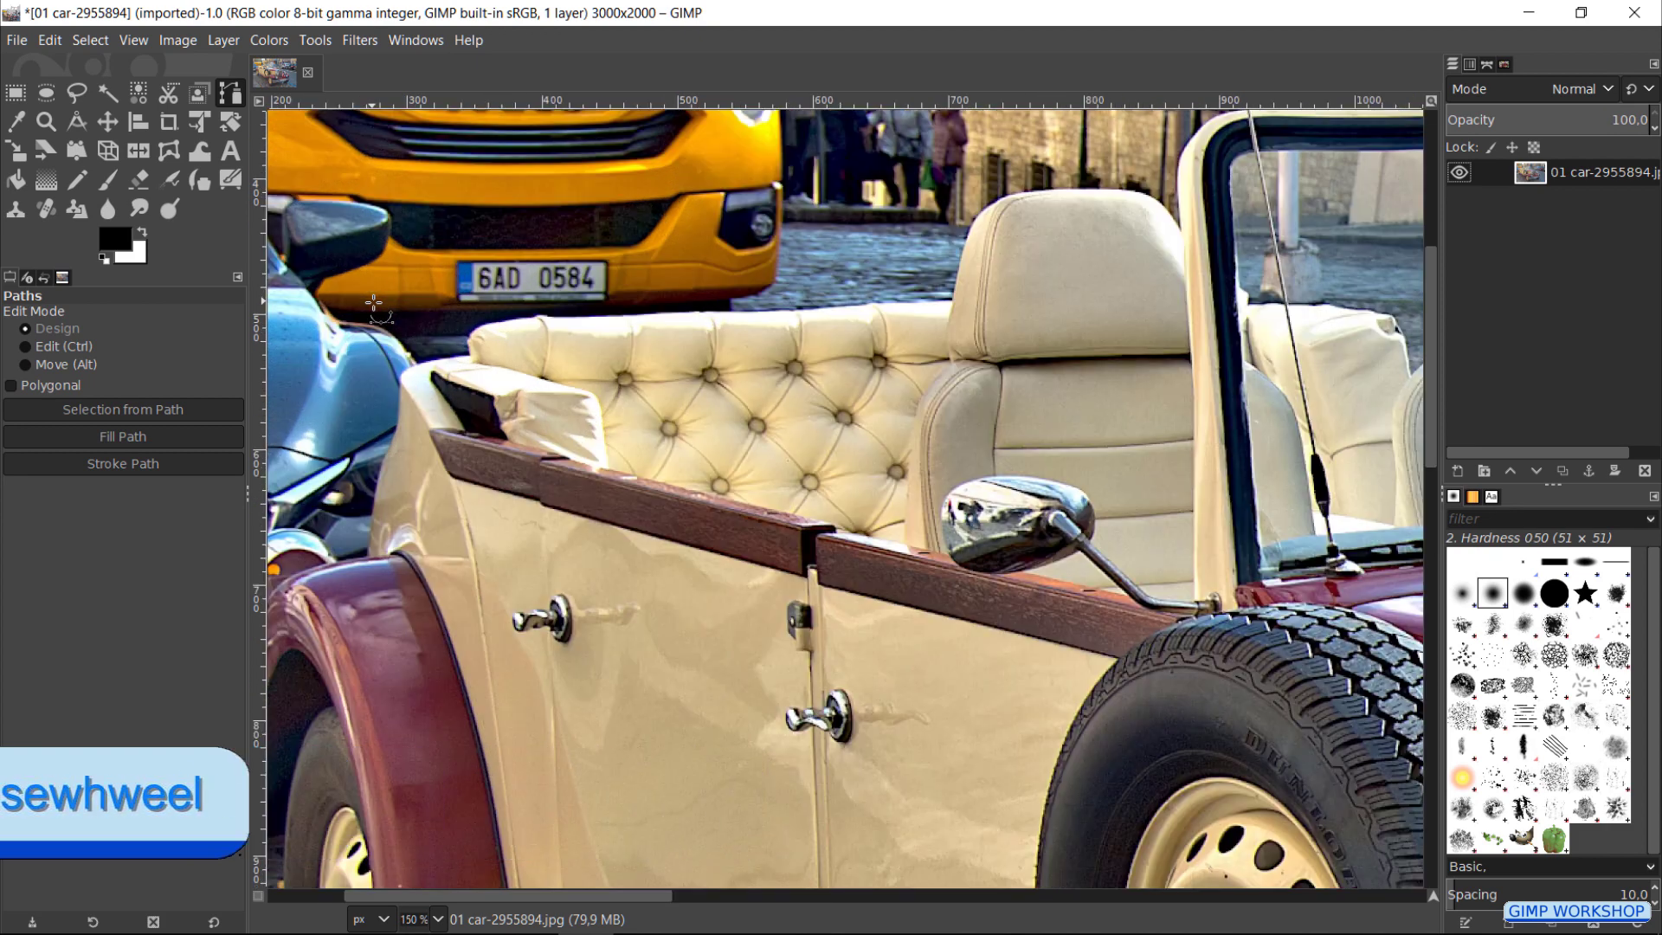
{"action": "scroll", "coordinate": [373, 303], "scroll_direction": "up", "scroll_amount": 1}
{"action": "scroll", "coordinate": [373, 303], "scroll_direction": "up", "scroll_amount": 1}
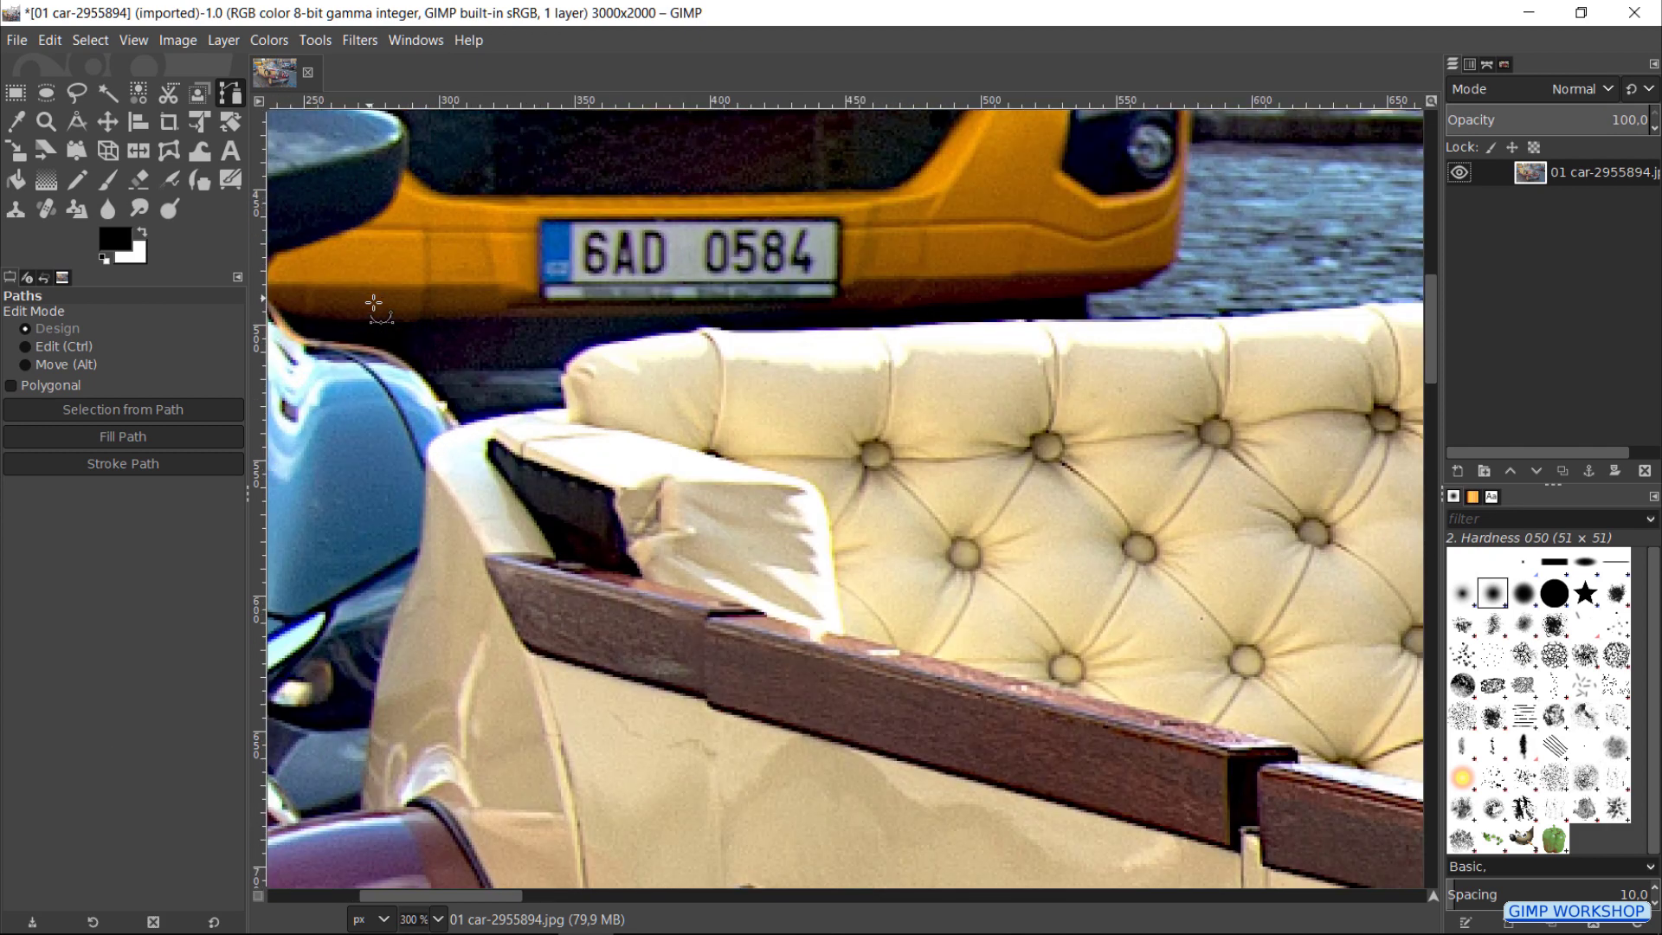
{"action": "scroll", "coordinate": [372, 303], "scroll_direction": "up", "scroll_amount": 1}
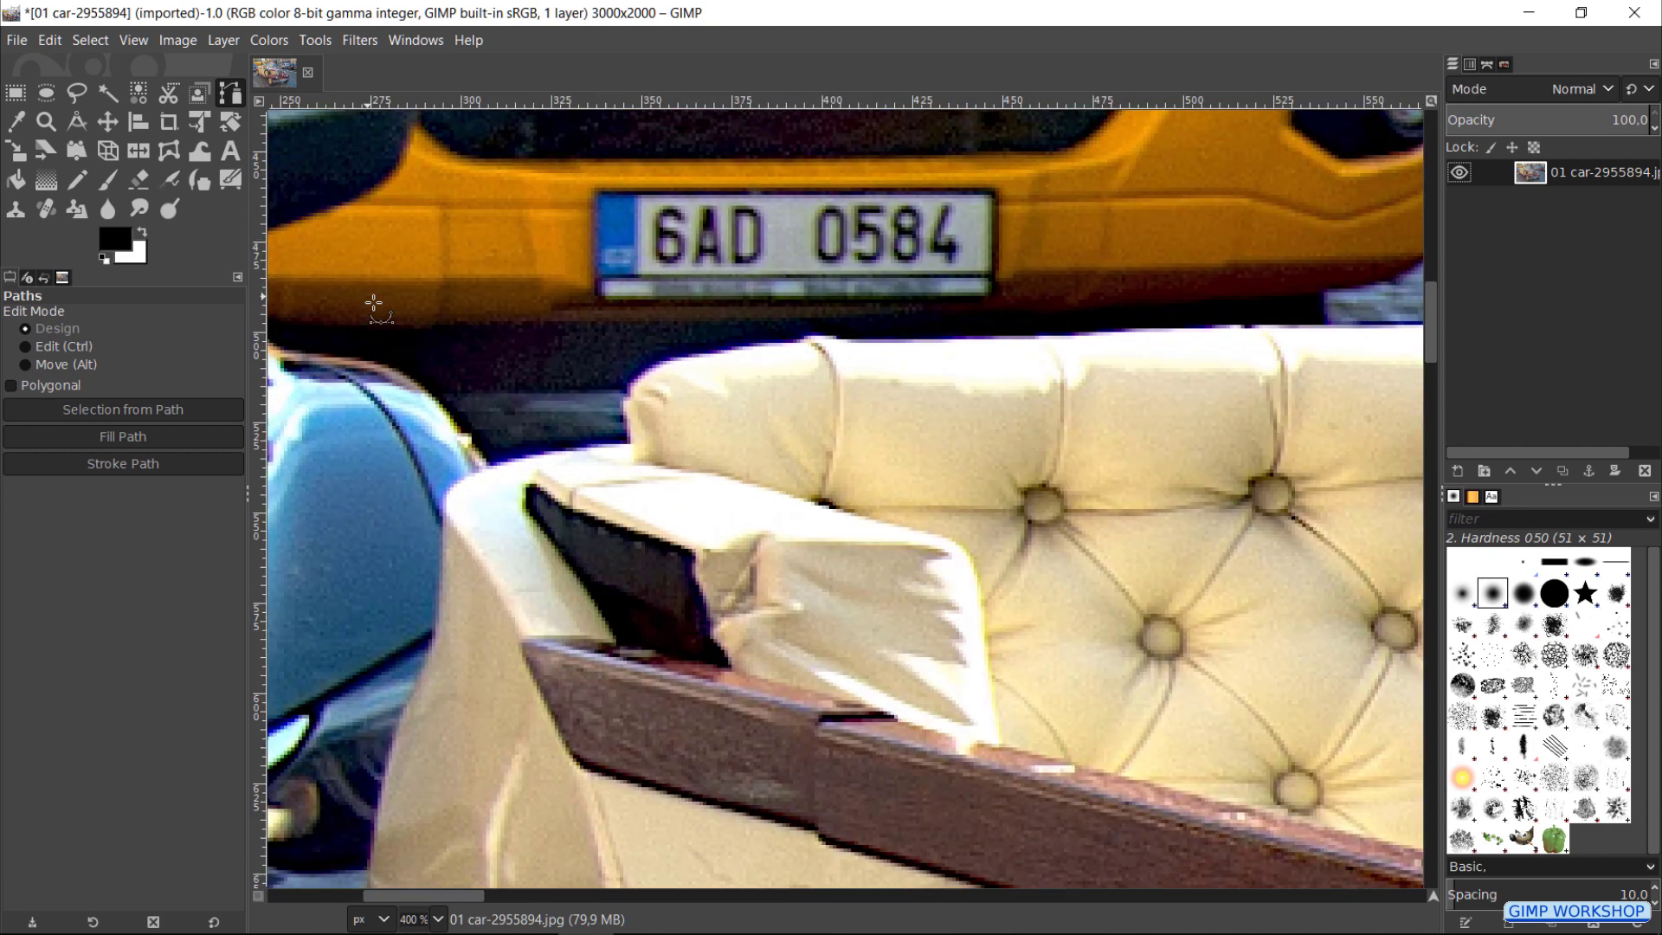
{"action": "left_click", "coordinate": [450, 493]}
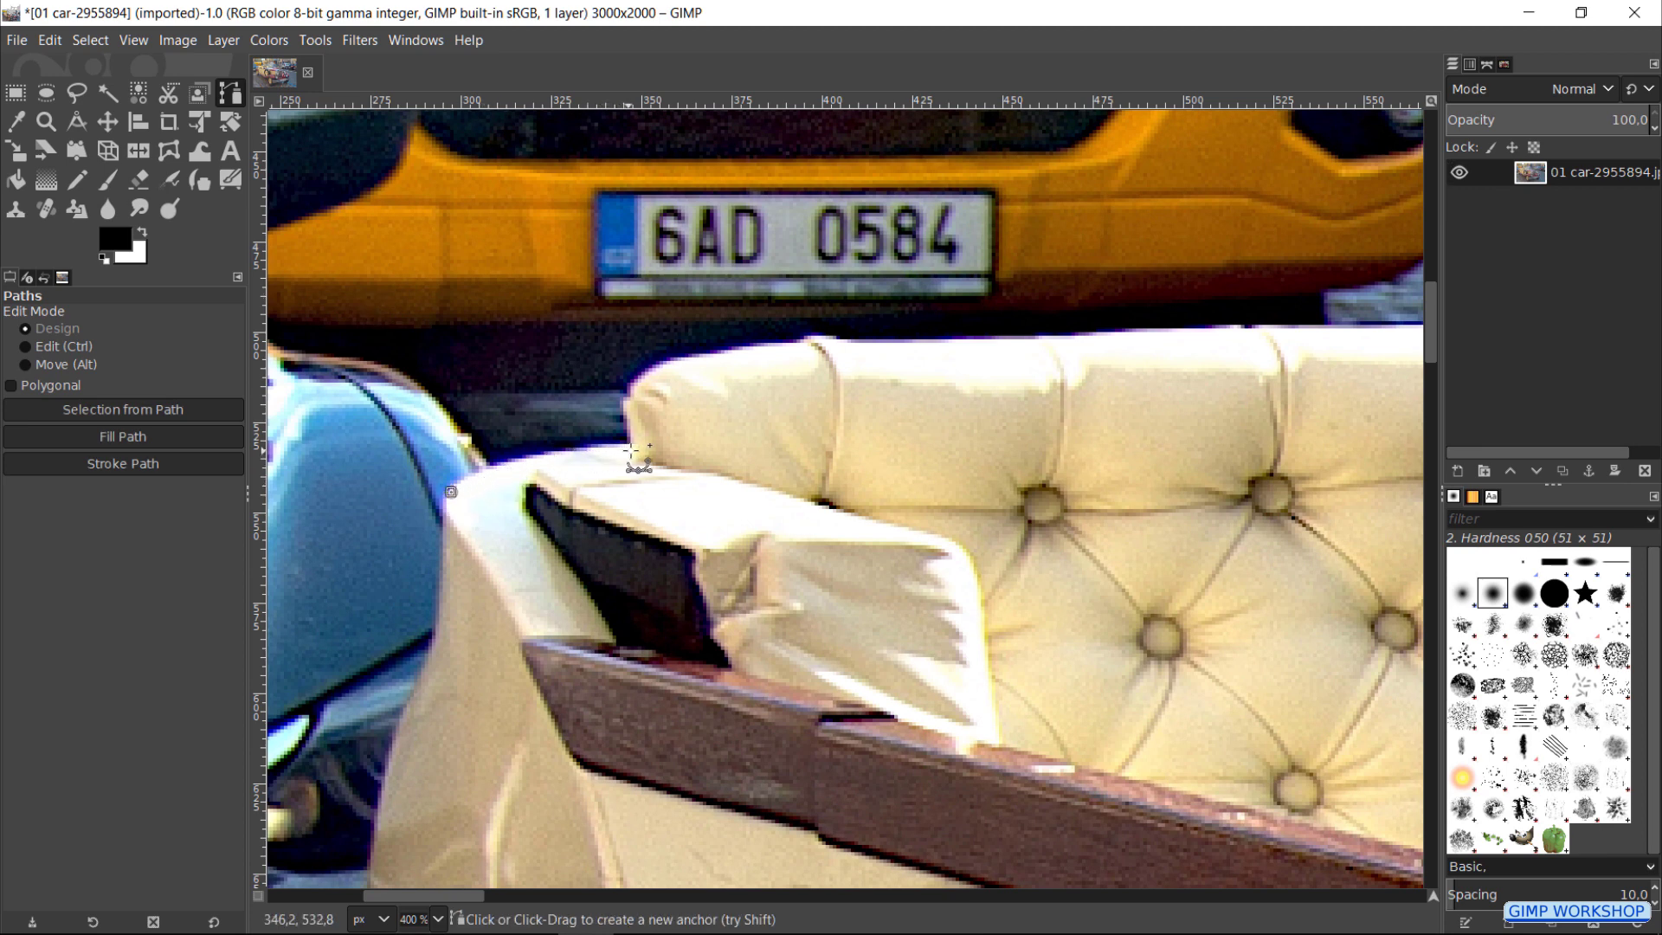
{"action": "mouse_move", "coordinate": [636, 446]}
{"action": "left_mouse_down"}
{"action": "mouse_move", "coordinate": [689, 433]}
{"action": "mouse_move", "coordinate": [637, 446]}
{"action": "left_mouse_up"}
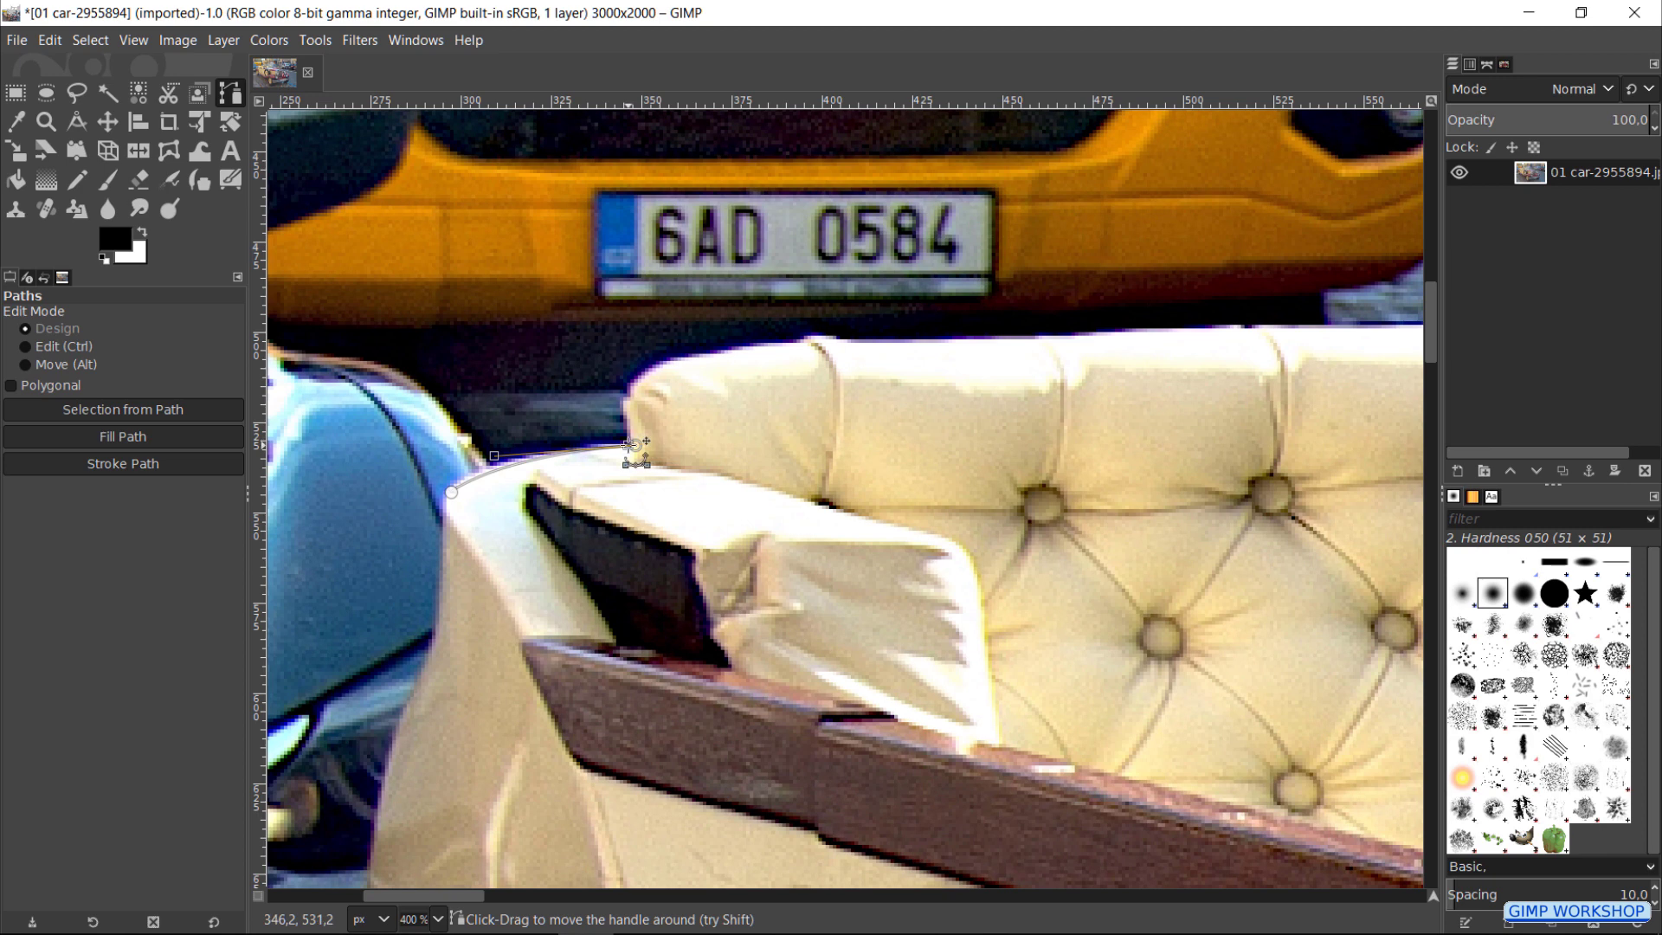
{"action": "scroll", "coordinate": [636, 453], "scroll_direction": "up", "scroll_amount": 3}
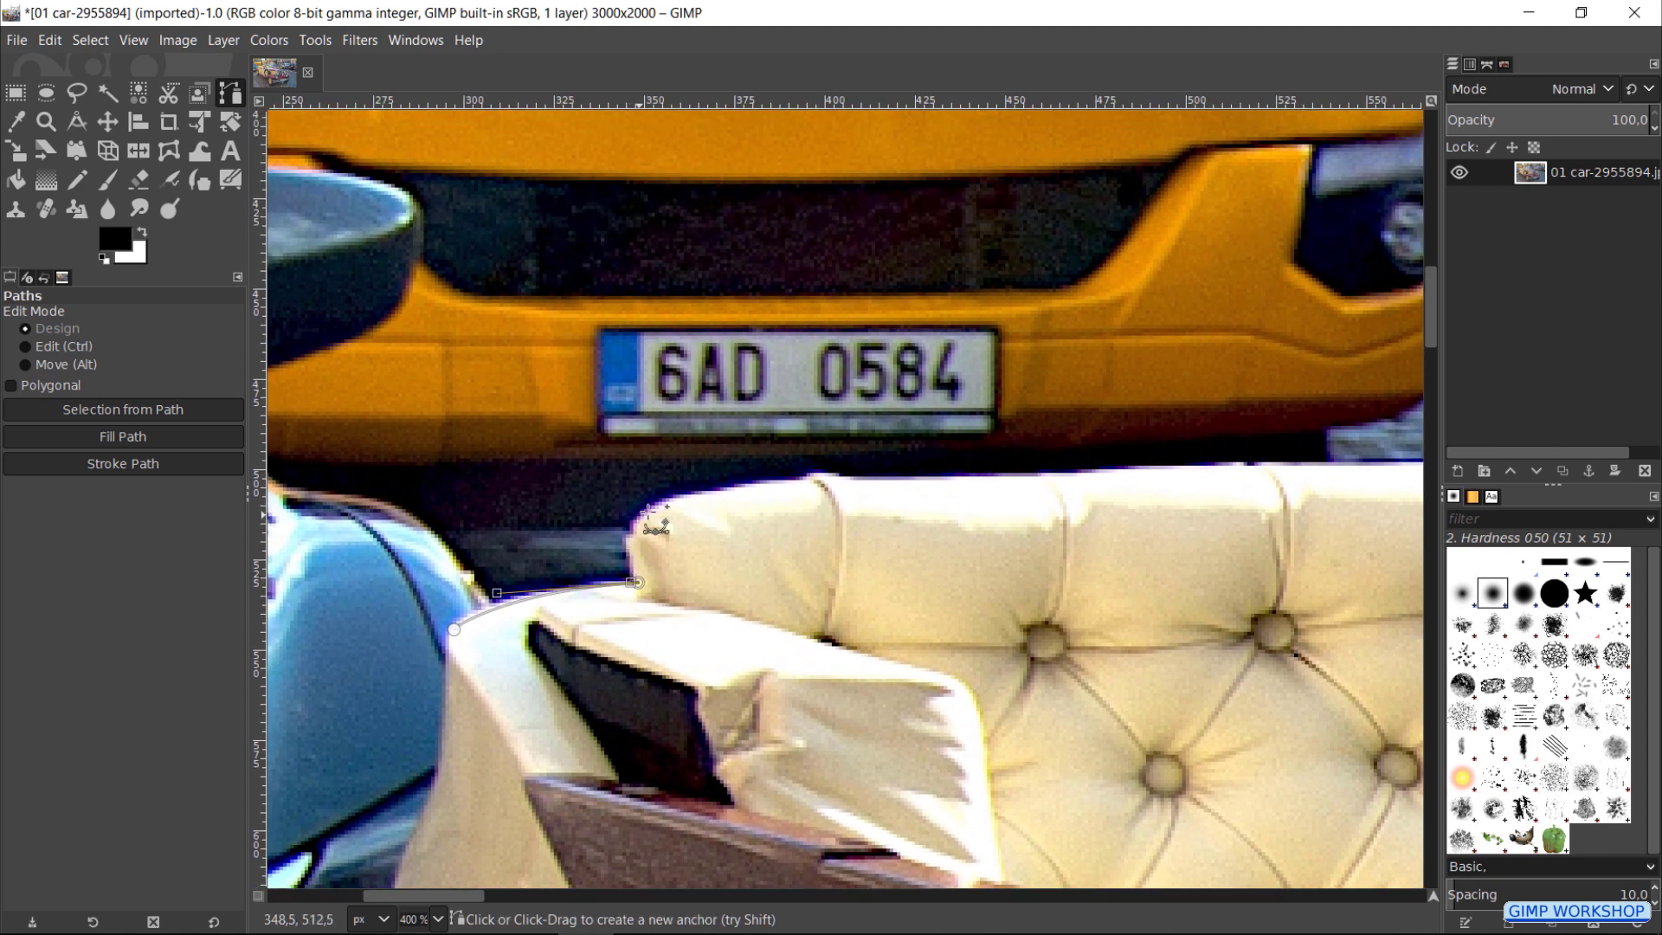
{"action": "left_click_drag", "start_coordinate": [681, 496], "coordinate": [754, 496]}
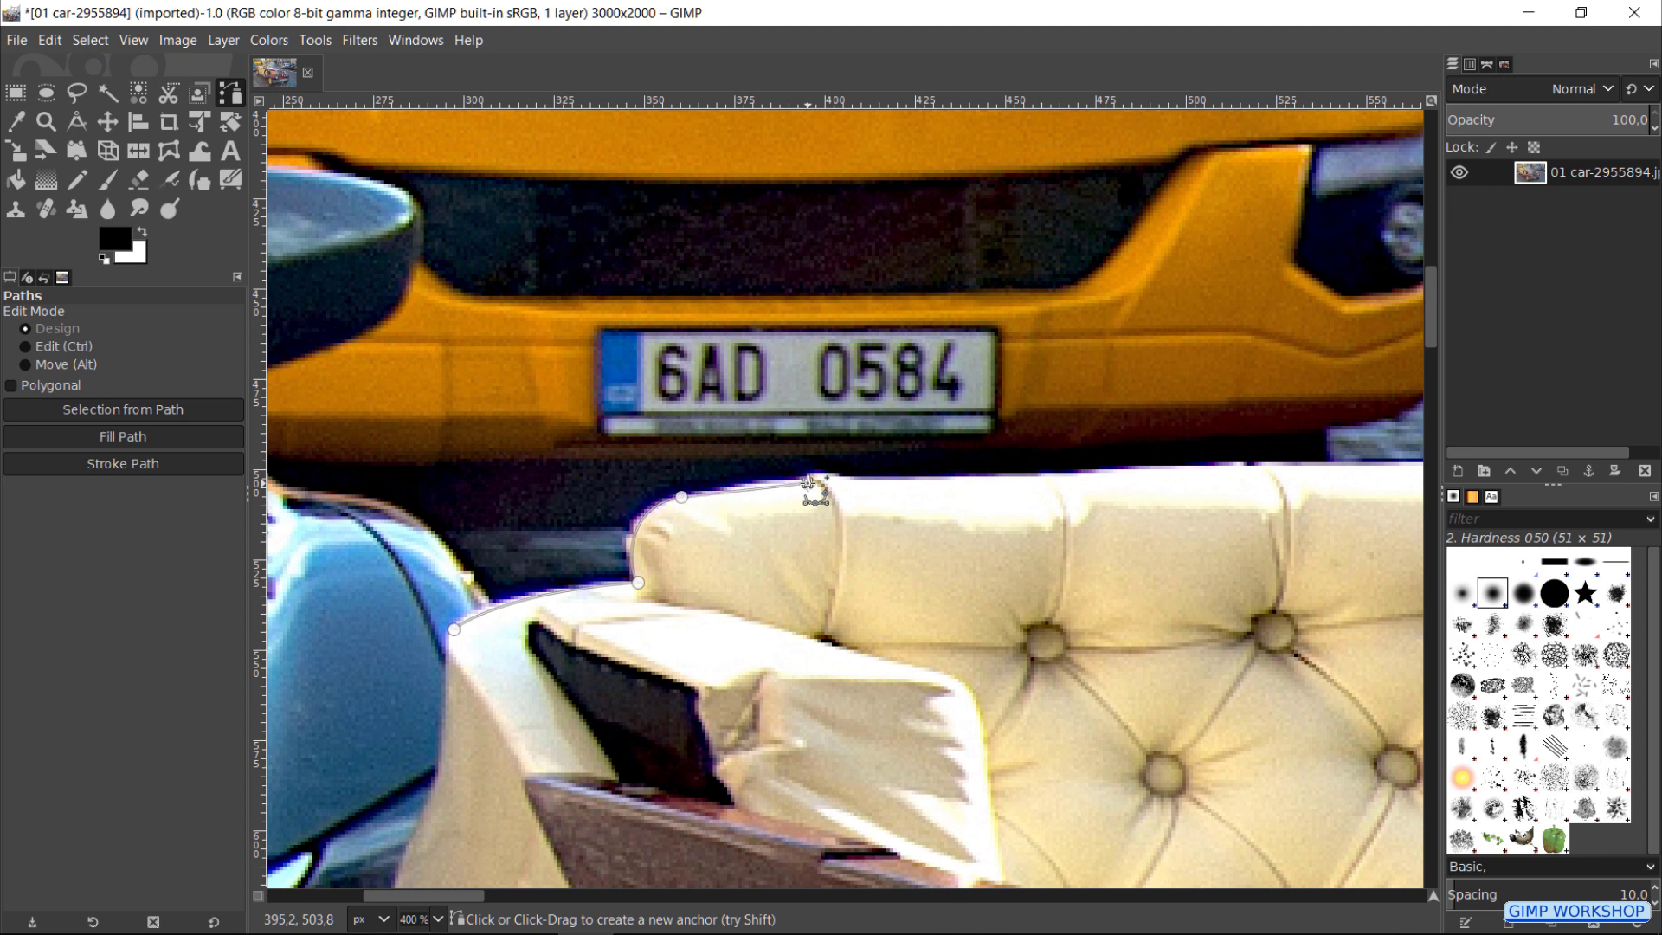
{"action": "left_click_drag", "start_coordinate": [807, 482], "coordinate": [831, 488]}
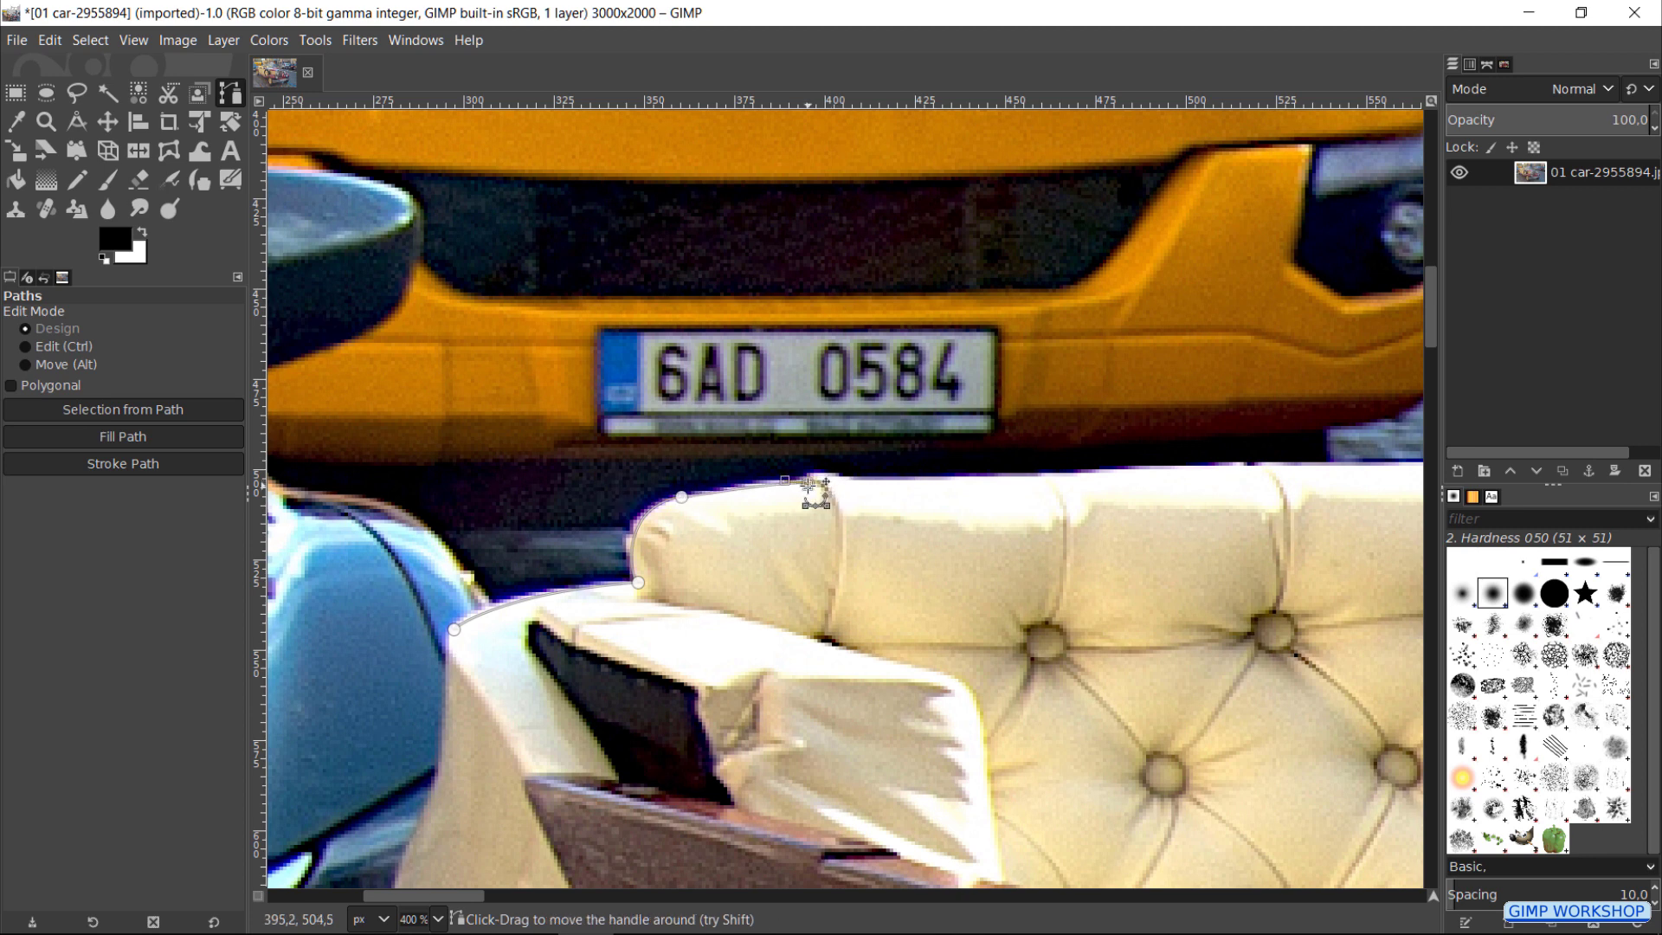
{"action": "scroll", "coordinate": [818, 494], "scroll_direction": "up", "scroll_amount": 1}
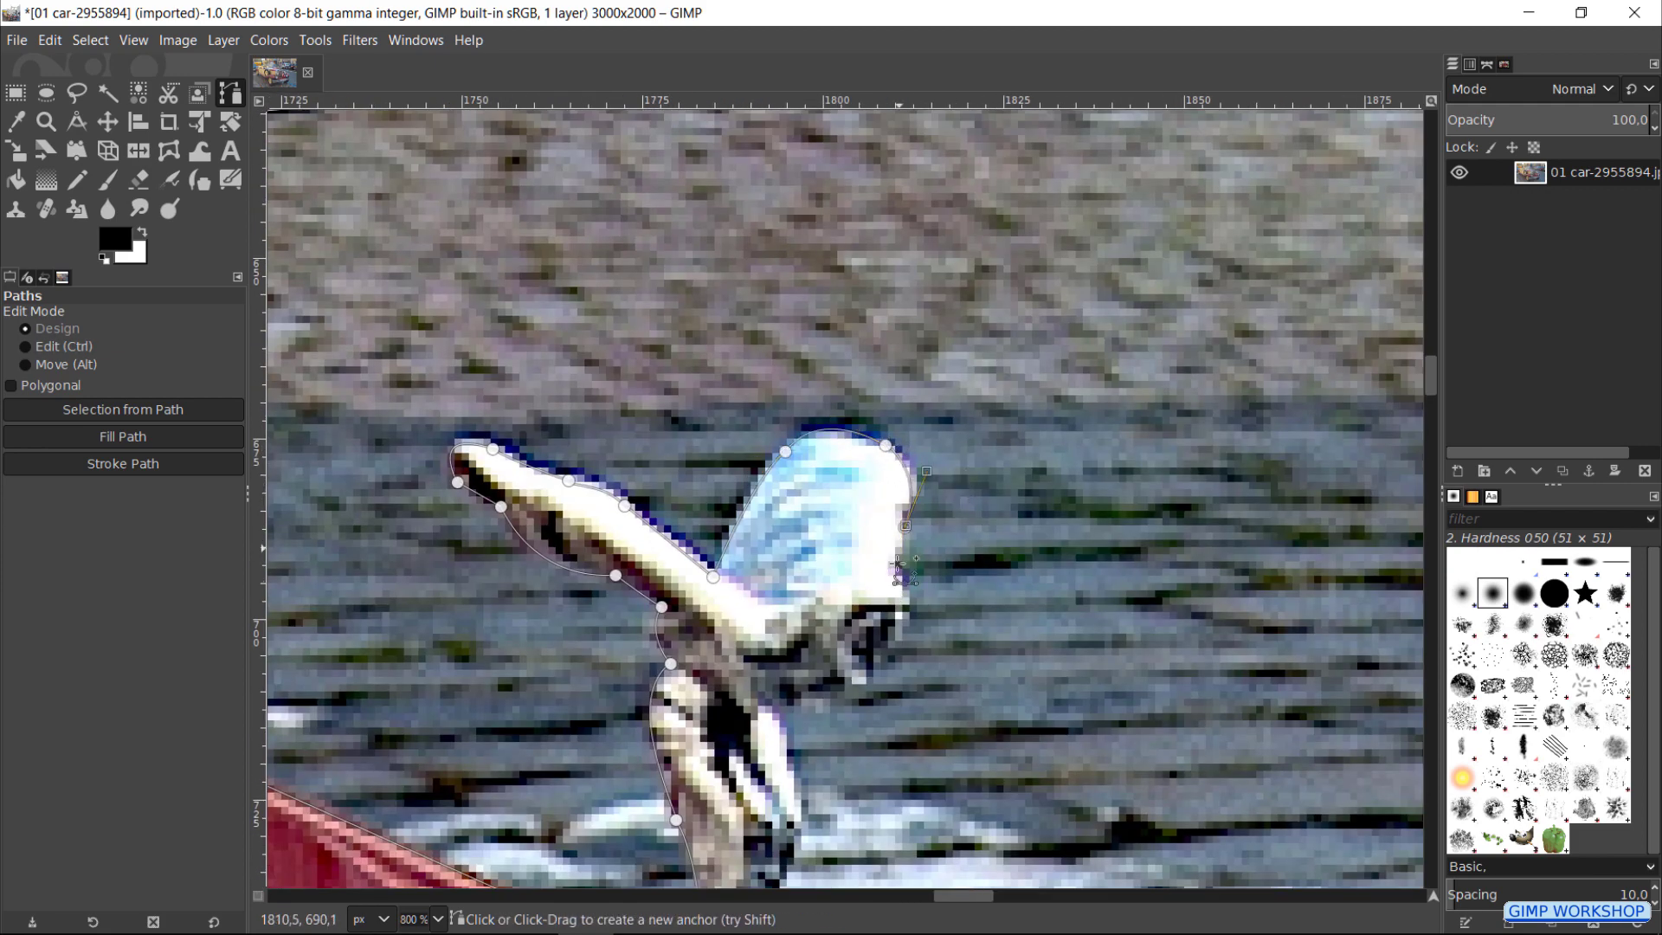
{"action": "scroll", "coordinate": [1108, 643], "scroll_direction": "right", "scroll_amount": 10}
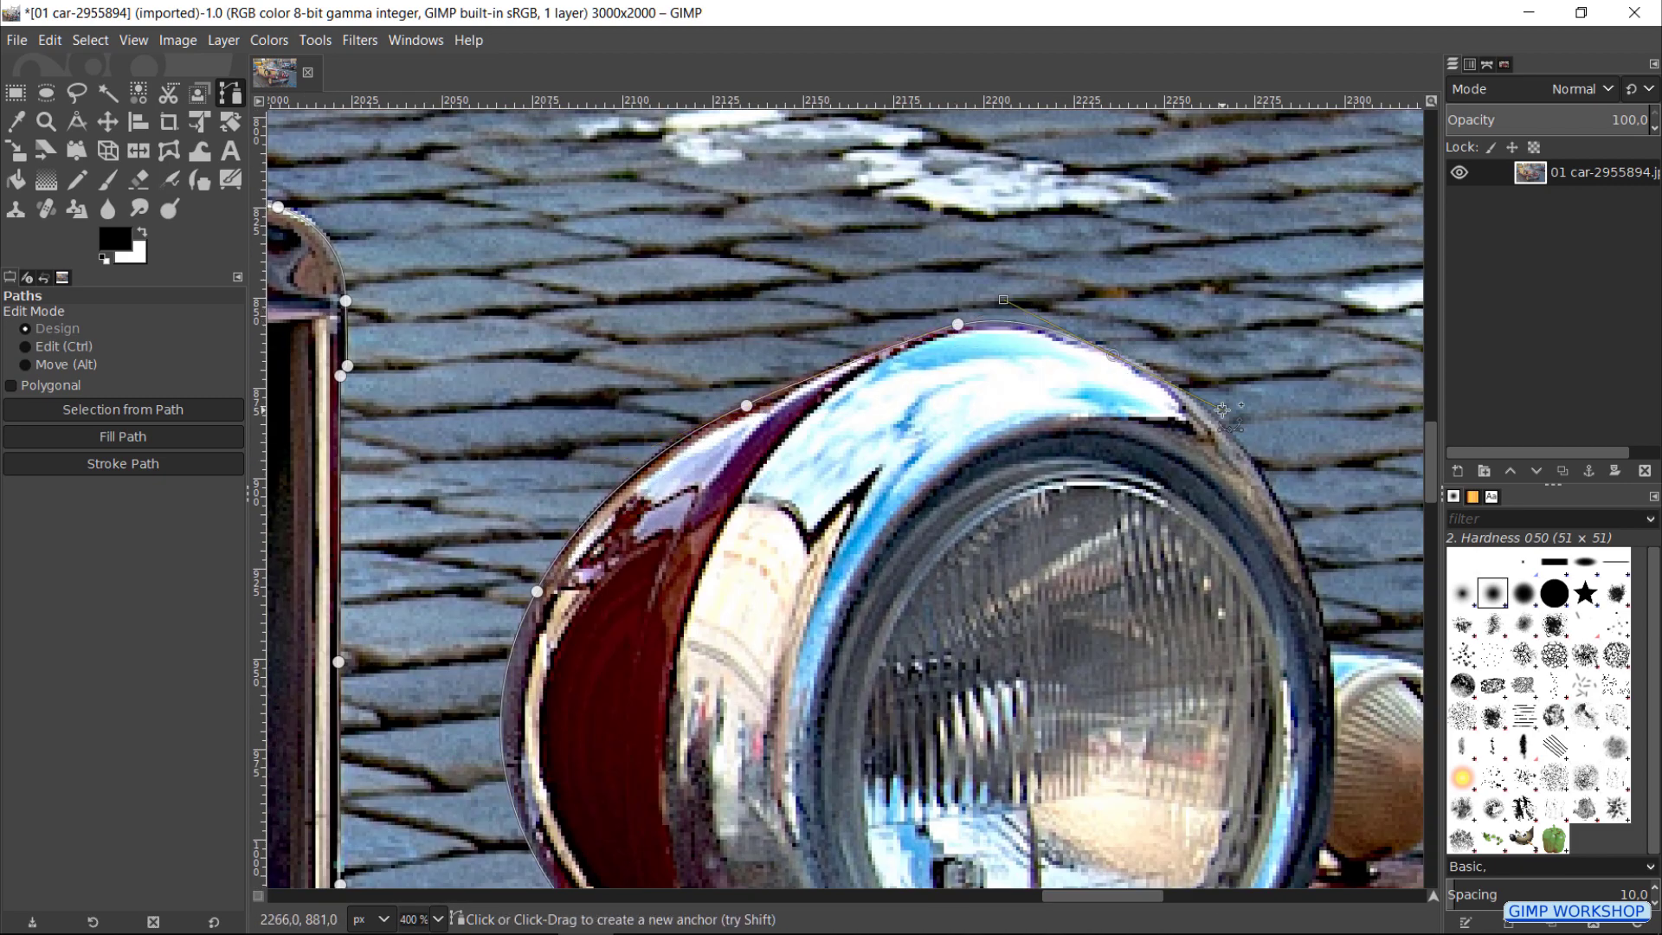
{"action": "scroll", "coordinate": [1223, 409], "scroll_direction": "up", "scroll_amount": 2}
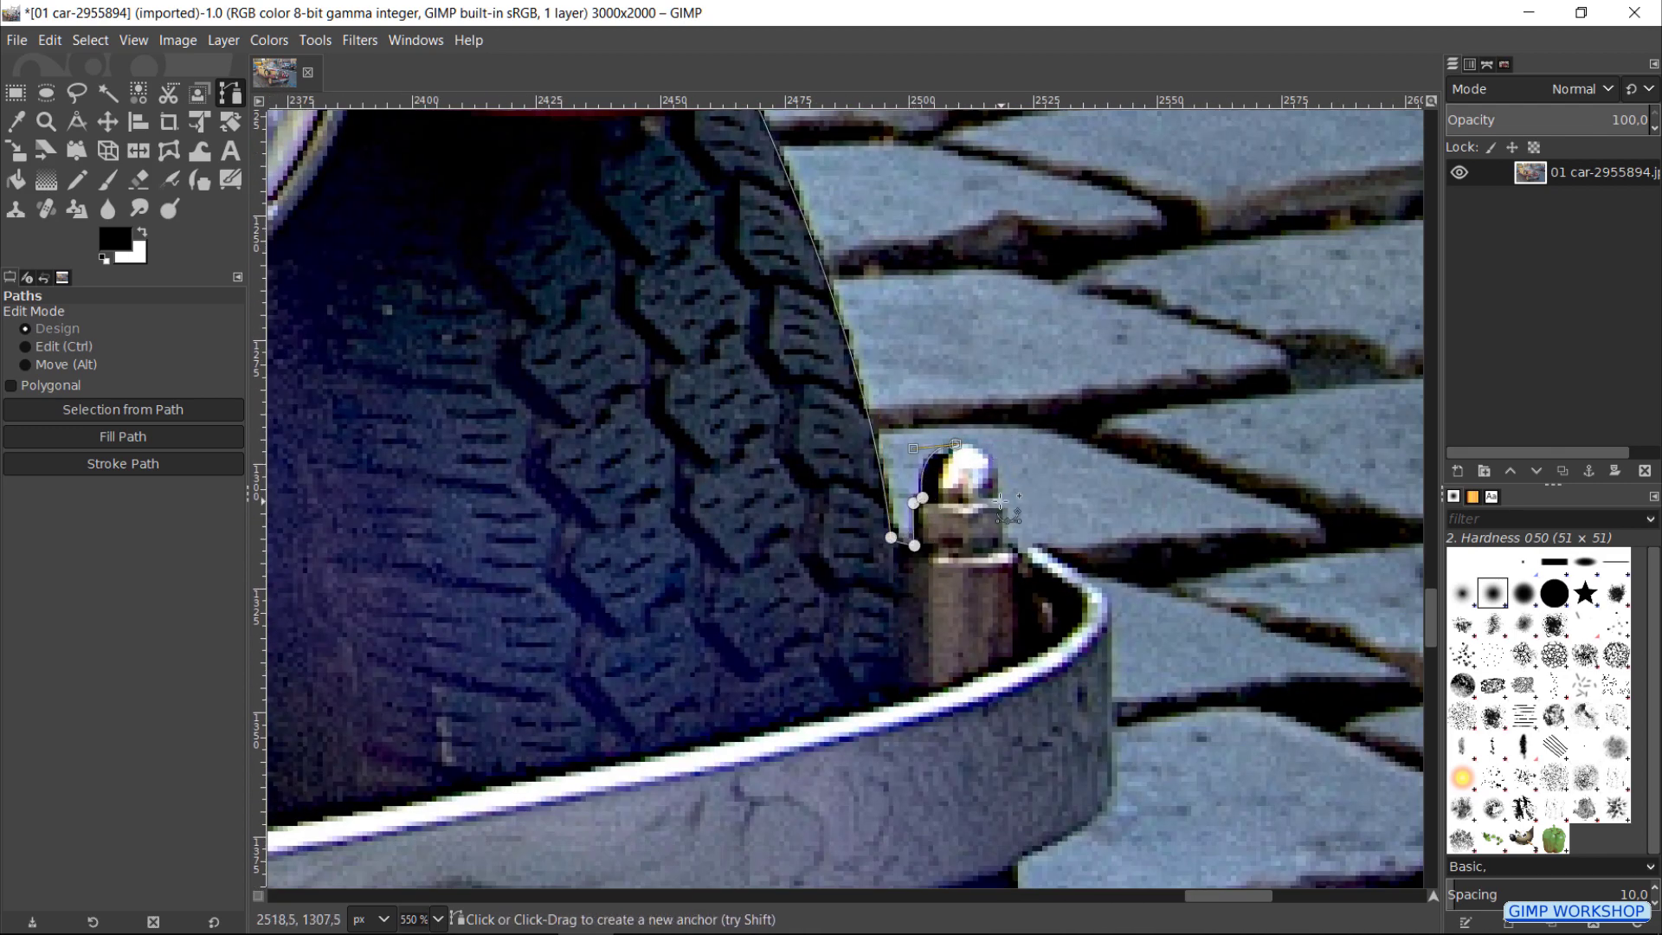
{"action": "scroll", "coordinate": [845, 520], "scroll_direction": "down", "scroll_amount": 3}
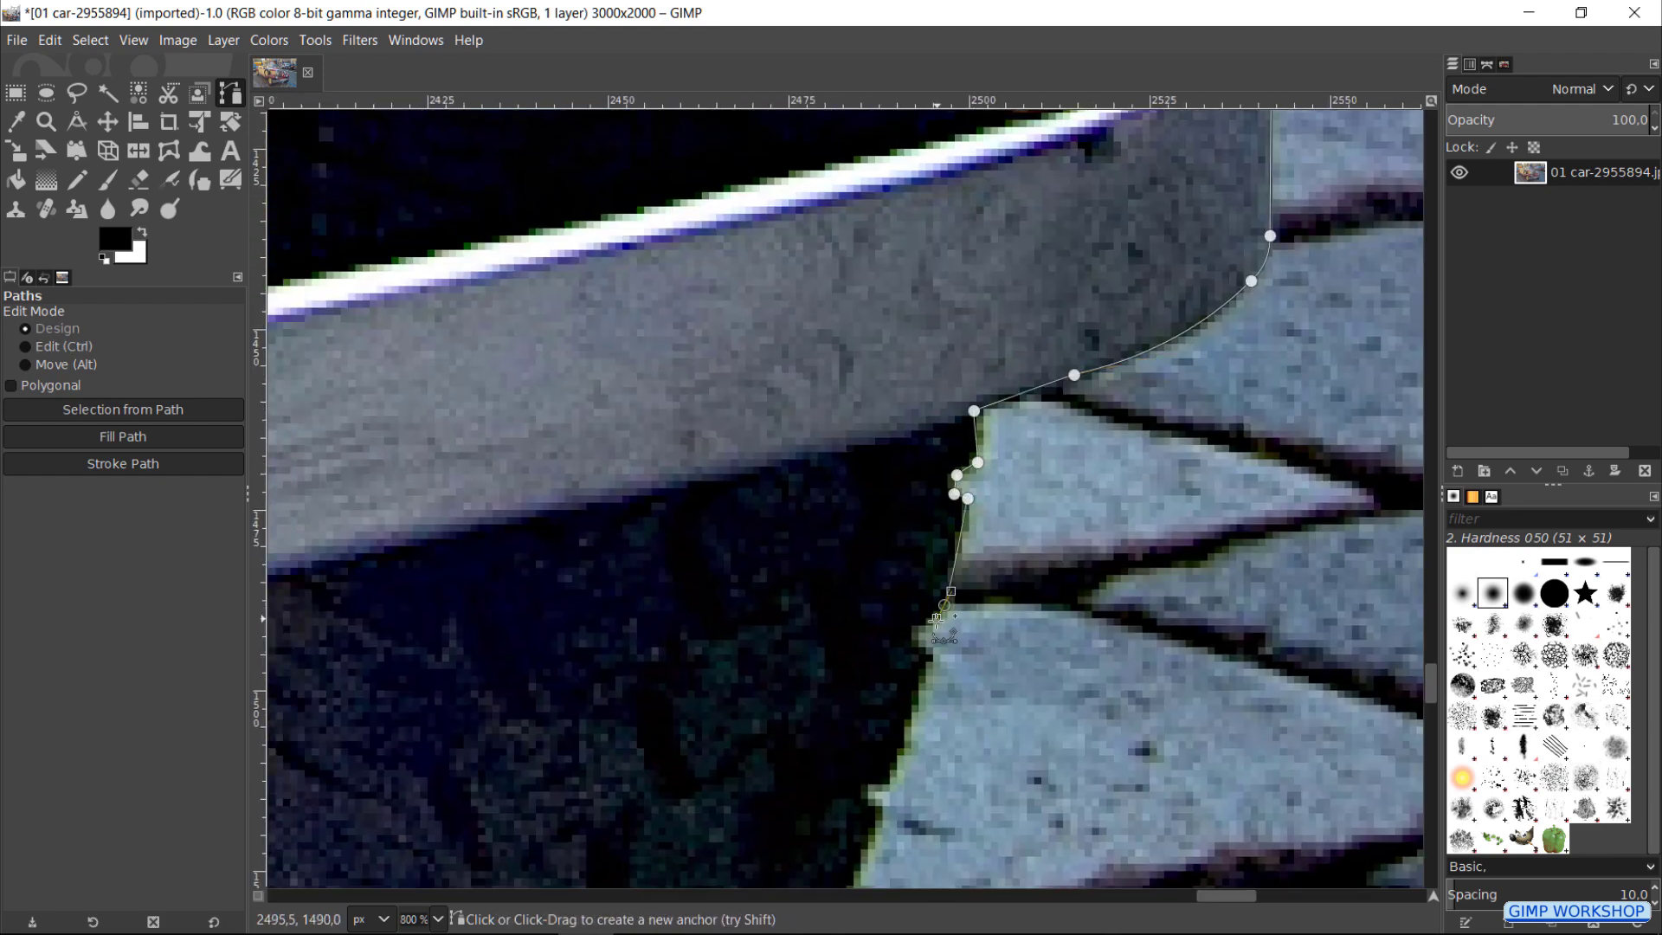
{"action": "scroll", "coordinate": [935, 625], "scroll_direction": "down", "scroll_amount": 3}
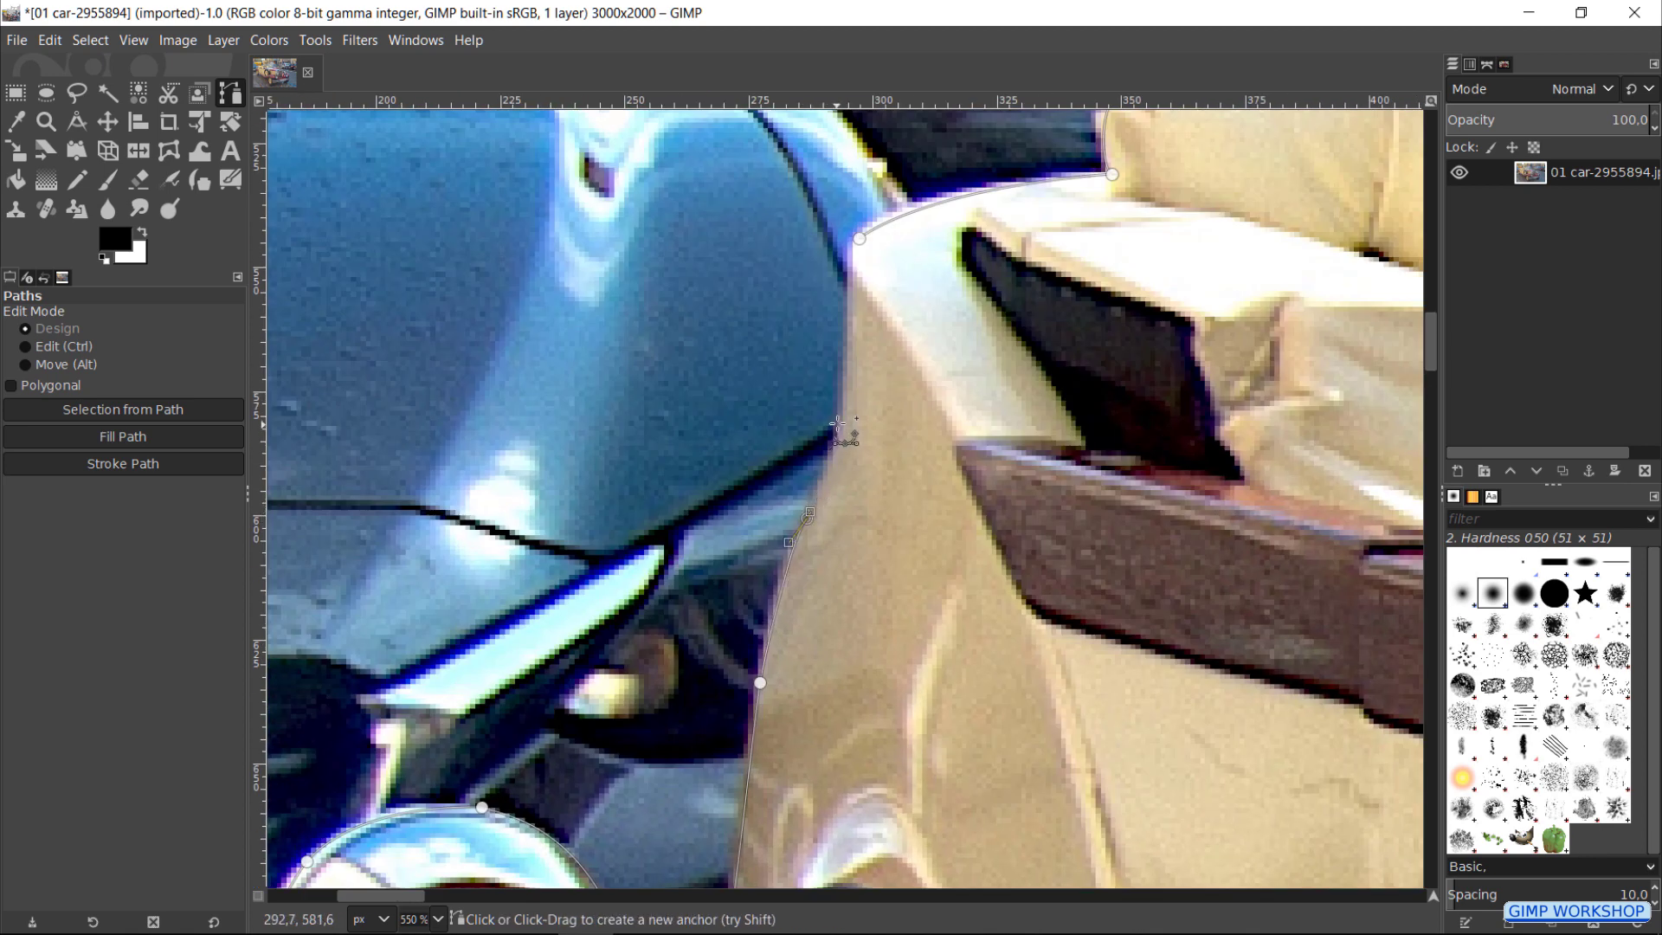
Step: Add a curved anchor along the rear body where the cream seat meets the blue bodywork
{"action": "left_click_drag", "start_coordinate": [854, 393], "coordinate": [870, 327]}
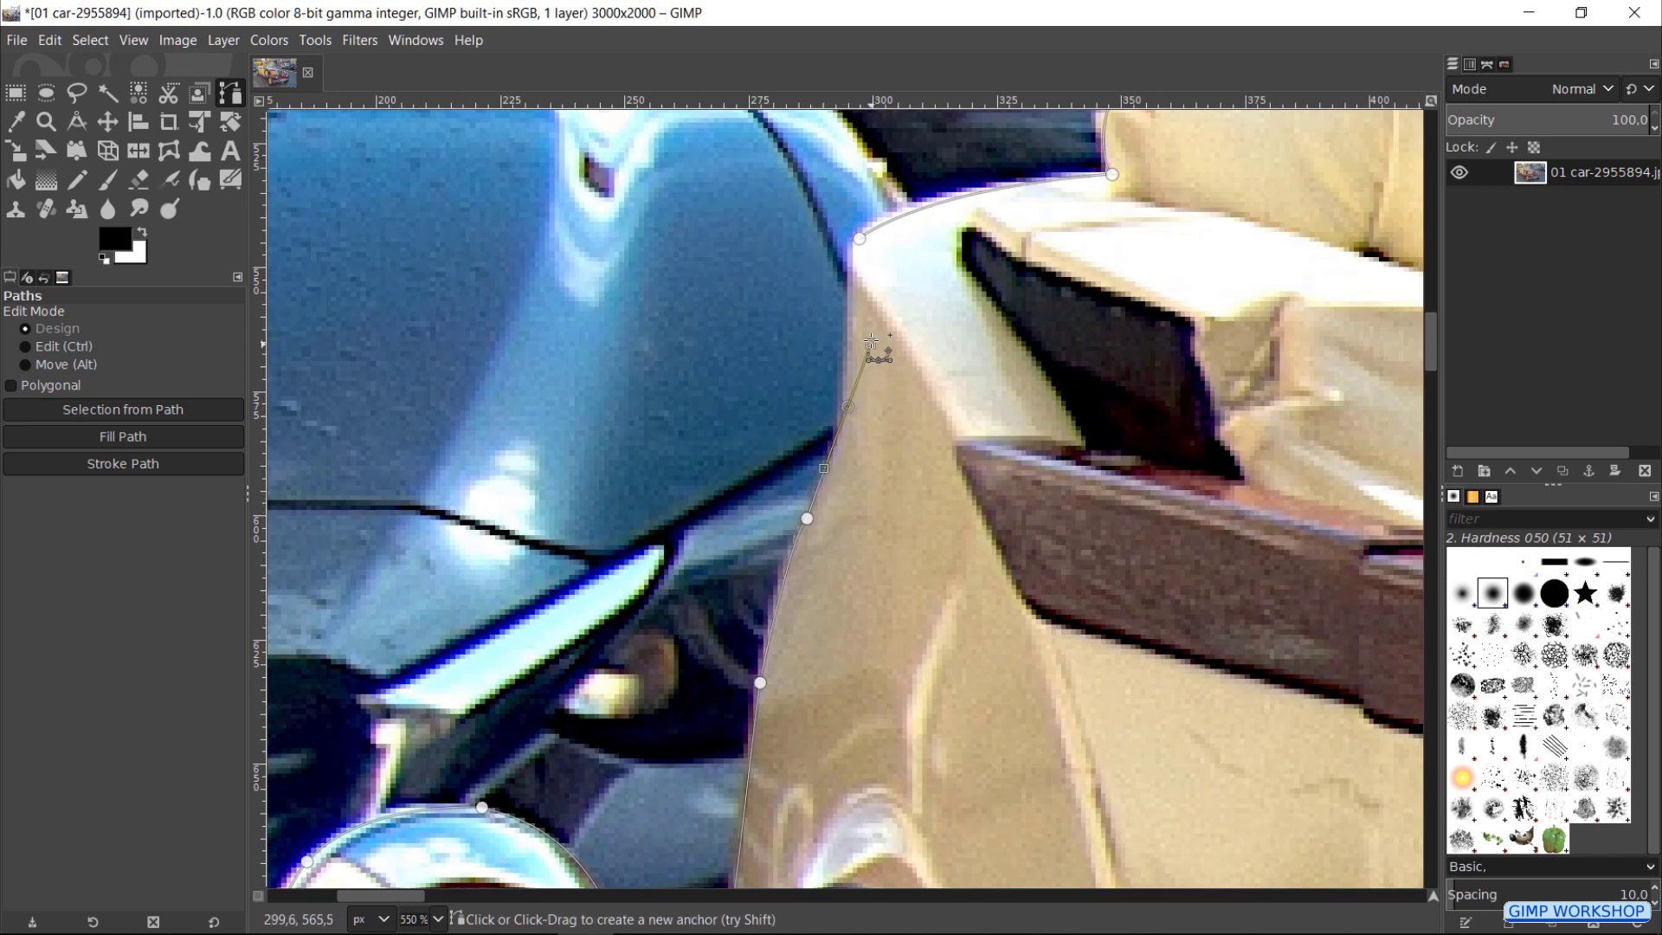
{"action": "middle_click", "coordinate": [853, 279]}
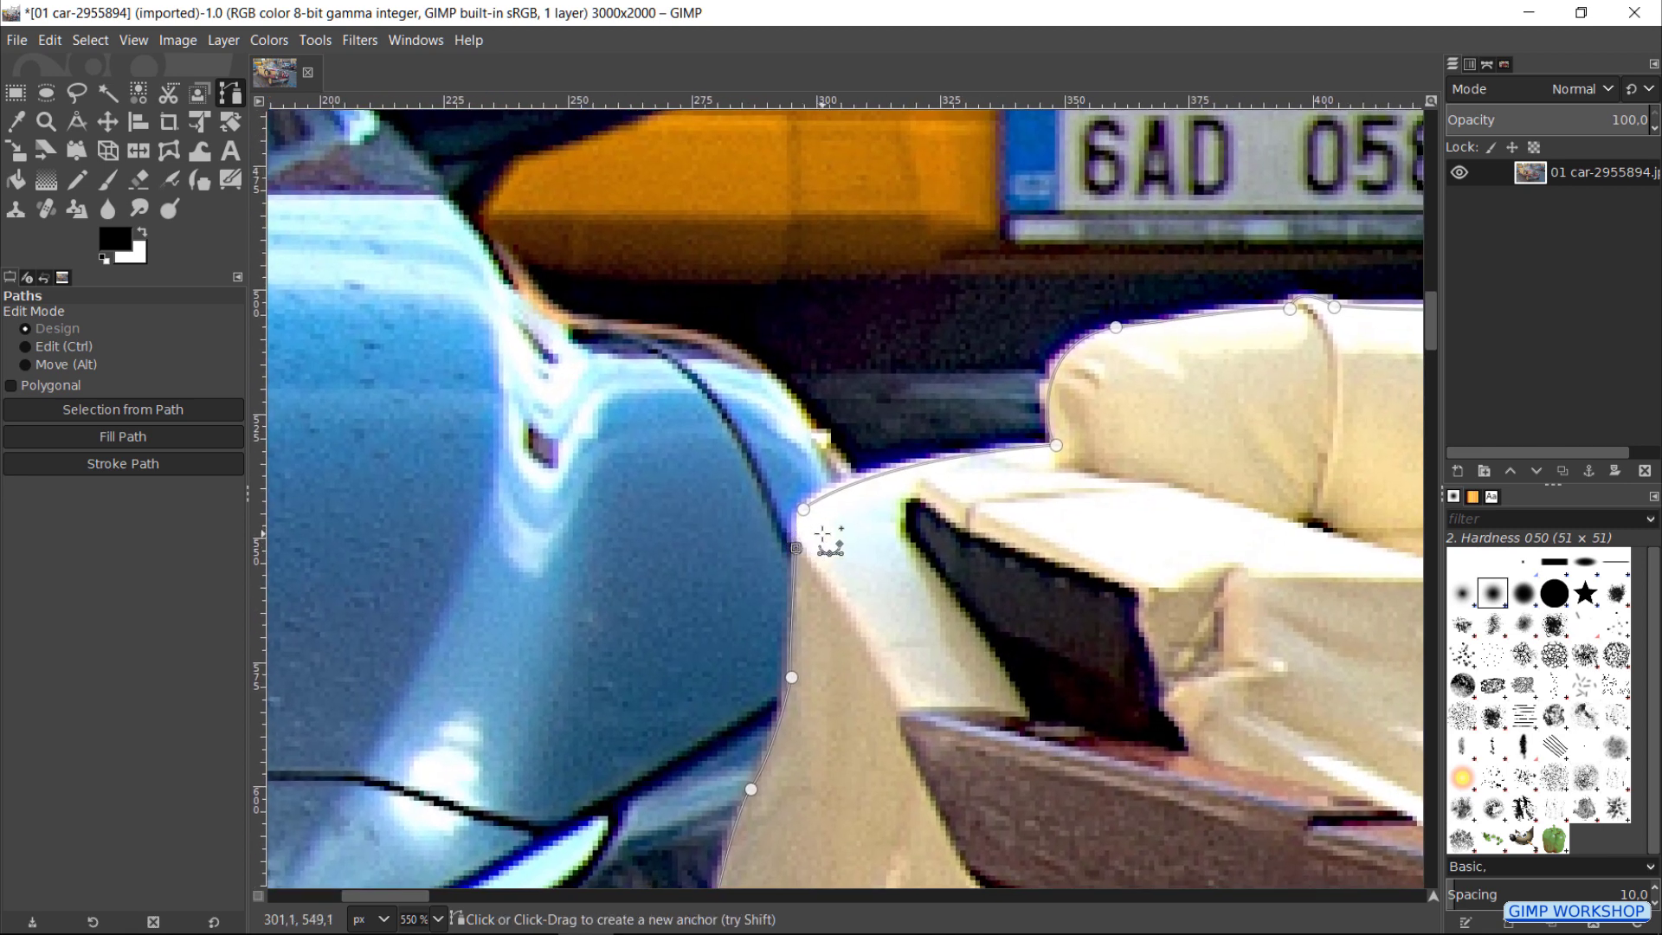
{"action": "scroll", "coordinate": [828, 540], "scroll_direction": "up", "scroll_amount": 1}
{"action": "scroll", "coordinate": [828, 539], "scroll_direction": "up", "scroll_amount": 1}
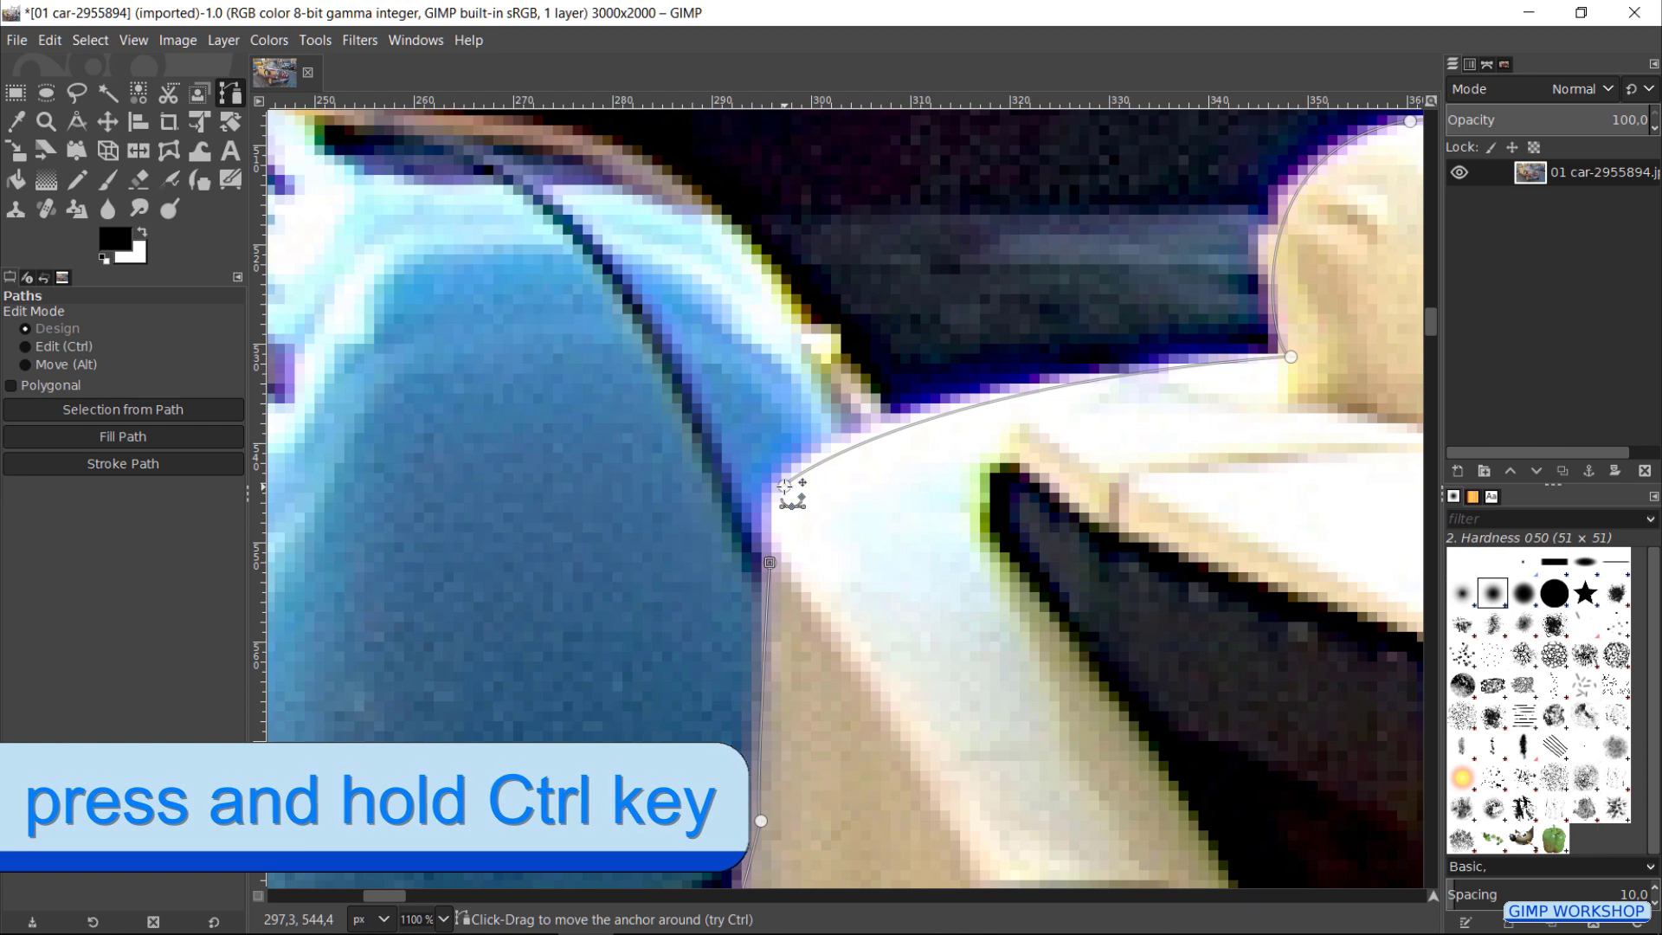
Step: Join the path's last anchor to its first so the outline encircles the car
{"action": "key", "text": "ctrl"}
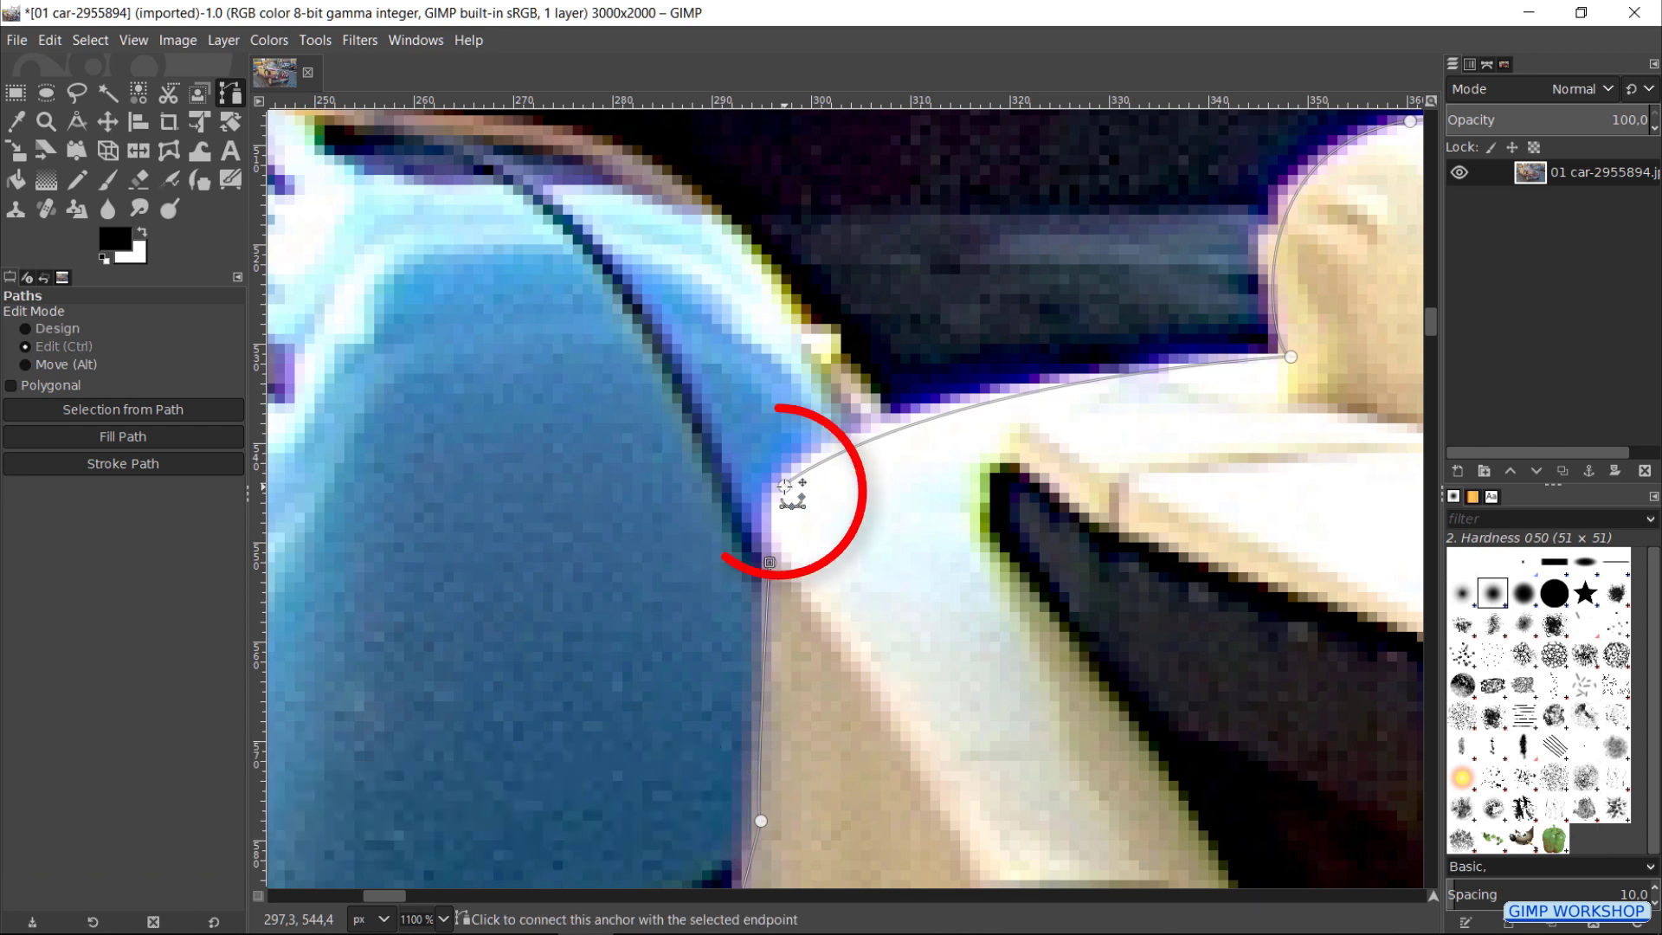
{"action": "left_click_drag", "start_coordinate": [784, 504], "coordinate": [790, 491]}
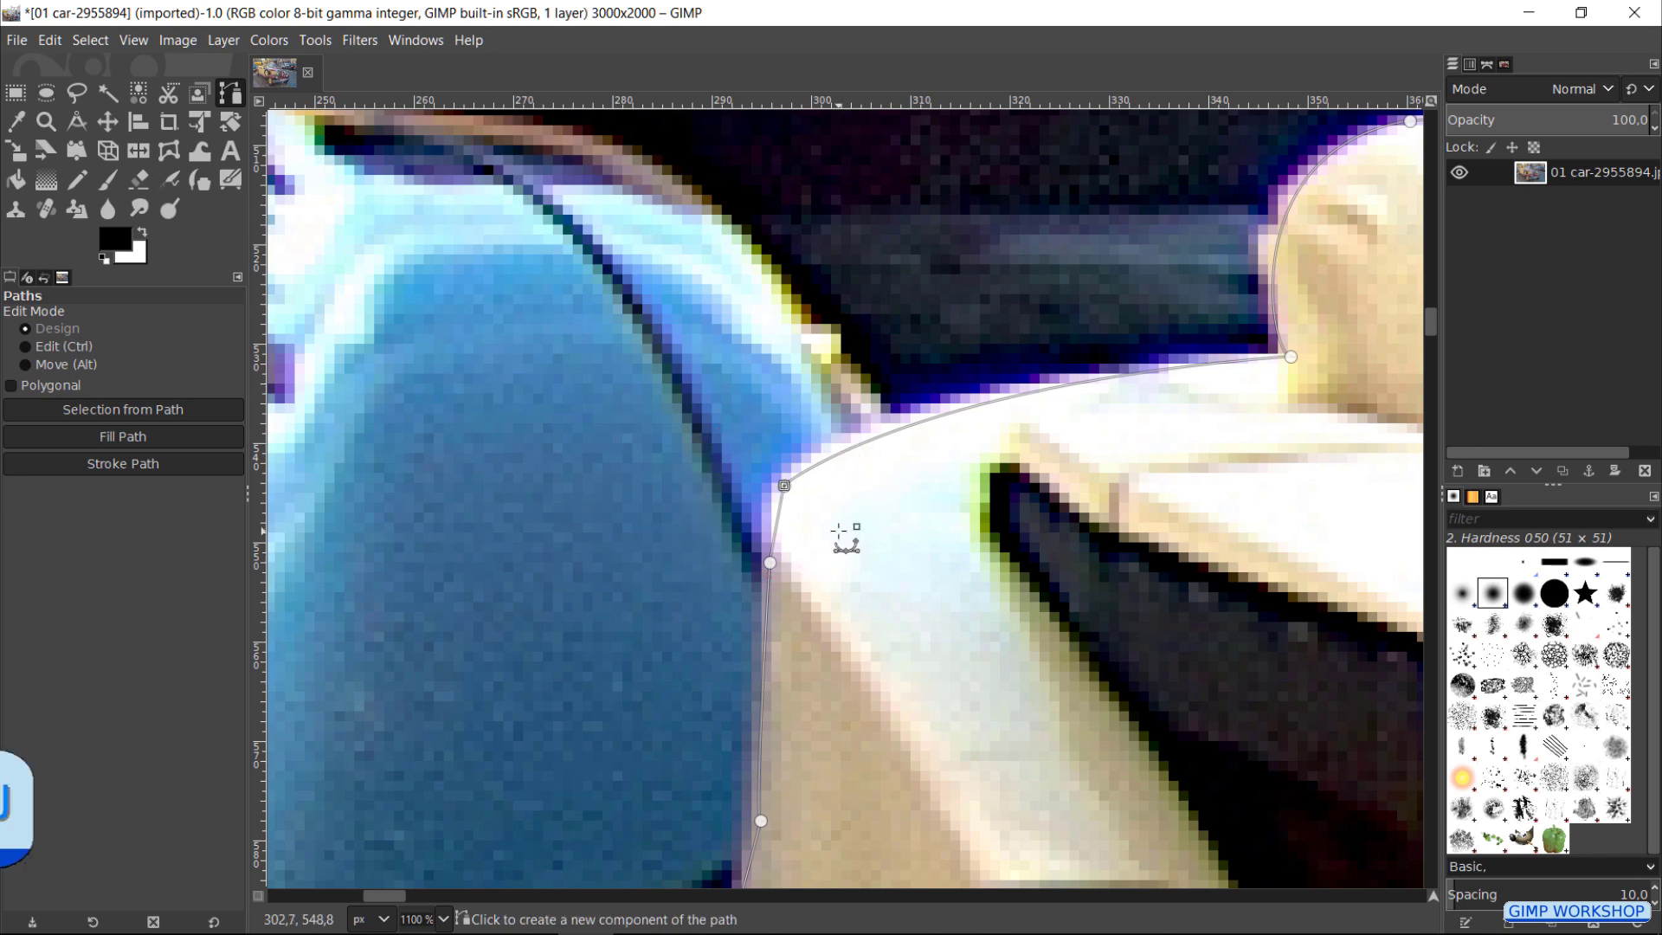
{"action": "key", "text": "ctrl"}
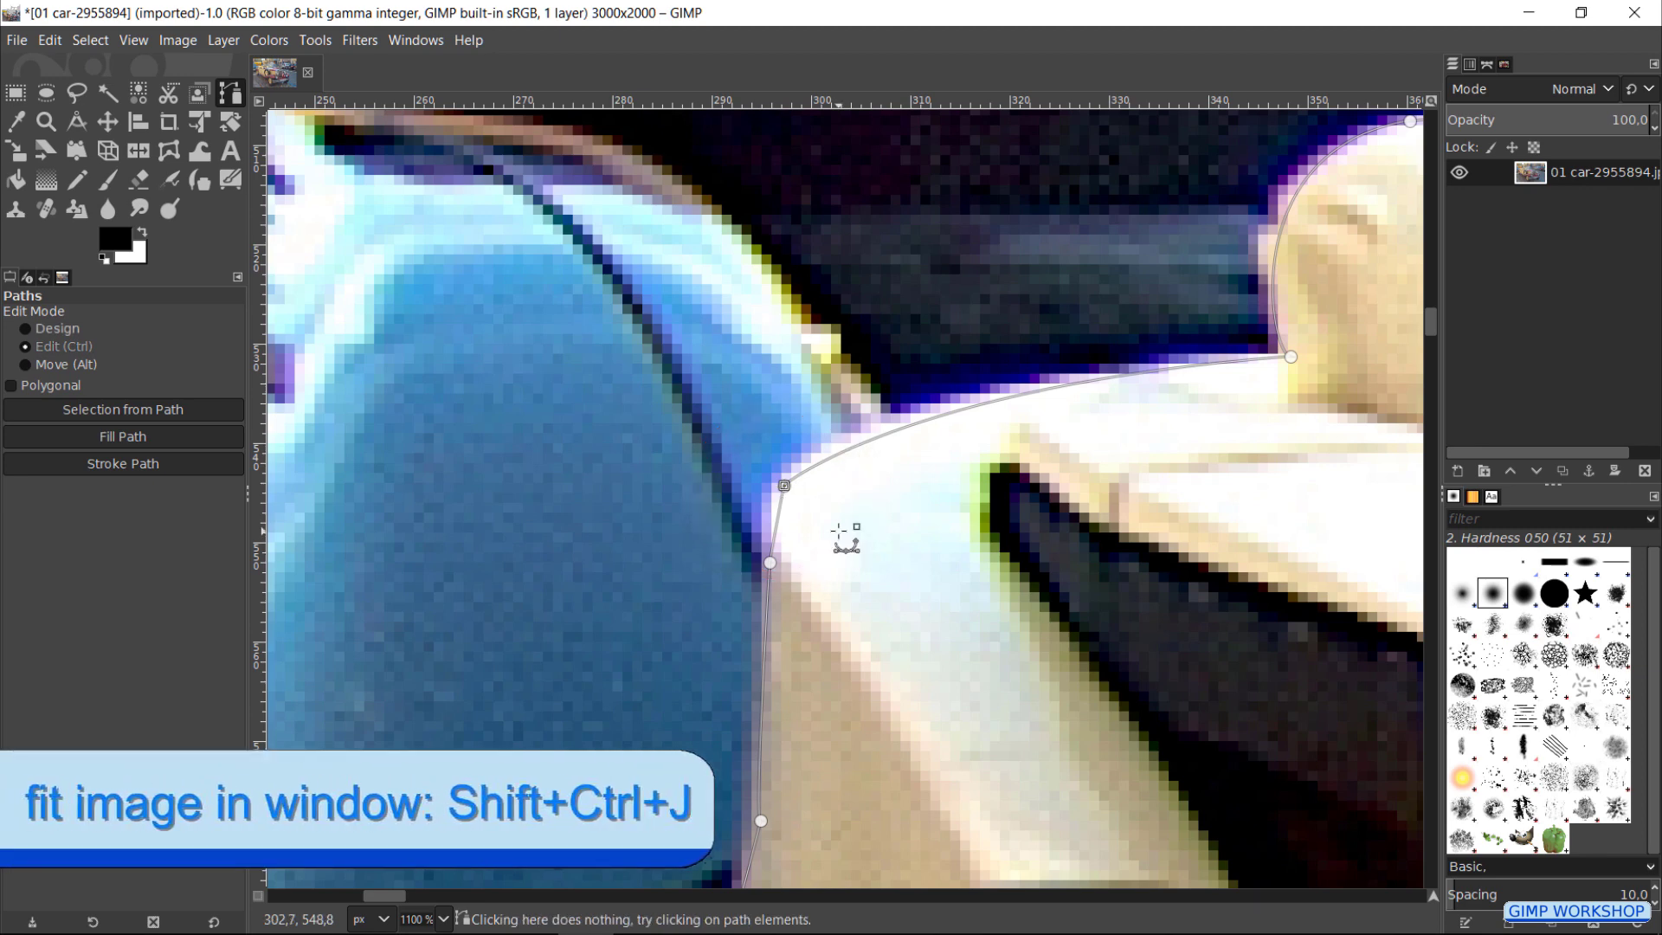
{"action": "key", "text": "ctrl+shift+j"}
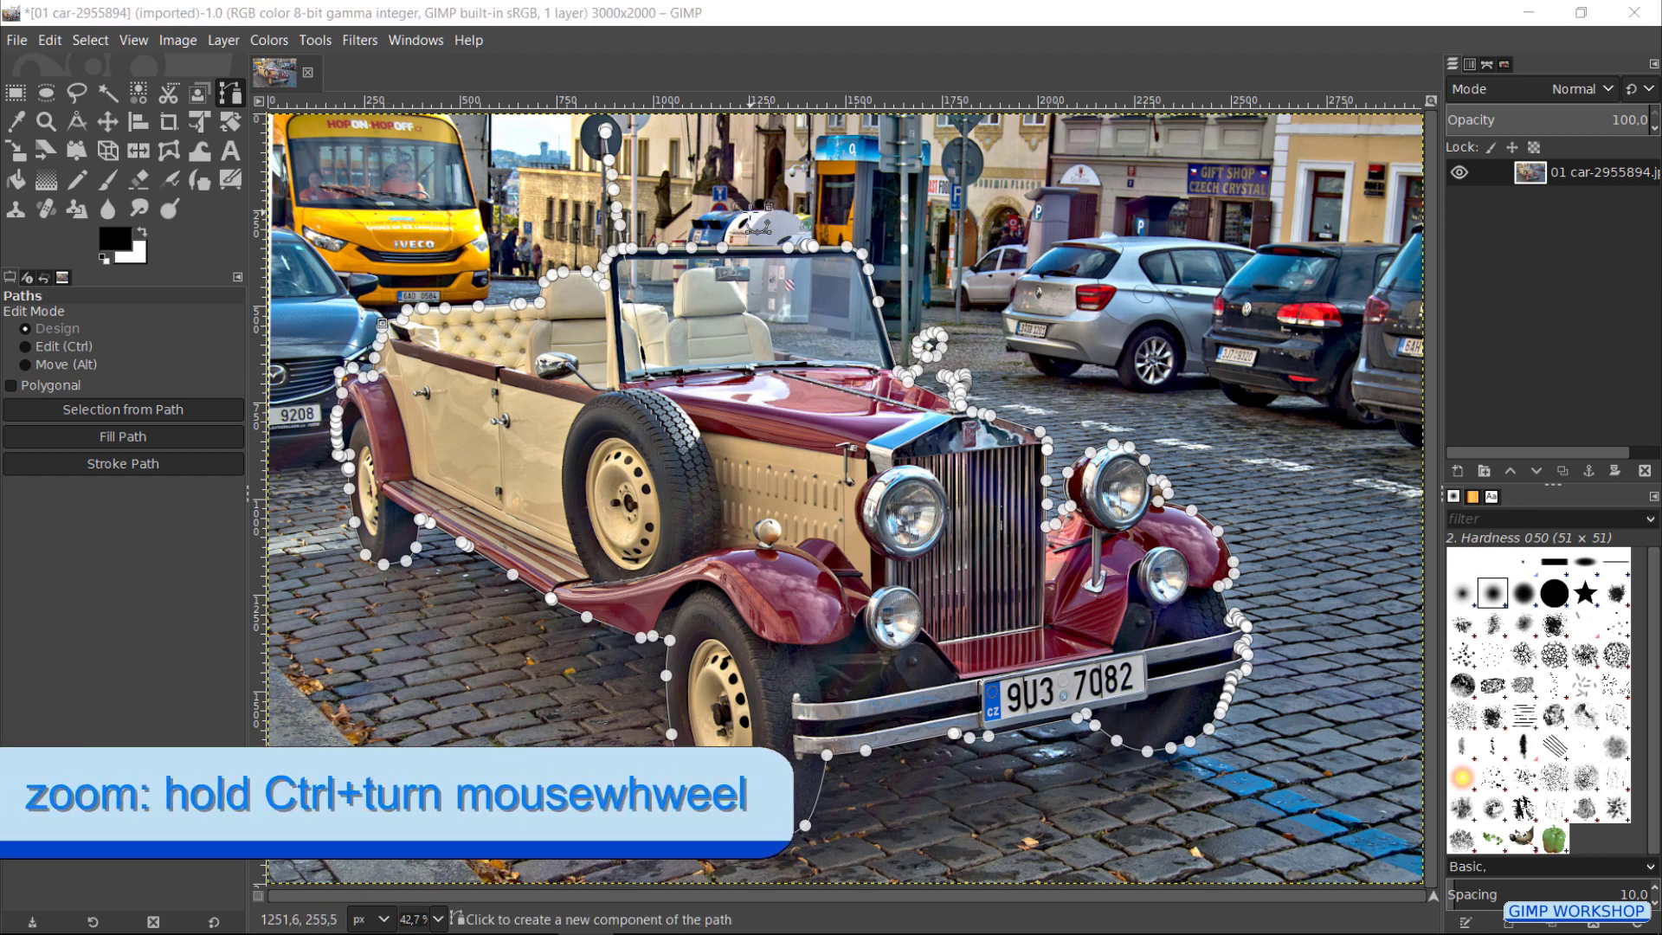
{"action": "scroll", "coordinate": [727, 227], "scroll_direction": "up", "scroll_amount": 1}
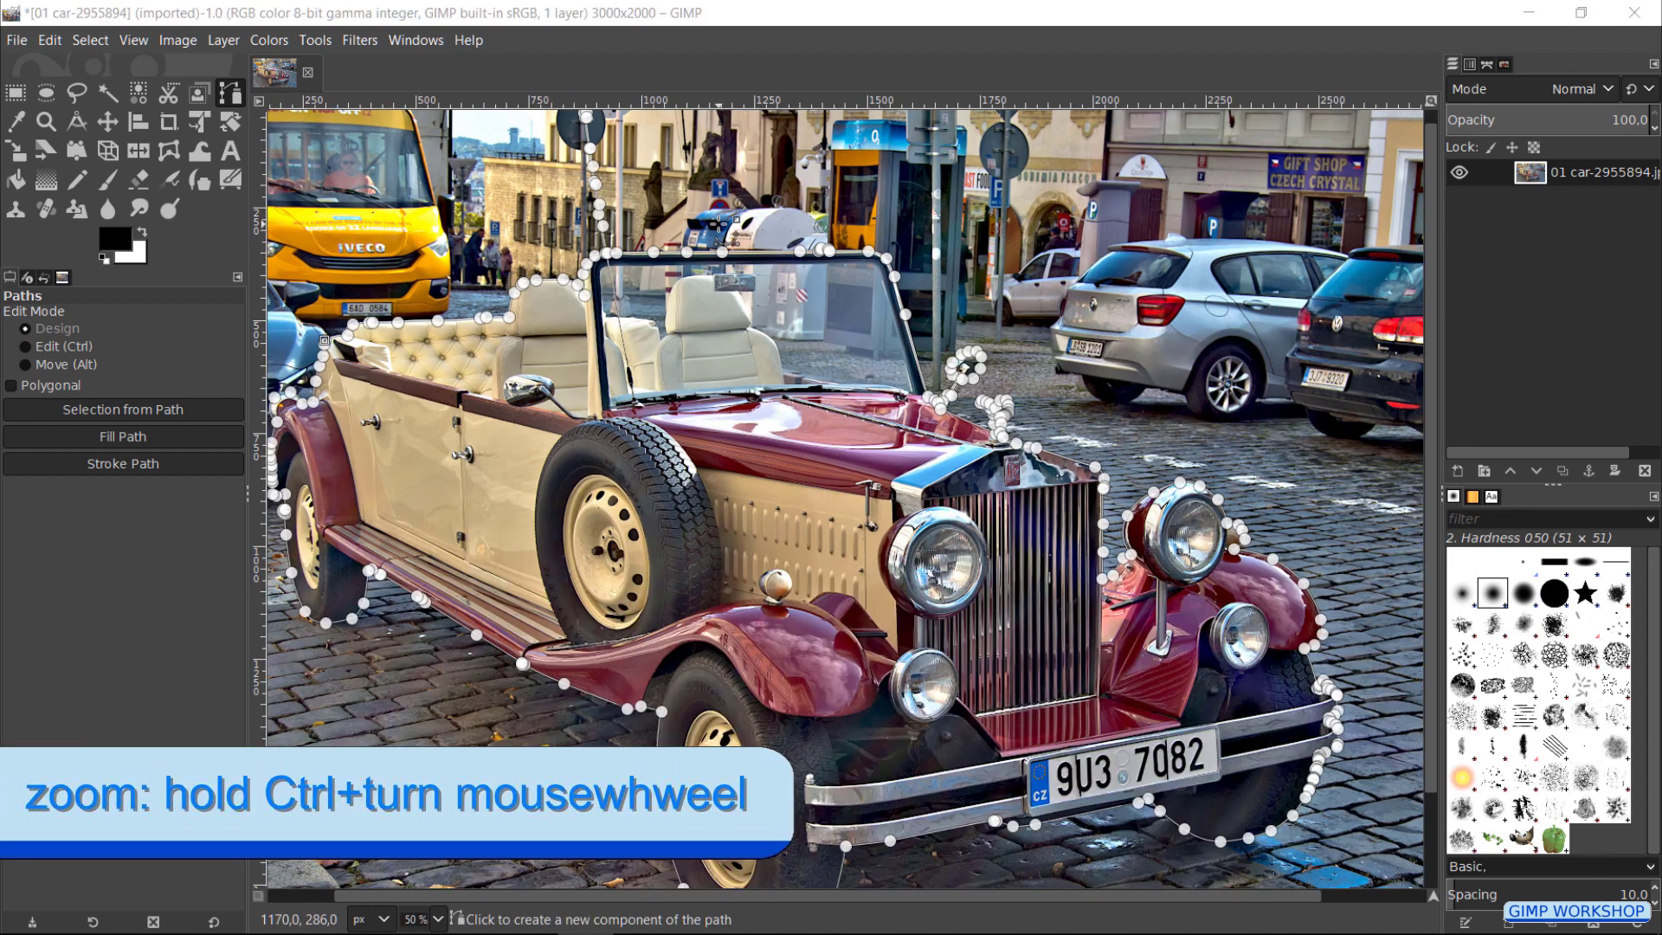
{"action": "scroll", "coordinate": [727, 227], "scroll_direction": "up", "scroll_amount": 1}
{"action": "scroll", "coordinate": [727, 227], "scroll_direction": "up", "scroll_amount": 1}
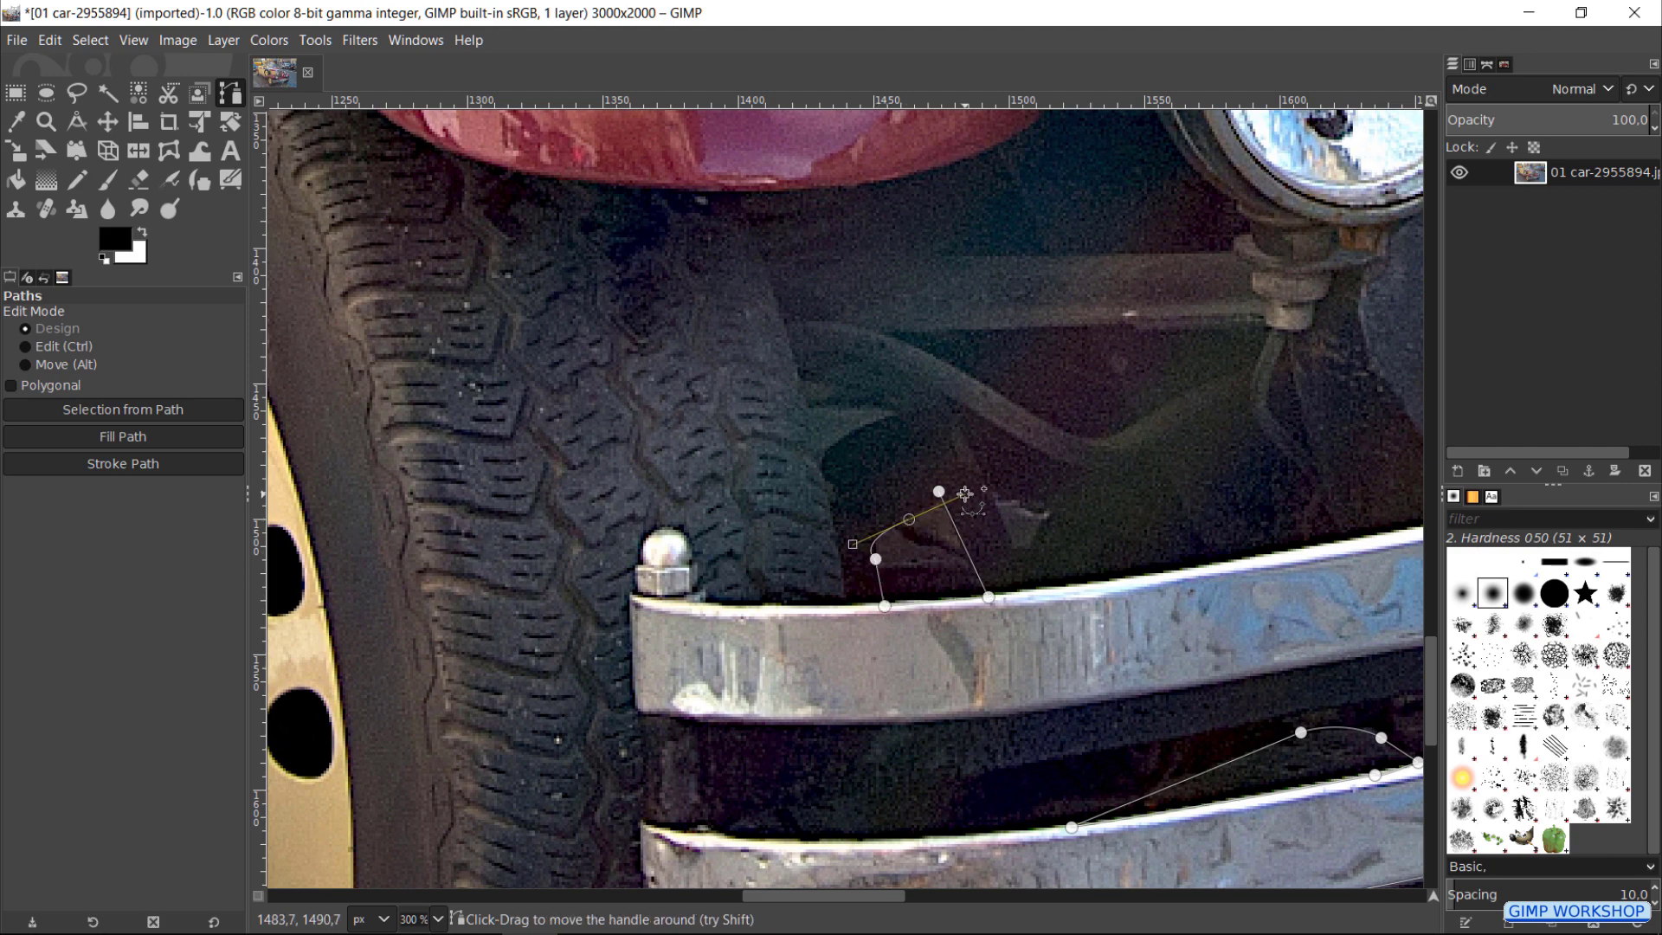
{"action": "scroll", "coordinate": [939, 494], "scroll_direction": "down", "scroll_amount": 1}
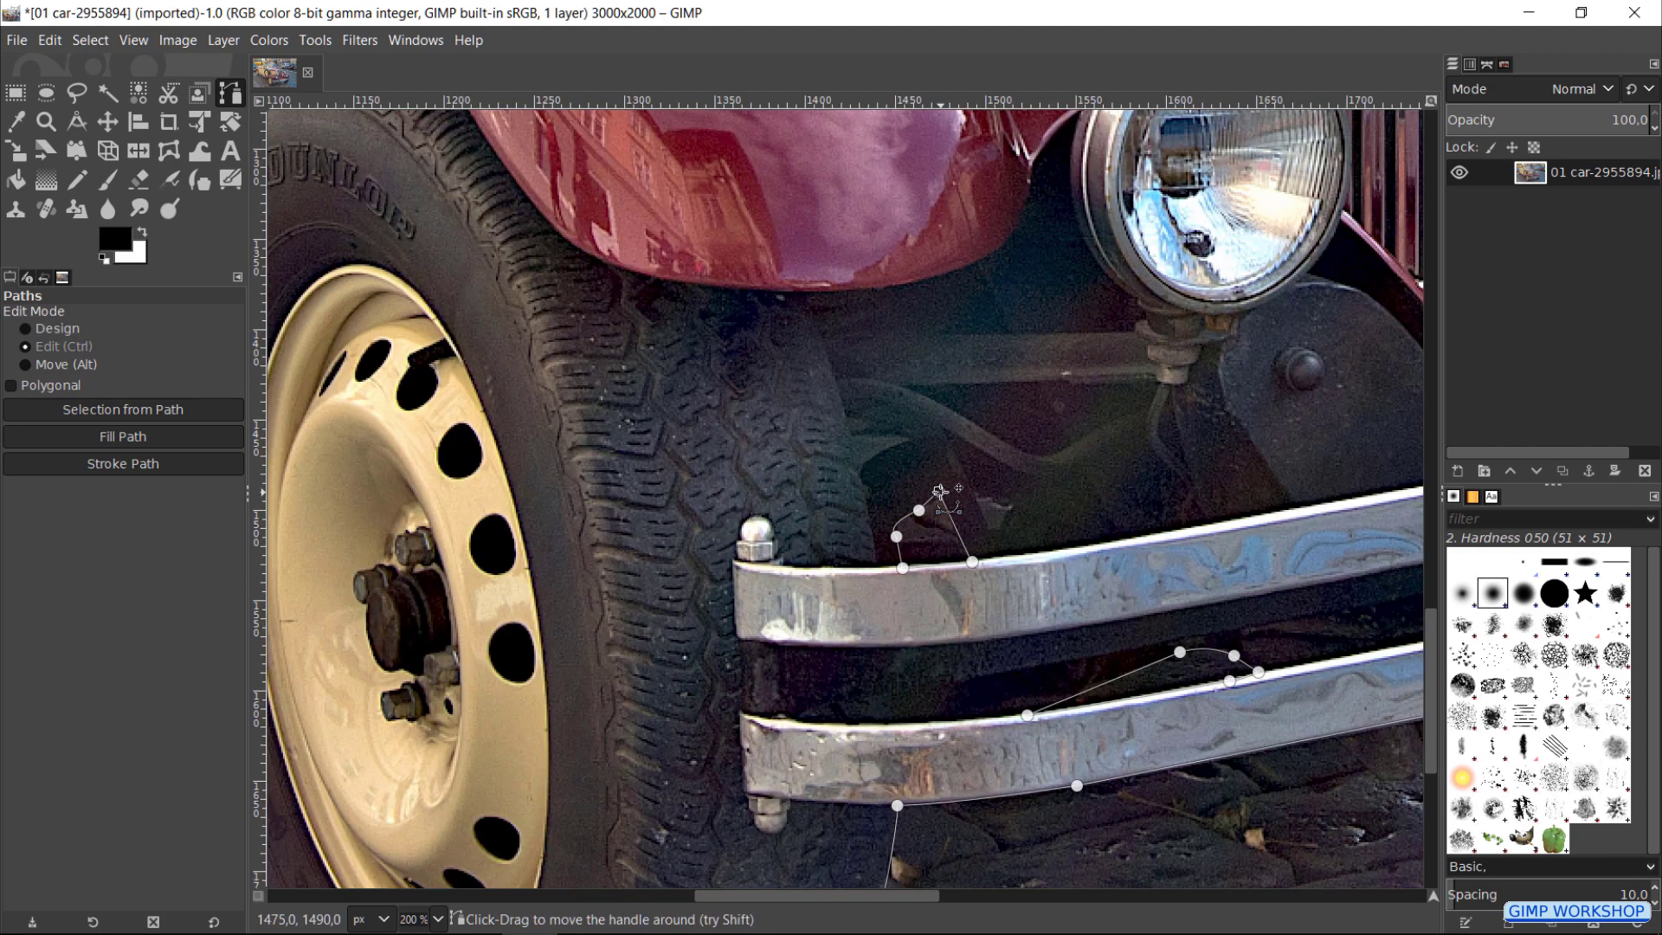
{"action": "scroll", "coordinate": [938, 493], "scroll_direction": "down", "scroll_amount": 1}
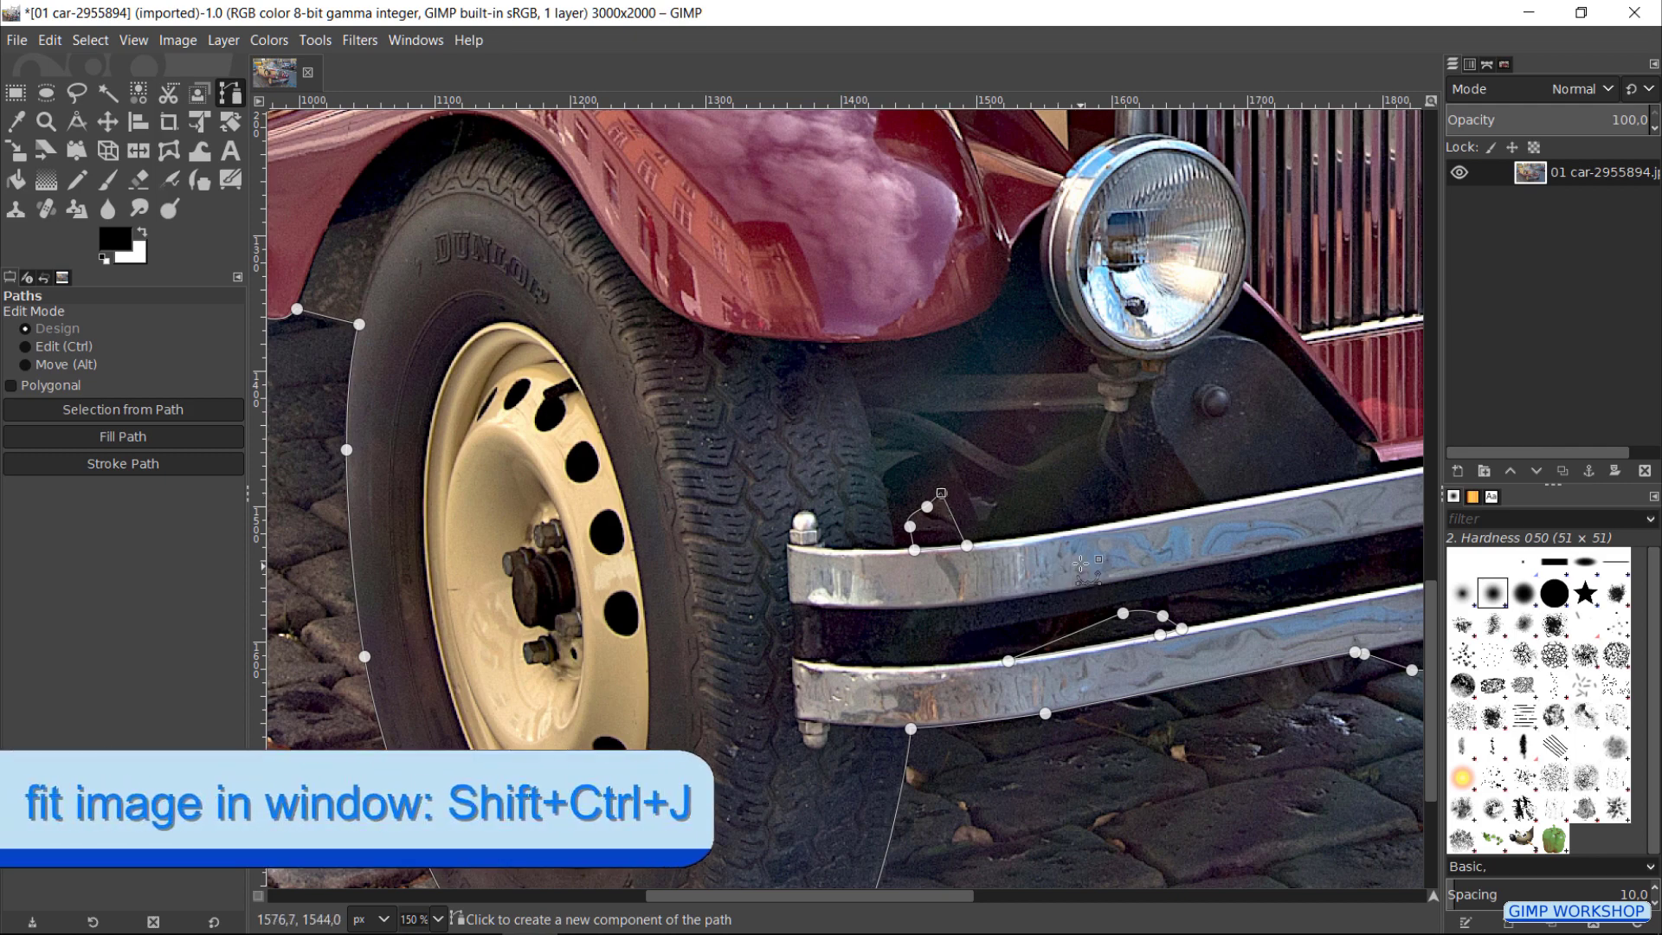
Step: Convert the closed car outline path into an active selection
{"action": "key", "text": "ctrl+shift+j"}
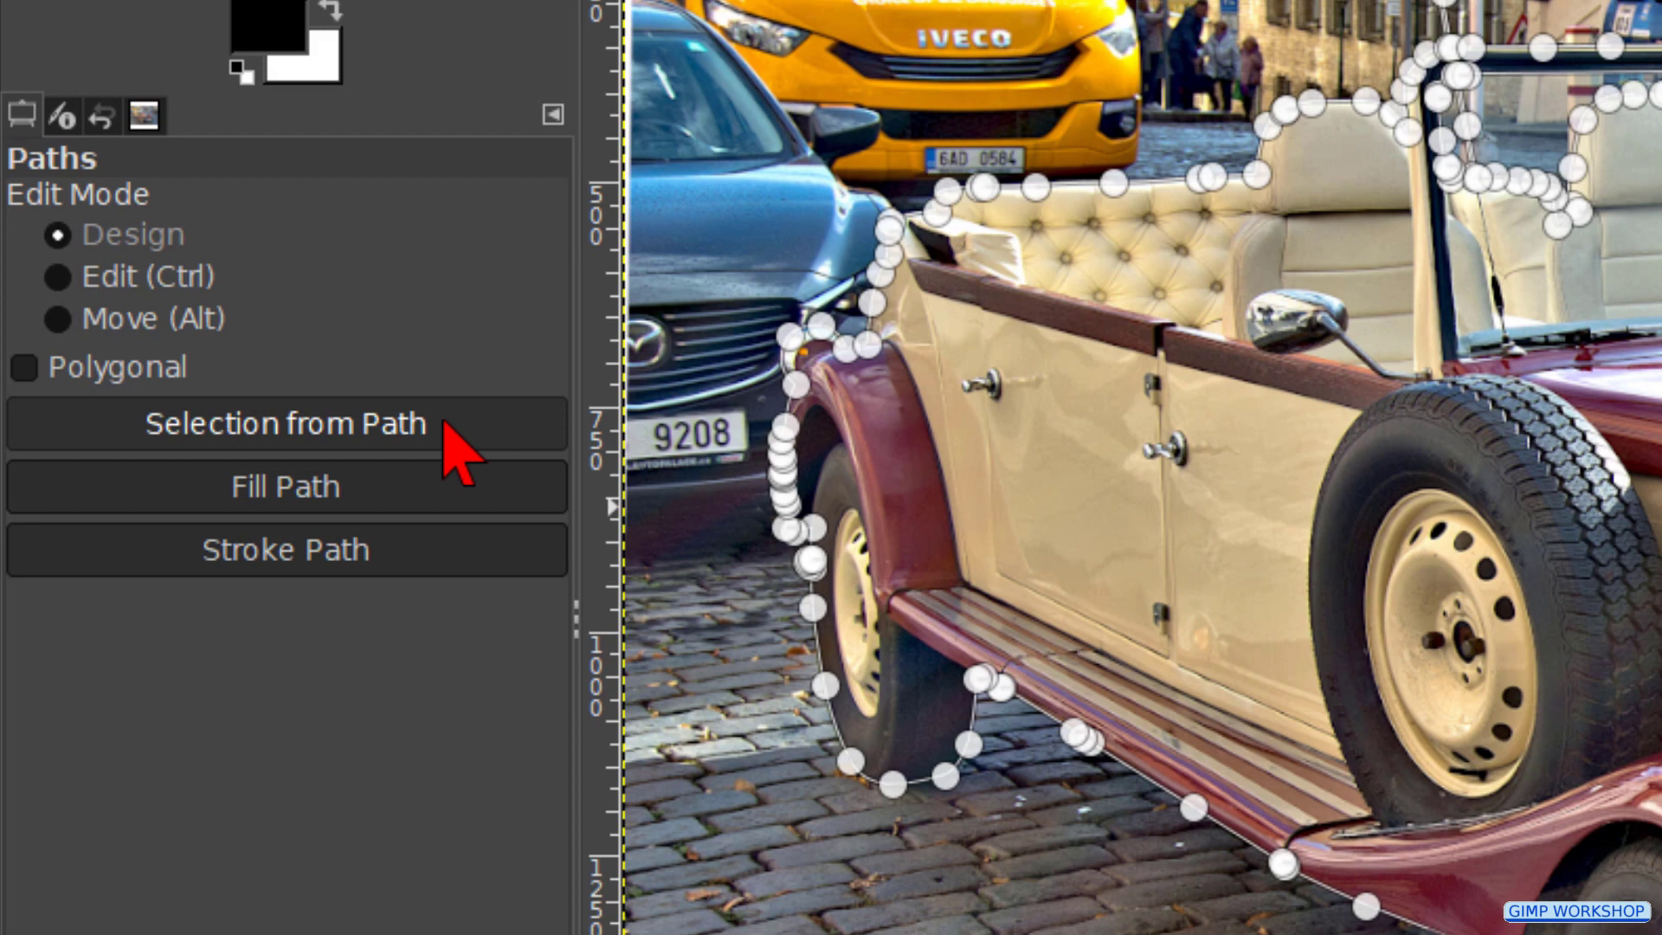
{"action": "left_click", "coordinate": [457, 442]}
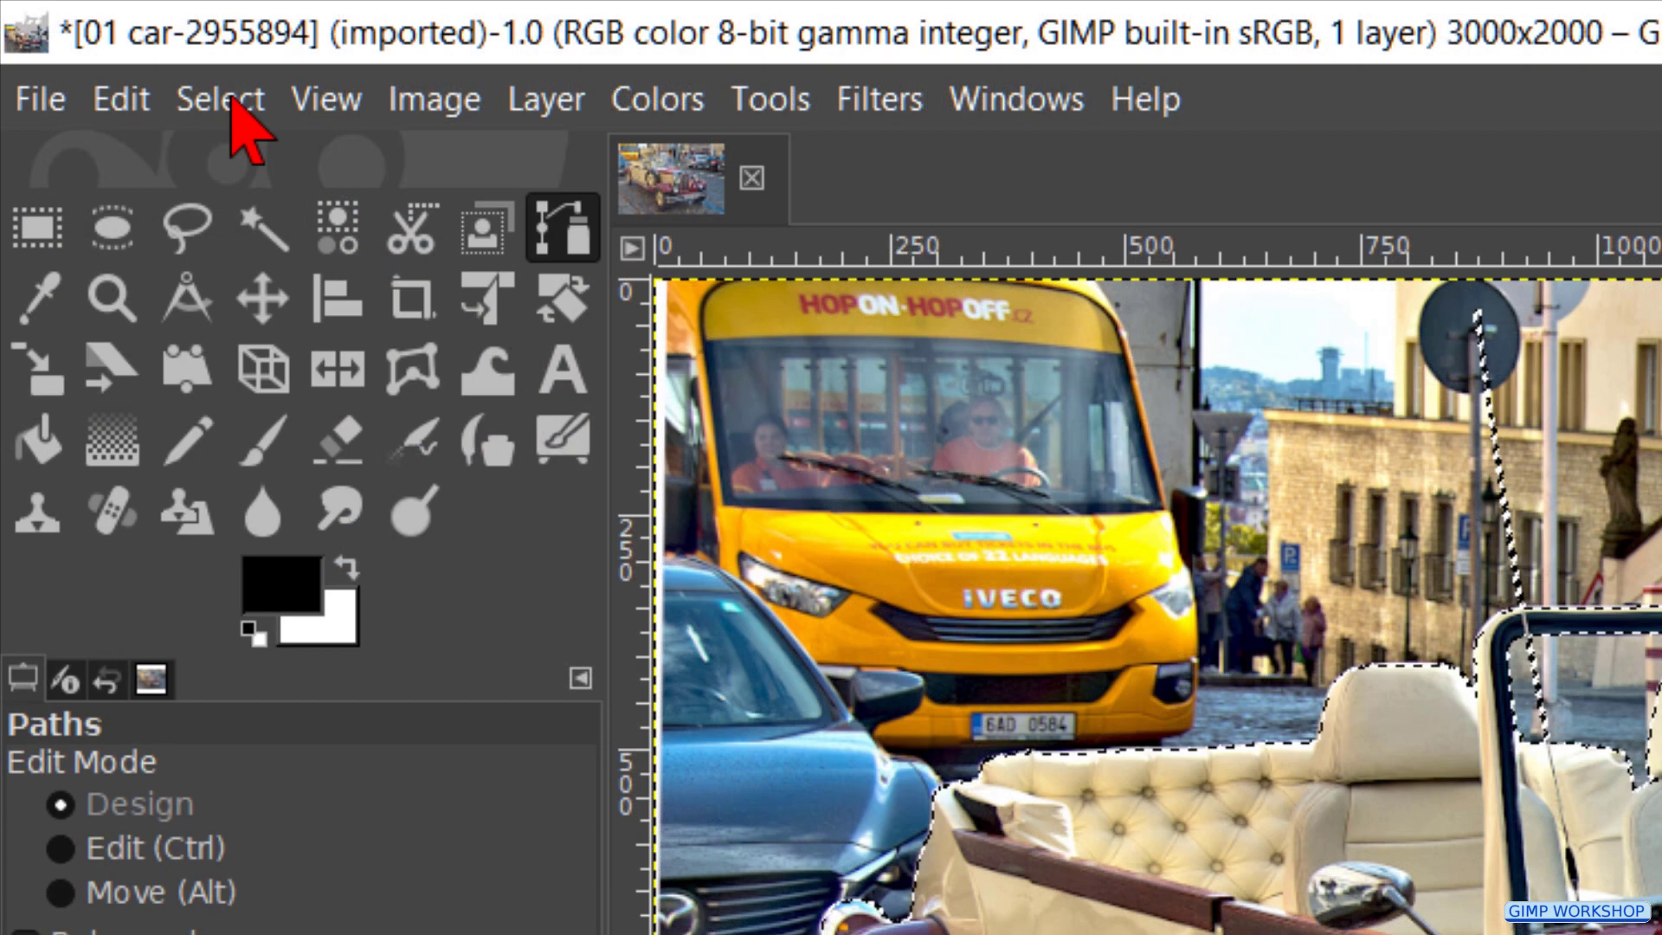
Step: Invert the selection and clear the street background to transparency
{"action": "left_click", "coordinate": [222, 99]}
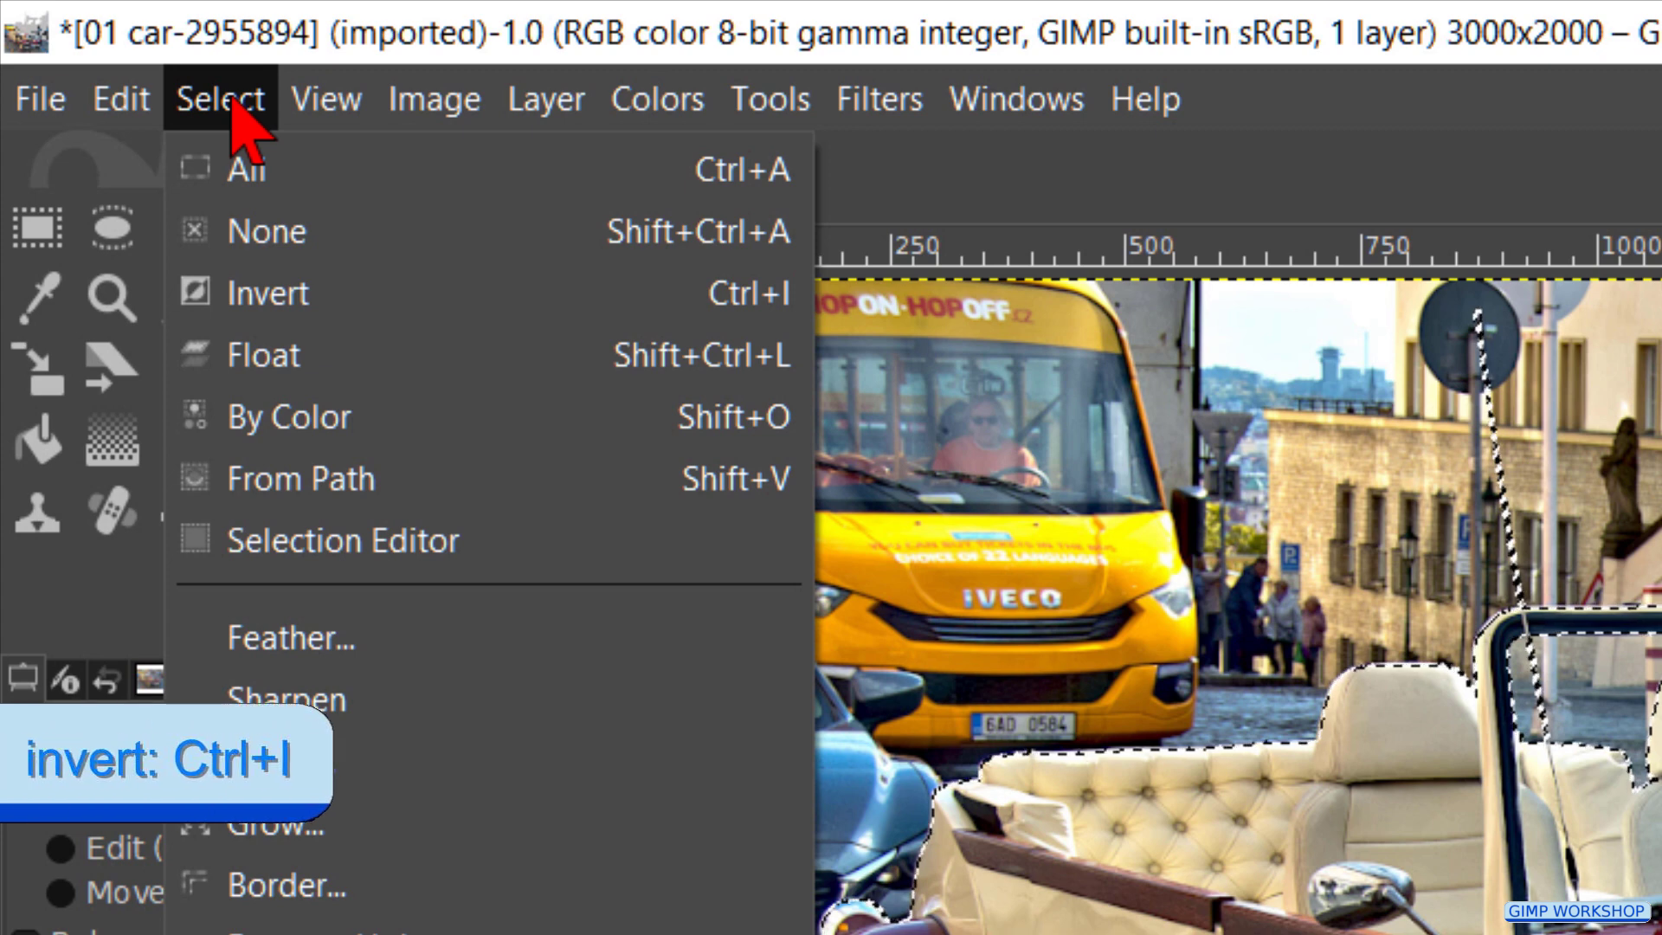
{"action": "left_click", "coordinate": [351, 293]}
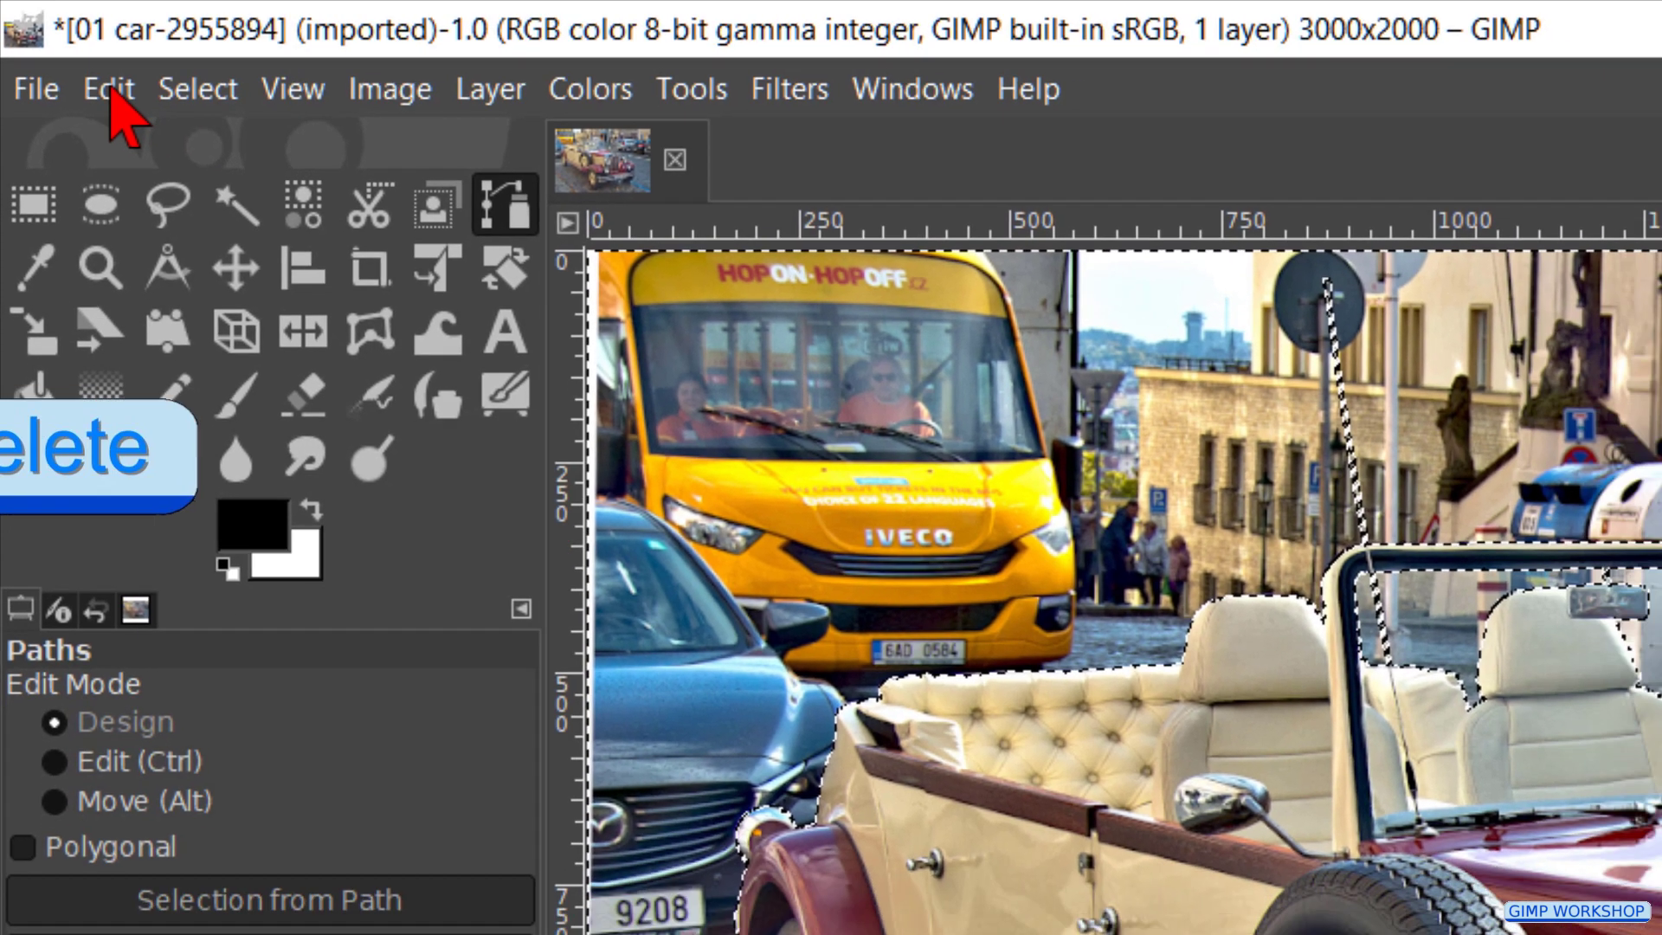
{"action": "left_click", "coordinate": [122, 99]}
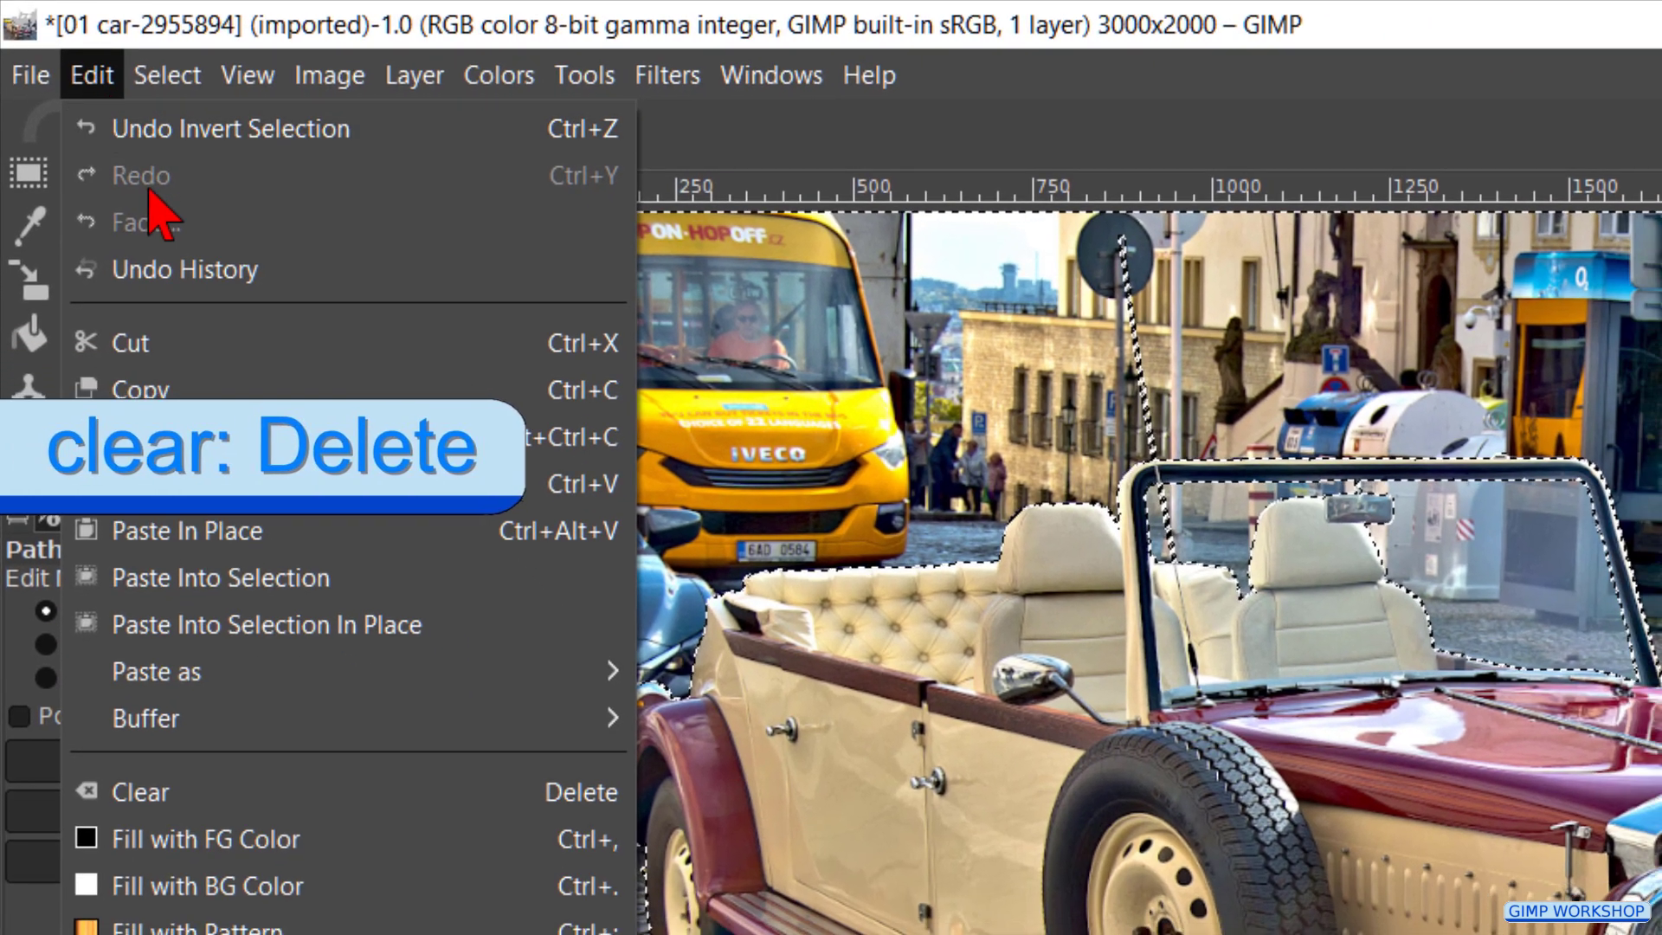
{"action": "left_click", "coordinate": [219, 792]}
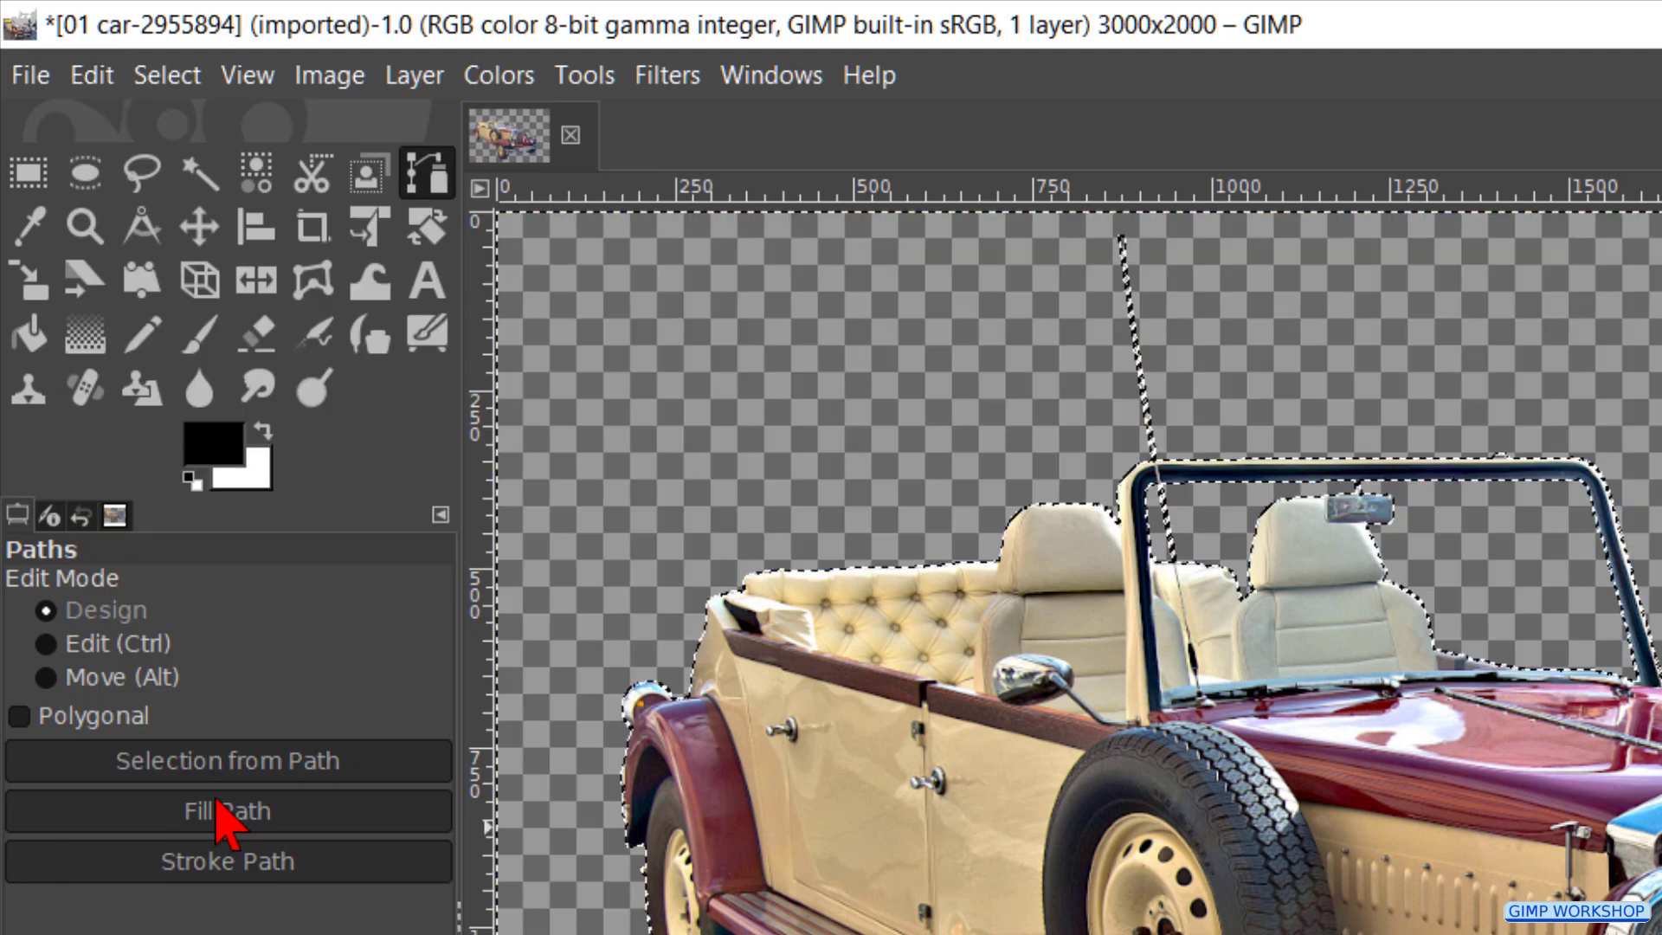
{"action": "left_click", "coordinate": [169, 75]}
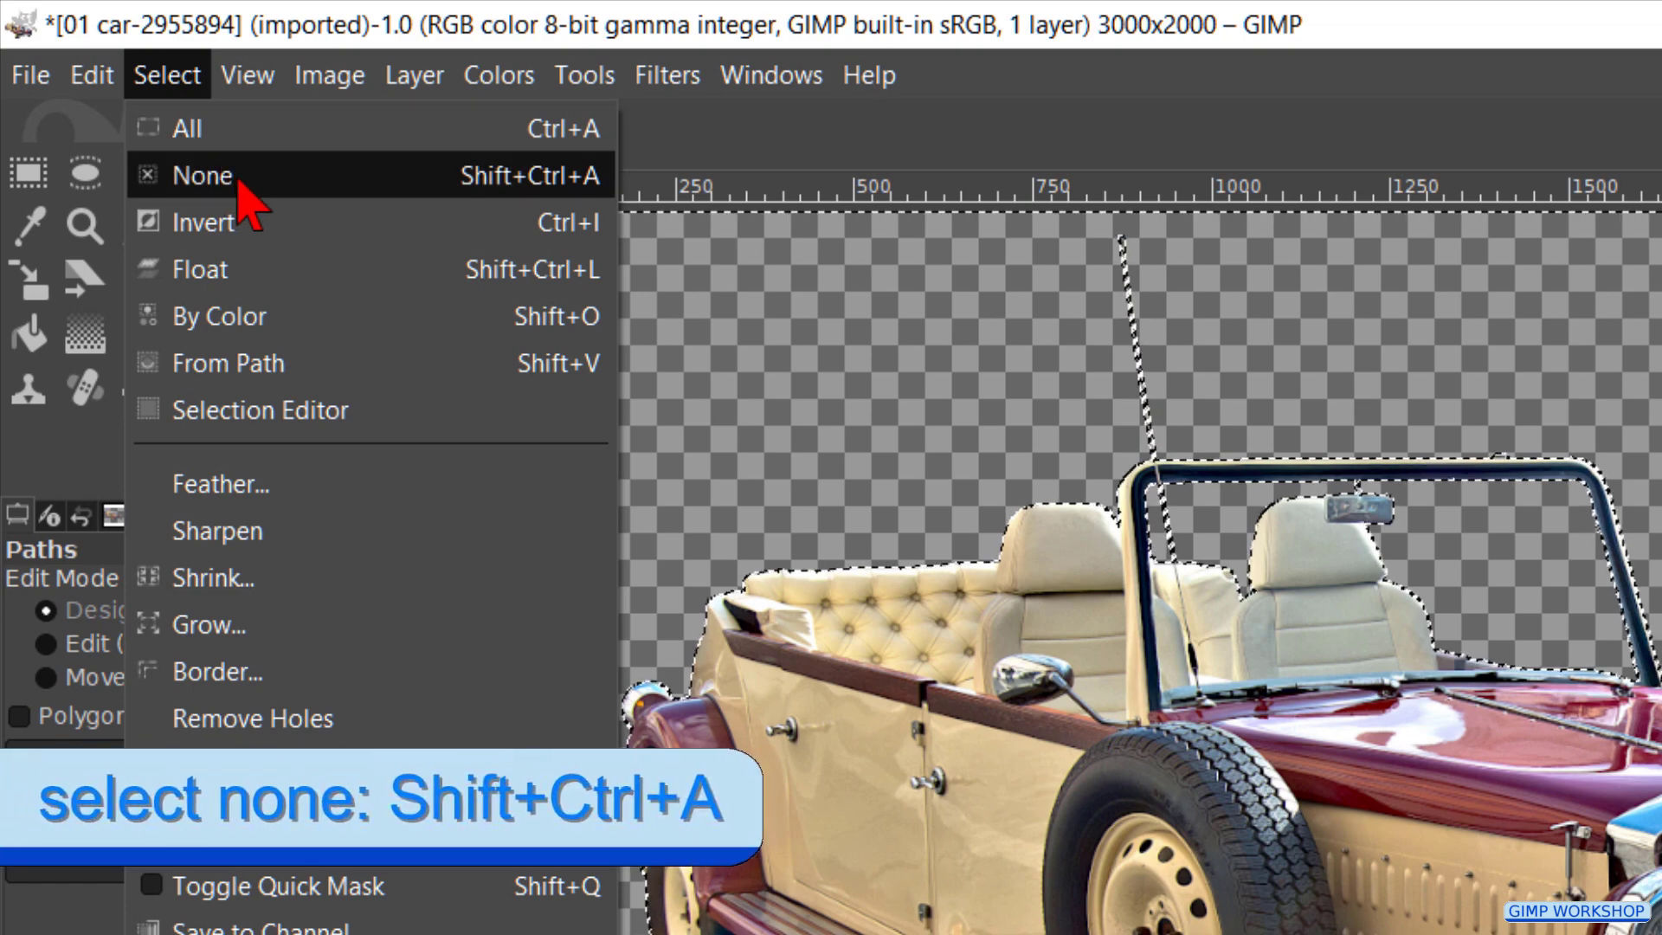
Step: Remove the selection from around the car with Select None
{"action": "left_click", "coordinate": [247, 182]}
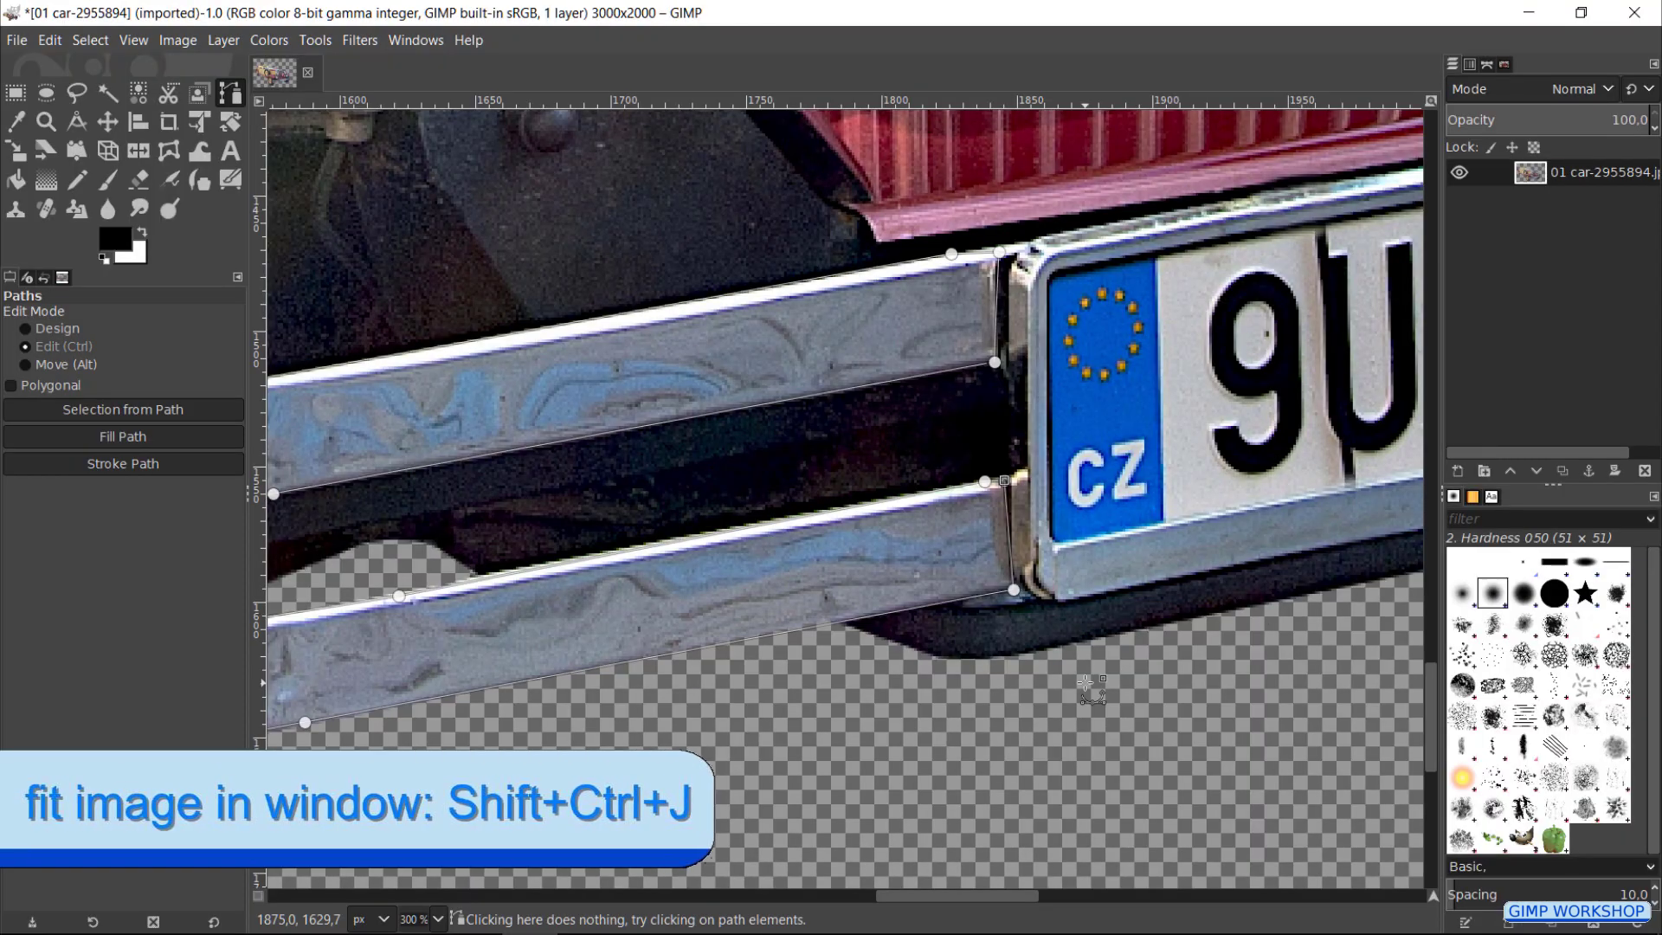
Step: Desaturate the grille, headlights and bumper from their path selection, then deselect
{"action": "key", "text": "ctrl+shift+j"}
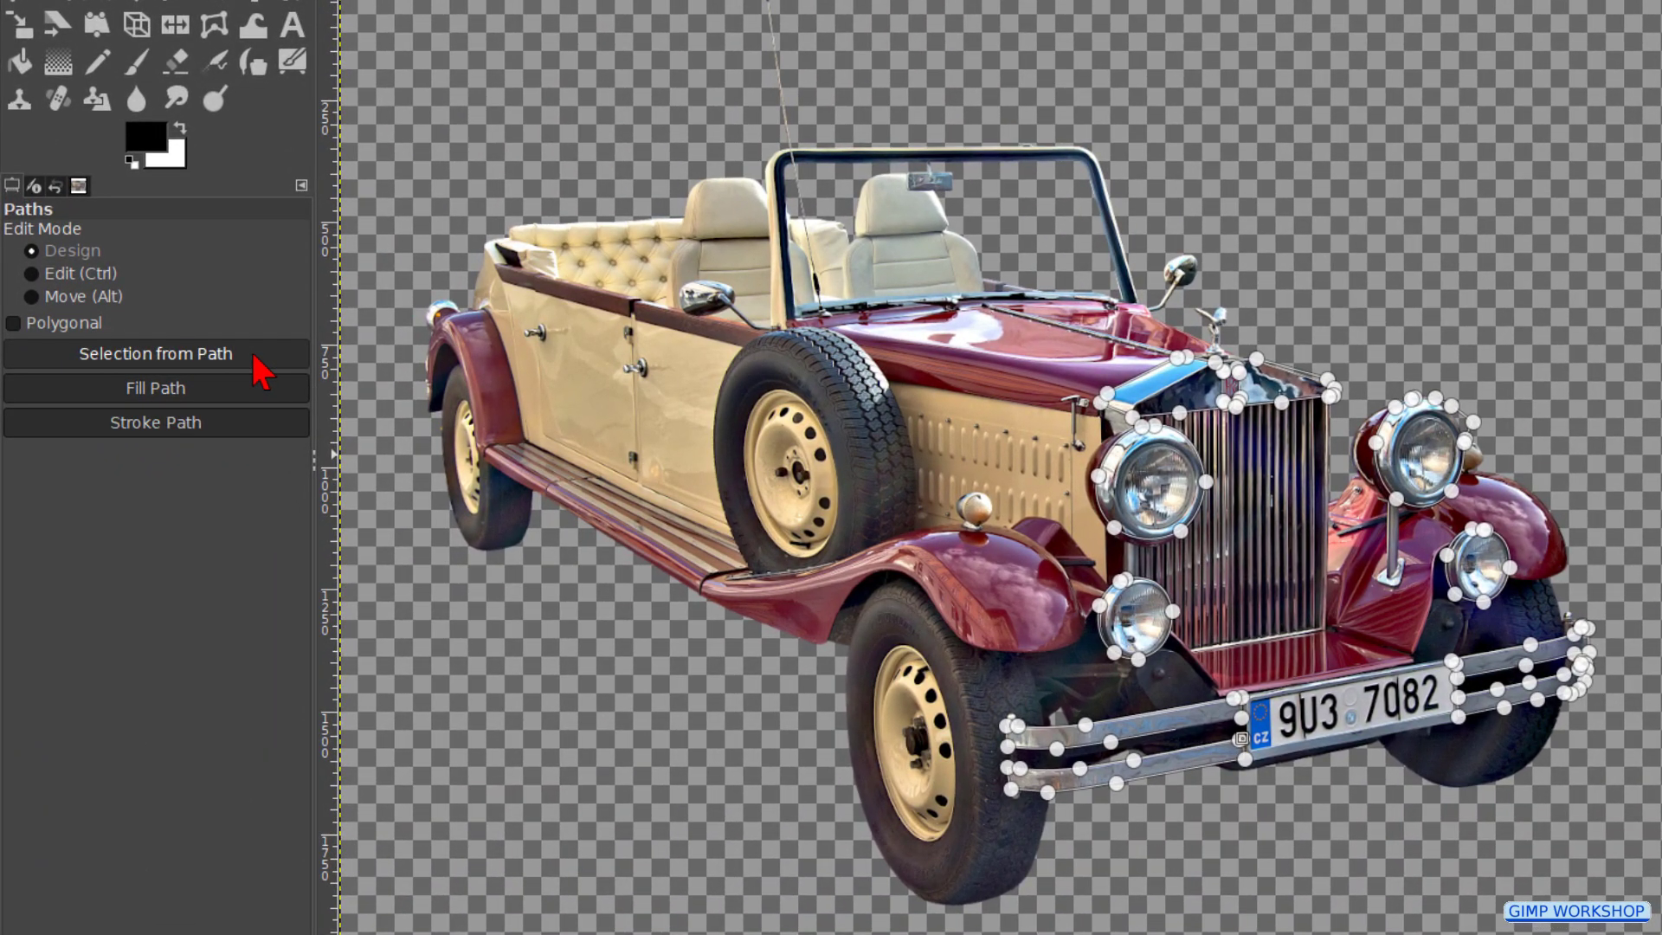
{"action": "left_click", "coordinate": [244, 378]}
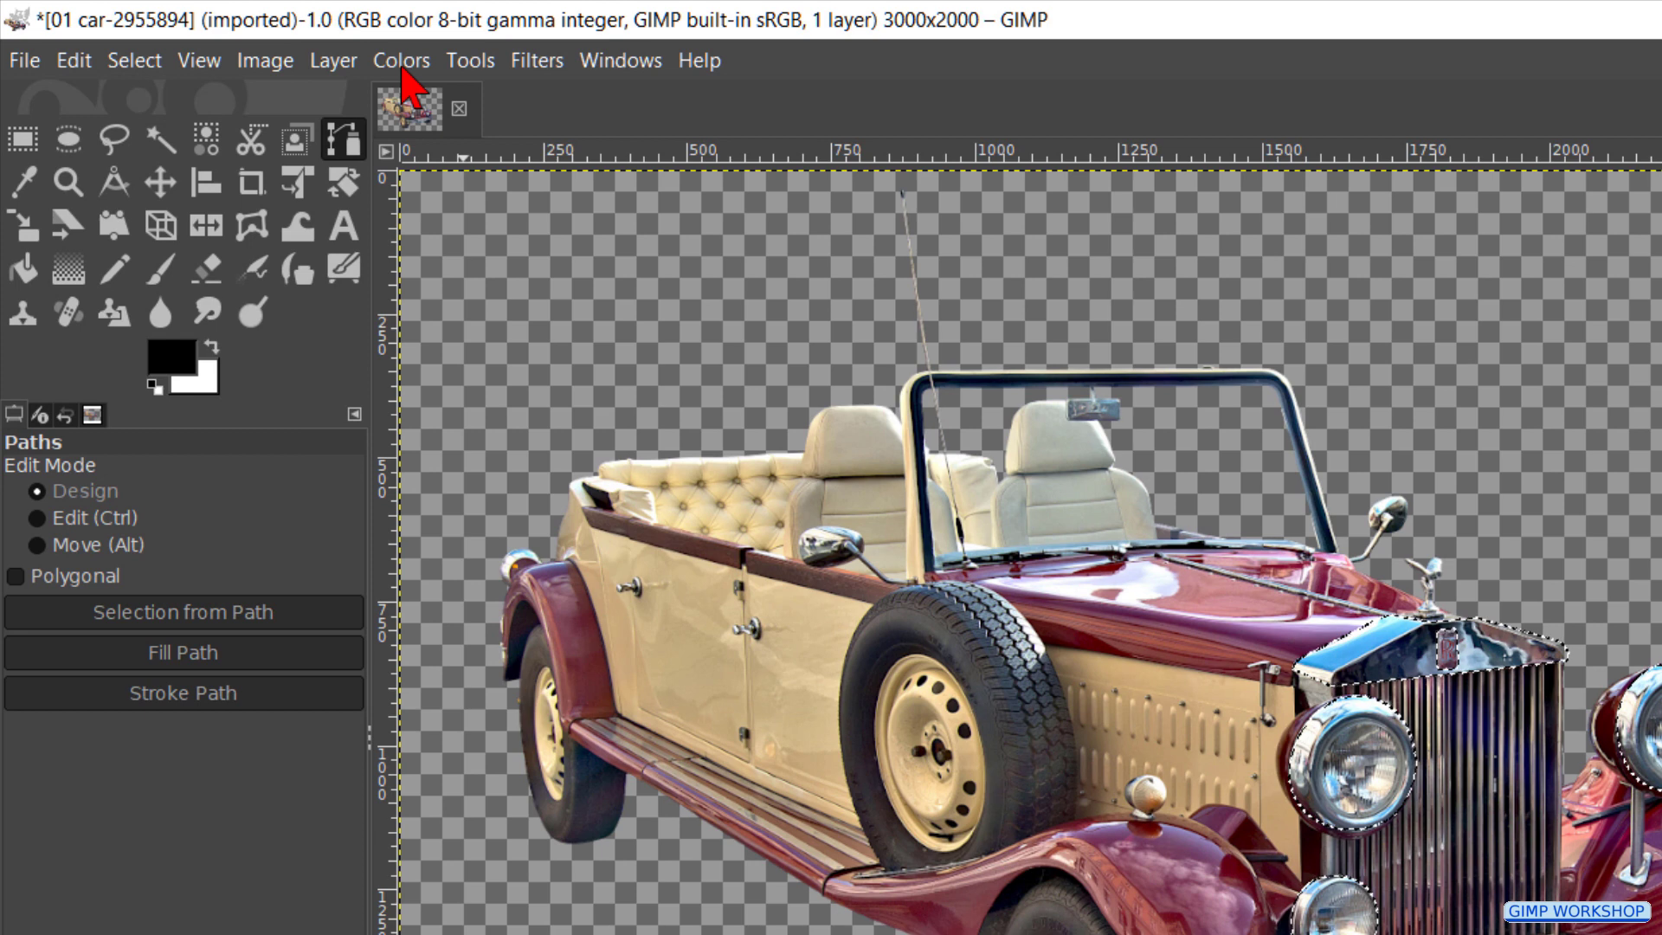
{"action": "left_click", "coordinate": [402, 61]}
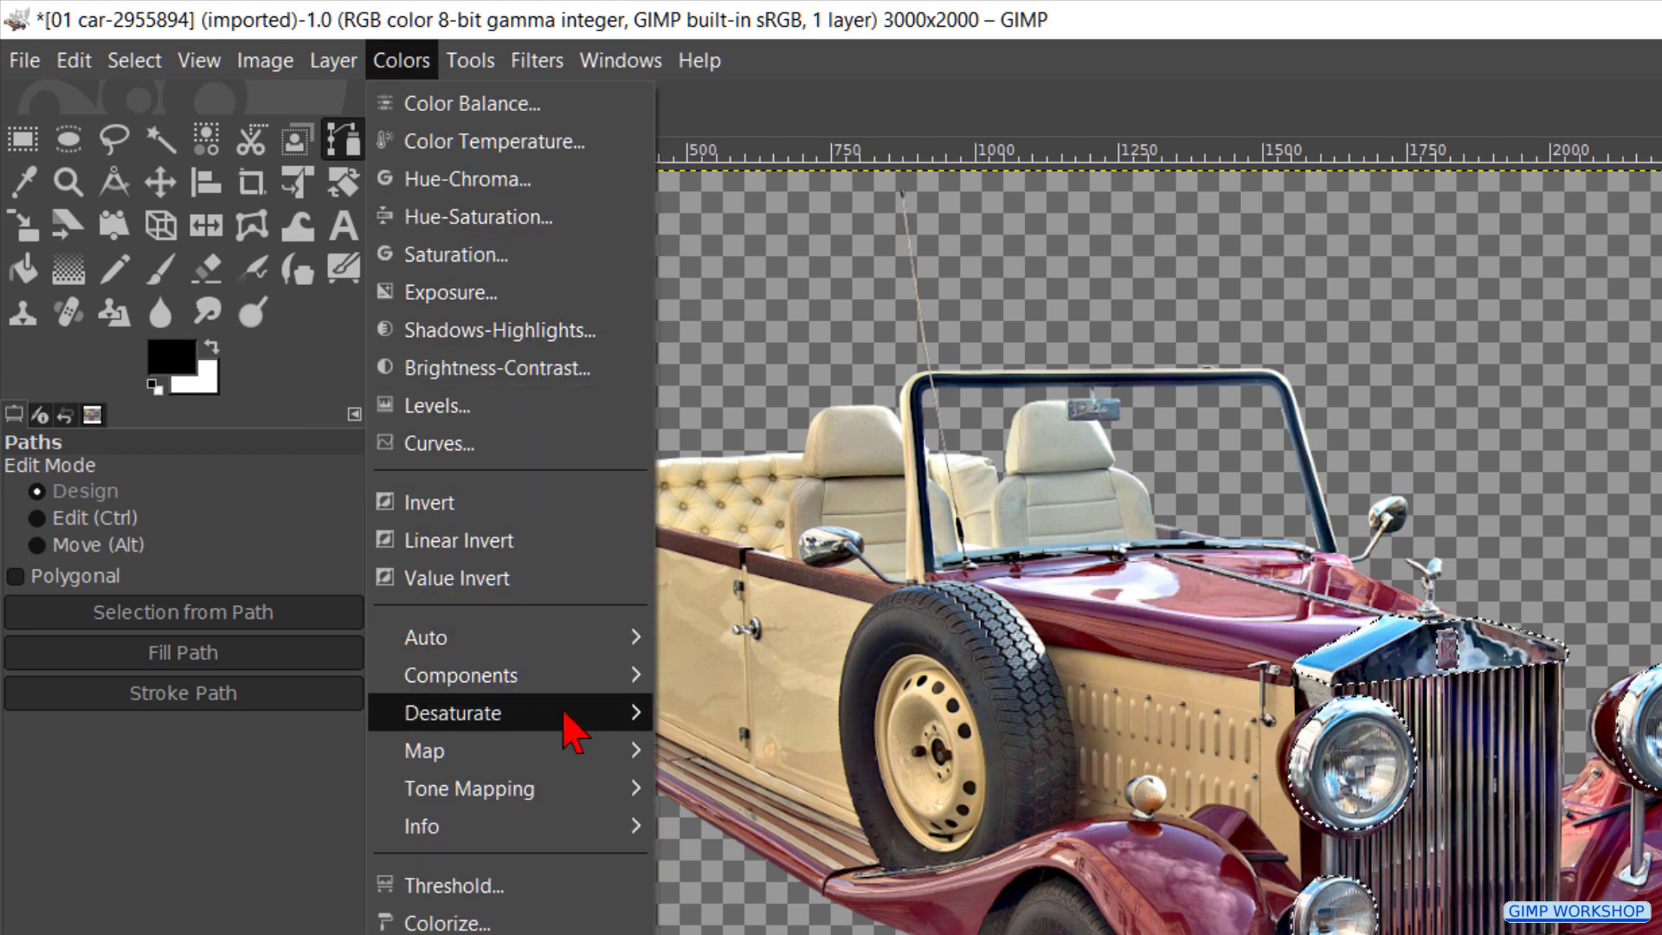
{"action": "mouse_move", "coordinate": [453, 713]}
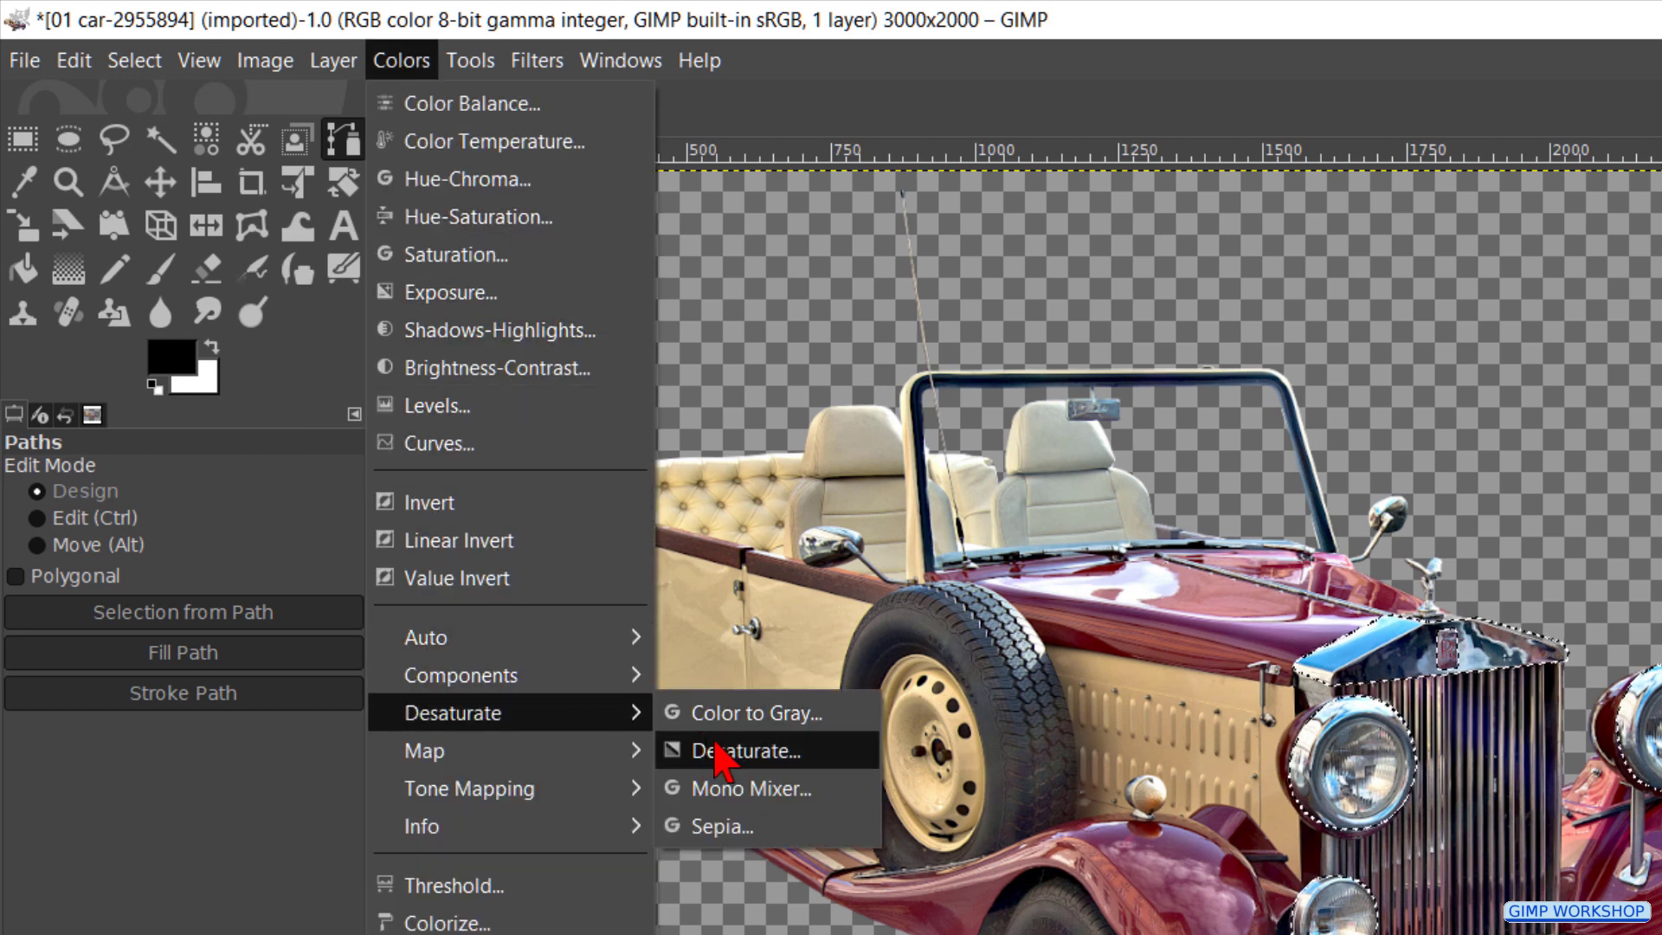
{"action": "left_click", "coordinate": [730, 753]}
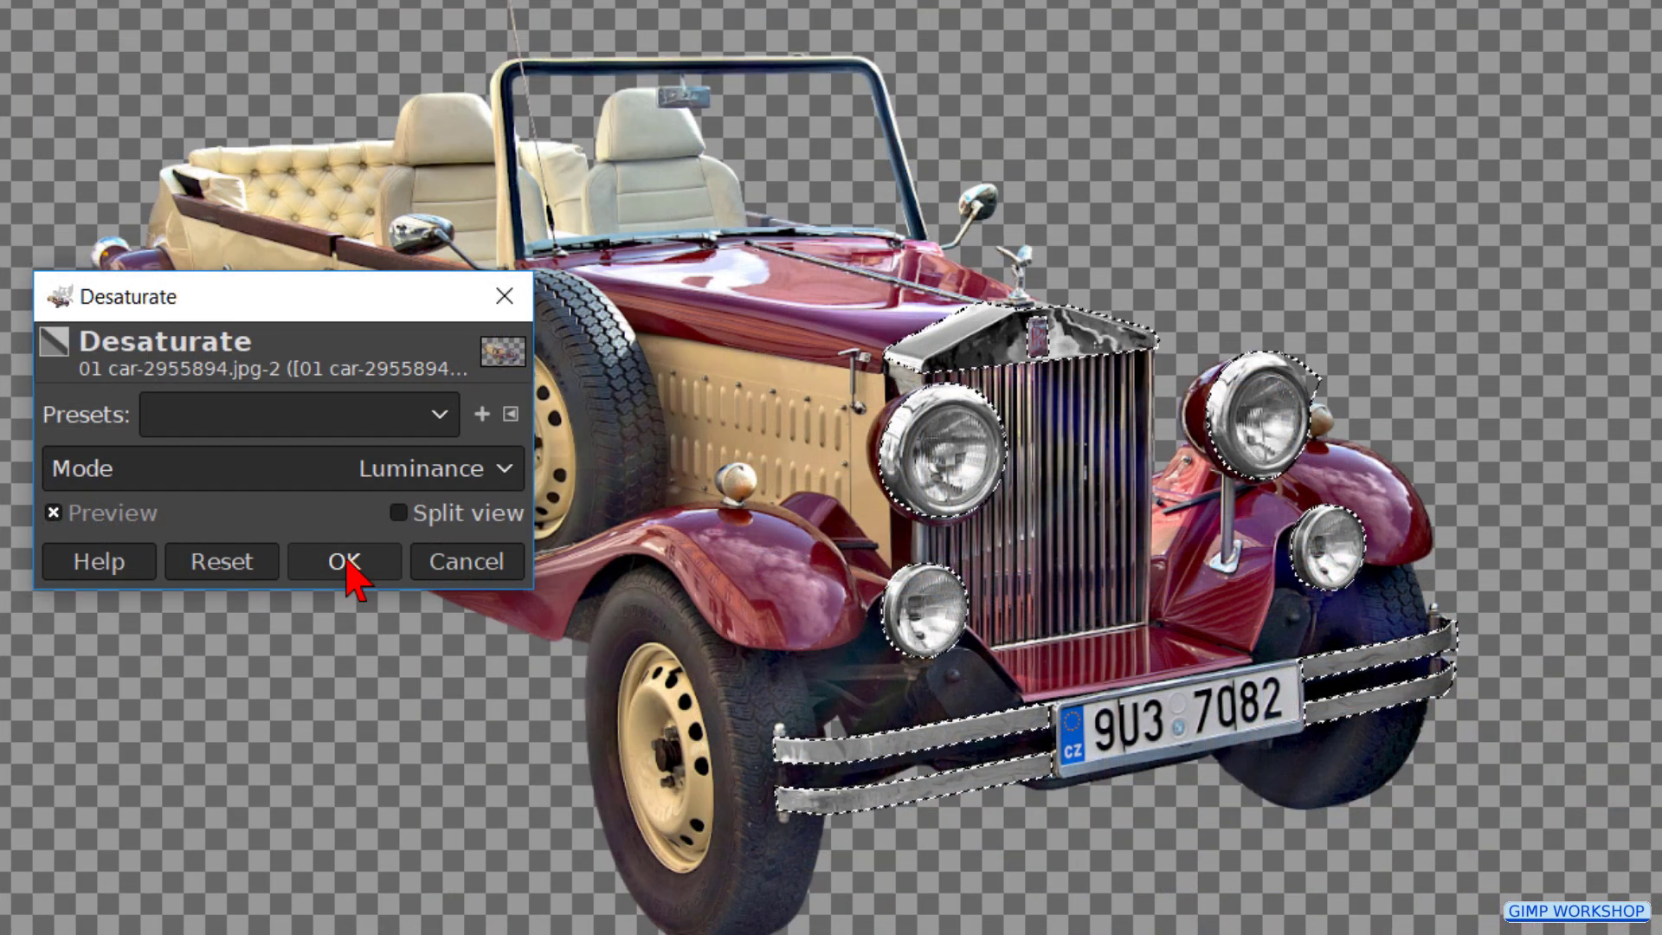
{"action": "left_click", "coordinate": [345, 562]}
{"action": "key", "text": "ctrl+a"}
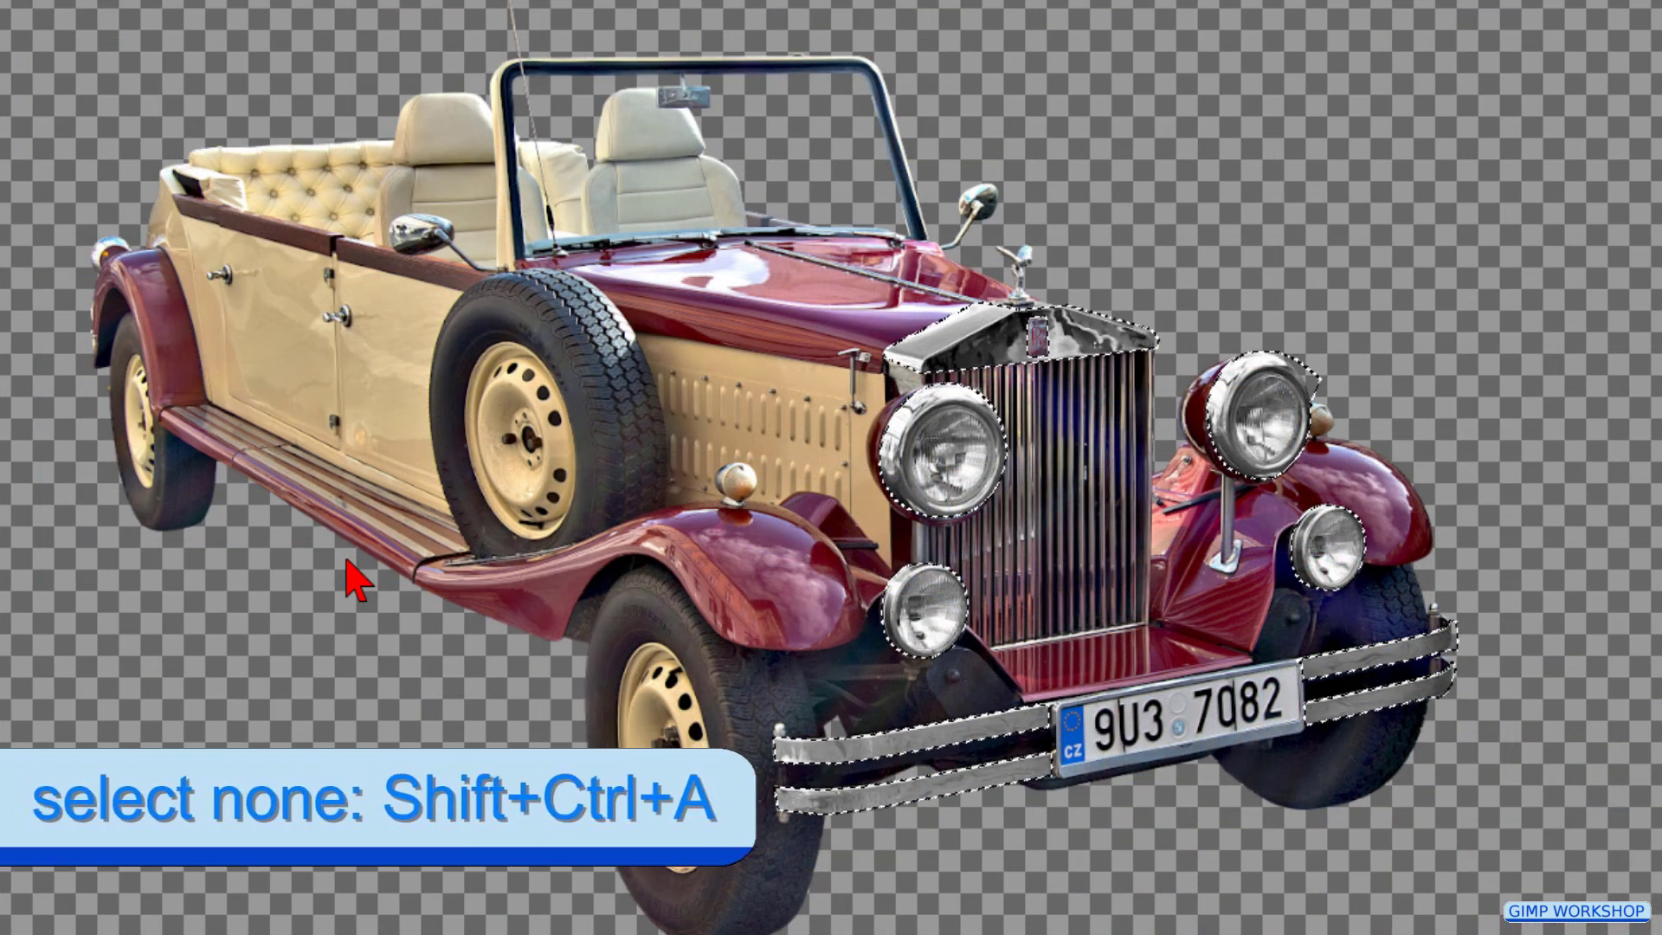
{"action": "key", "text": "ctrl+shift+a"}
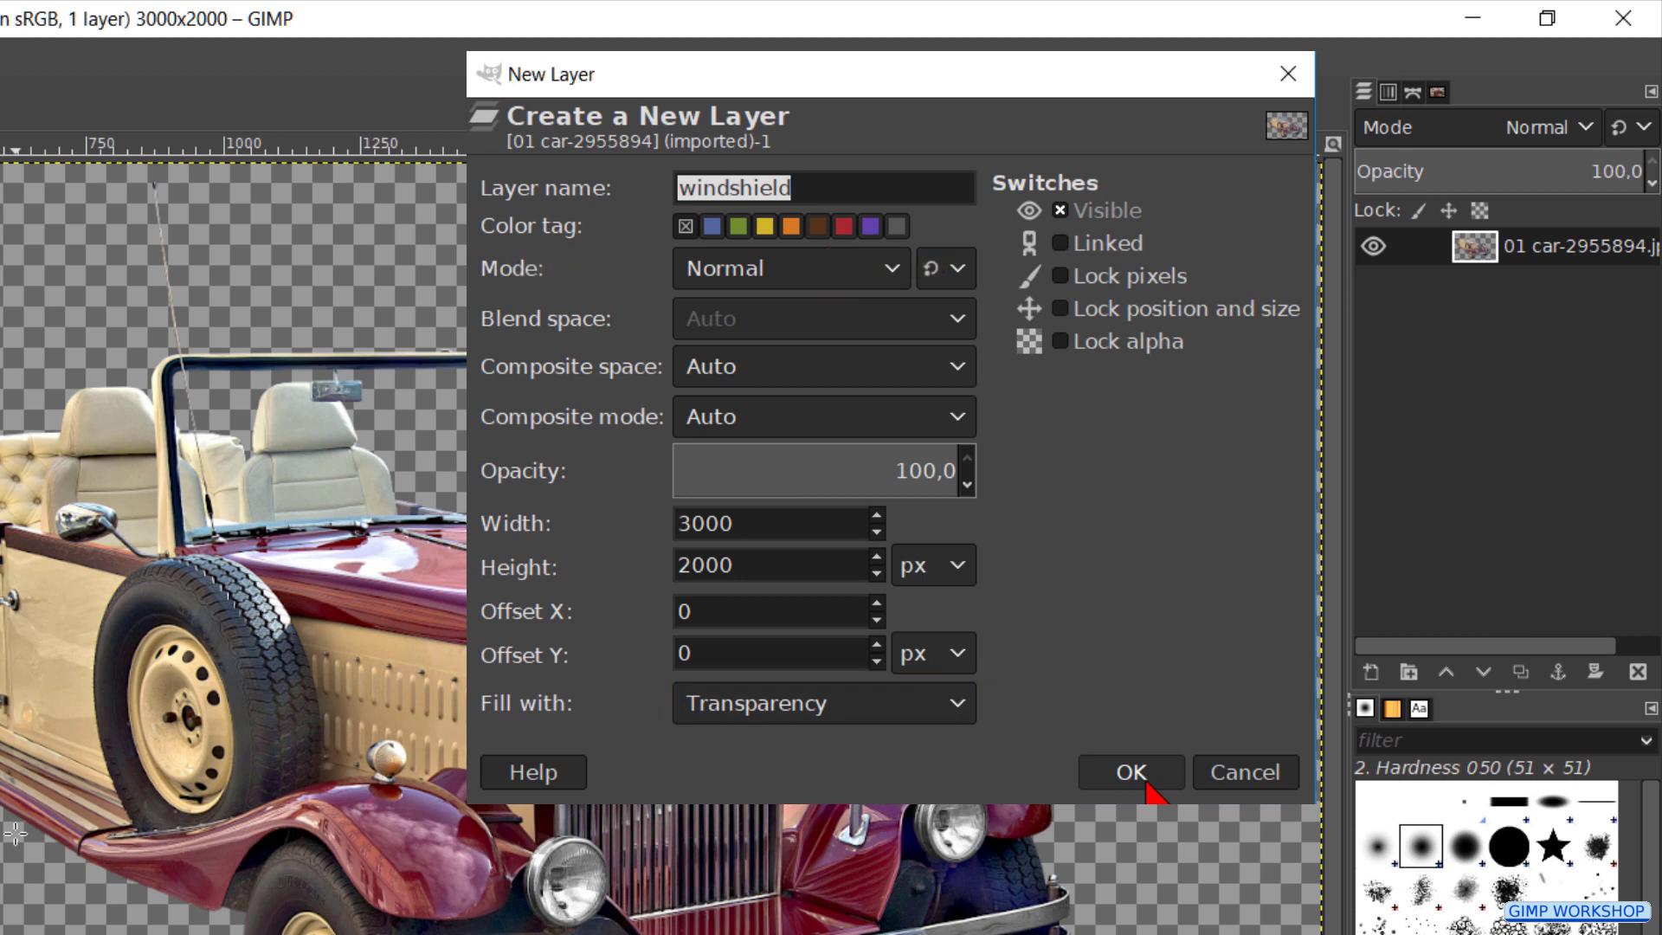
Step: Create the transparent layer named 'windshield'
{"action": "left_click", "coordinate": [1131, 771]}
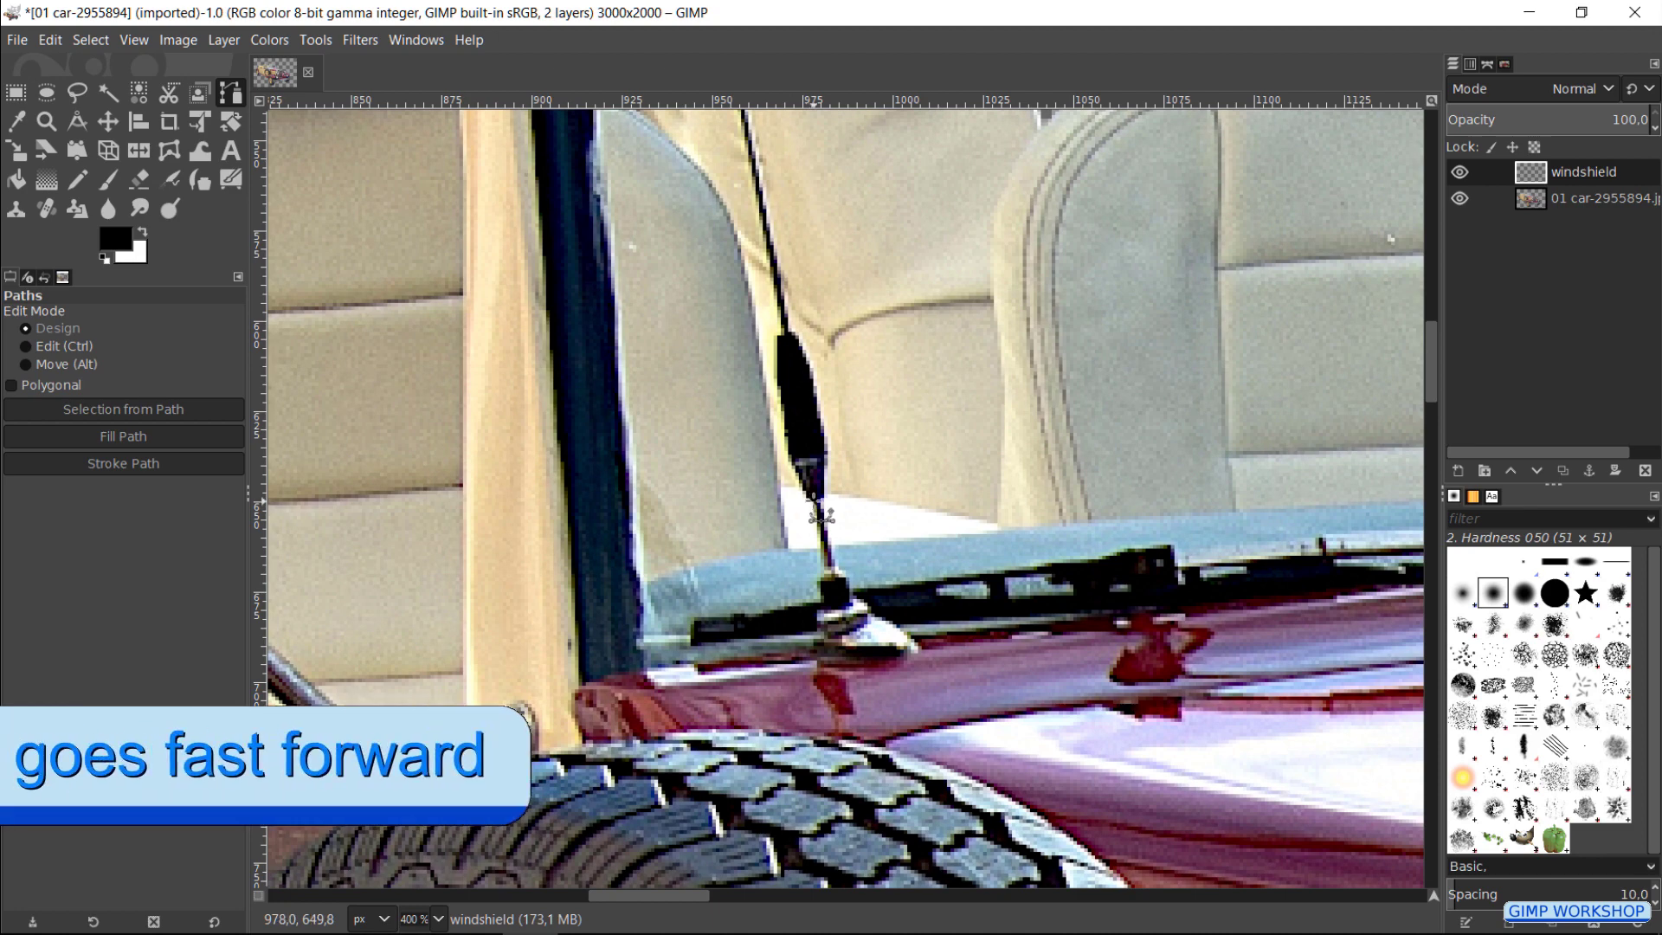
Step: Trace path anchors from the antenna base up the windshield frame and along the pillar base
{"action": "left_click", "coordinate": [827, 574]}
{"action": "left_click", "coordinate": [760, 617]}
{"action": "left_click", "coordinate": [693, 622]}
{"action": "left_click", "coordinate": [818, 633]}
{"action": "left_click", "coordinate": [816, 648]}
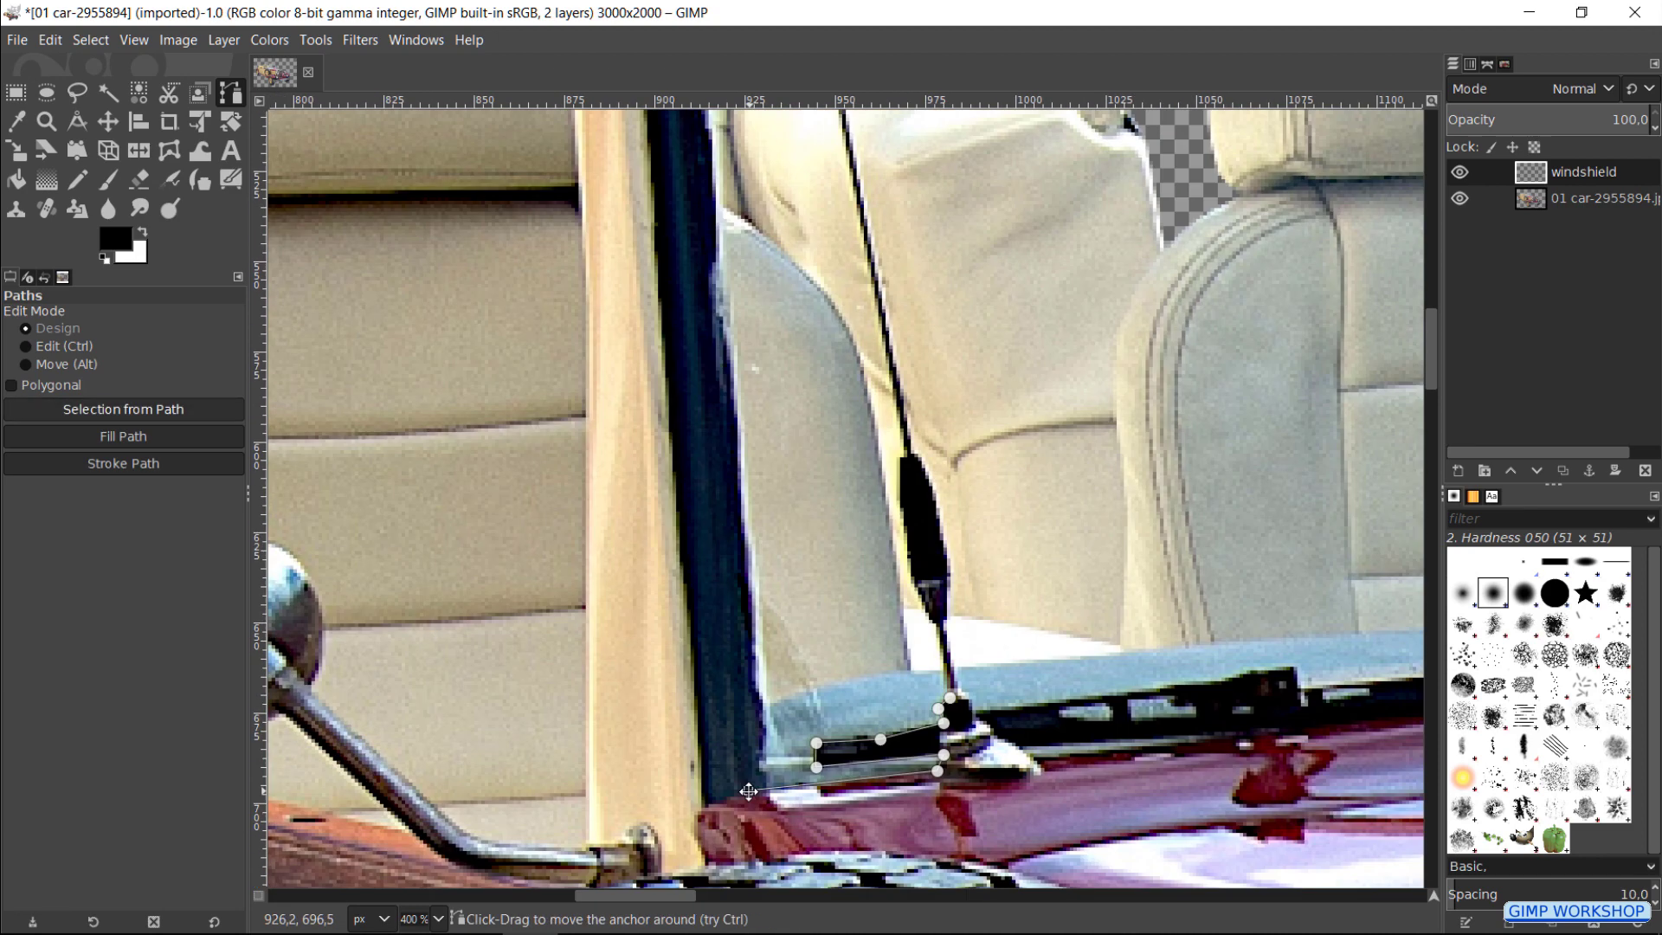
{"action": "scroll", "coordinate": [630, 671], "scroll_direction": "up", "scroll_amount": 5}
{"action": "scroll", "coordinate": [714, 519], "scroll_direction": "up", "scroll_amount": 5}
{"action": "scroll", "coordinate": [767, 325], "scroll_direction": "up", "scroll_amount": 5}
{"action": "left_click", "coordinate": [762, 307]}
{"action": "left_click_drag", "start_coordinate": [850, 227], "coordinate": [935, 228]}
{"action": "scroll", "coordinate": [844, 389], "scroll_direction": "down", "scroll_amount": 5}
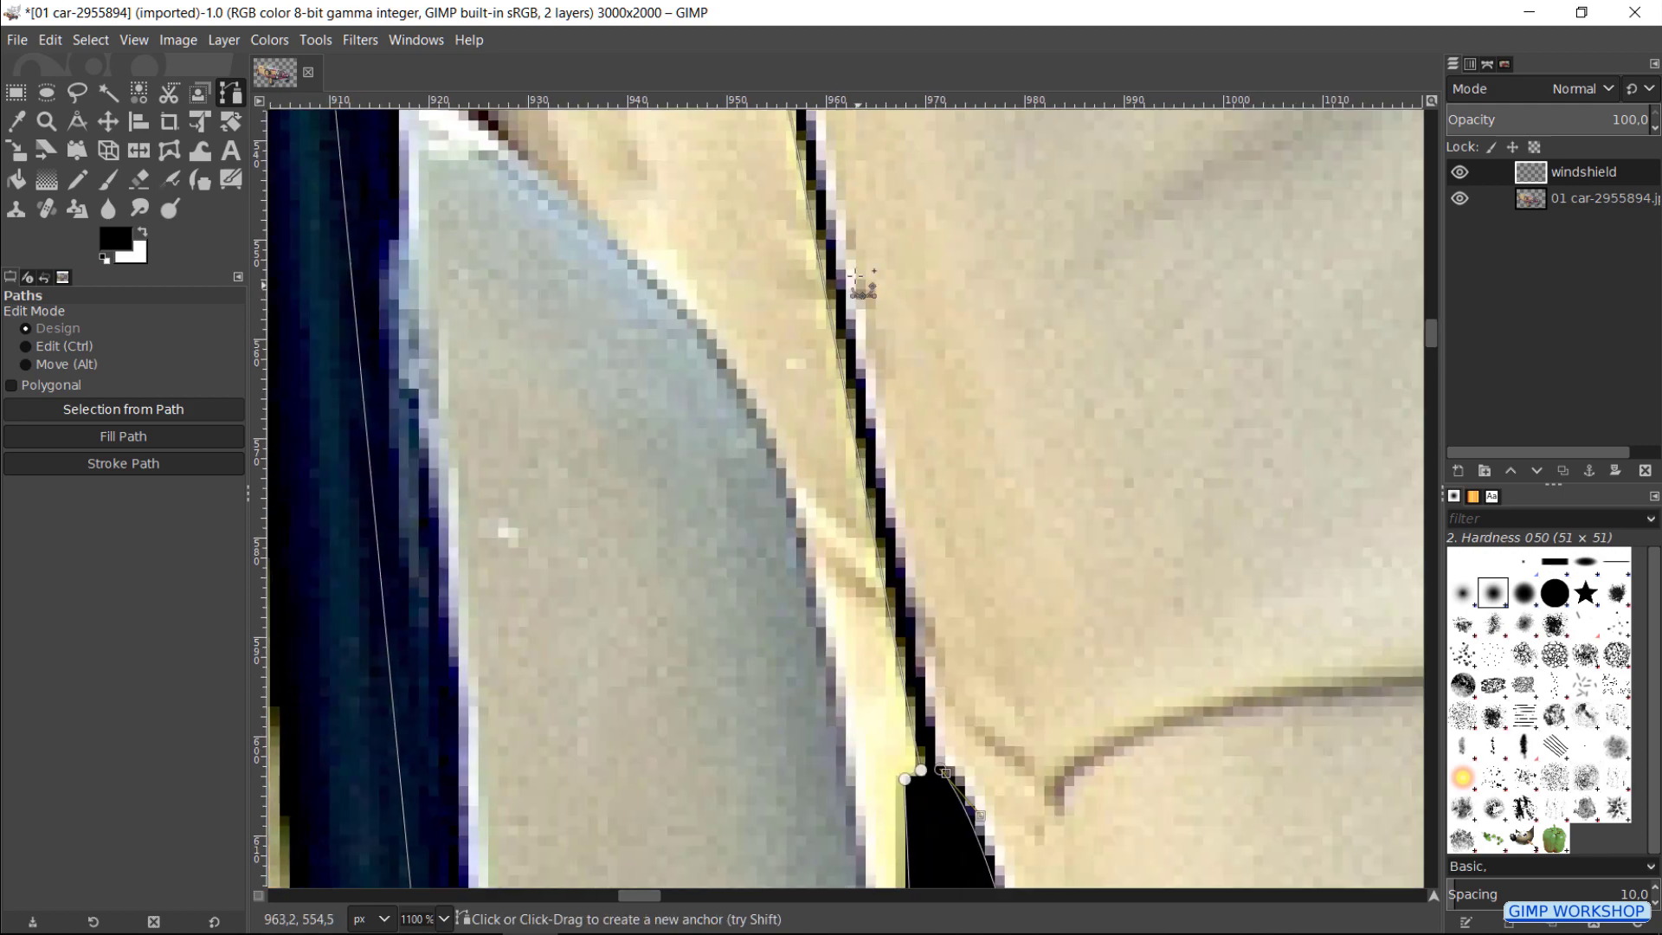
{"action": "scroll", "coordinate": [846, 234], "scroll_direction": "up", "scroll_amount": 5}
{"action": "scroll", "coordinate": [847, 261], "scroll_direction": "up", "scroll_amount": 5}
{"action": "scroll", "coordinate": [910, 300], "scroll_direction": "up", "scroll_amount": 5}
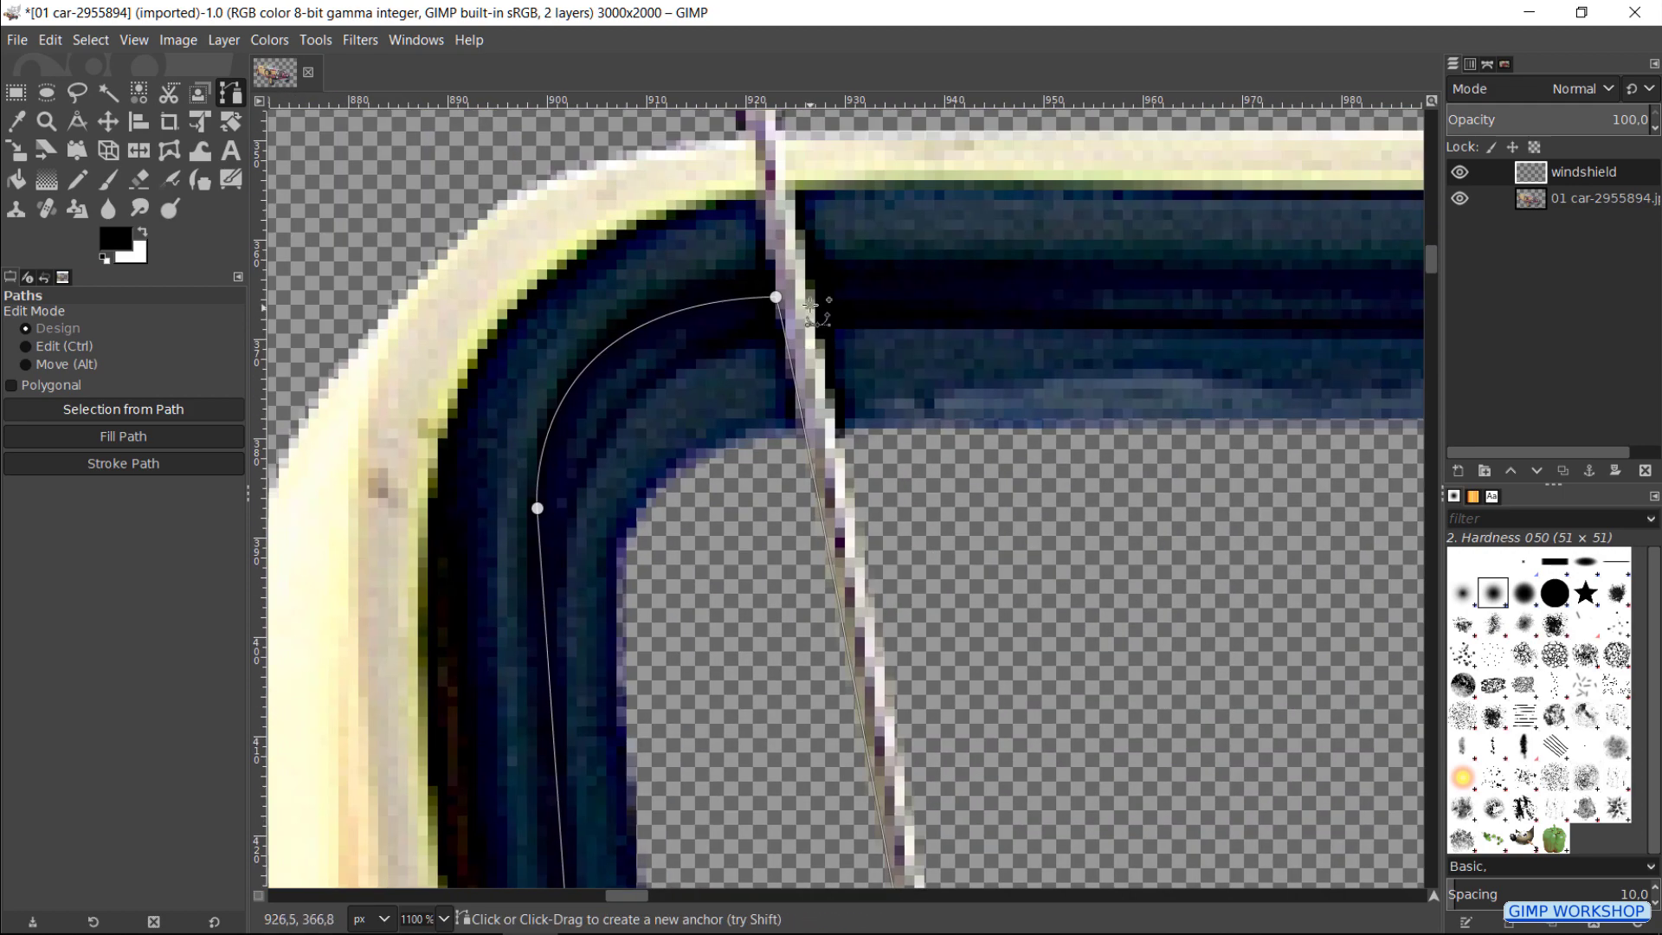
{"action": "scroll", "coordinate": [1026, 335], "scroll_direction": "down", "scroll_amount": 5}
{"action": "scroll", "coordinate": [1025, 336], "scroll_direction": "down", "scroll_amount": 5}
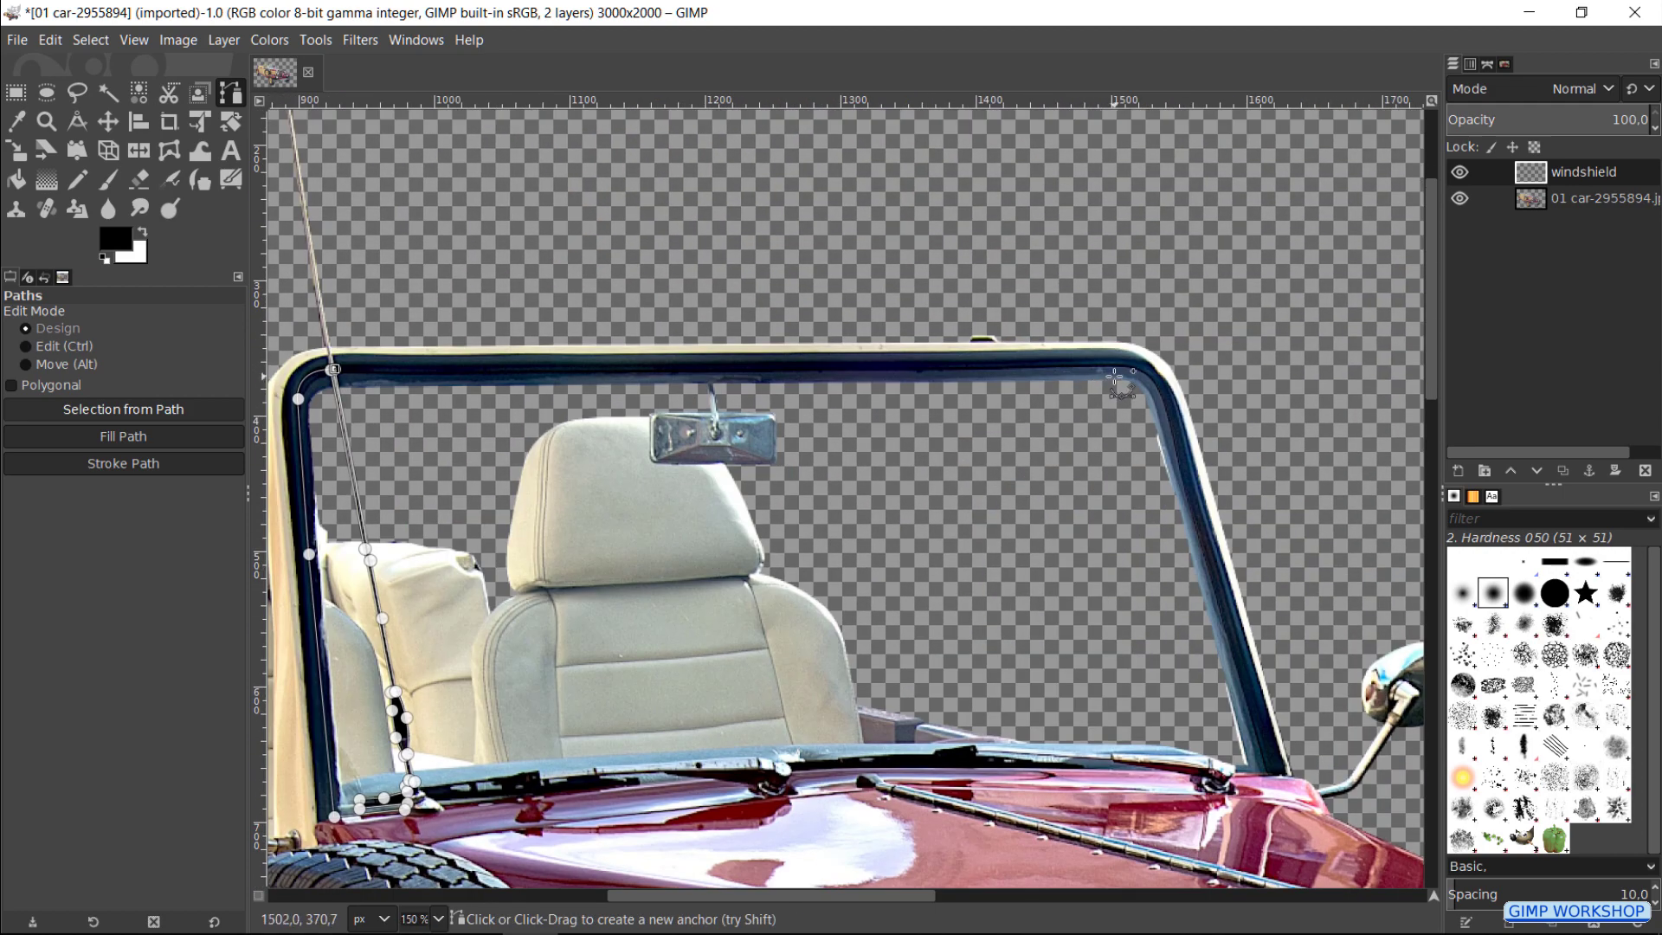
{"action": "left_click", "coordinate": [1127, 368]}
{"action": "scroll", "coordinate": [1127, 368], "scroll_direction": "up", "scroll_amount": 5}
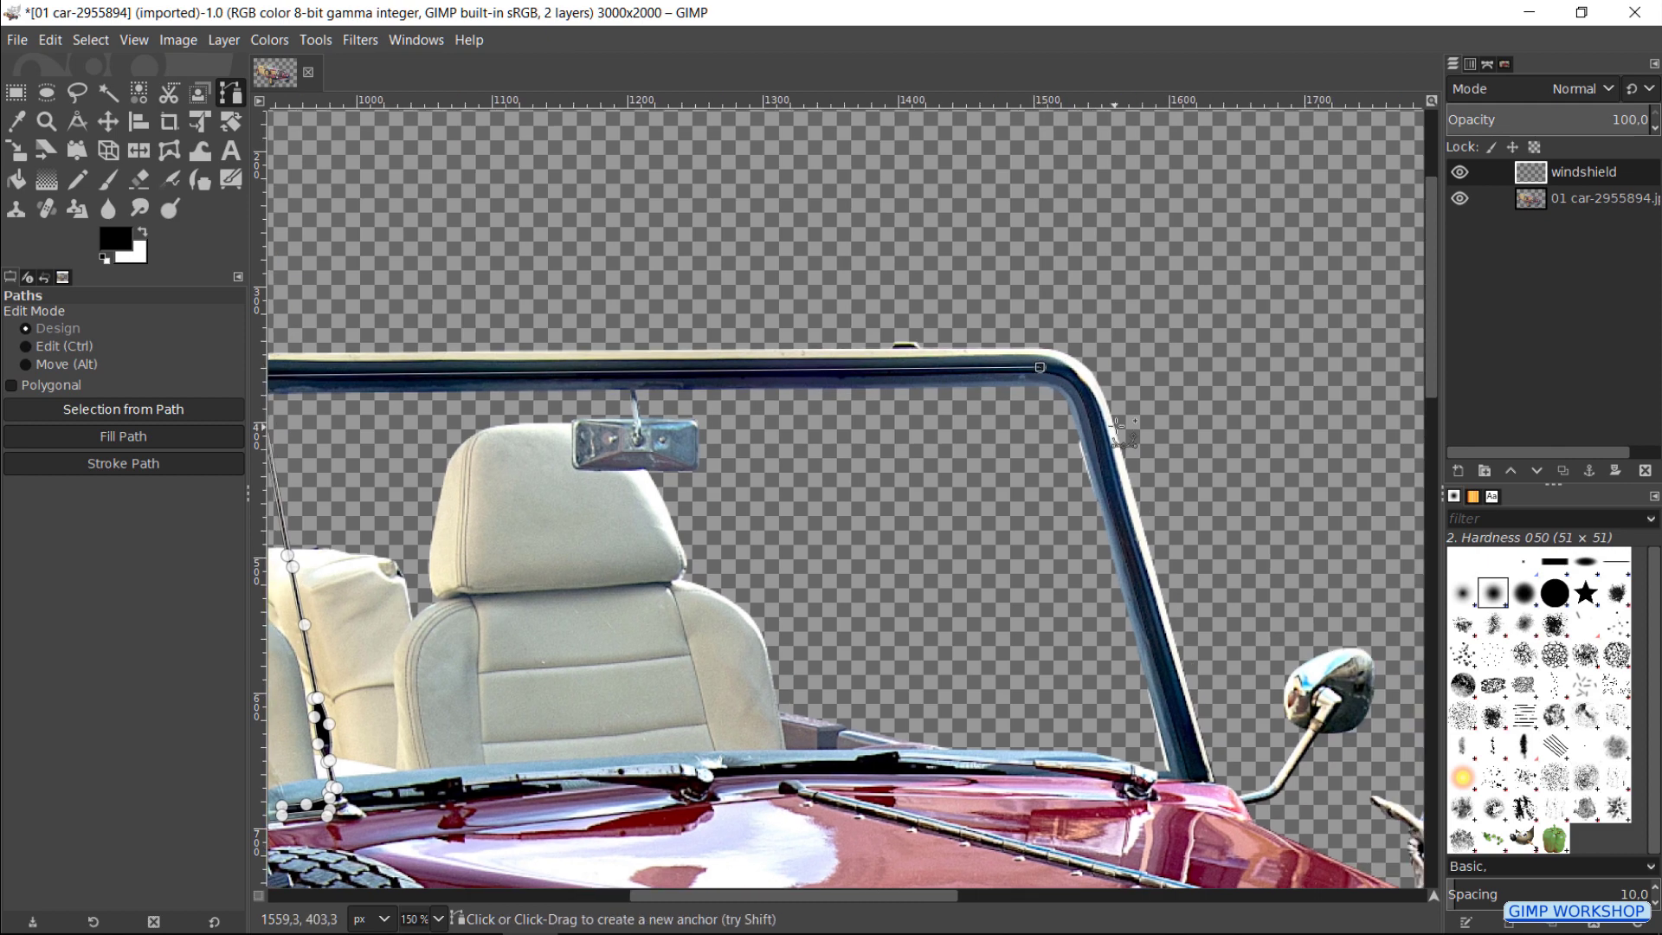
{"action": "scroll", "coordinate": [1038, 519], "scroll_direction": "up", "scroll_amount": 5}
{"action": "left_click_drag", "start_coordinate": [1018, 559], "coordinate": [1064, 688]}
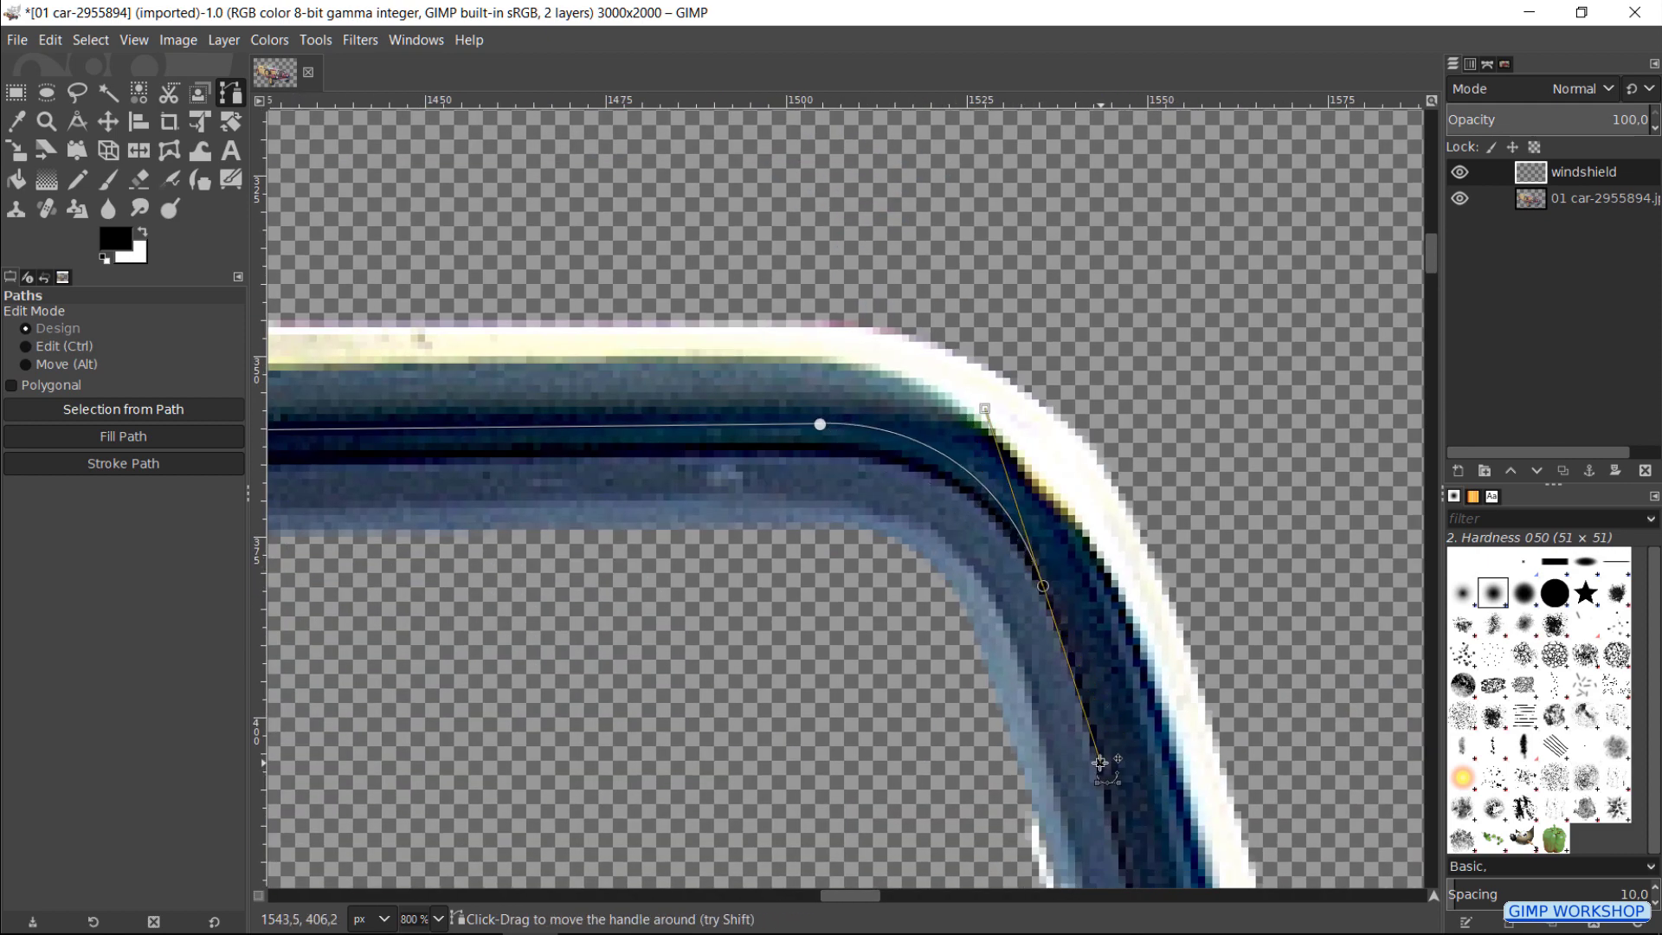
{"action": "scroll", "coordinate": [1064, 689], "scroll_direction": "down", "scroll_amount": 5}
{"action": "scroll", "coordinate": [1024, 655], "scroll_direction": "down", "scroll_amount": 5}
{"action": "scroll", "coordinate": [1023, 656], "scroll_direction": "down", "scroll_amount": 5}
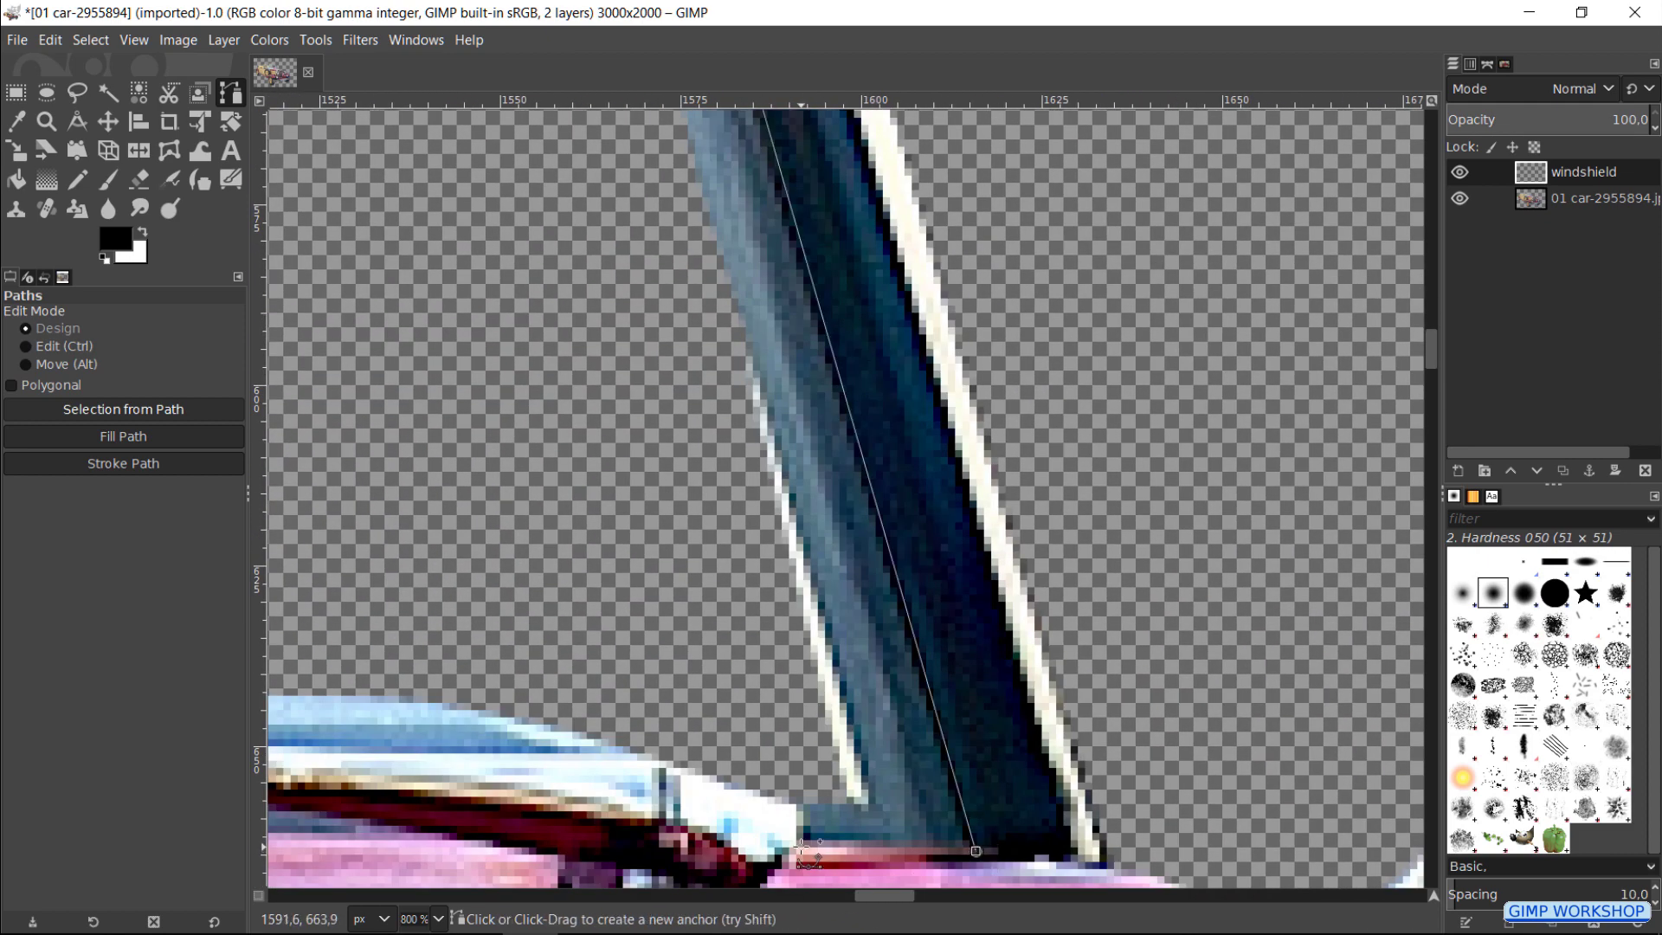
{"action": "scroll", "coordinate": [1124, 597], "scroll_direction": "down", "scroll_amount": 2}
{"action": "left_click", "coordinate": [1141, 592]}
{"action": "left_click", "coordinate": [1055, 562]}
{"action": "left_click", "coordinate": [983, 515]}
{"action": "left_click", "coordinate": [498, 506]}
{"action": "scroll", "coordinate": [498, 506], "scroll_direction": "left", "scroll_amount": 5}
Step: Add anchors leftward along the windshield's lower edge to finish its outline
{"action": "left_click", "coordinate": [847, 571]}
{"action": "scroll", "coordinate": [662, 598], "scroll_direction": "down", "scroll_amount": 1}
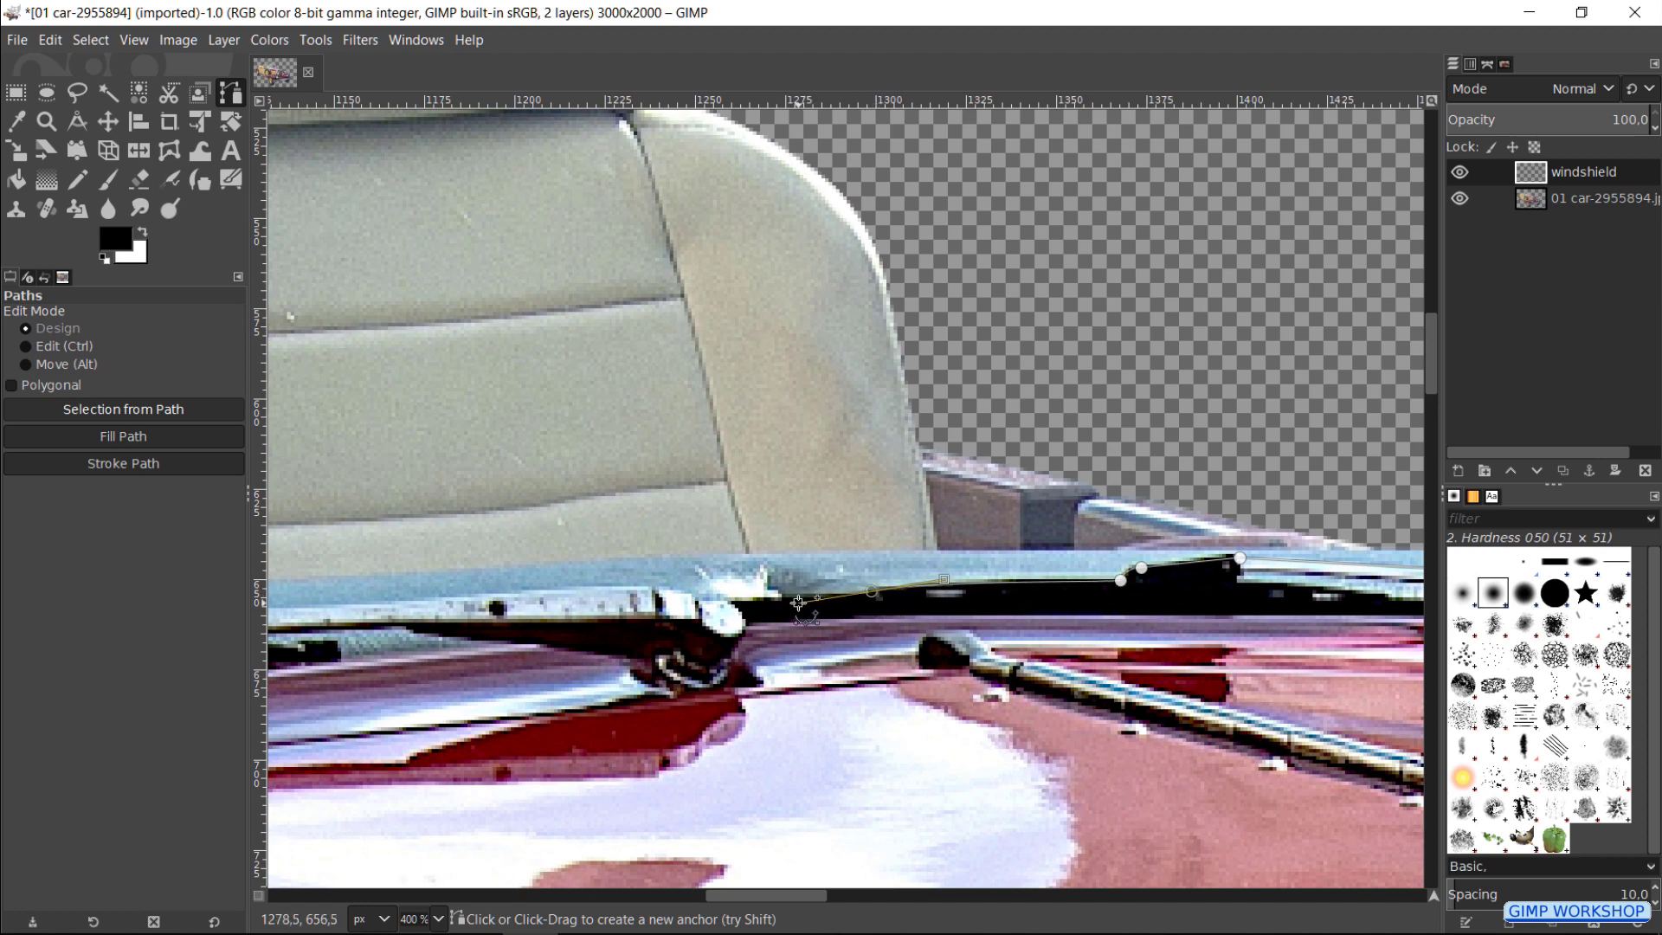
{"action": "left_click", "coordinate": [871, 592]}
{"action": "left_click", "coordinate": [734, 600]}
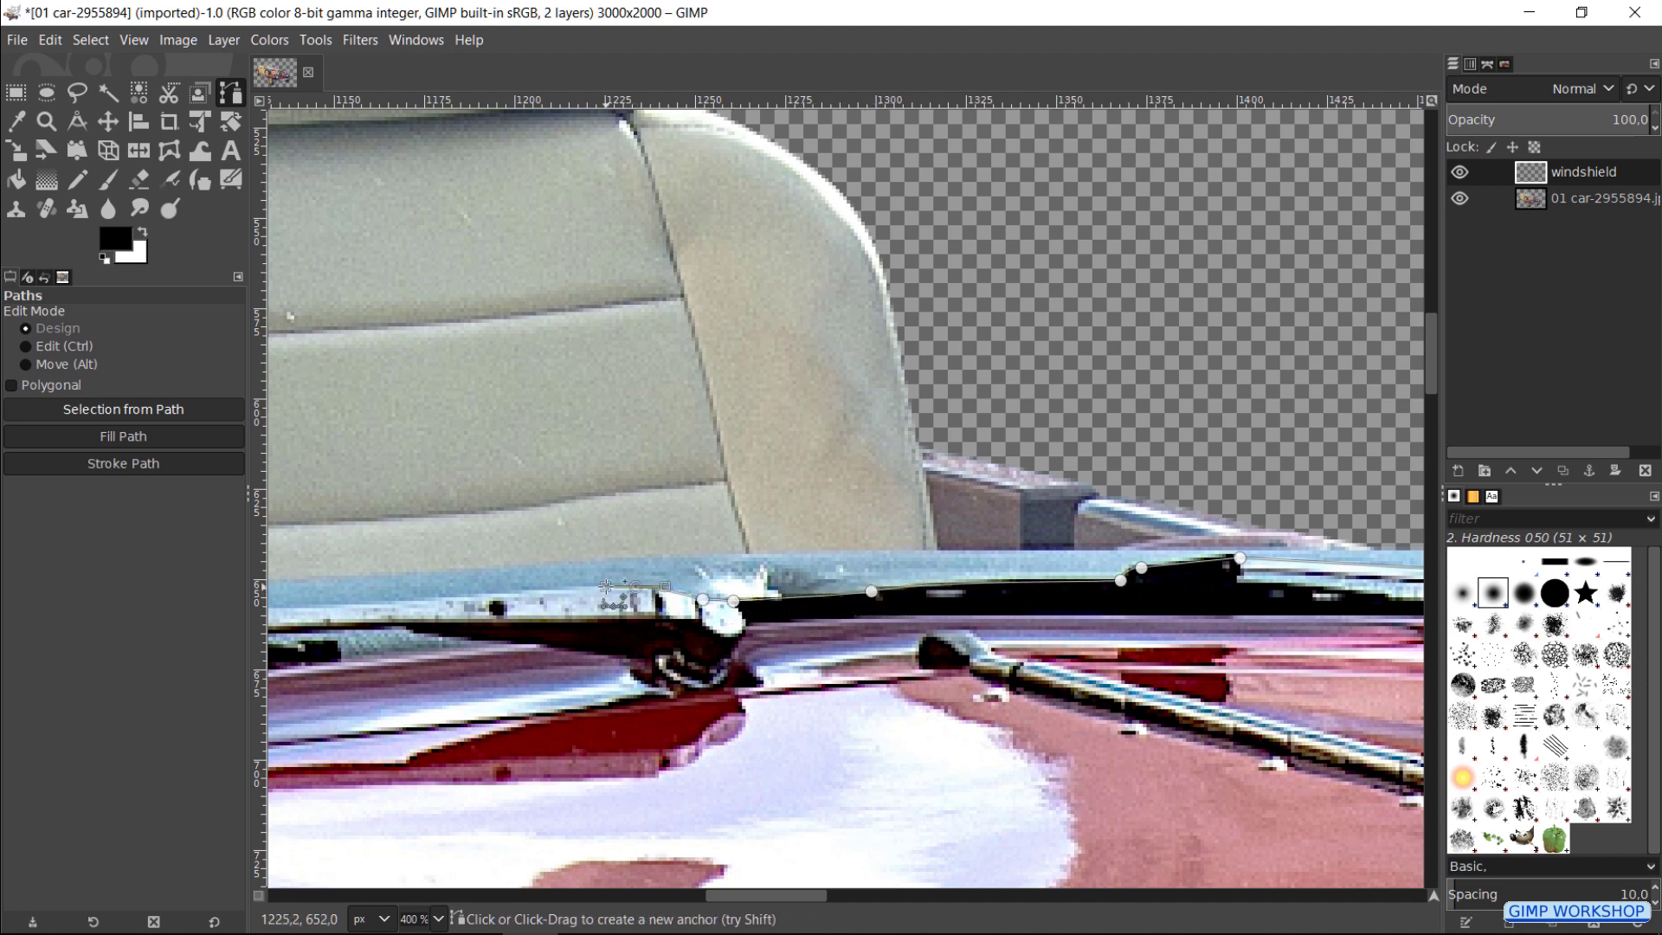
{"action": "scroll", "coordinate": [649, 597], "scroll_direction": "left", "scroll_amount": 5}
{"action": "left_click", "coordinate": [717, 594]}
{"action": "left_click", "coordinate": [662, 610]}
{"action": "scroll", "coordinate": [662, 611], "scroll_direction": "down", "scroll_amount": 2}
{"action": "scroll", "coordinate": [663, 611], "scroll_direction": "up", "scroll_amount": 4}
{"action": "left_click_drag", "start_coordinate": [908, 616], "coordinate": [857, 622]}
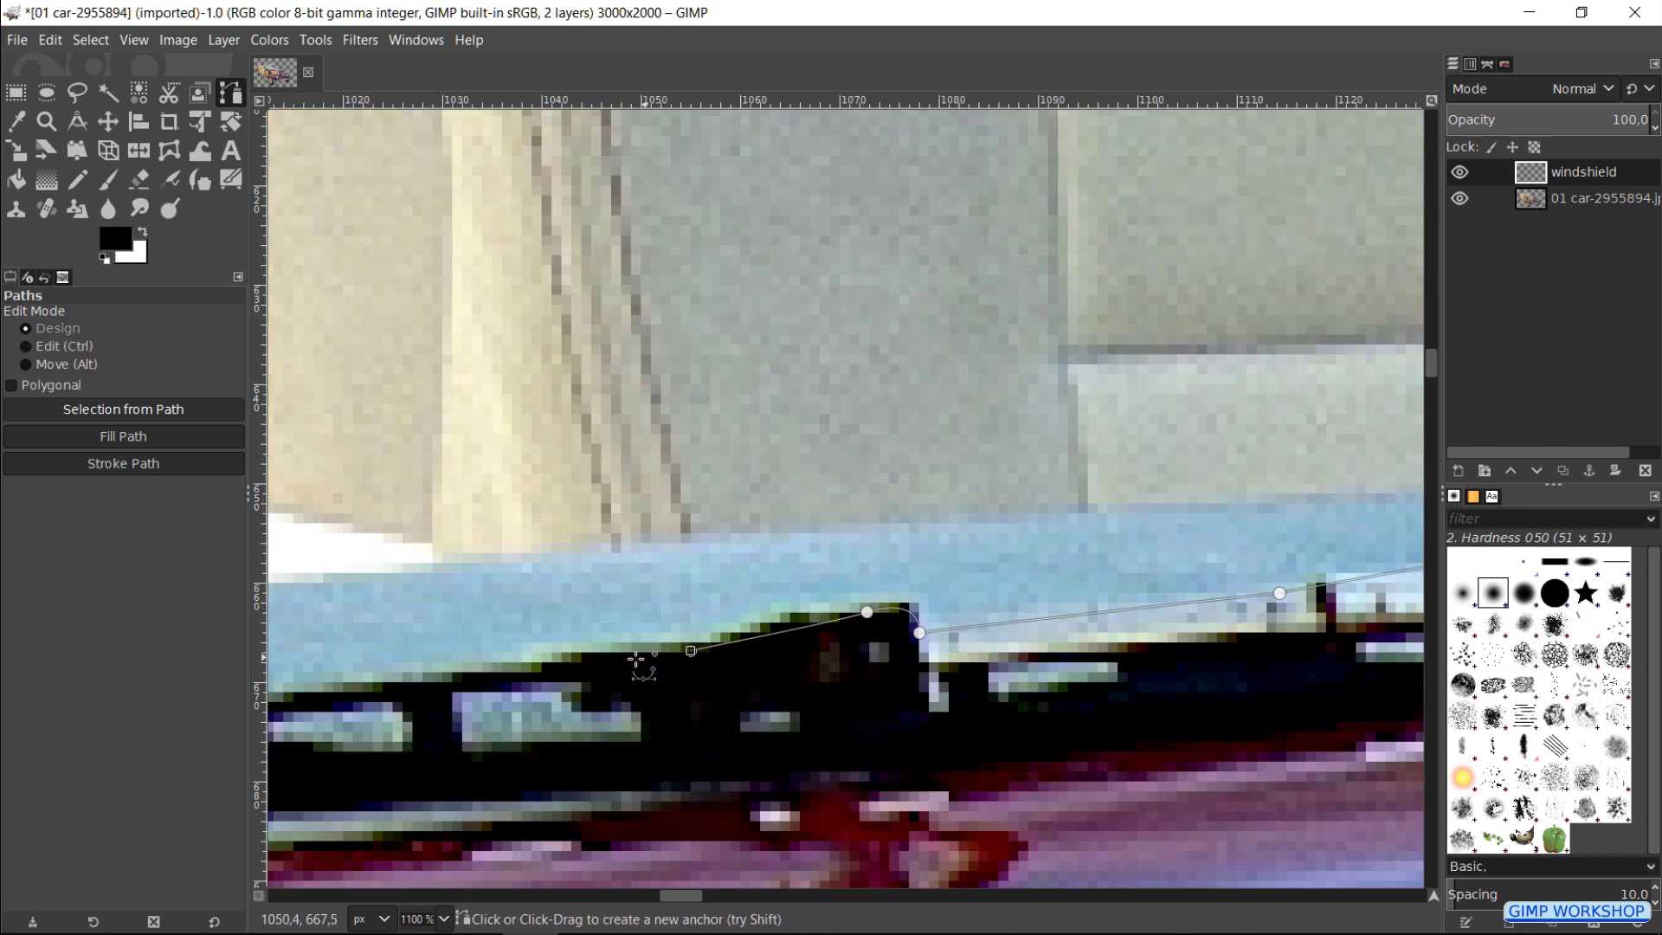
{"action": "scroll", "coordinate": [649, 649], "scroll_direction": "left", "scroll_amount": 5}
{"action": "scroll", "coordinate": [650, 649], "scroll_direction": "left", "scroll_amount": 8}
{"action": "left_click", "coordinate": [505, 680]}
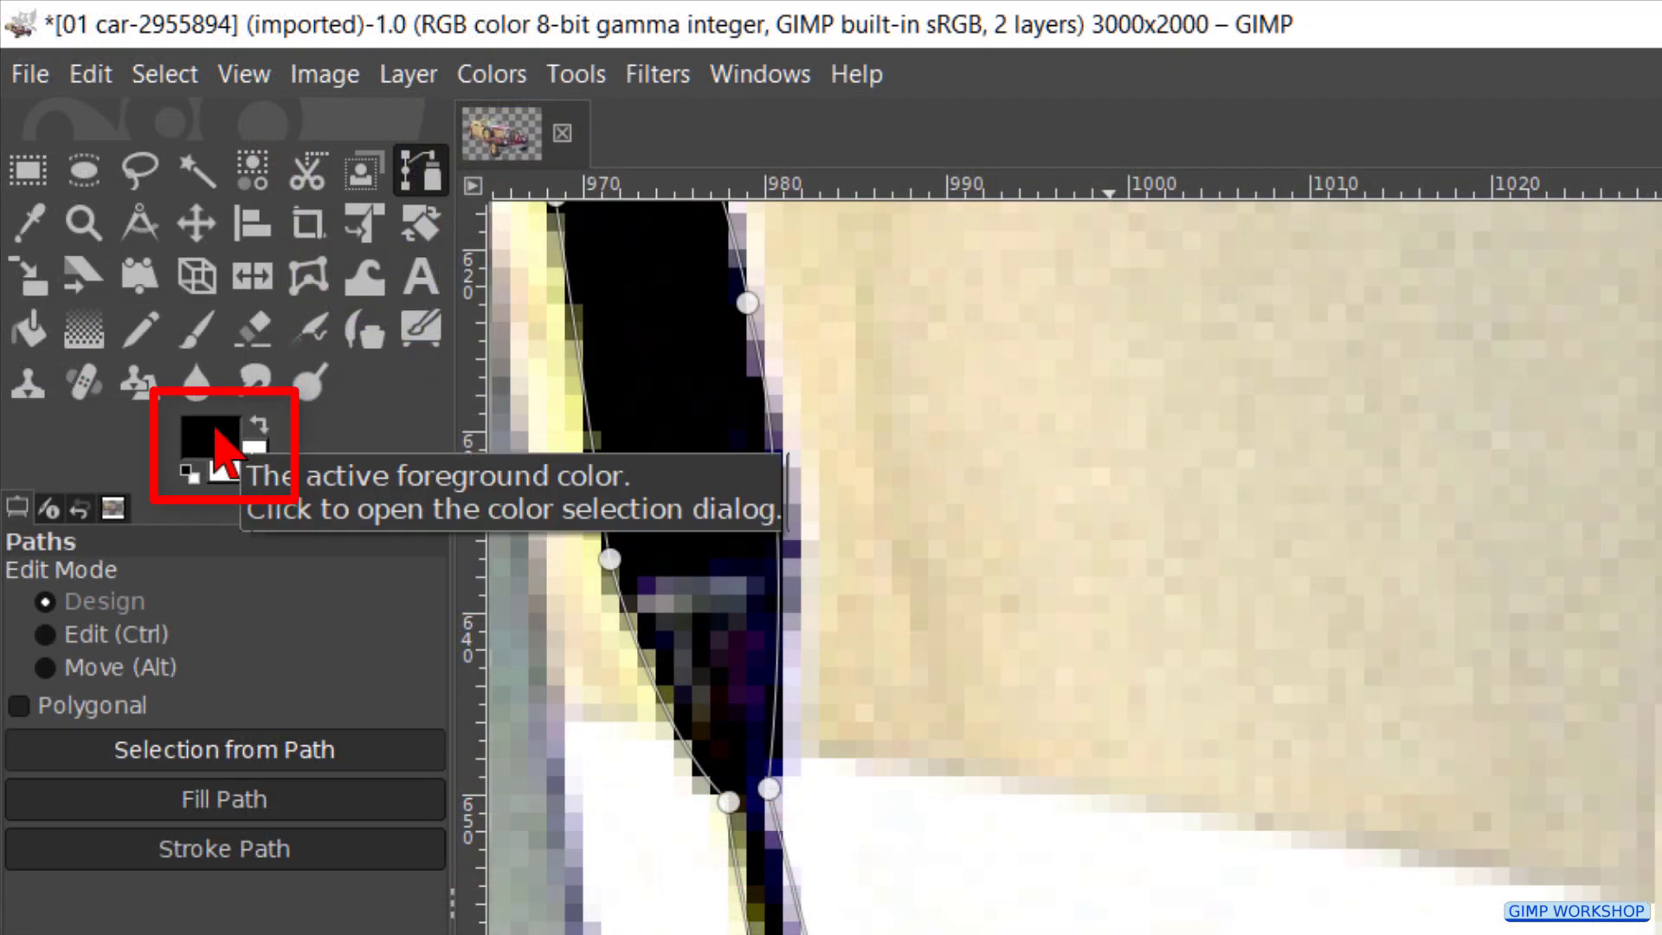
Step: Enter 6d8498 as the foreground colour in the colour chooser
{"action": "left_click", "coordinate": [210, 440]}
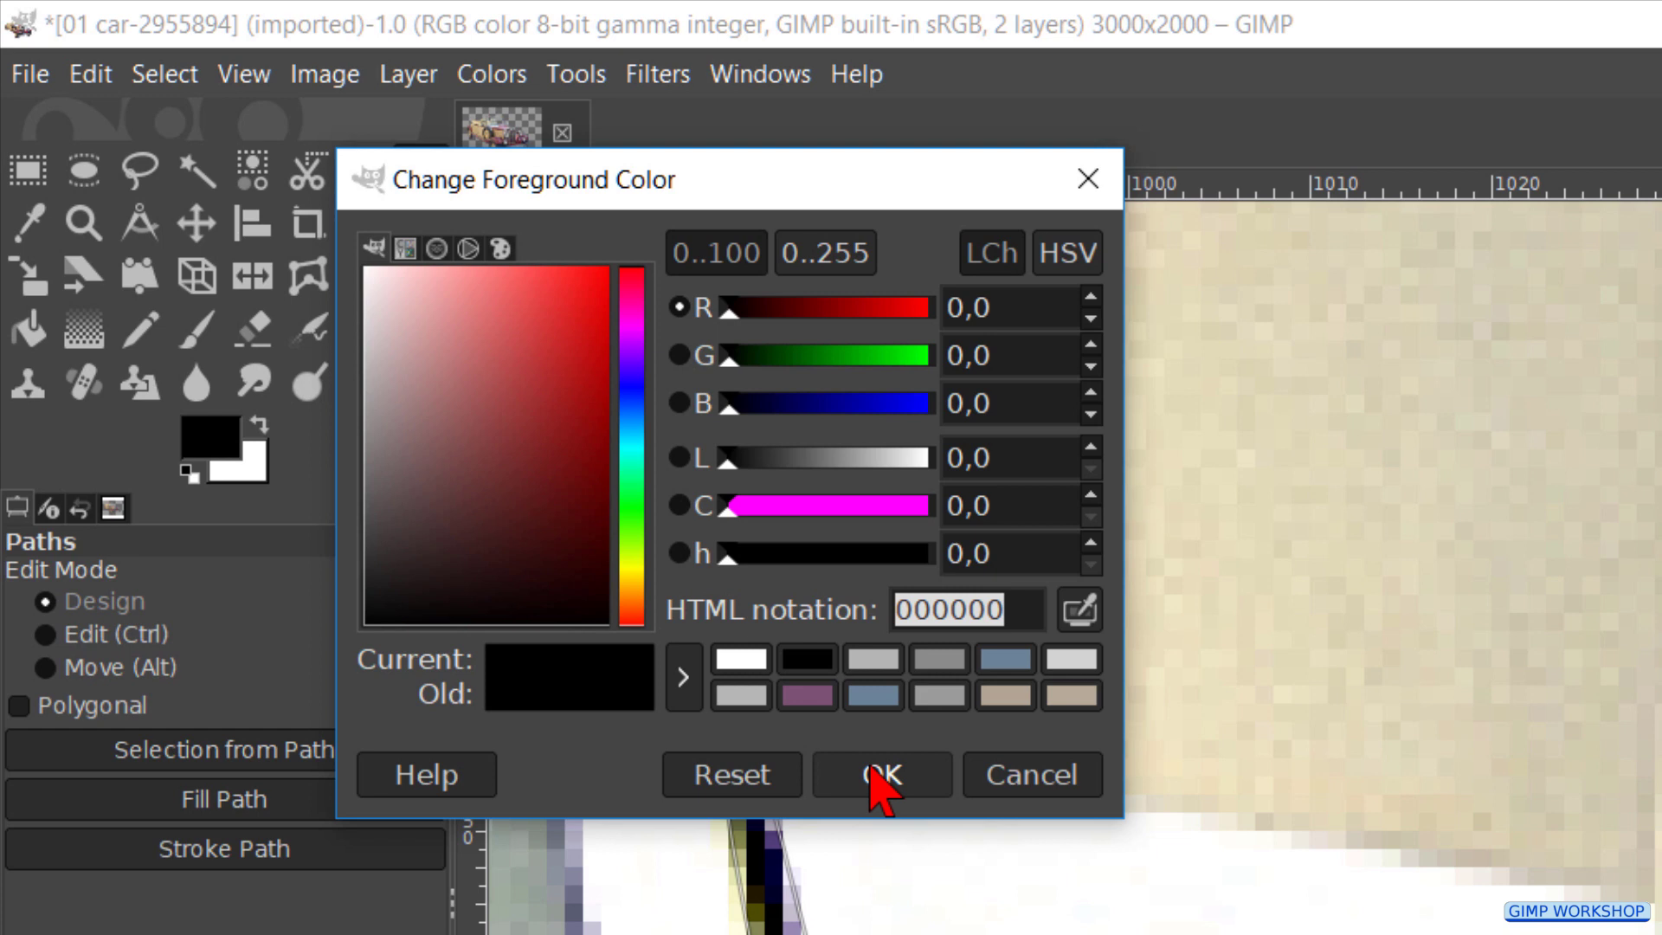
{"action": "type", "text": "6d8498"}
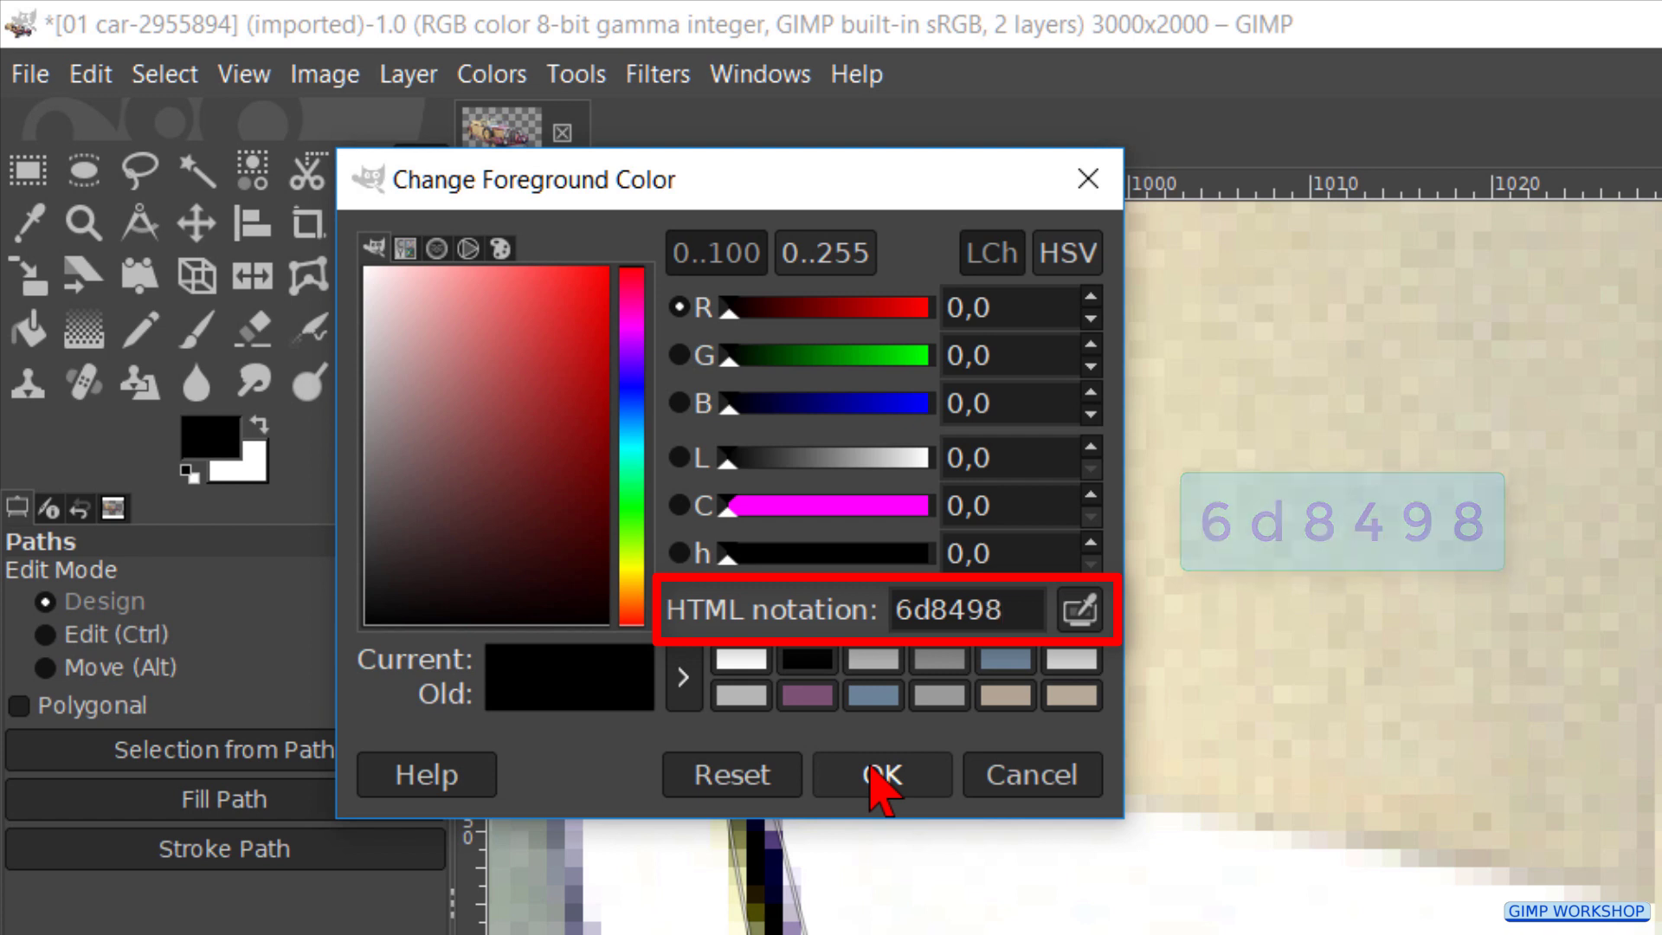
{"action": "key", "text": "Return"}
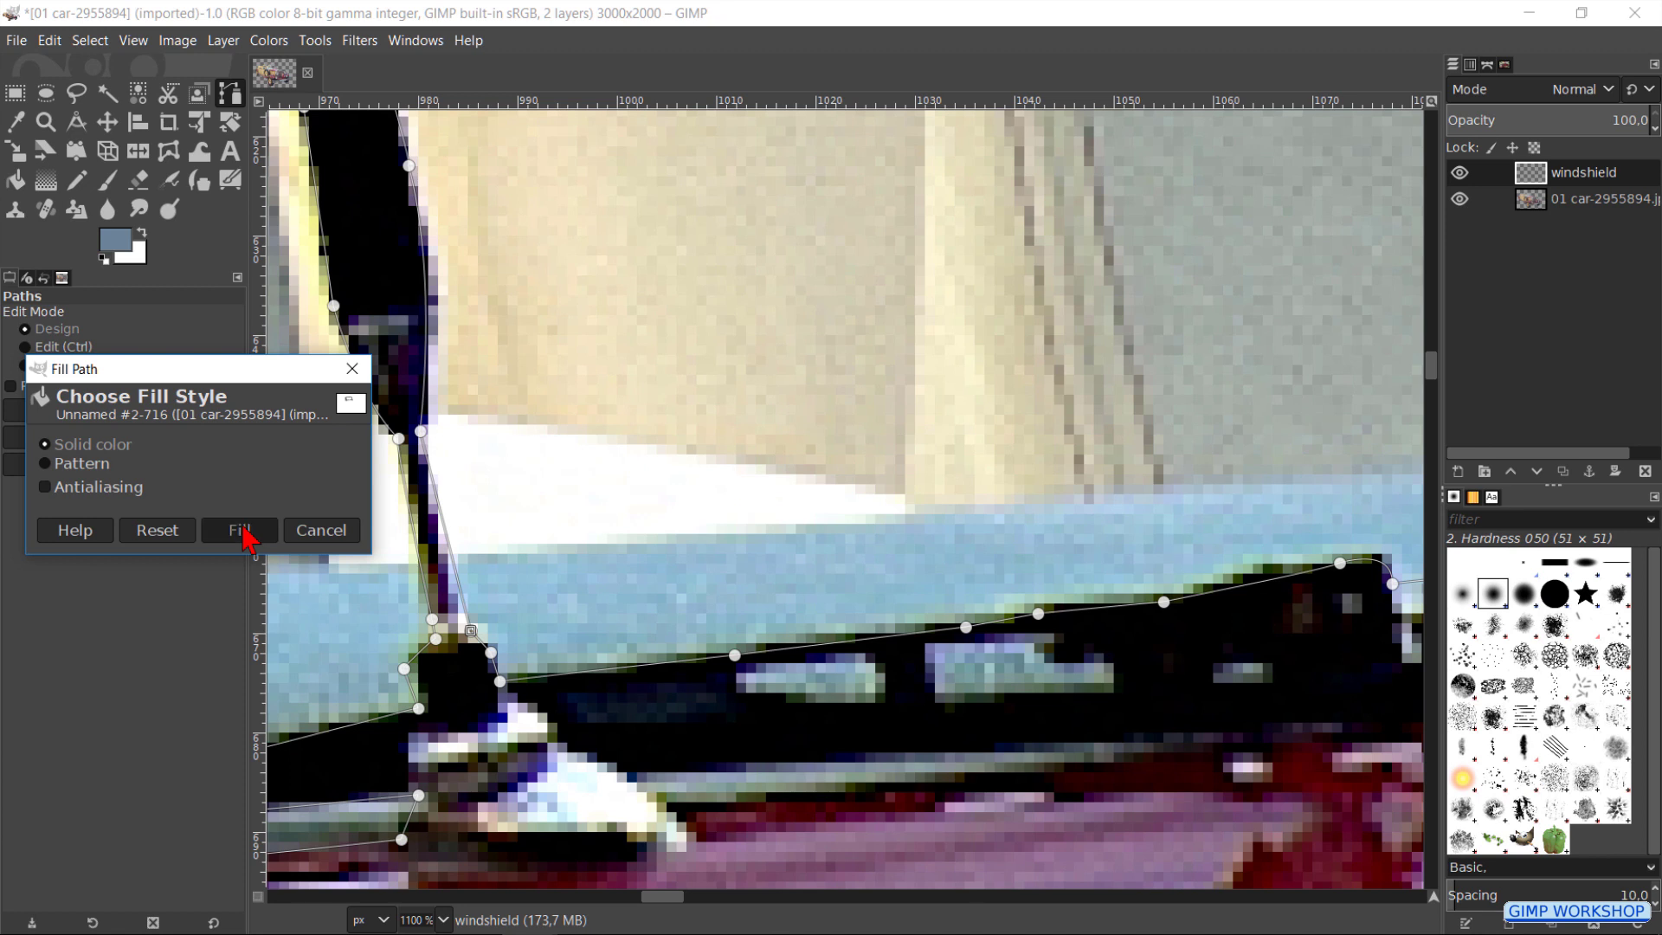
Step: Fill the windshield path with grey-blue and drop the windshield layer opacity to about 47%
{"action": "left_click", "coordinate": [240, 530]}
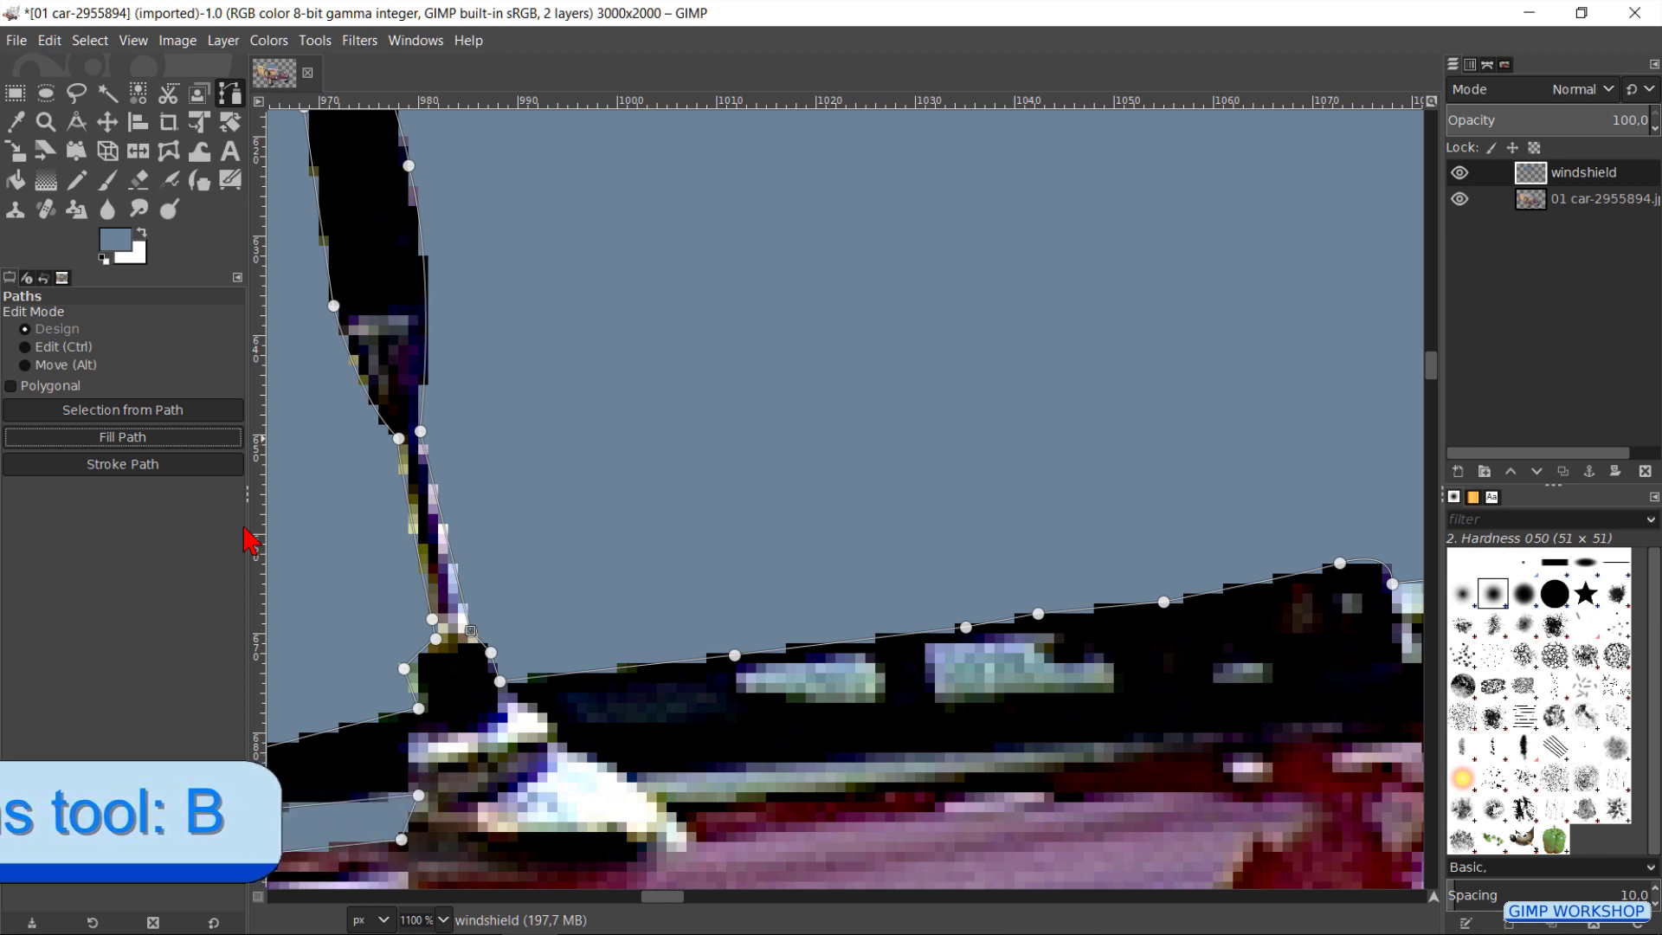
{"action": "key", "text": "Escape"}
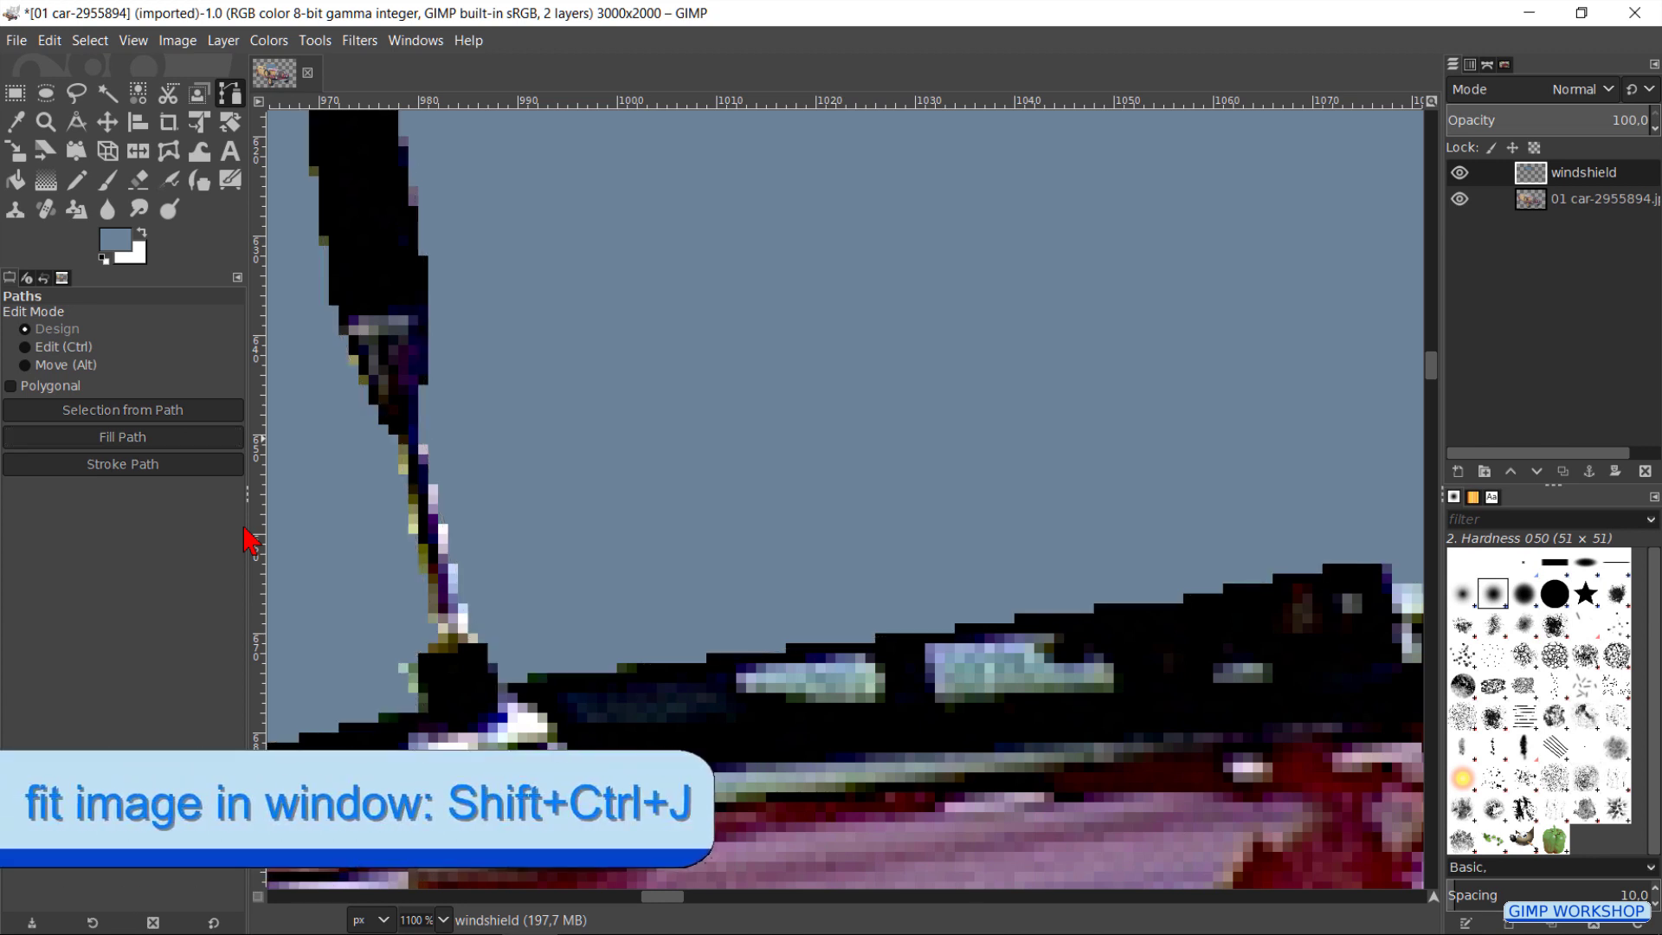
{"action": "key", "text": "ctrl+shift+j"}
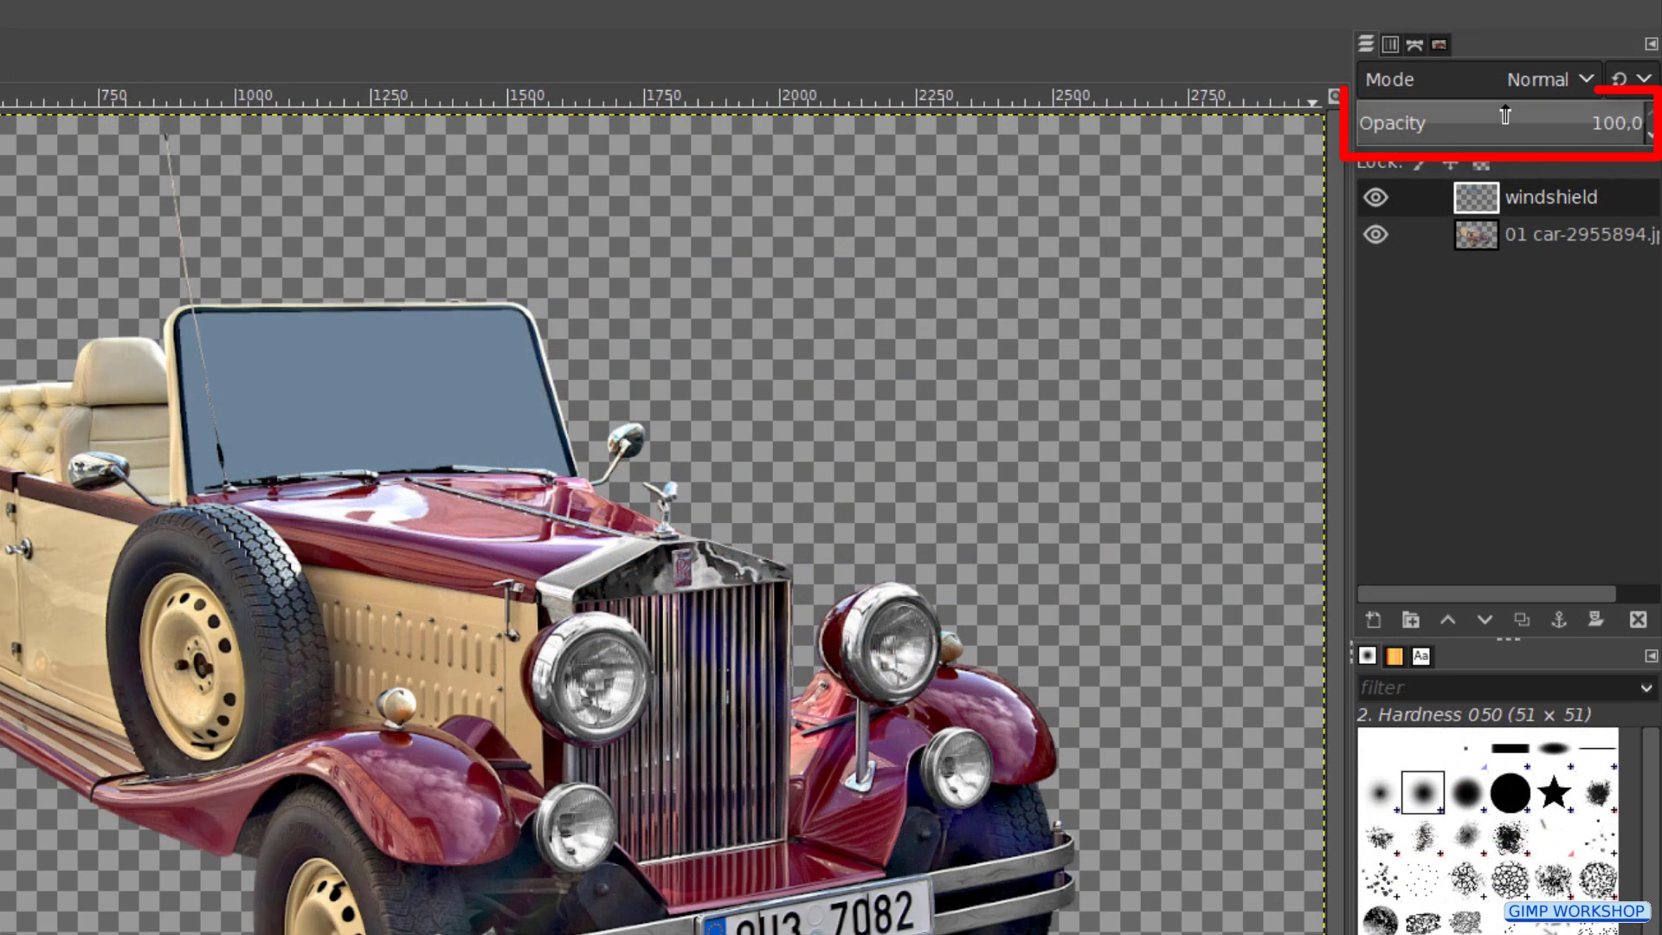
{"action": "left_click", "coordinate": [1505, 122]}
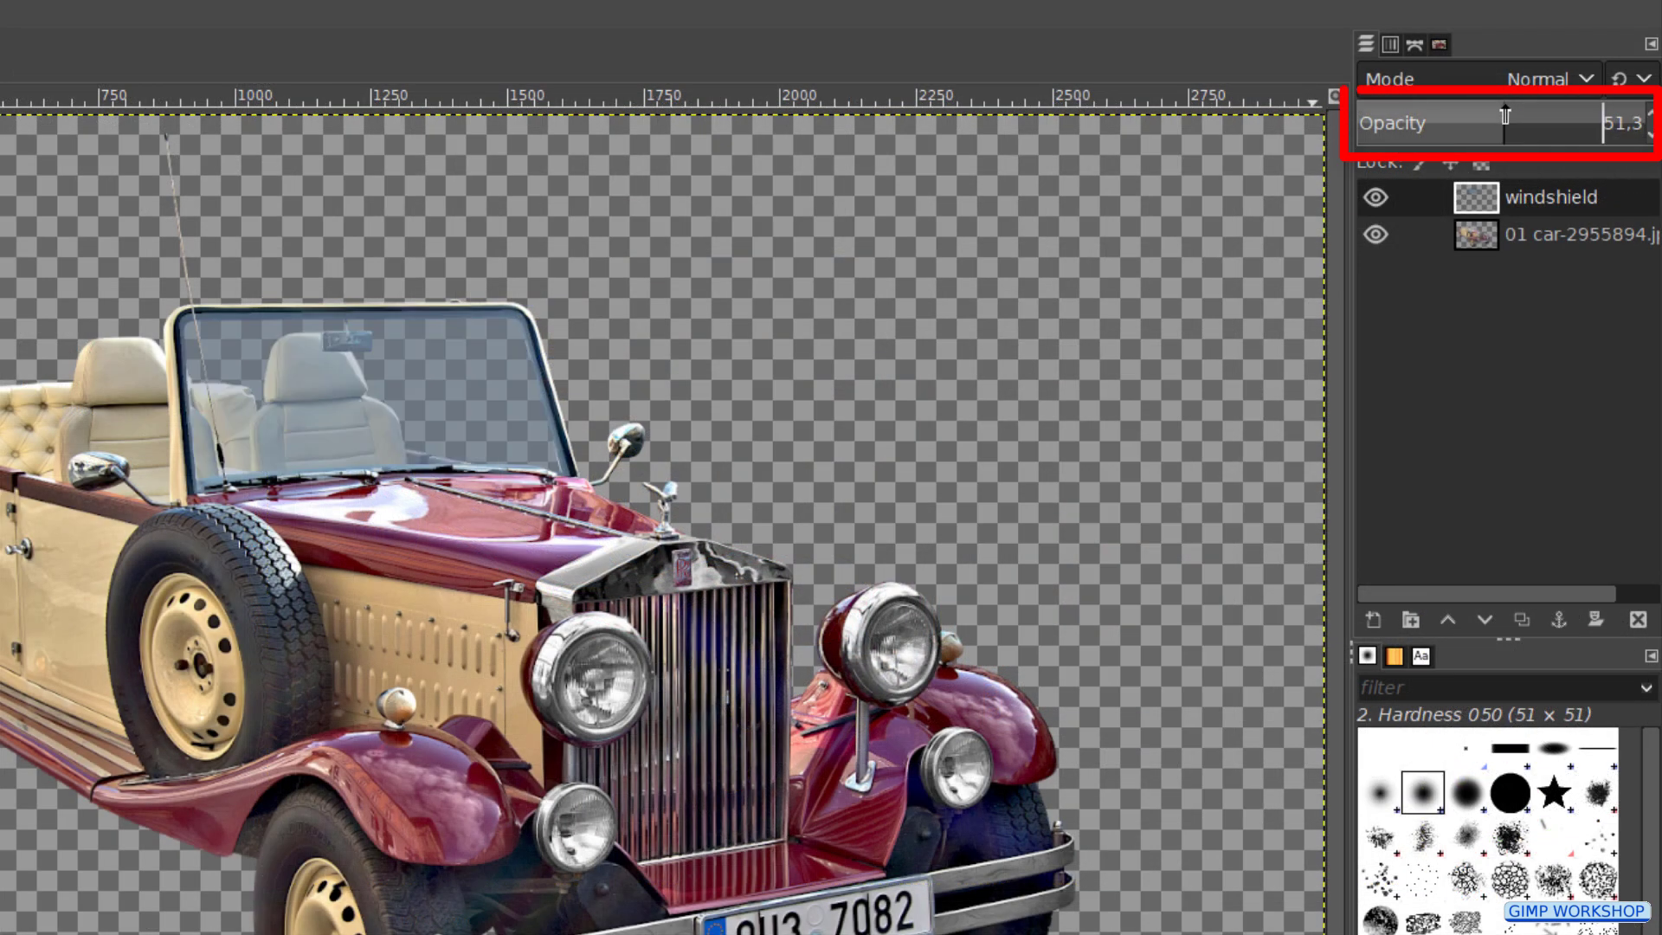
{"action": "left_click_drag", "start_coordinate": [1505, 123], "coordinate": [1484, 123]}
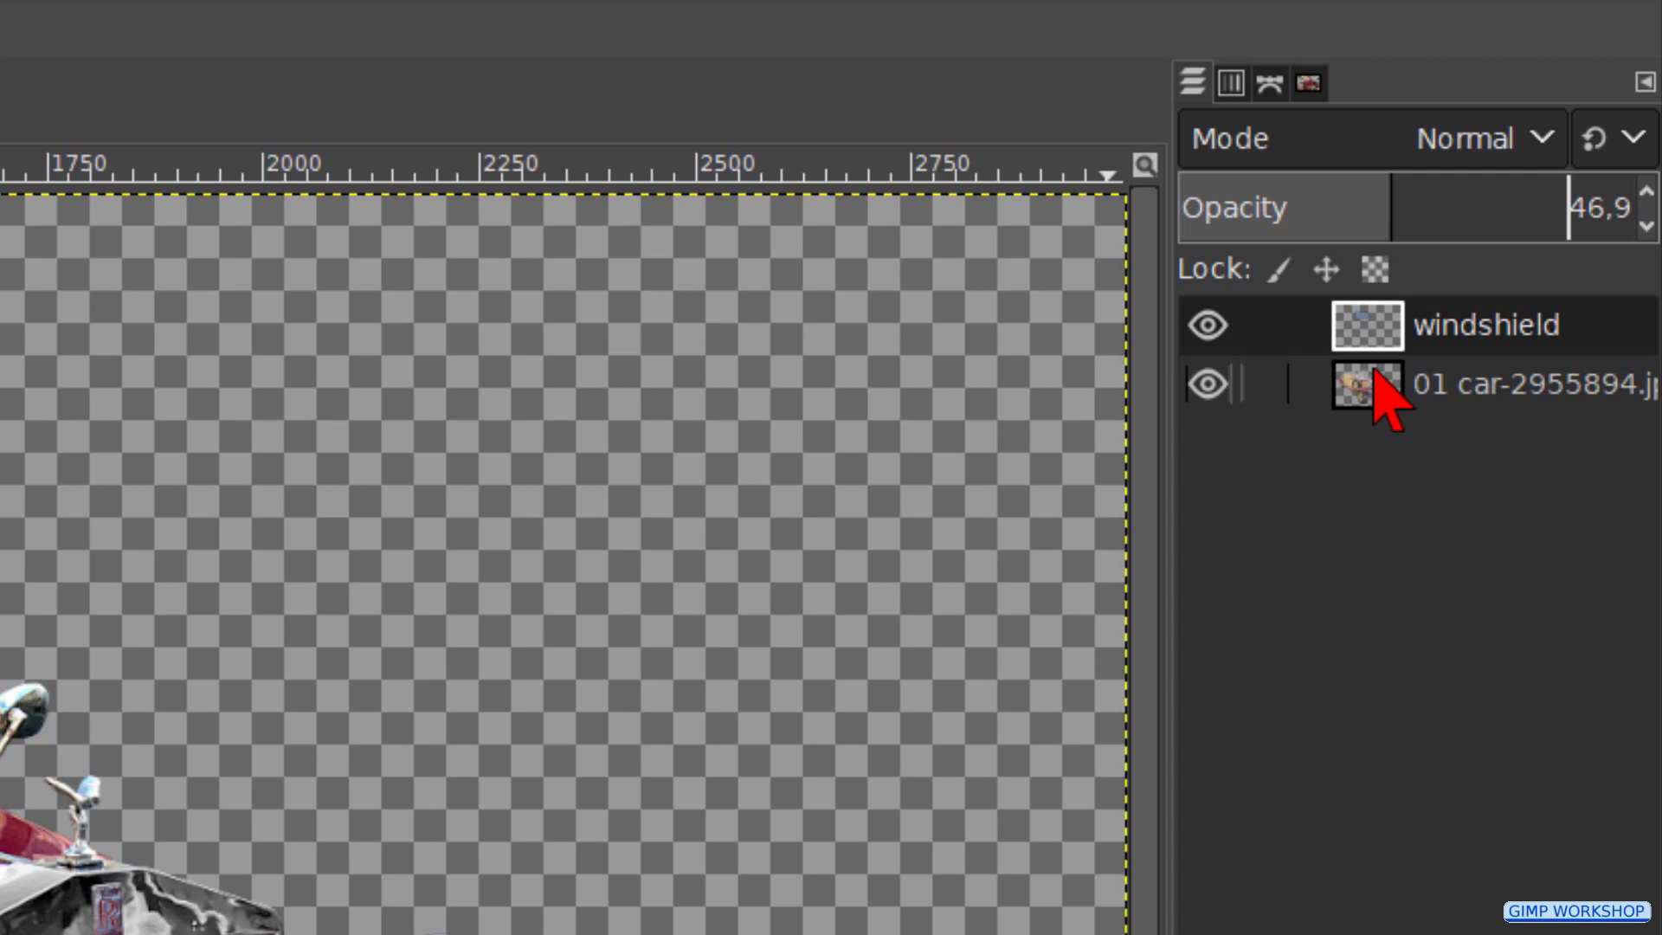
Step: Make the car photo layer the active layer
{"action": "left_click", "coordinate": [1387, 389]}
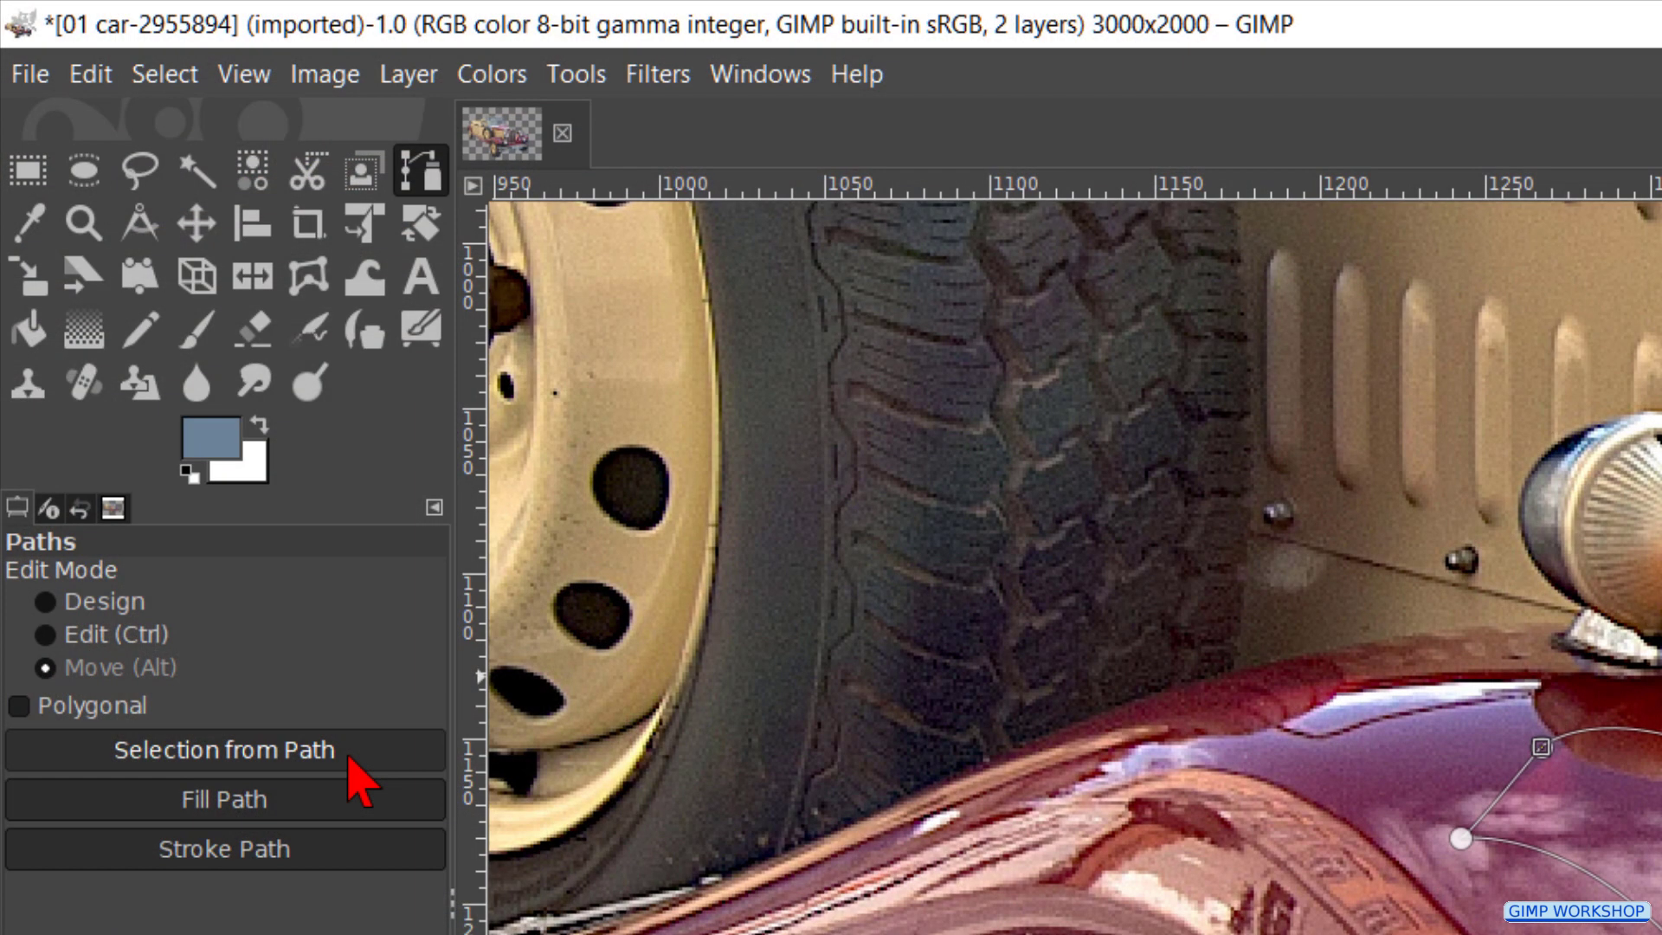
Step: Convert the mudguard path into a selection feathered by 15 px
{"action": "left_click", "coordinate": [353, 759]}
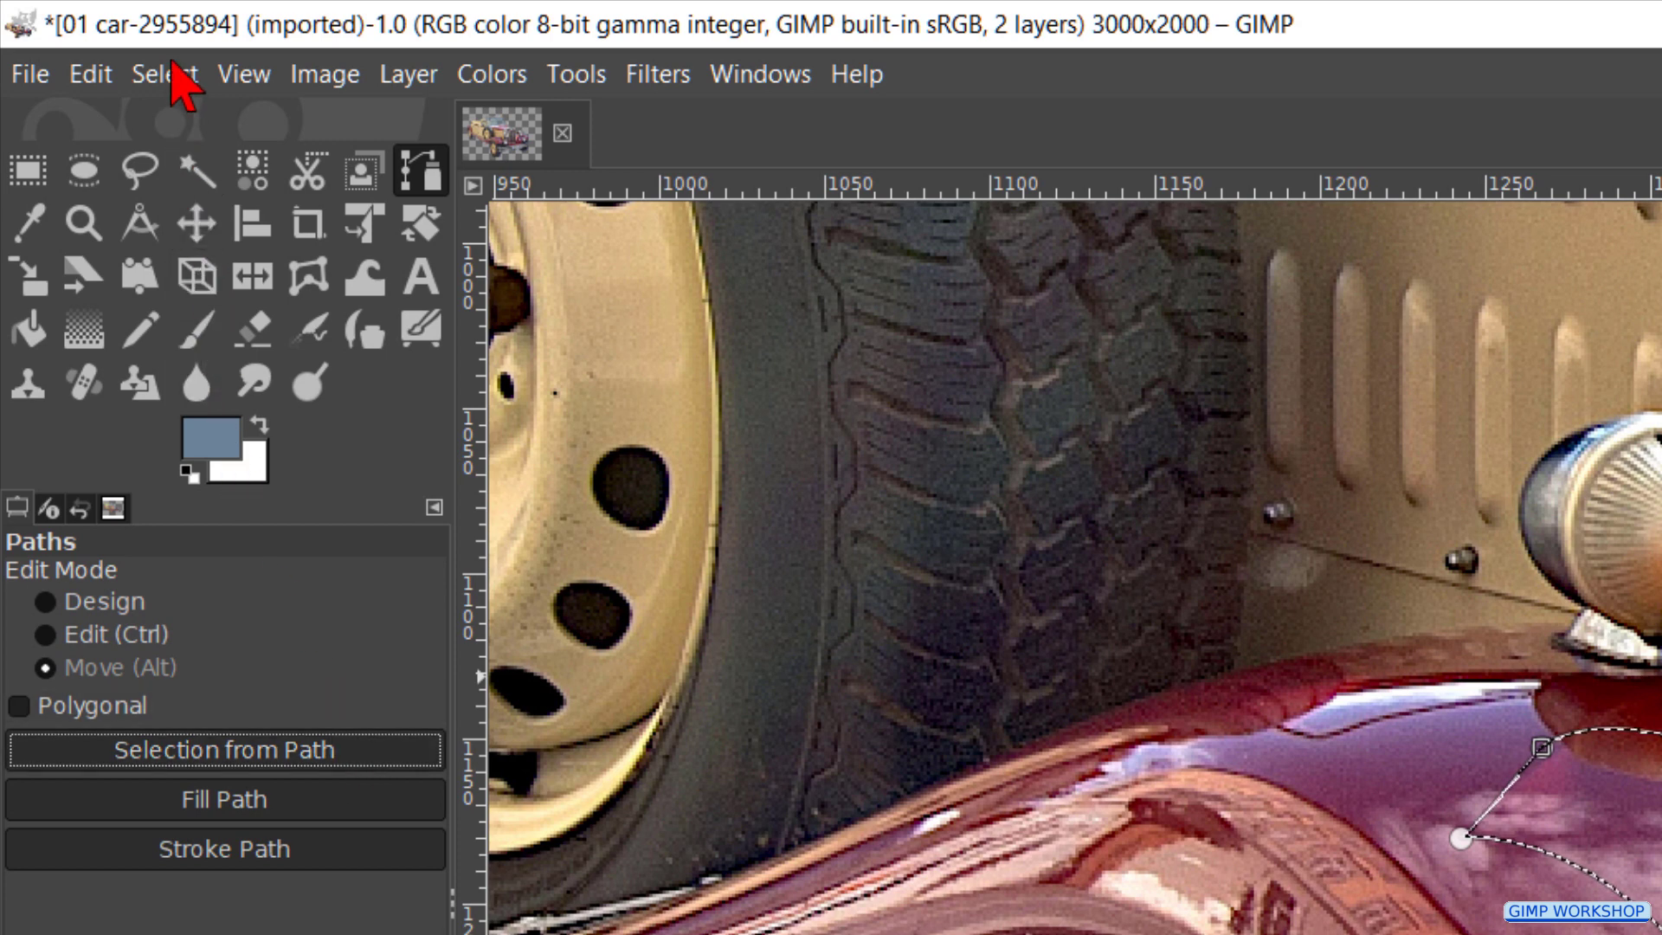
{"action": "left_click", "coordinate": [167, 74]}
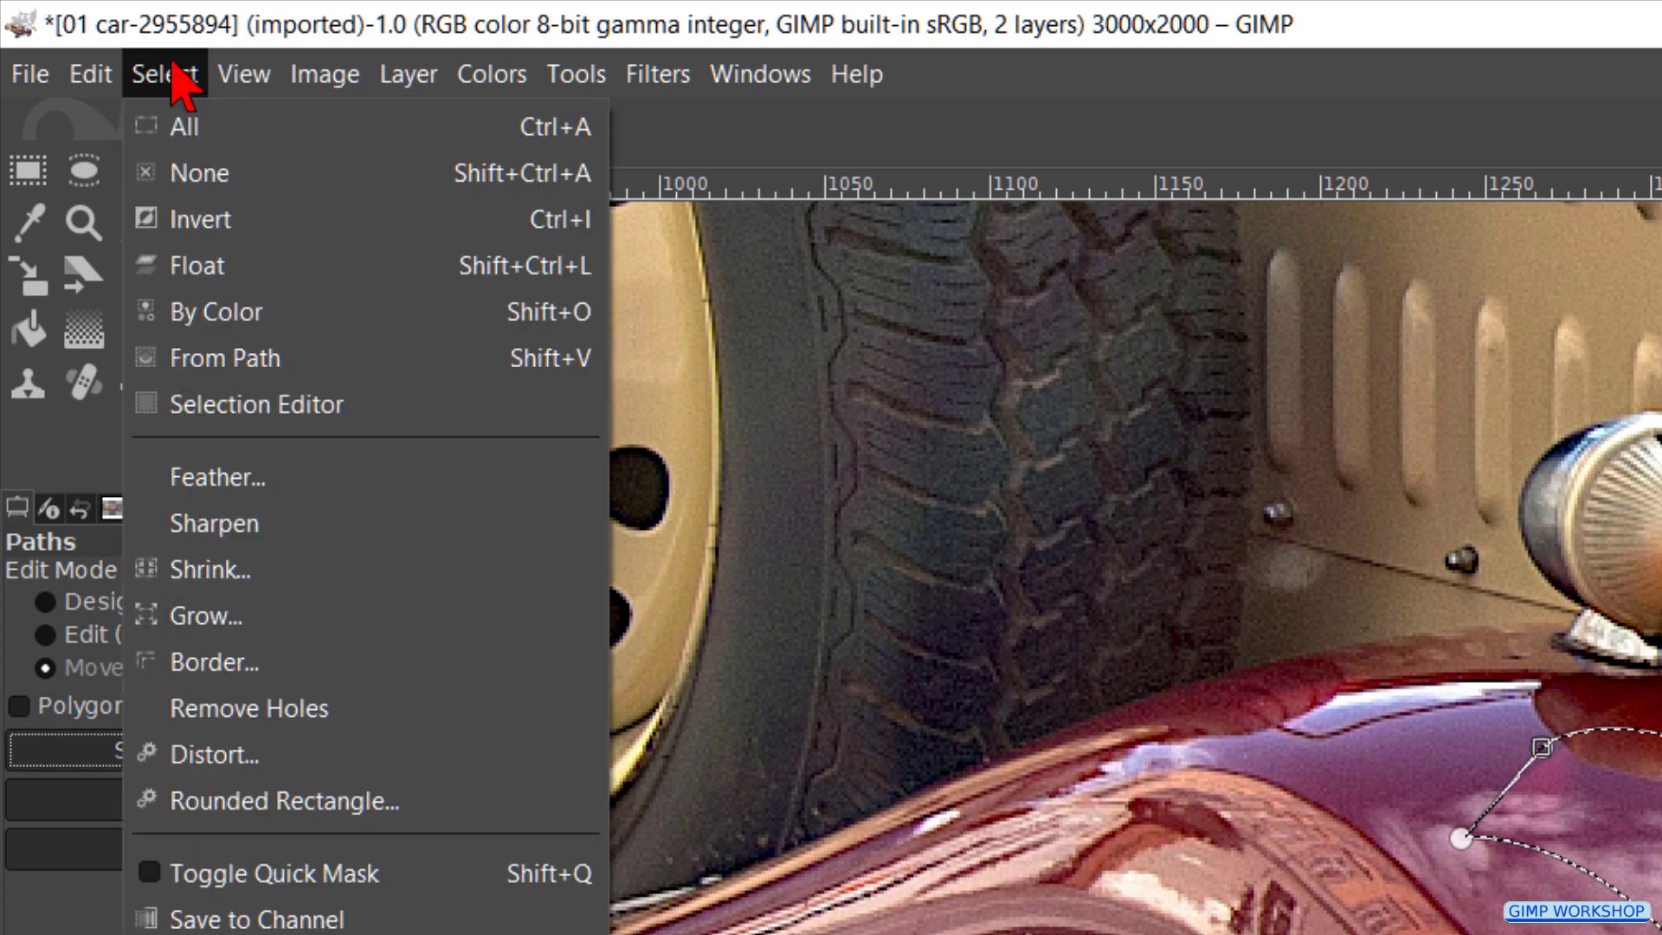
{"action": "left_click", "coordinate": [215, 478]}
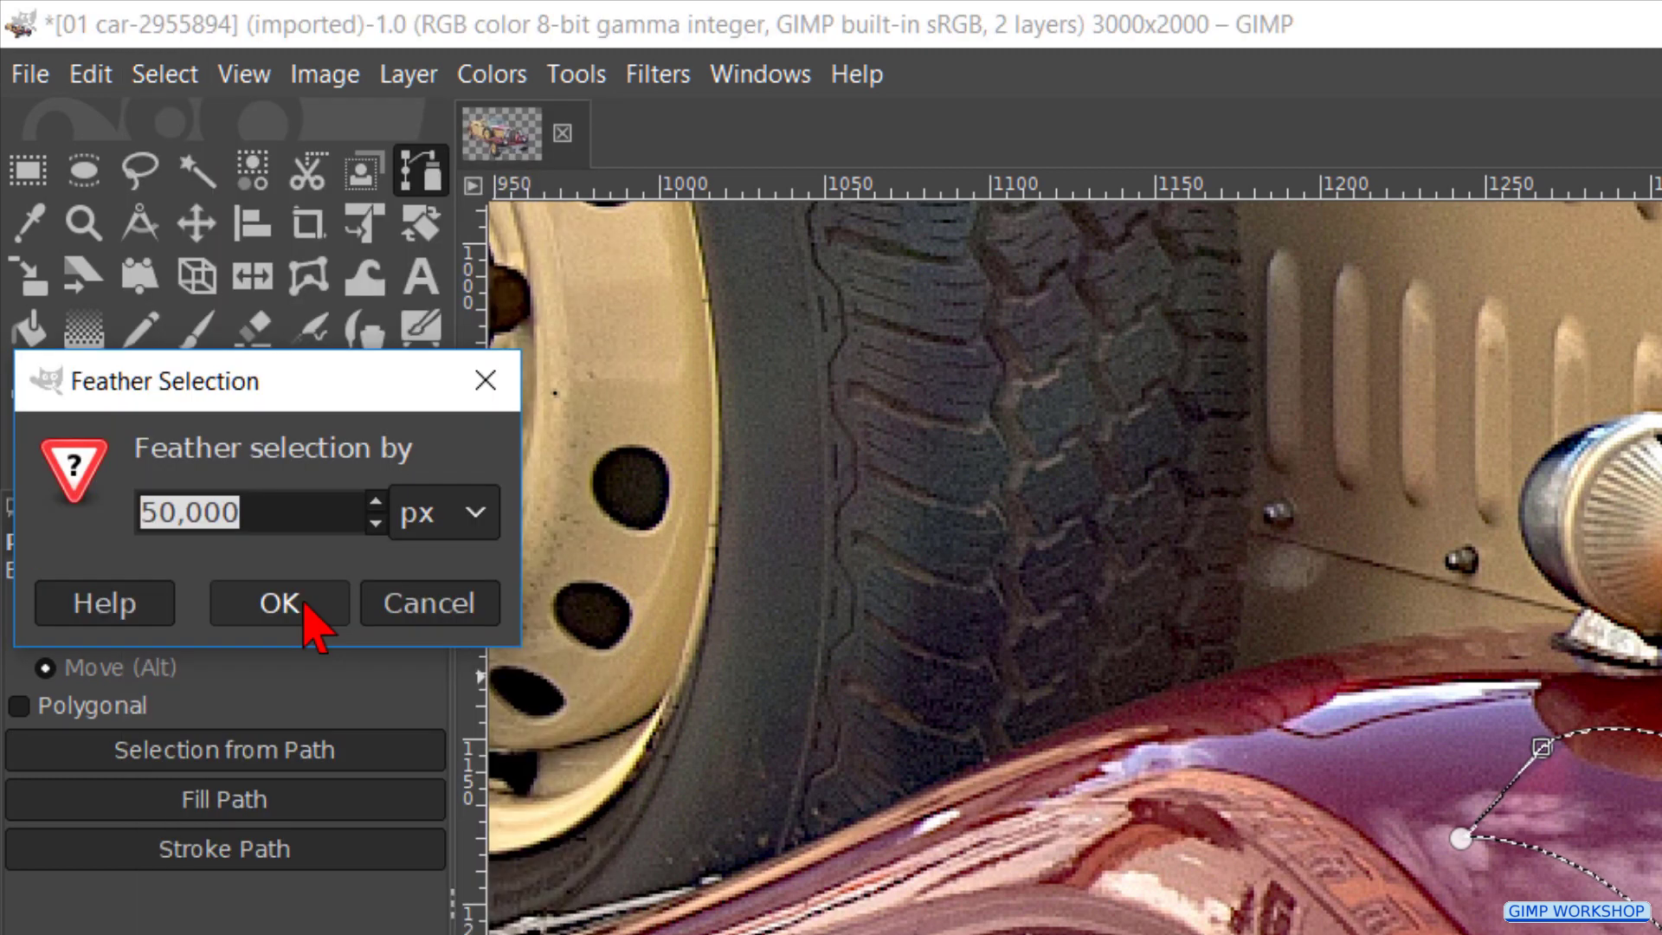
{"action": "type", "text": "15"}
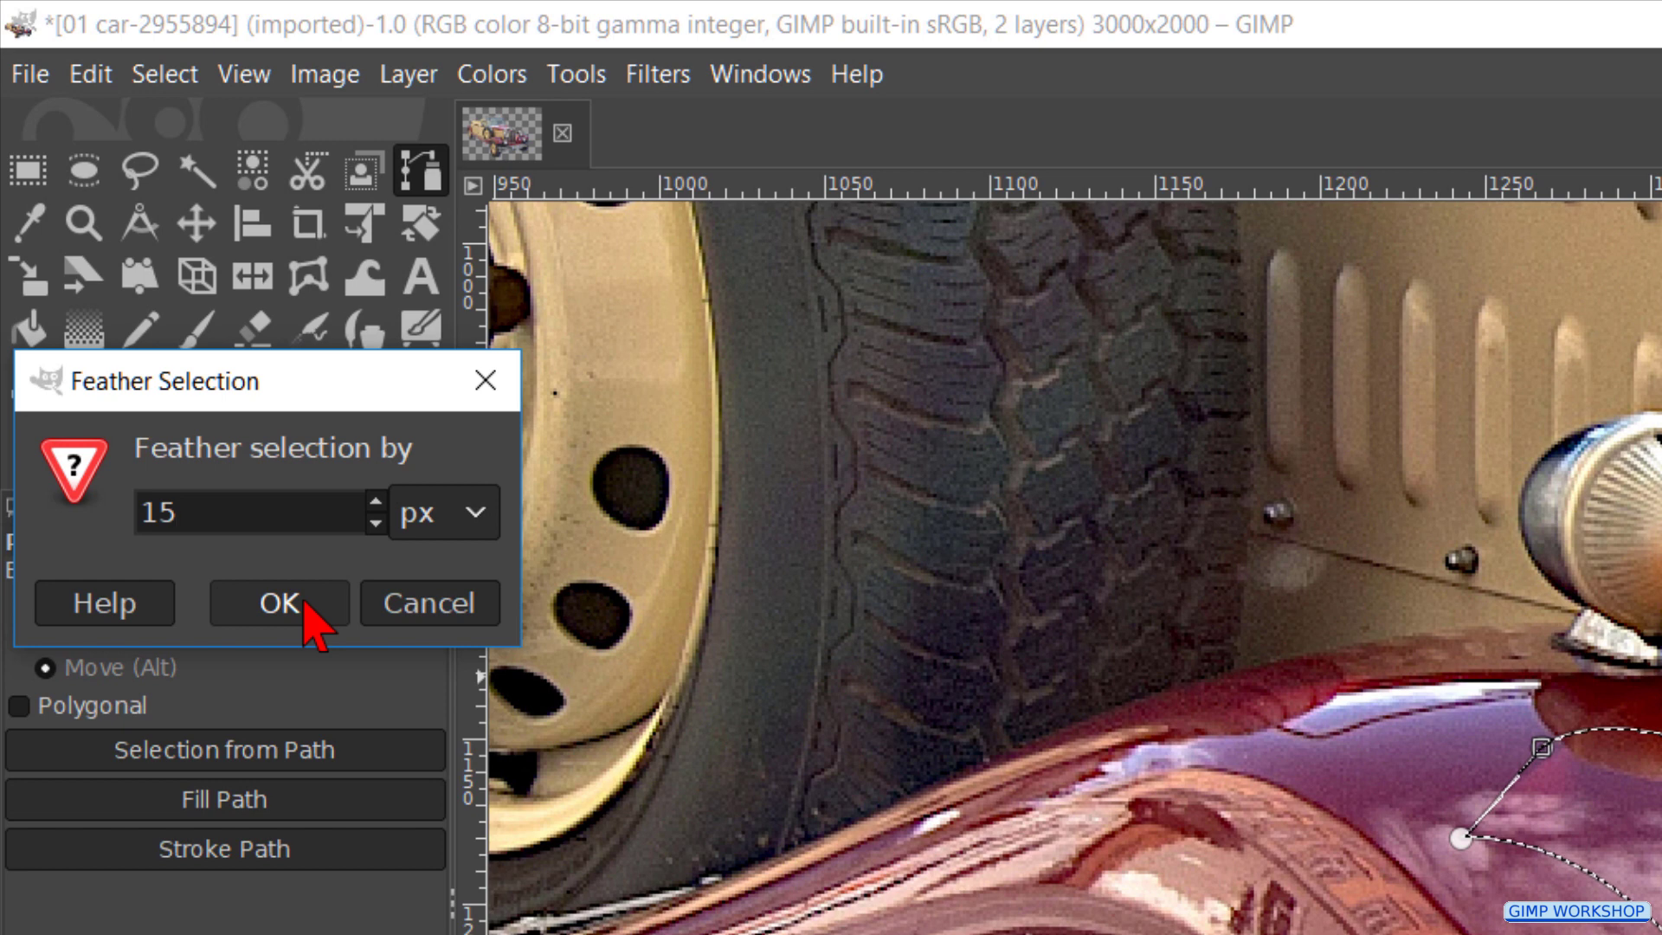
{"action": "left_click", "coordinate": [280, 602]}
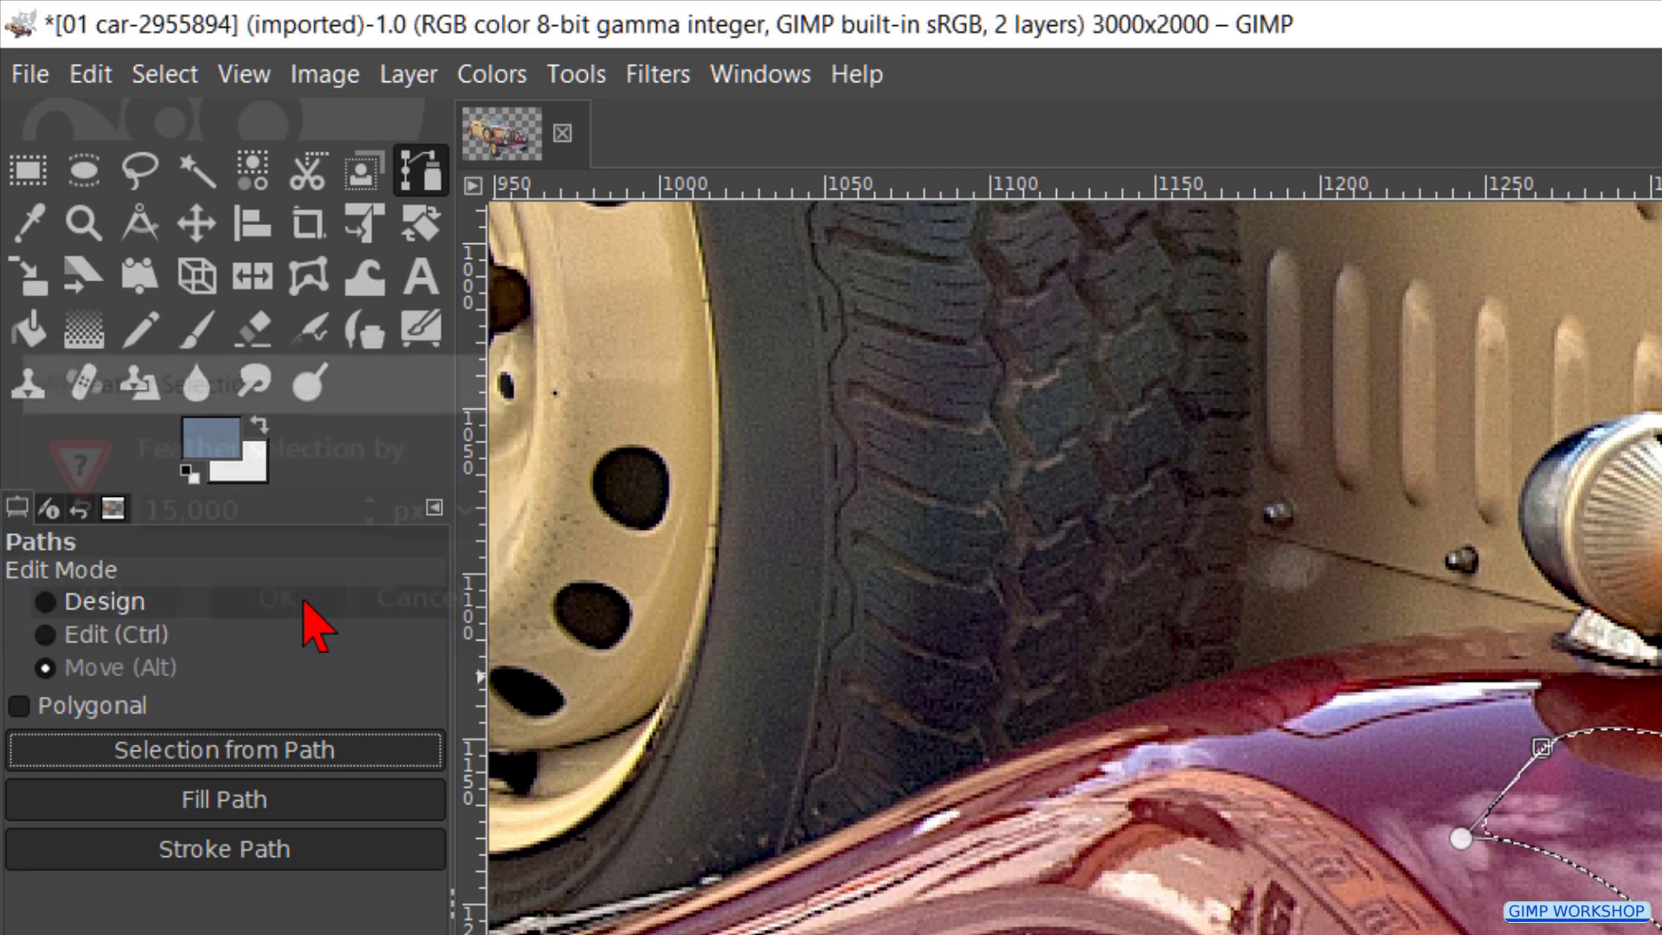
Step: Copy the feathered area, paste it as a new layer, and name it 'mudguard fill'
{"action": "left_click", "coordinate": [92, 74]}
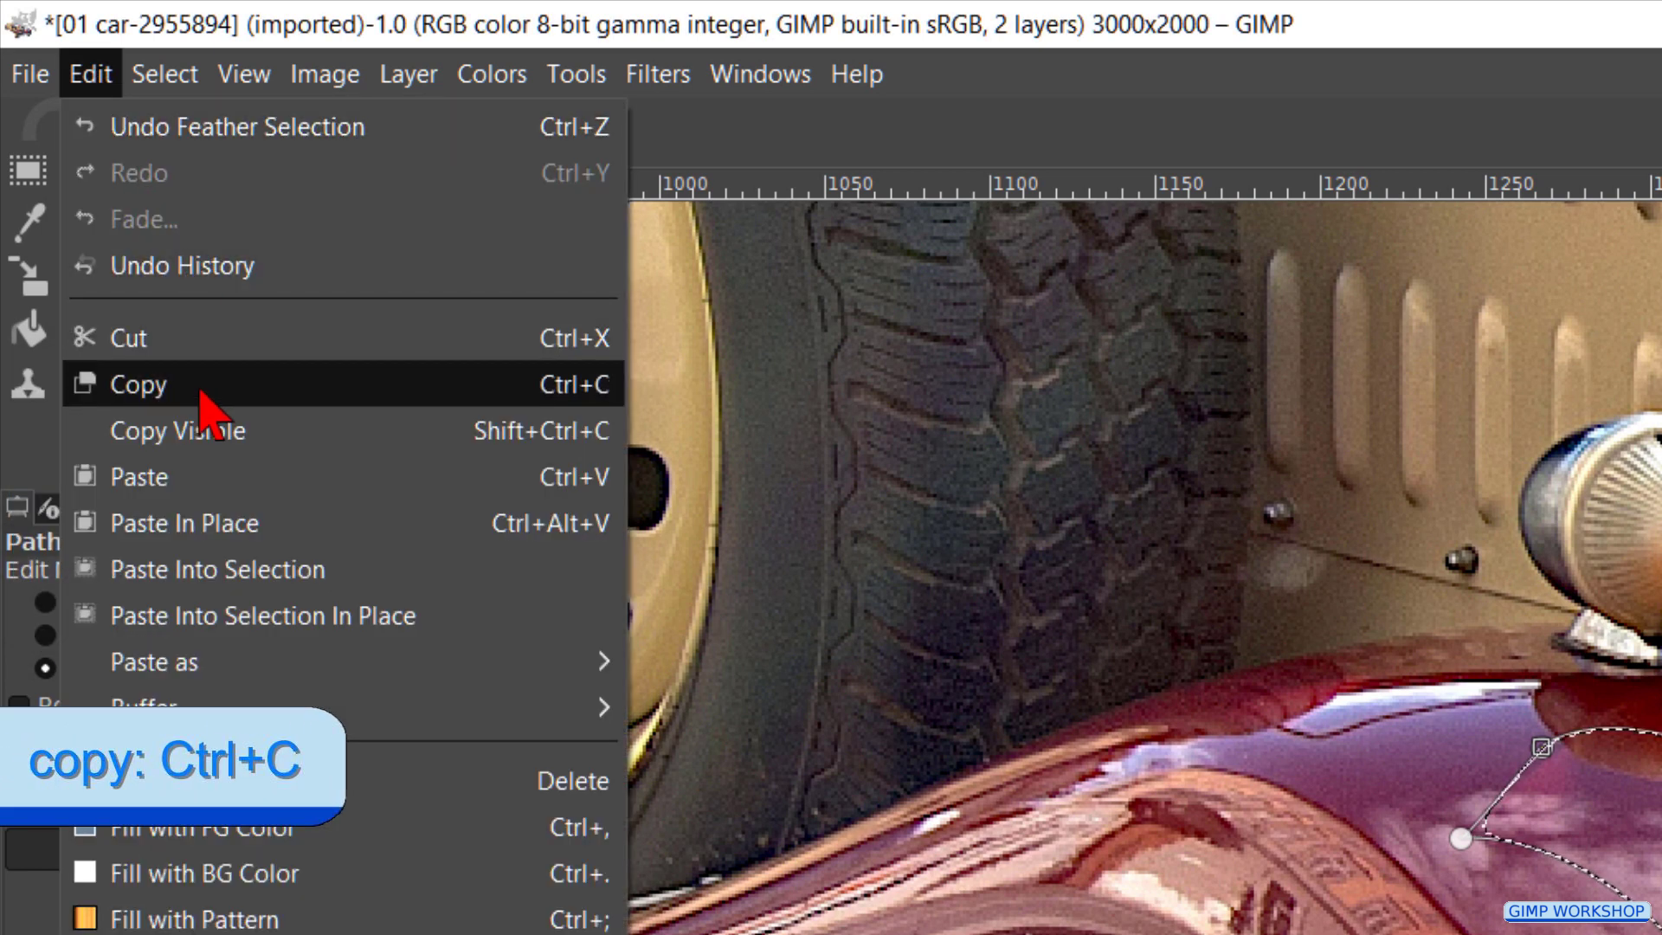
{"action": "left_click", "coordinate": [142, 384]}
{"action": "left_click", "coordinate": [91, 75]}
{"action": "mouse_move", "coordinate": [155, 662]}
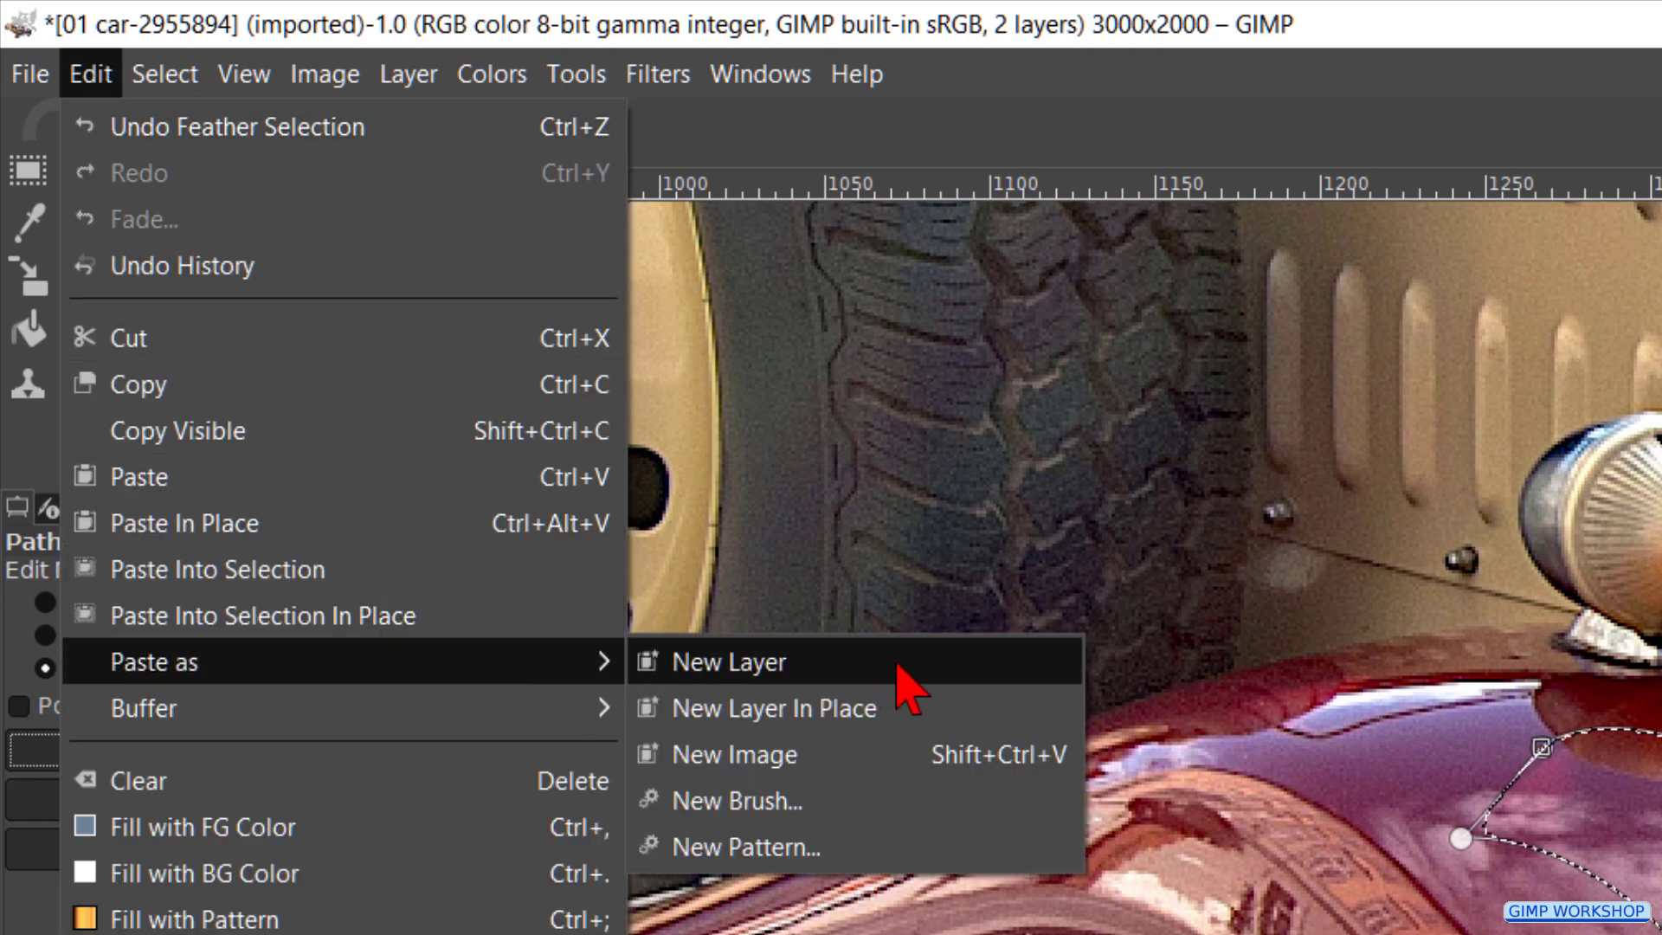
{"action": "left_click", "coordinate": [904, 685]}
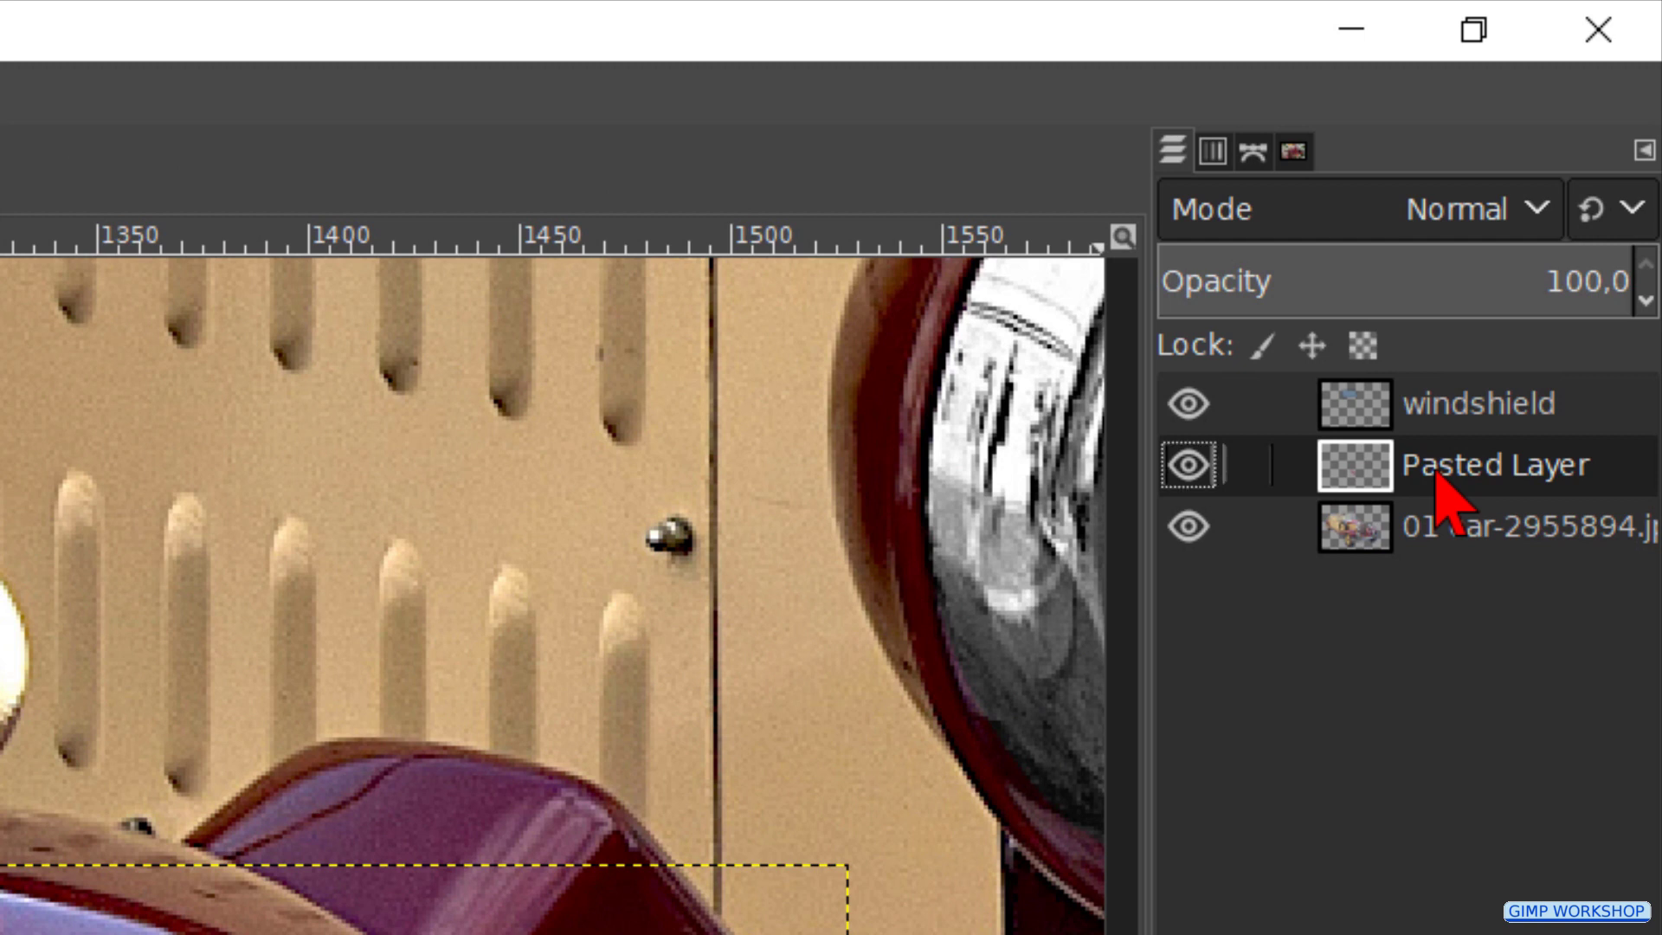
{"action": "double_click", "coordinate": [1448, 473]}
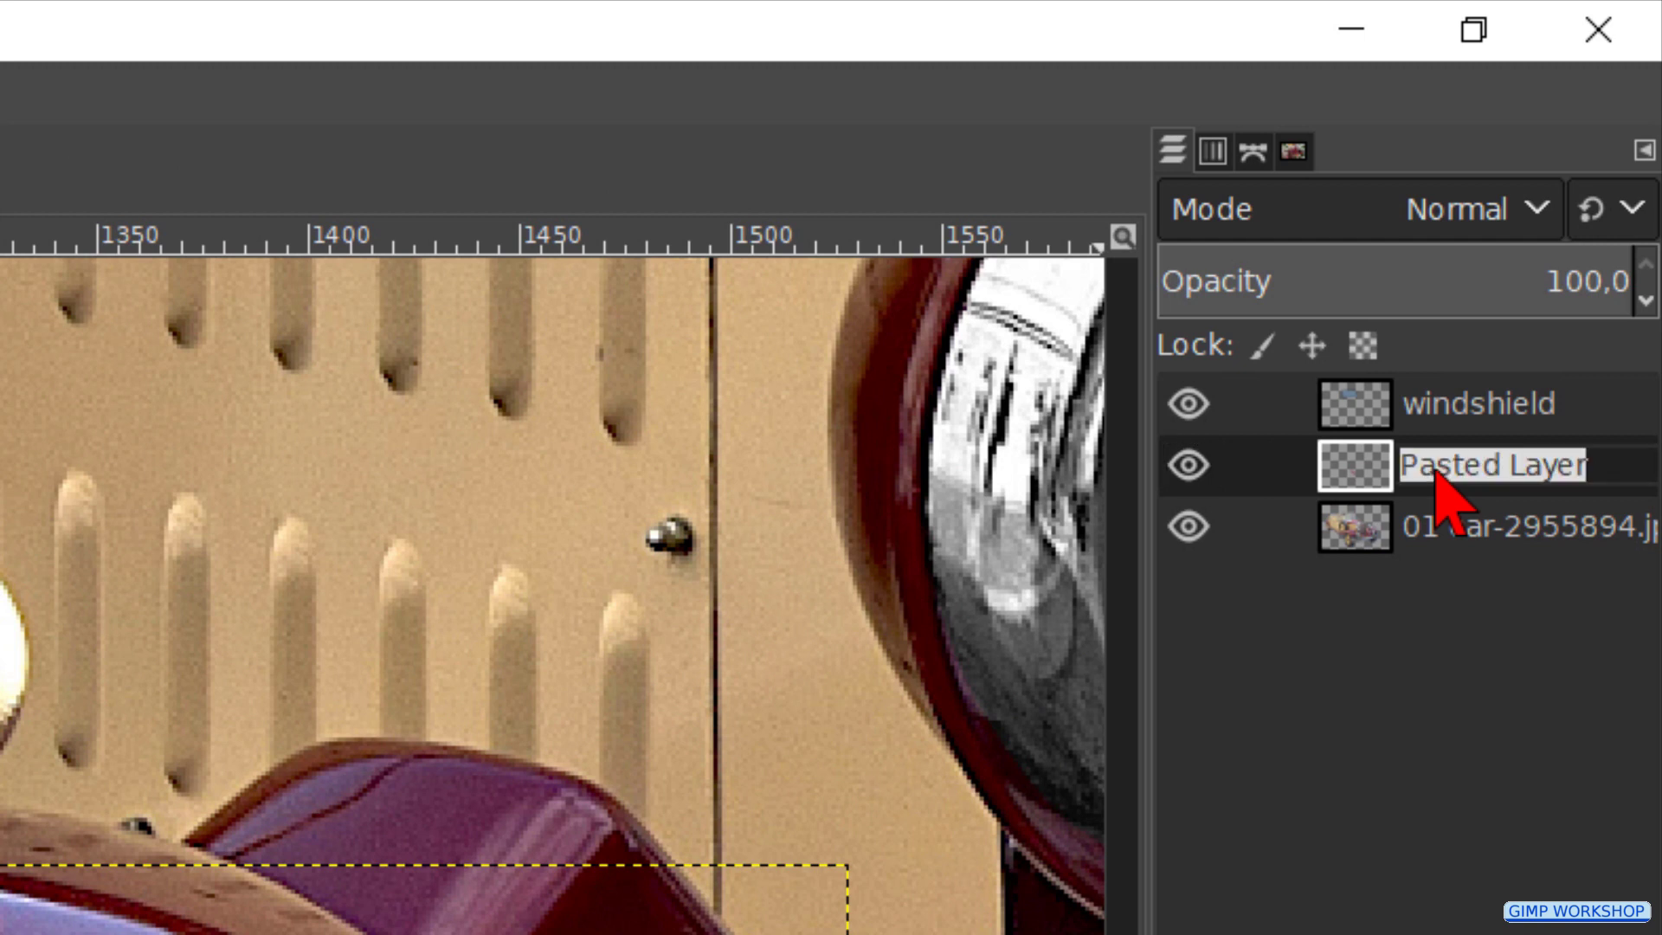
{"action": "type", "text": "mudguard fill"}
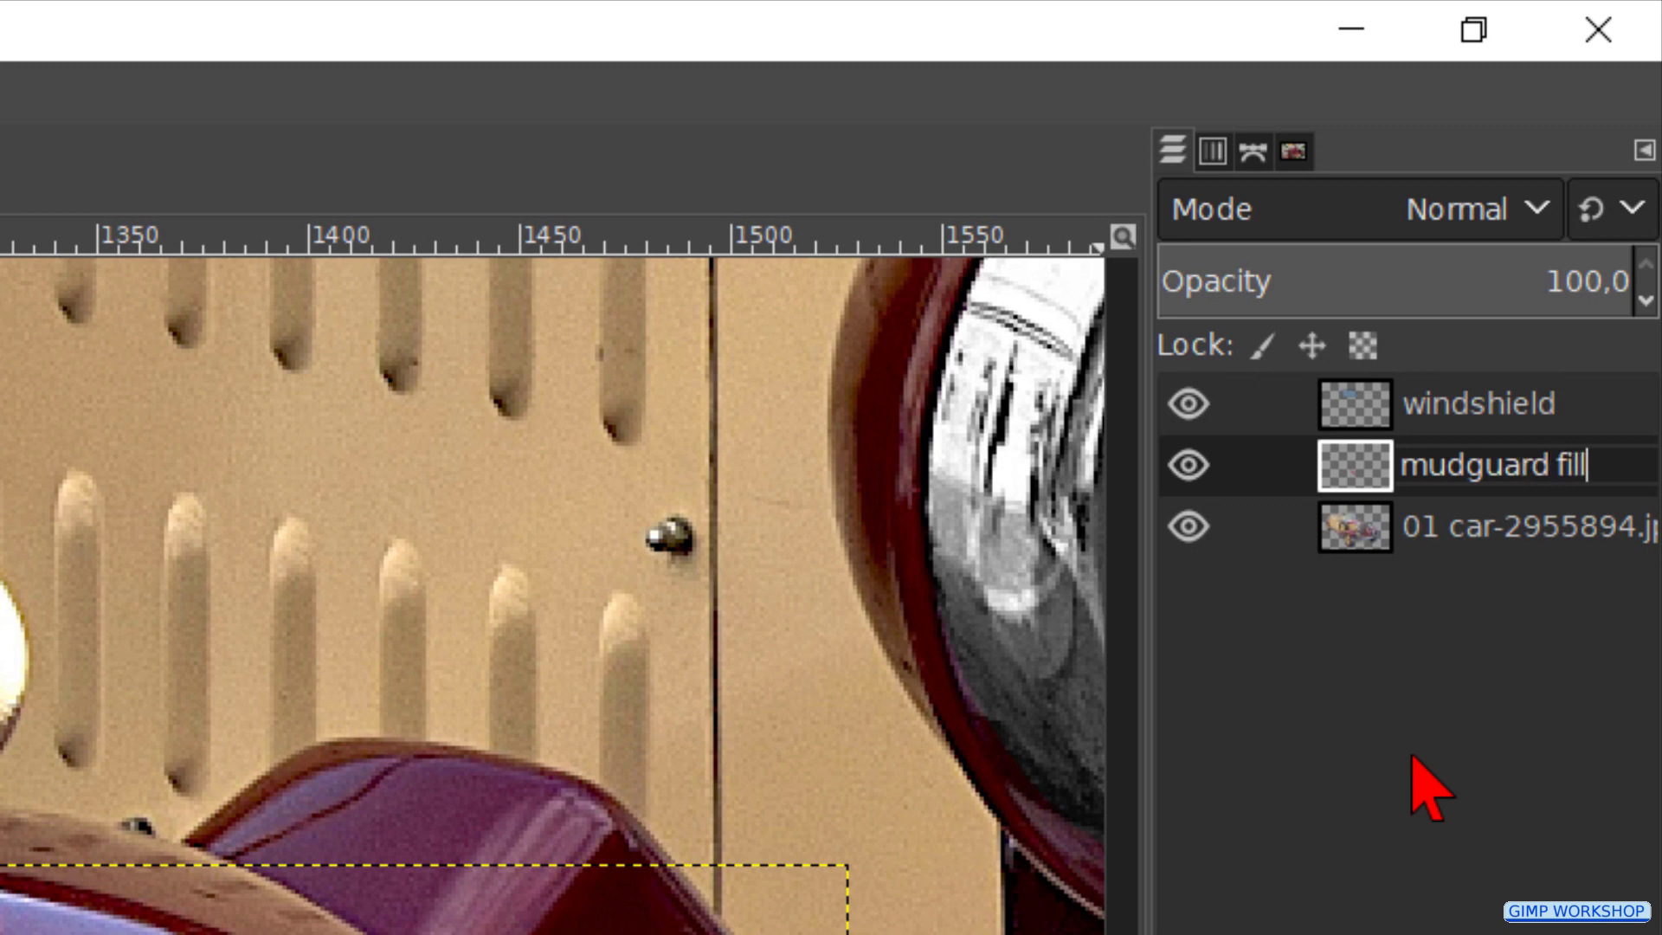
{"action": "key", "text": "Return"}
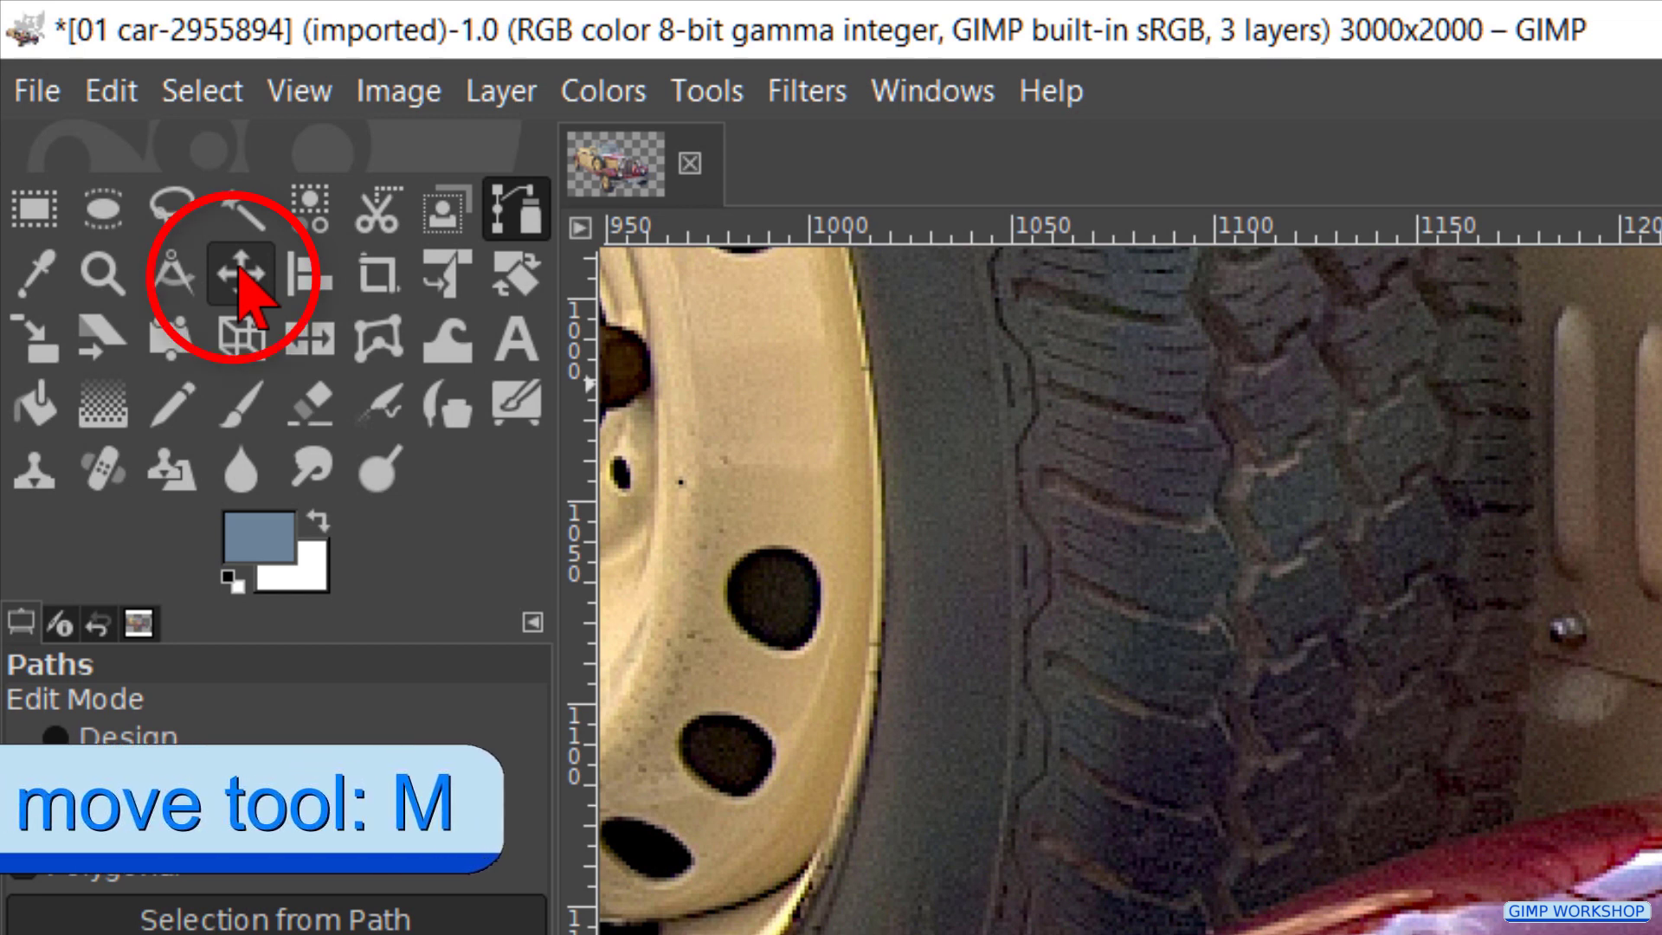
Step: Shift the 'mudguard fill' layer left over the damaged fender, then deselect
{"action": "left_click", "coordinate": [242, 276]}
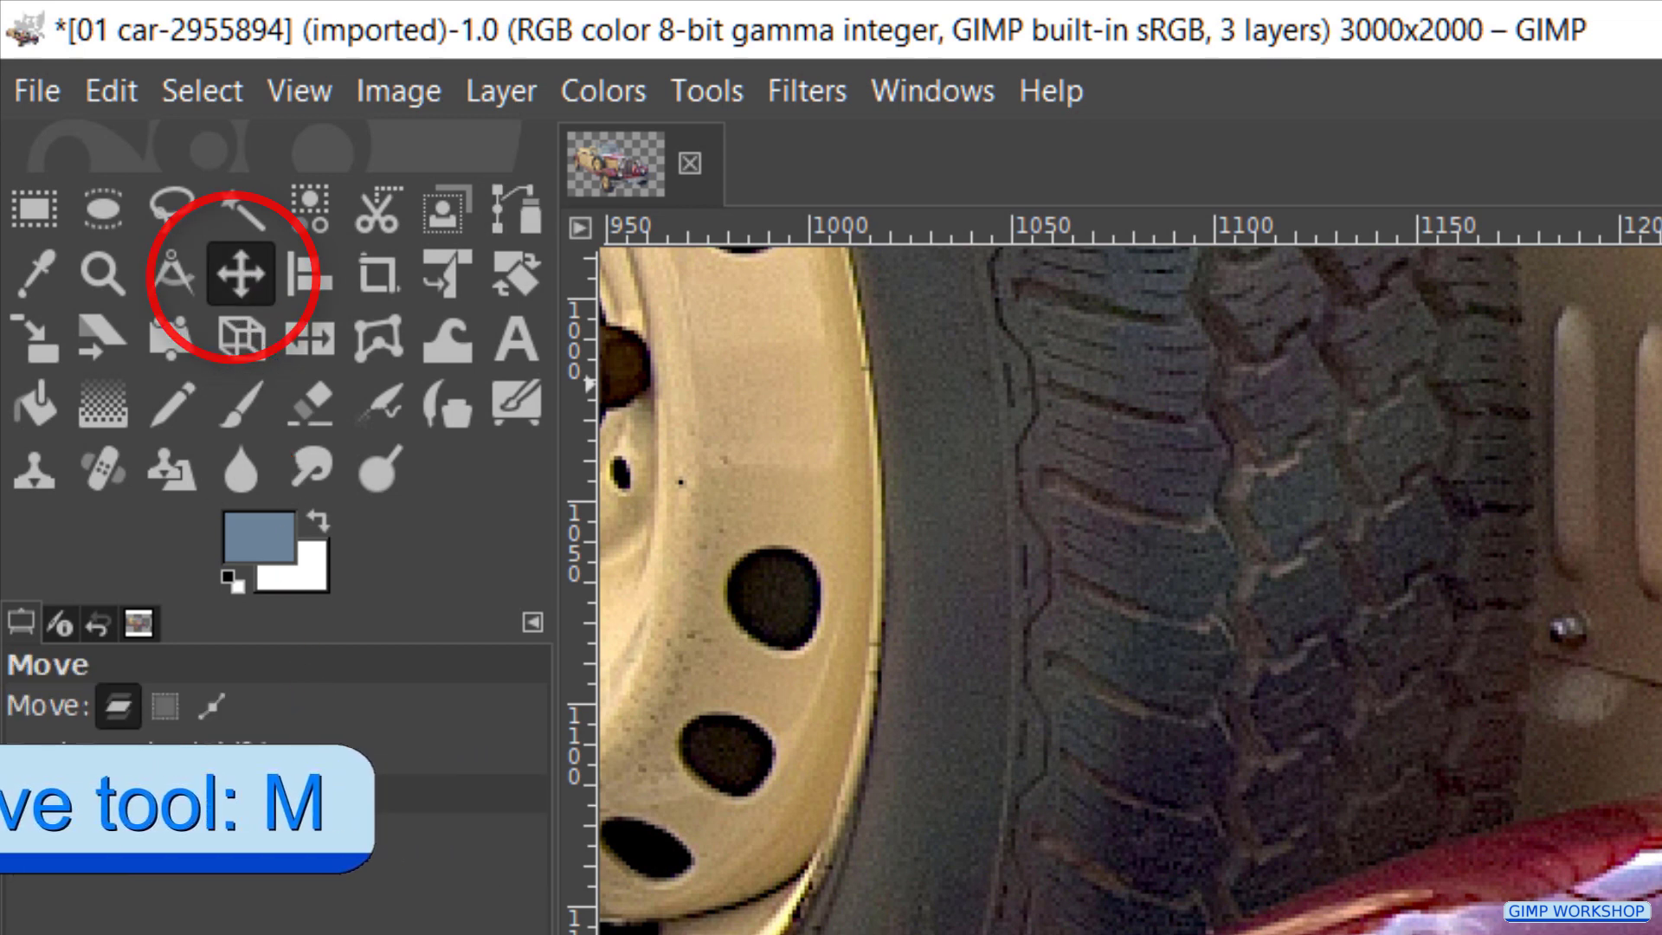
{"action": "left_click", "coordinate": [296, 838]}
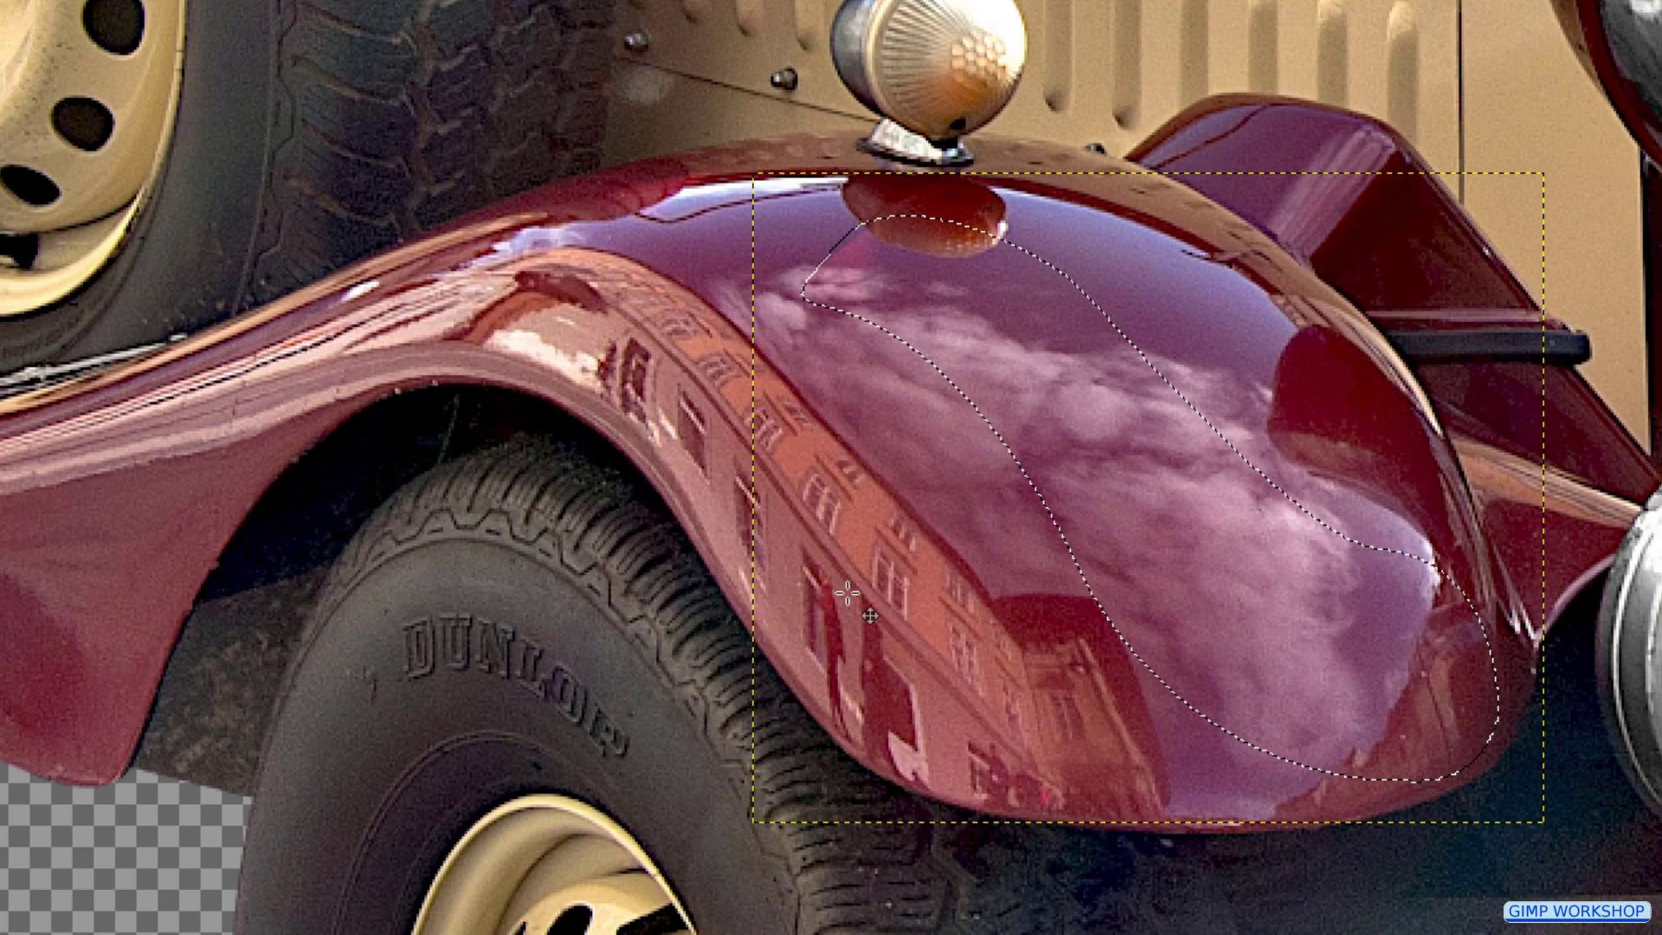
{"action": "left_click_drag", "start_coordinate": [1184, 615], "coordinate": [919, 651]}
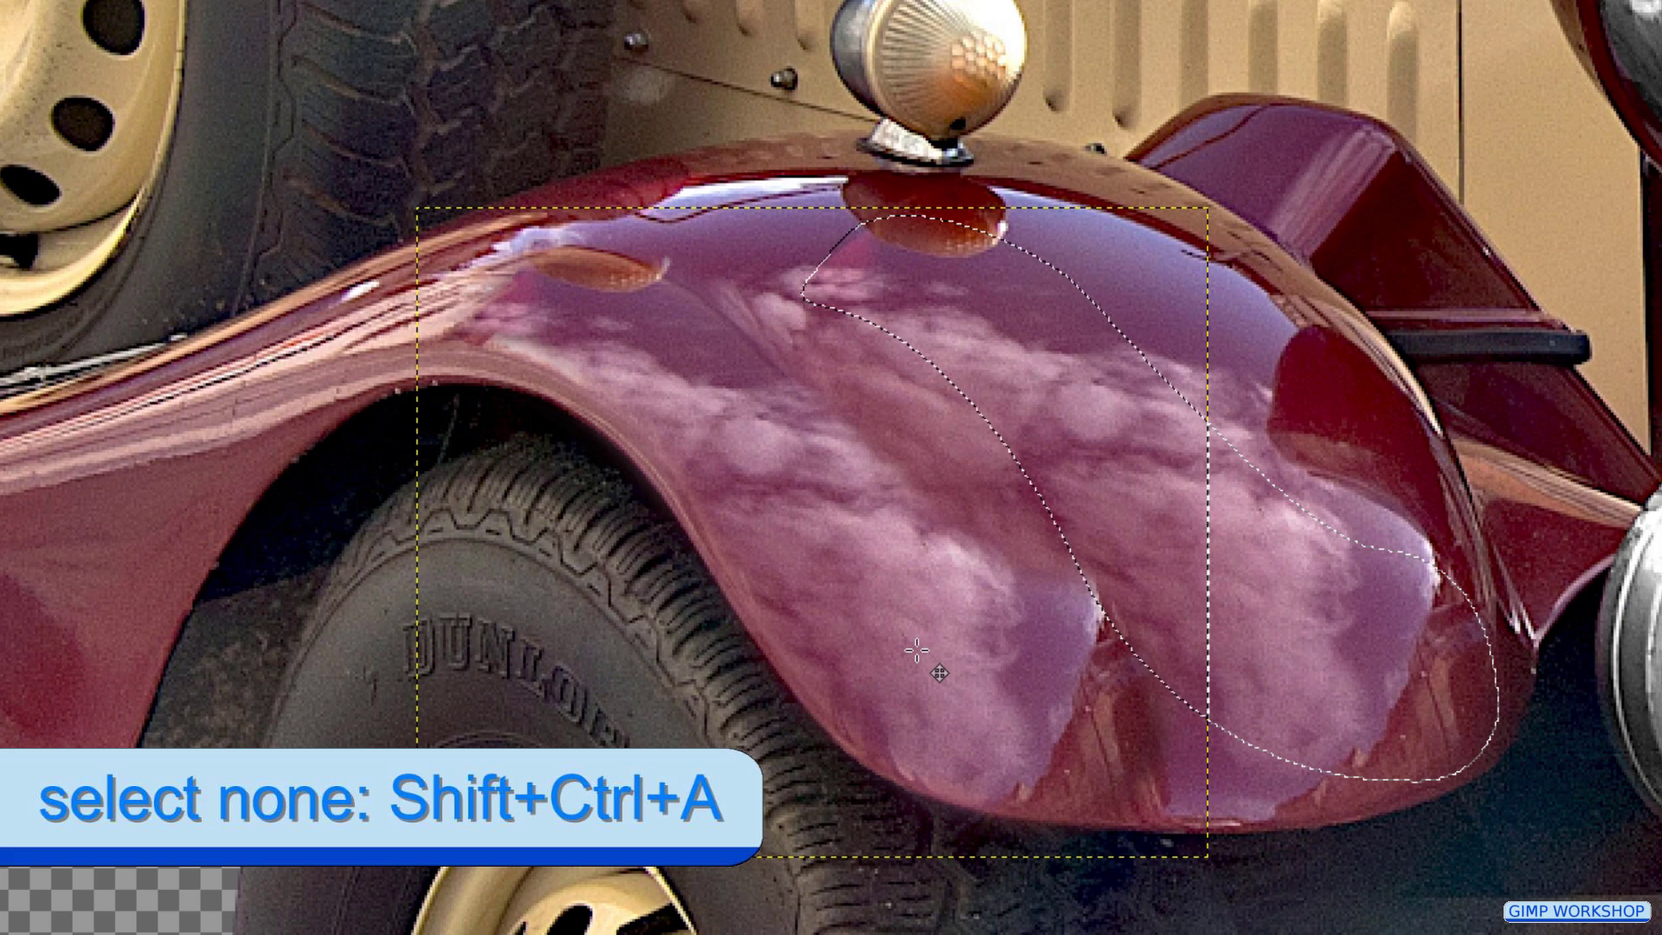
{"action": "key", "text": "ctrl+shift+a"}
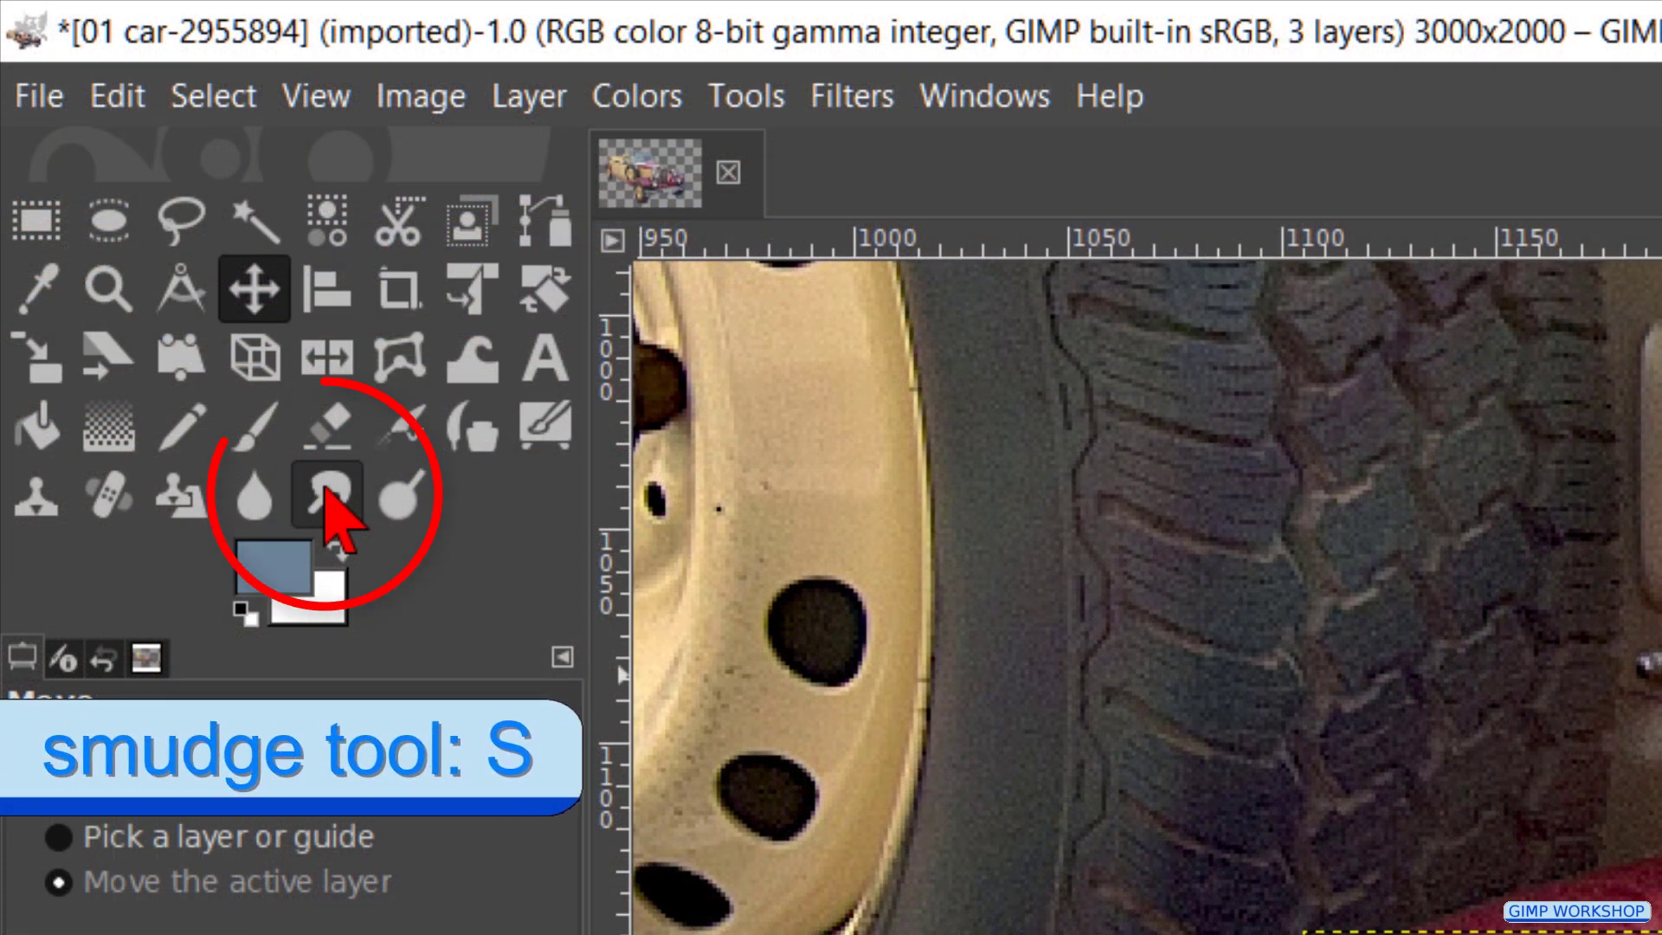
Step: Smudge the mudguard patch edge so its reflection blends into the paint
{"action": "left_click", "coordinate": [330, 496]}
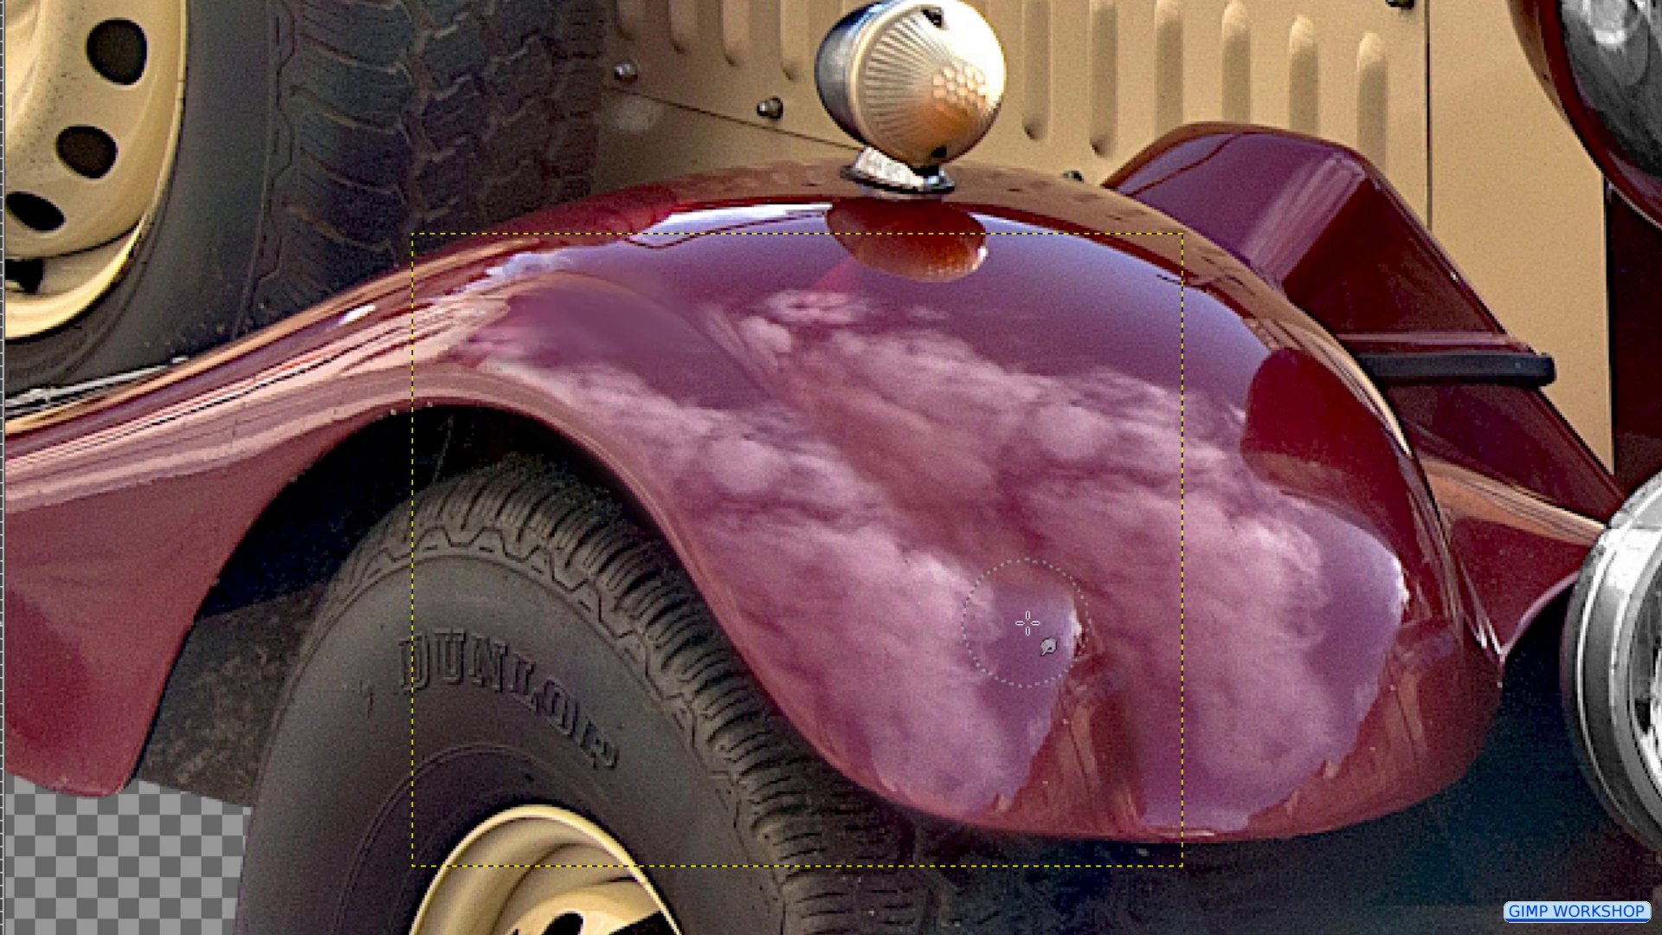
{"action": "mouse_move", "coordinate": [1104, 669]}
{"action": "left_mouse_down"}
{"action": "mouse_move", "coordinate": [1026, 603]}
{"action": "mouse_move", "coordinate": [1122, 805]}
{"action": "mouse_move", "coordinate": [1130, 789]}
{"action": "left_mouse_up"}
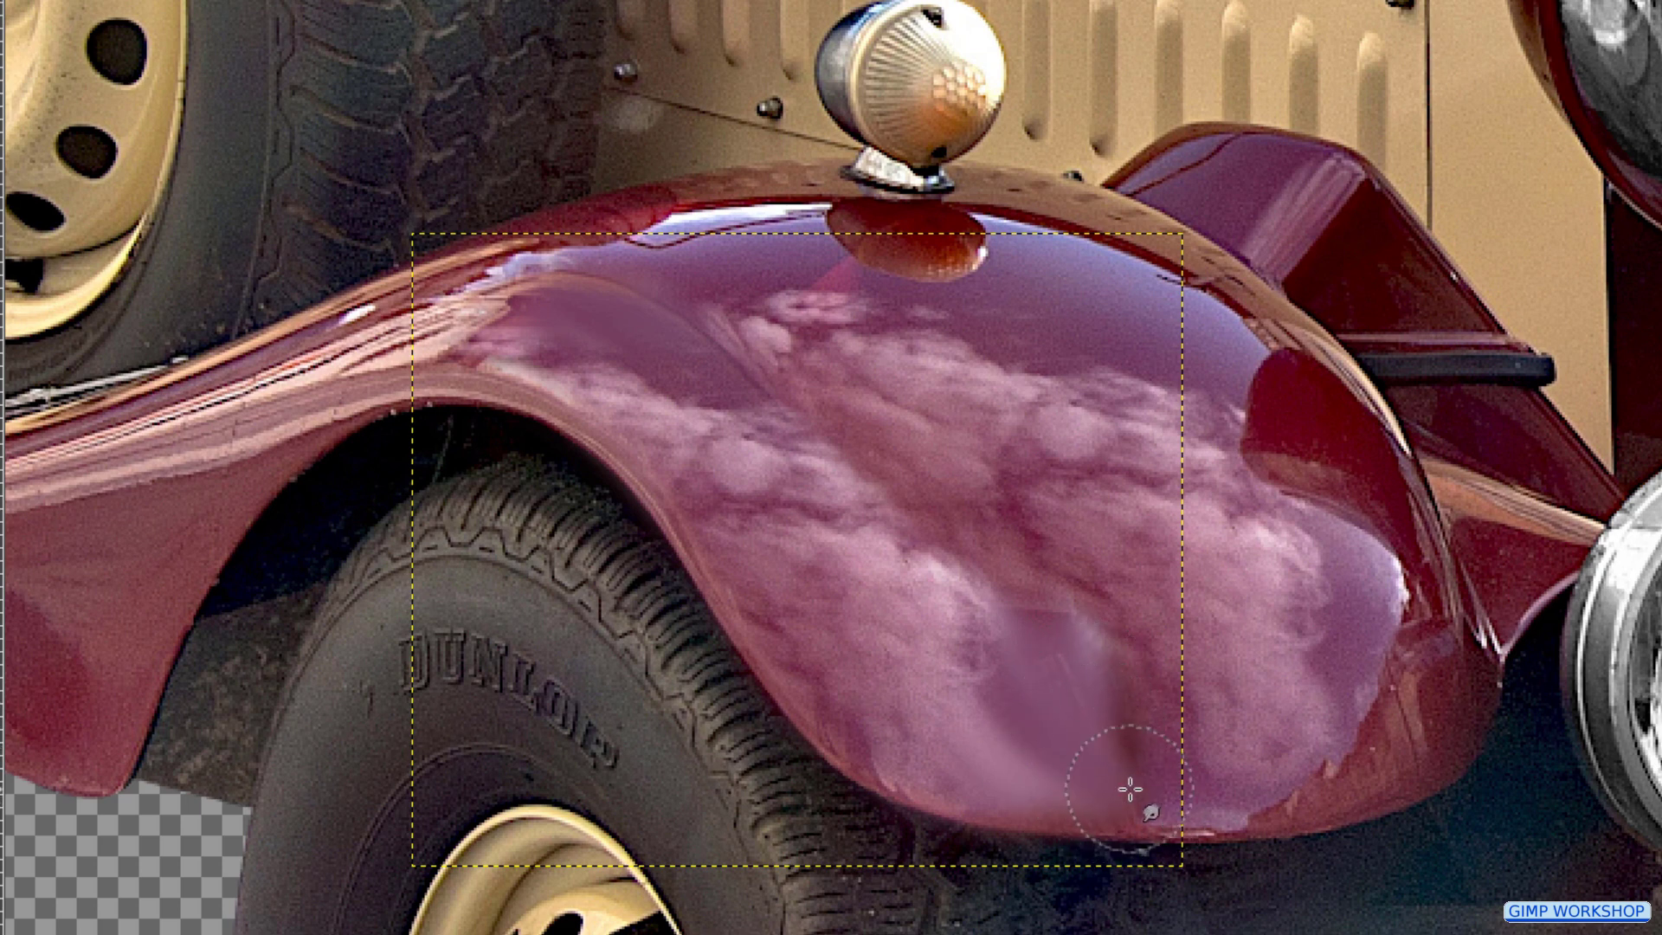
{"action": "key", "text": "ctrl+shift+j"}
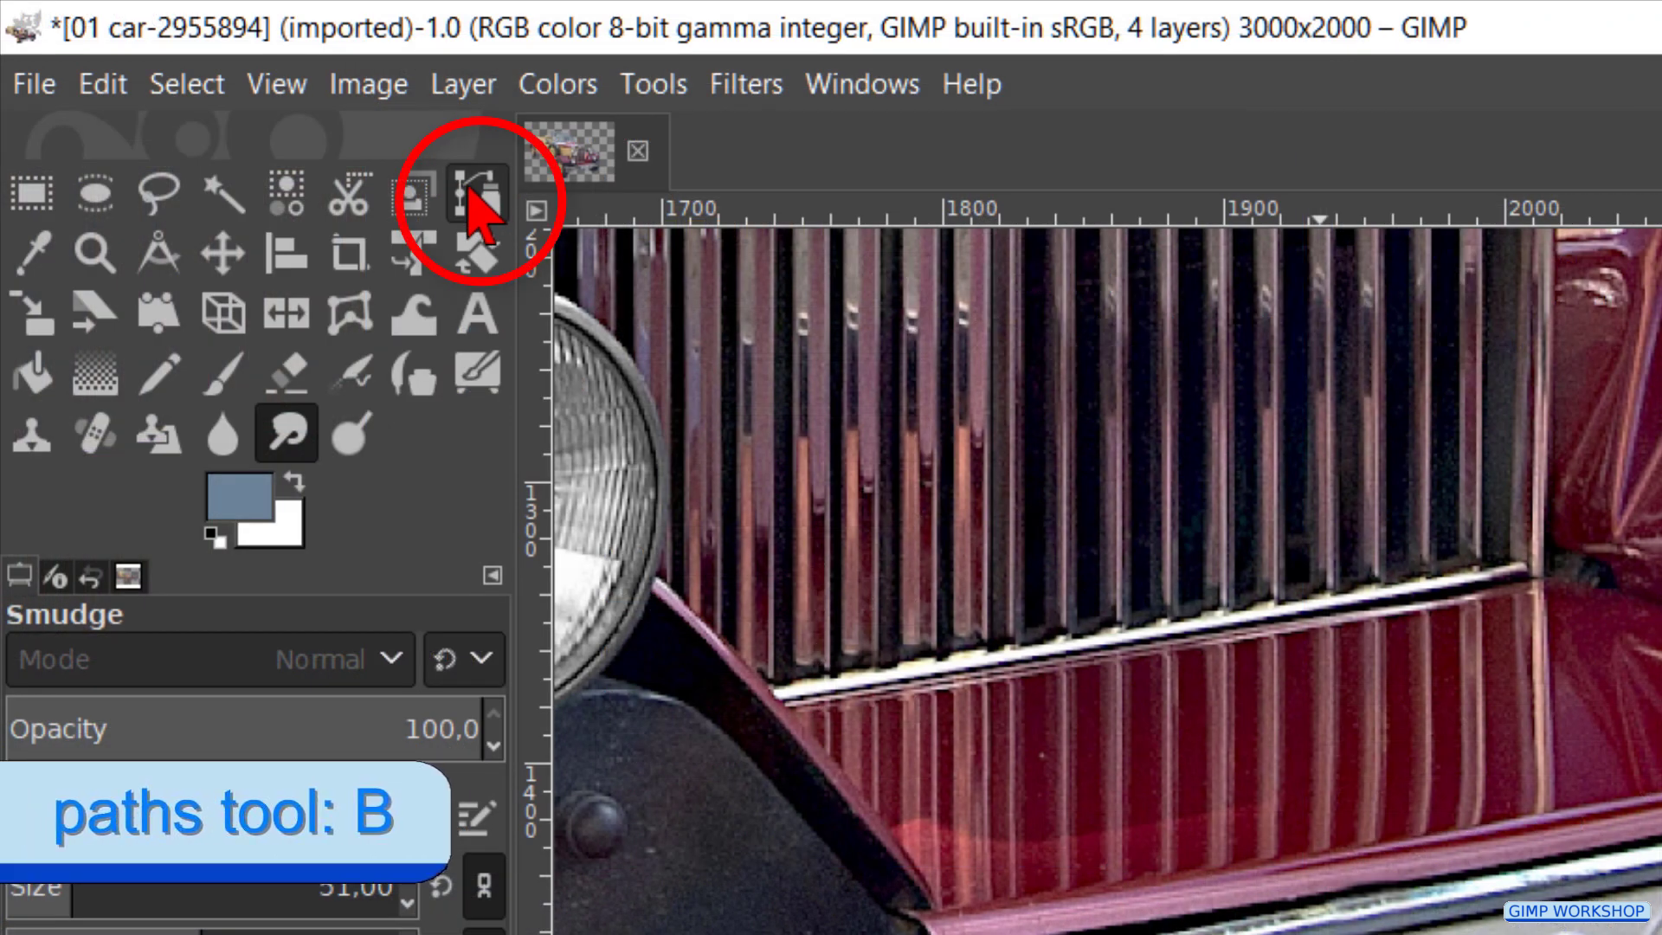
Step: Trace a path around the license plate's corners and convert it to a selection
{"action": "left_click", "coordinate": [476, 195]}
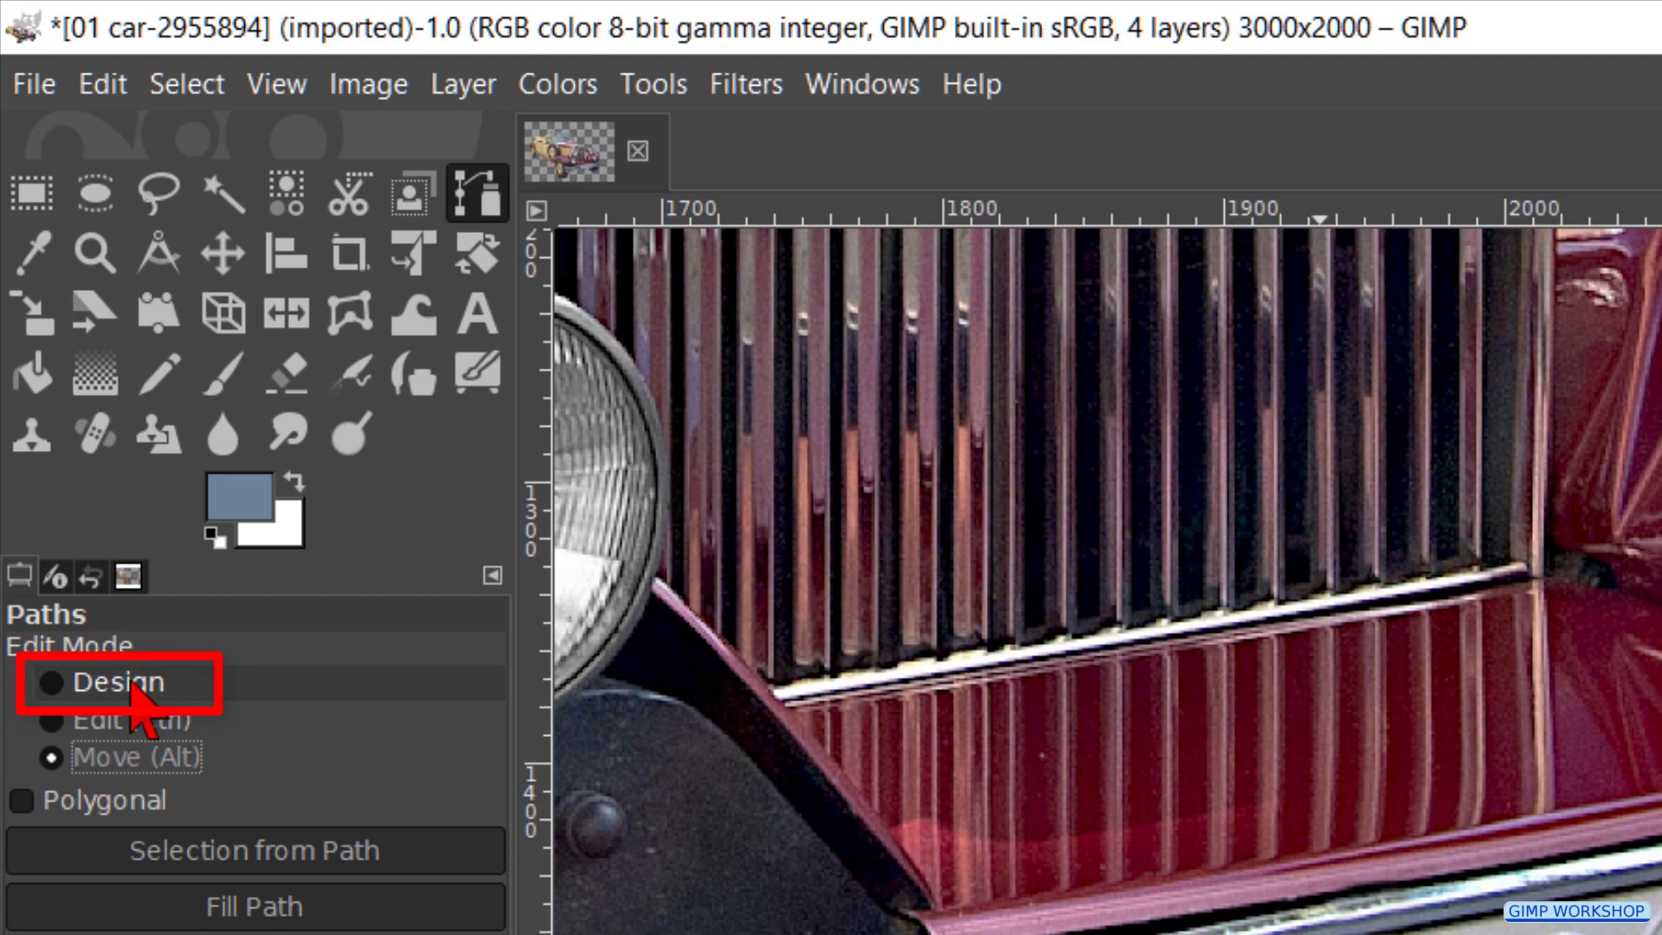
{"action": "left_click", "coordinate": [118, 682]}
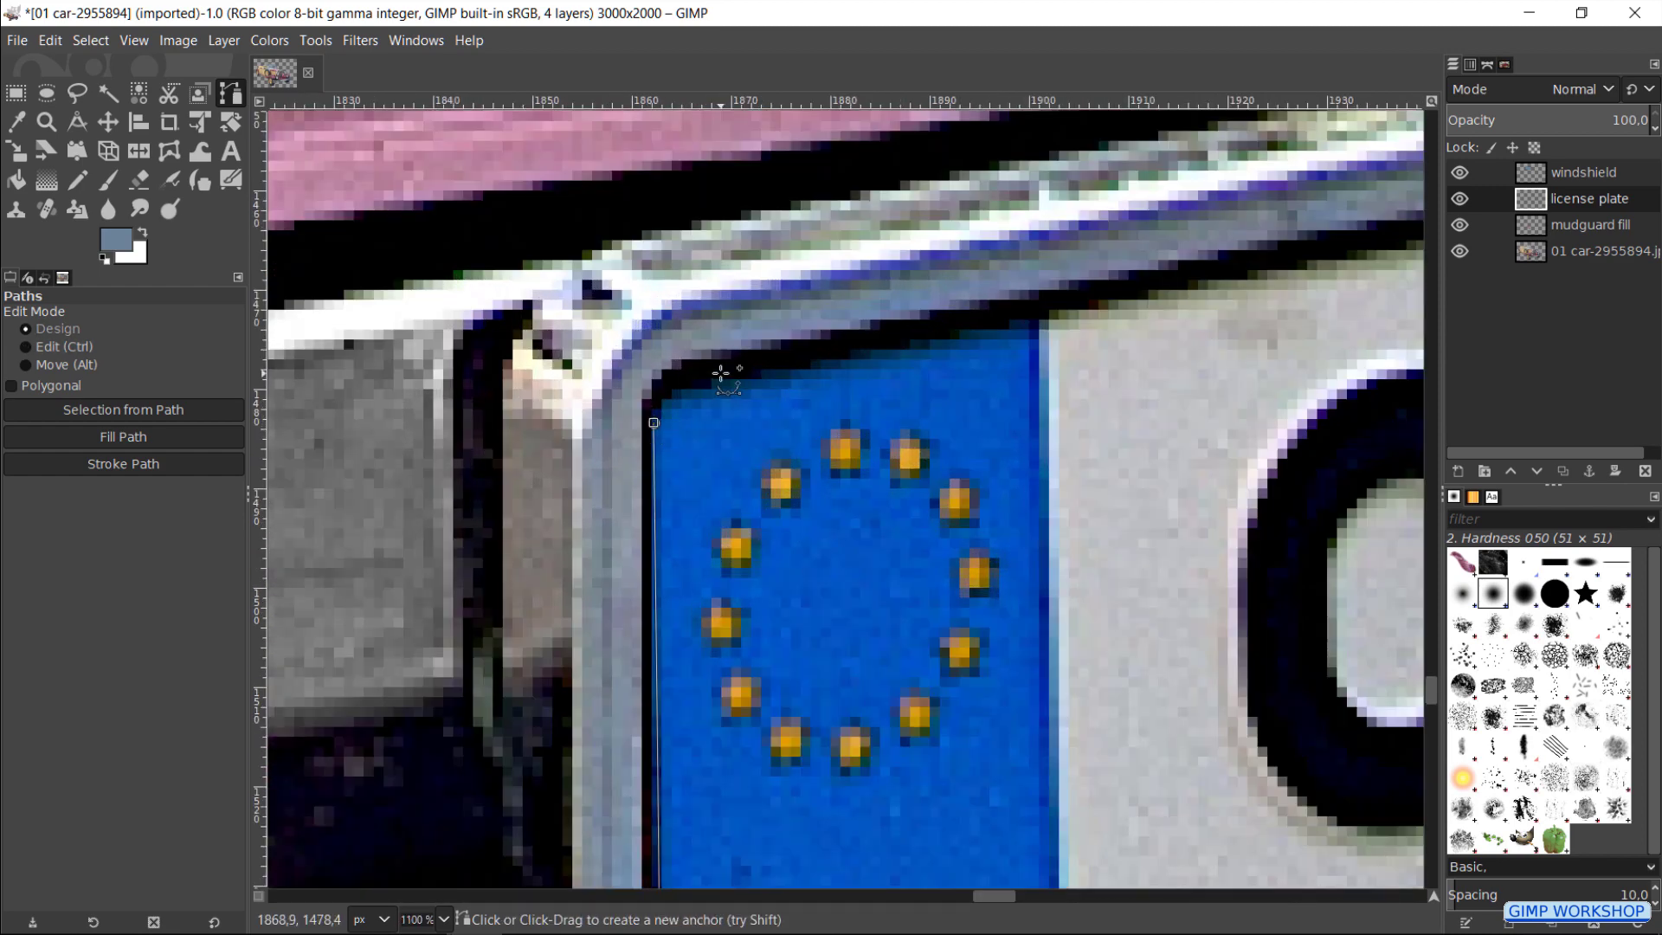
{"action": "left_click_drag", "start_coordinate": [649, 423], "coordinate": [796, 369]}
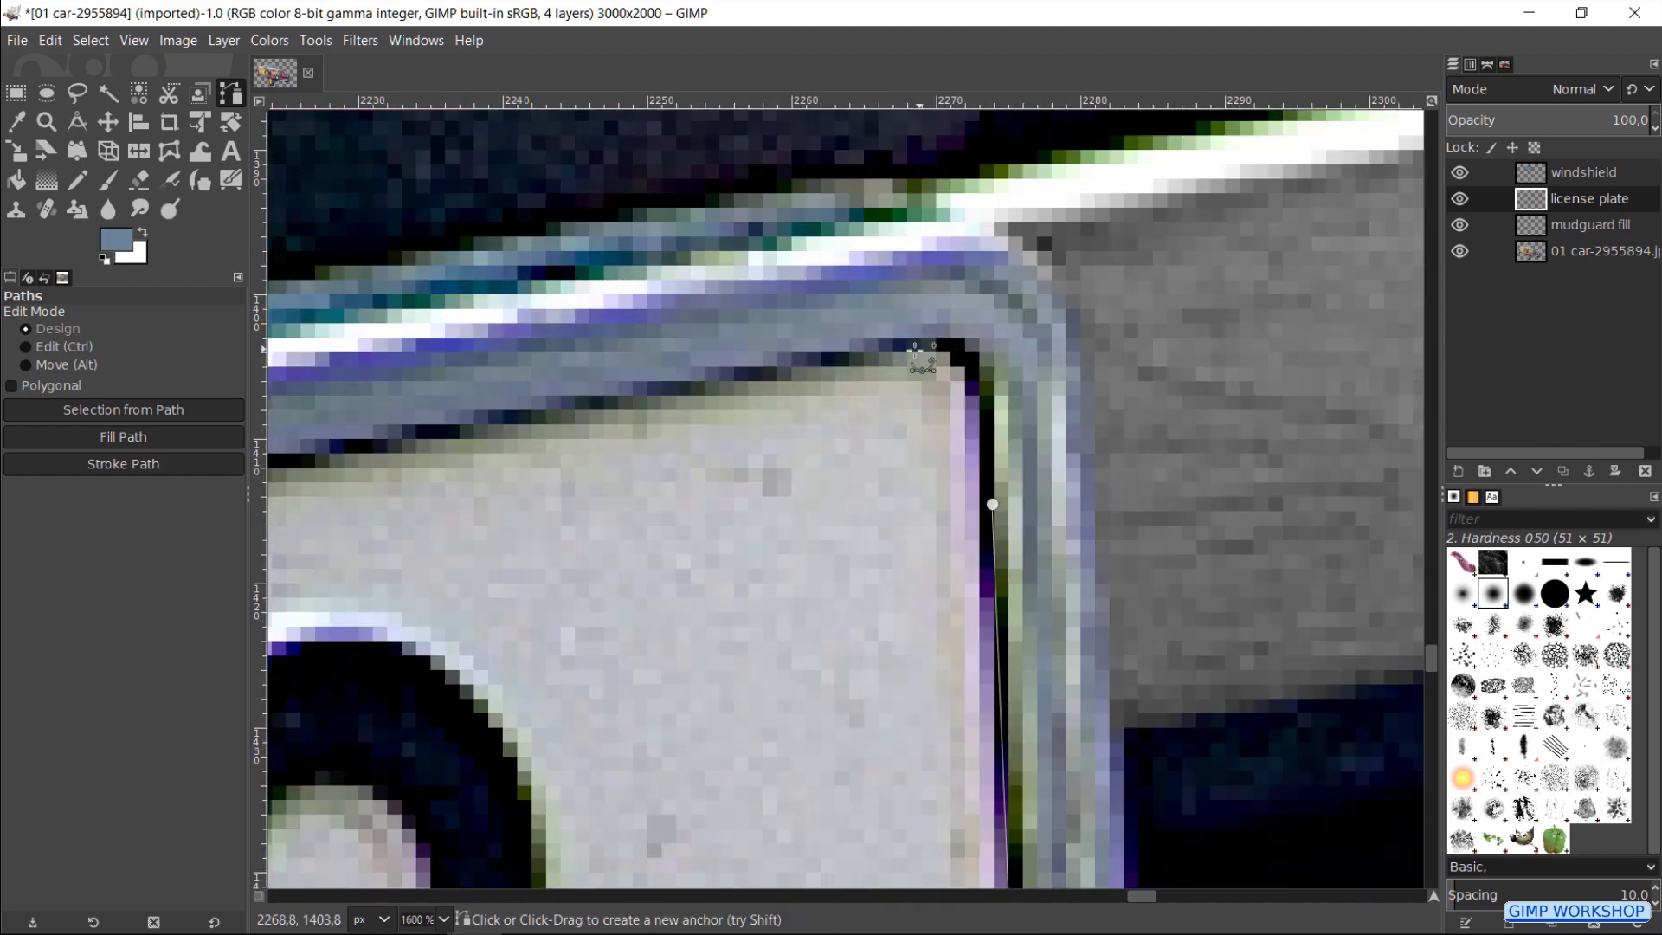
{"action": "left_click_drag", "start_coordinate": [958, 349], "coordinate": [881, 343]}
{"action": "left_click_drag", "start_coordinate": [992, 413], "coordinate": [1001, 509]}
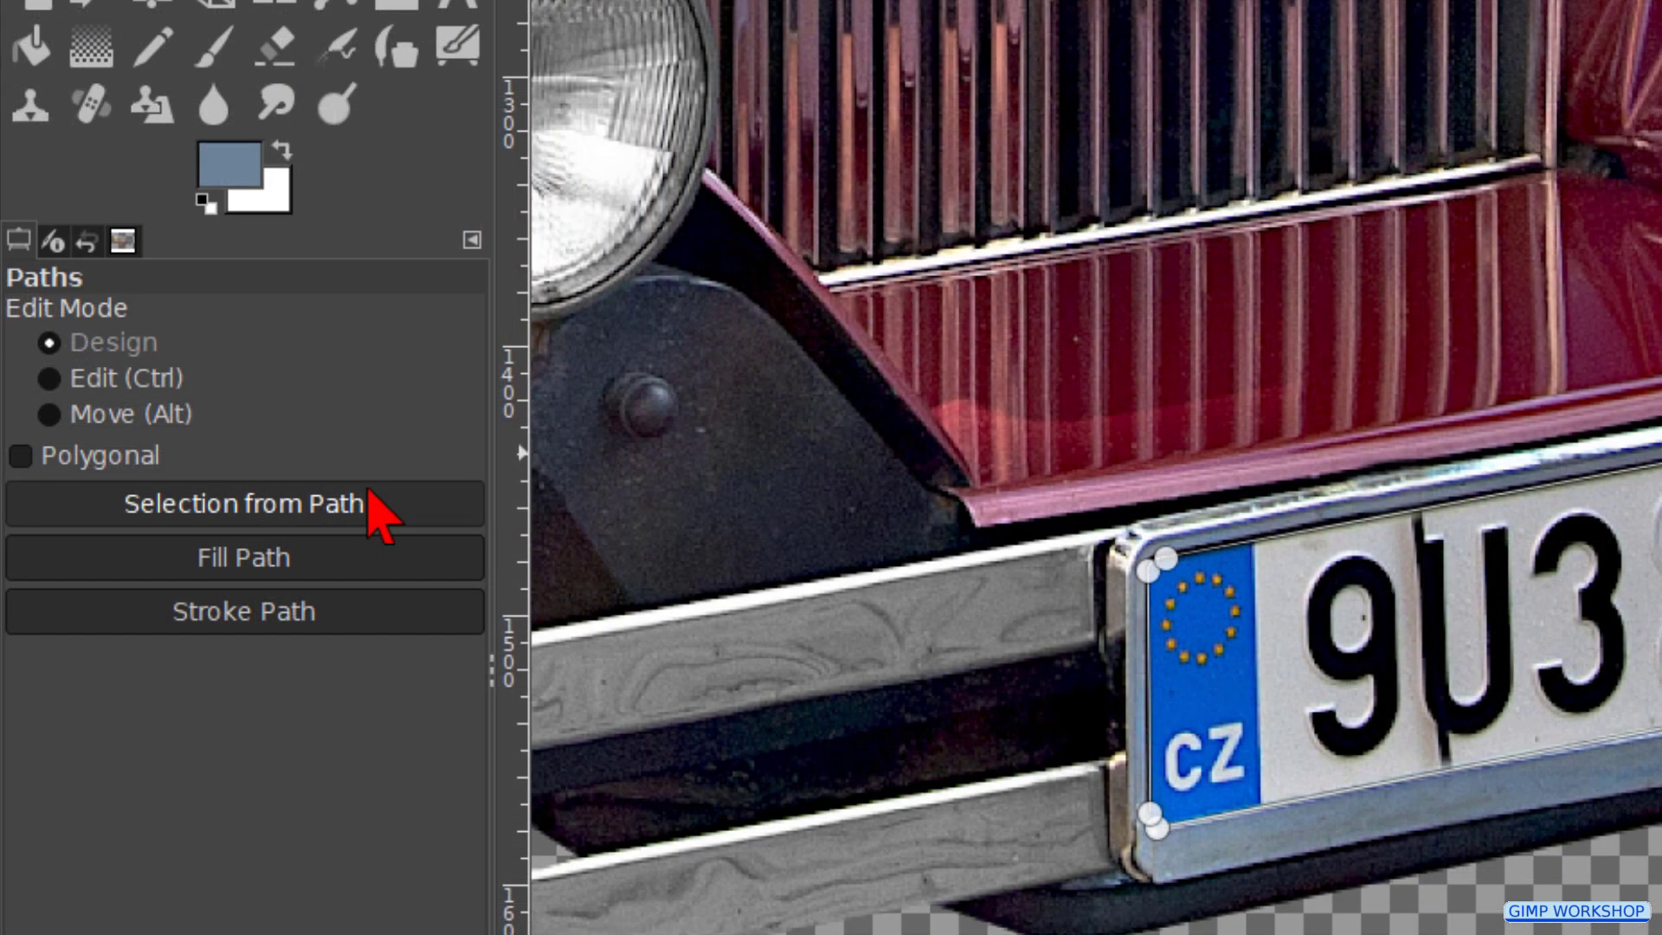
{"action": "left_click", "coordinate": [378, 512]}
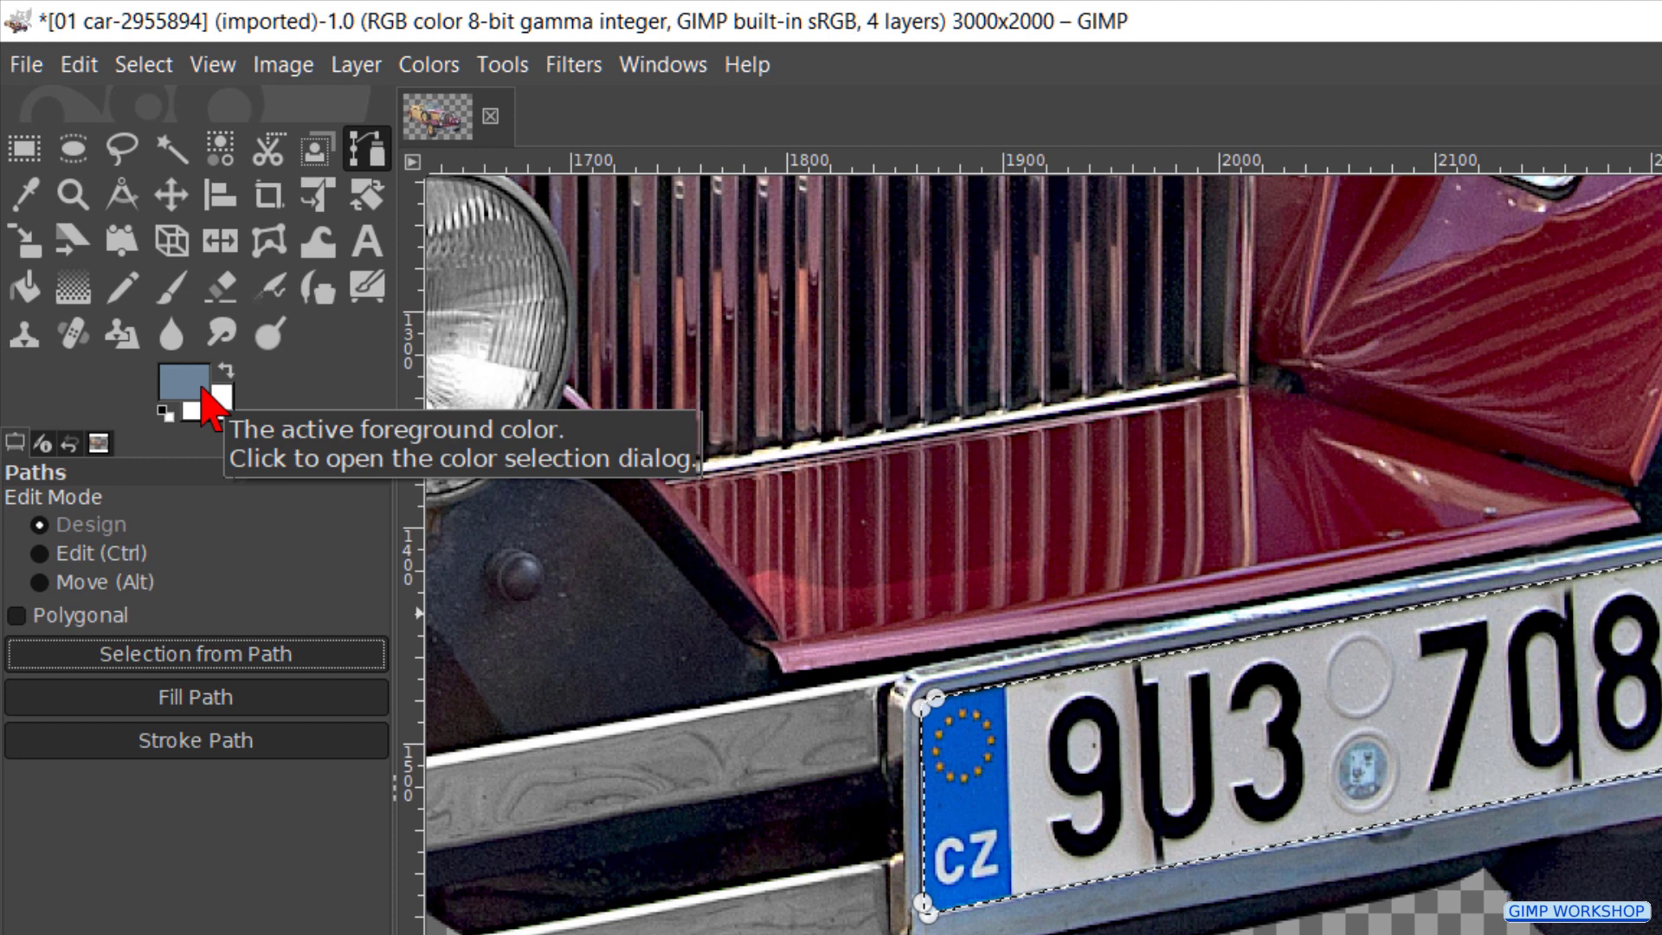
Step: Fill the plate selection with foreground colour 8a8a8a
{"action": "left_click", "coordinate": [195, 388]}
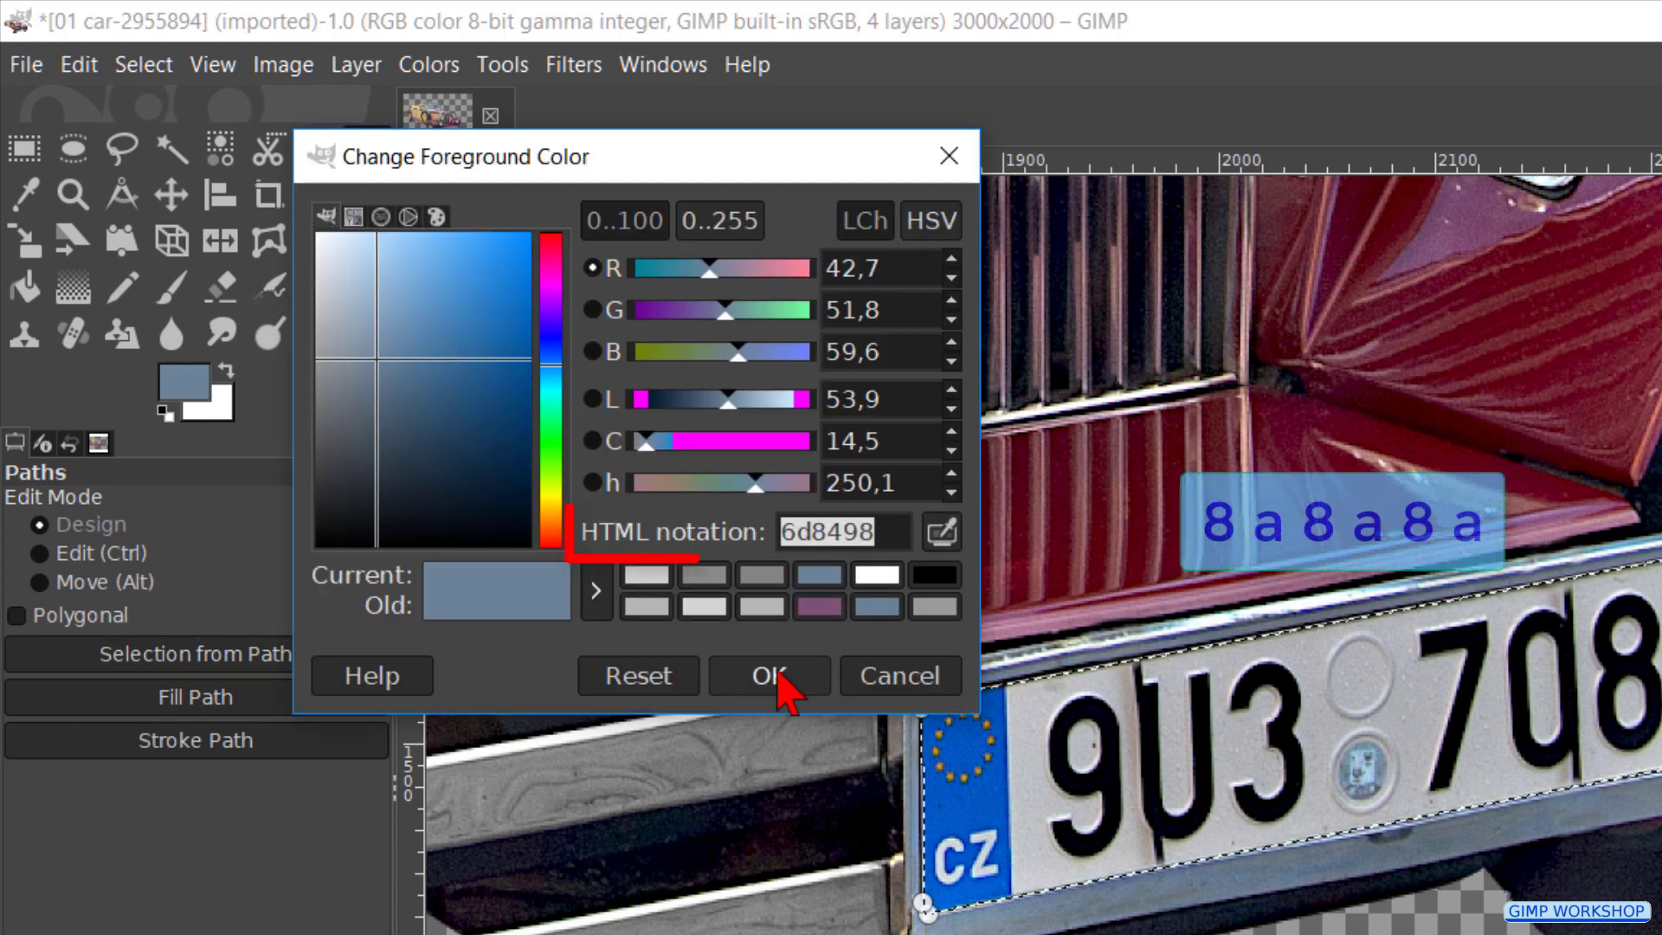
{"action": "type", "text": "8a8"}
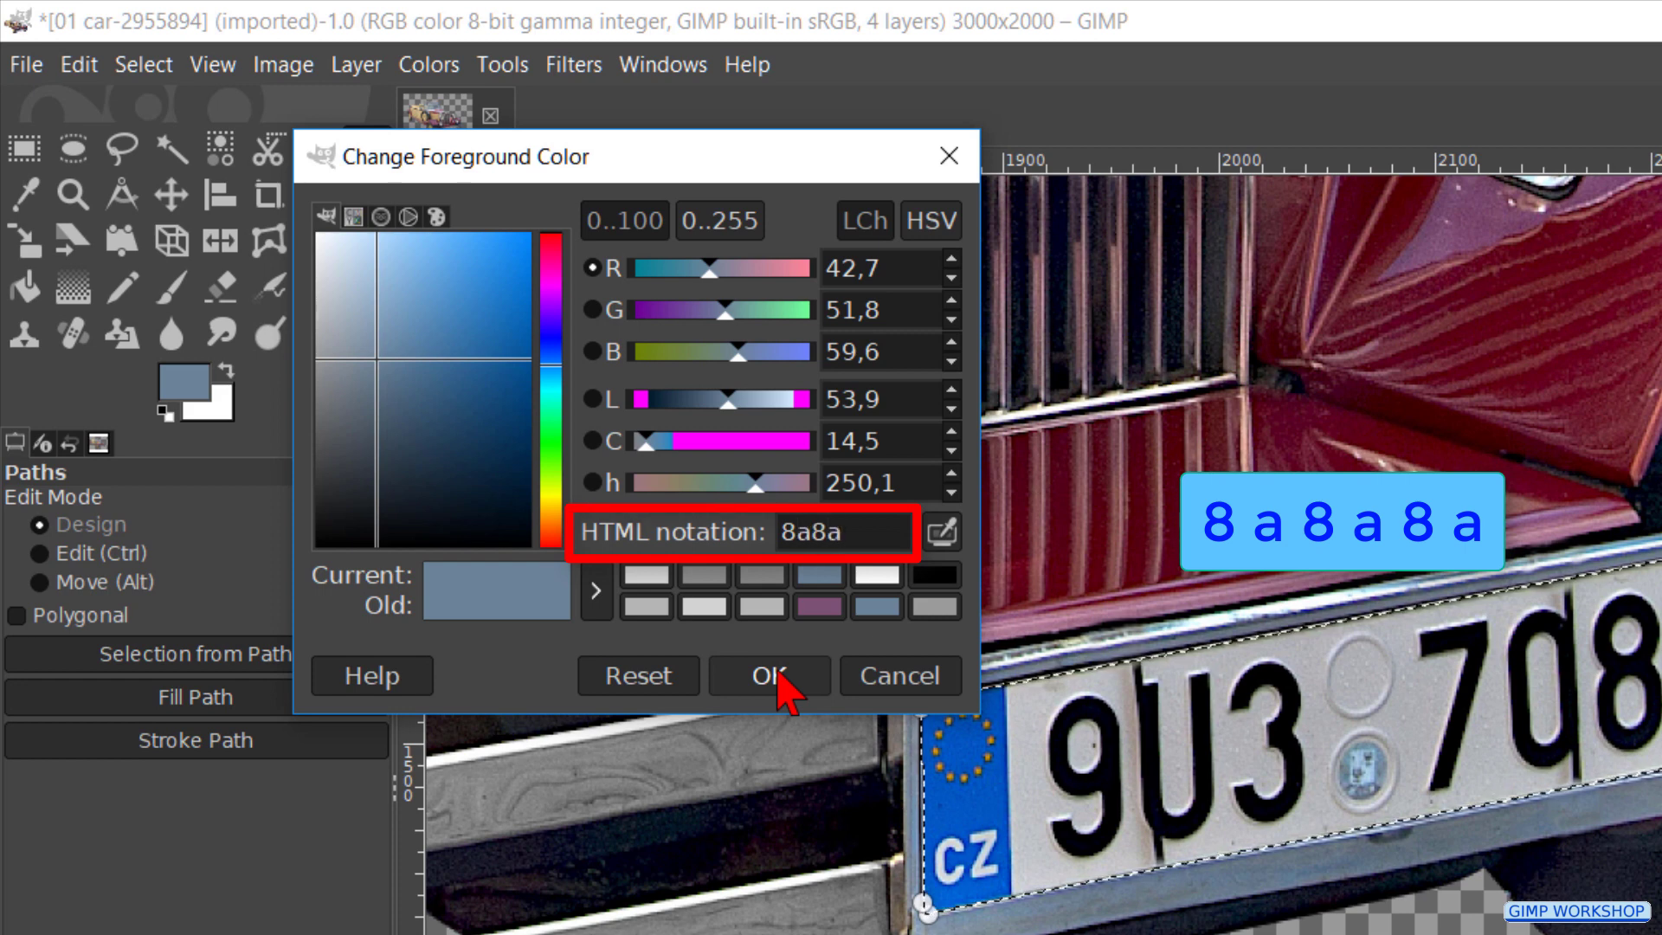
{"action": "type", "text": "a"}
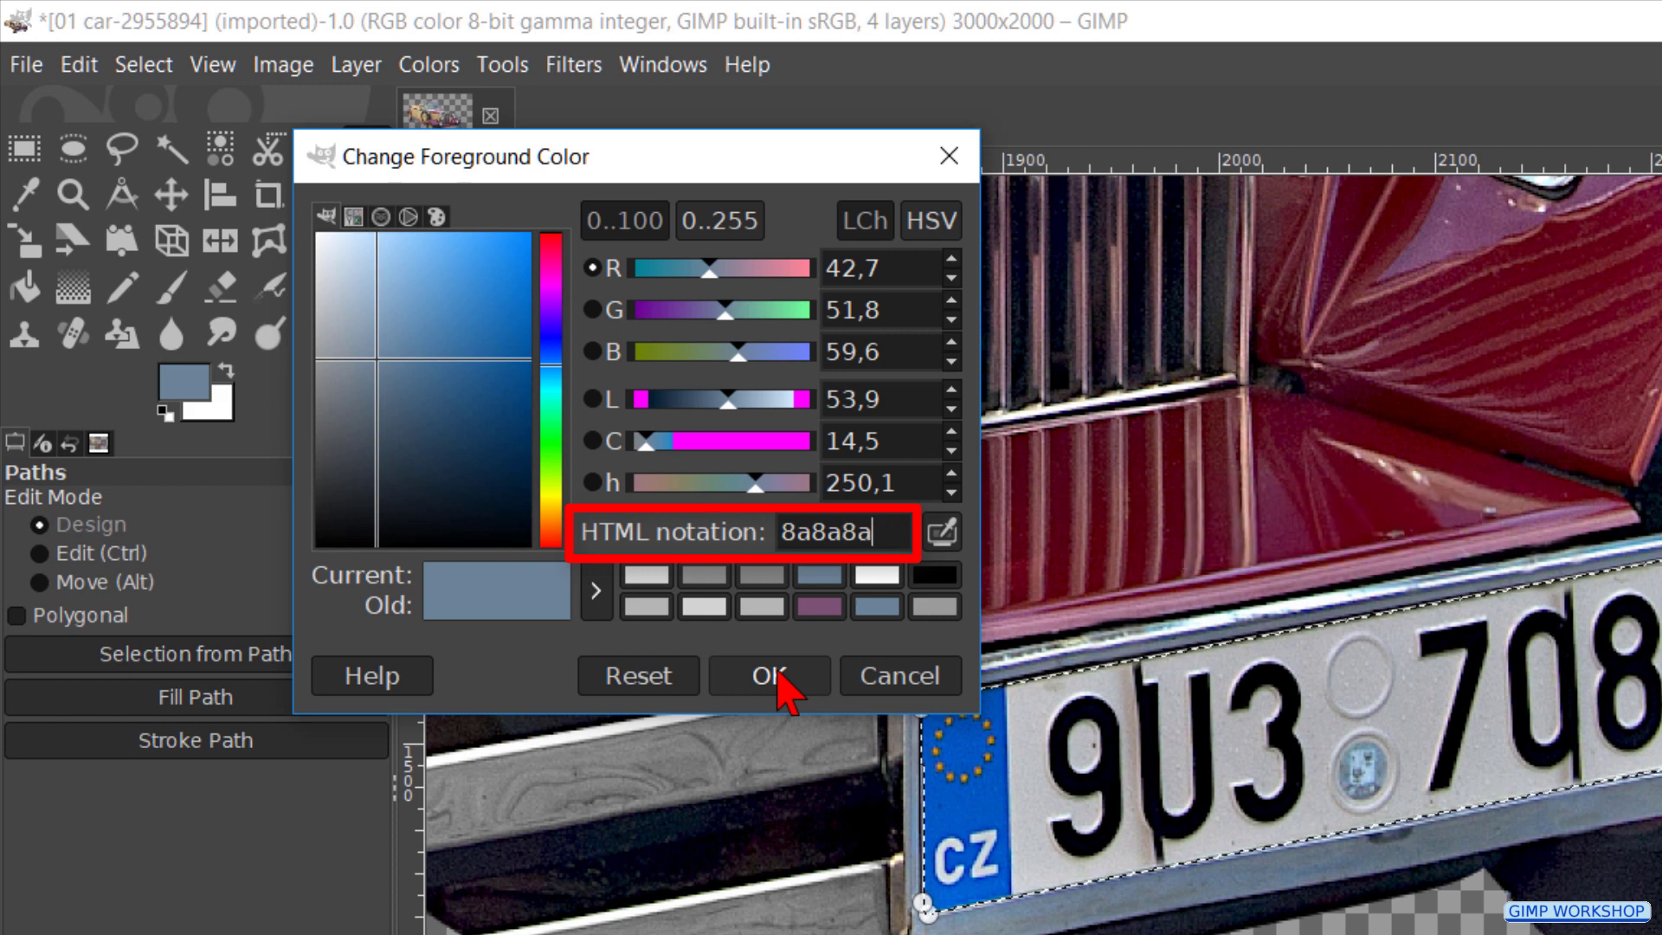
{"action": "key", "text": "Return"}
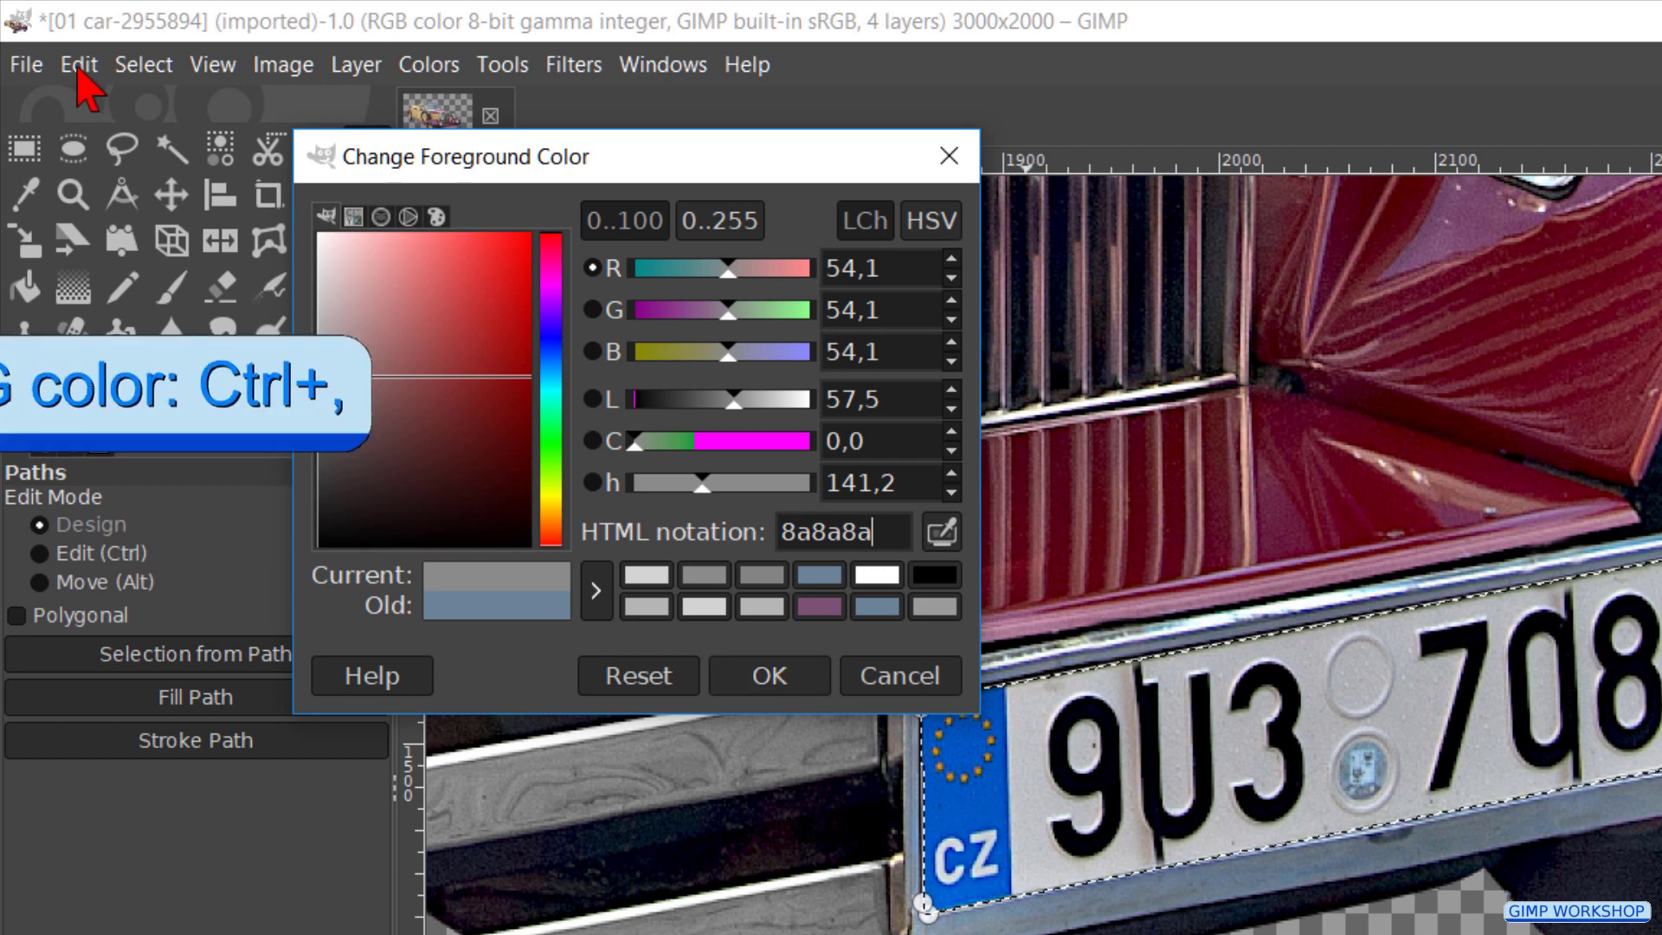
{"action": "left_click", "coordinate": [79, 65]}
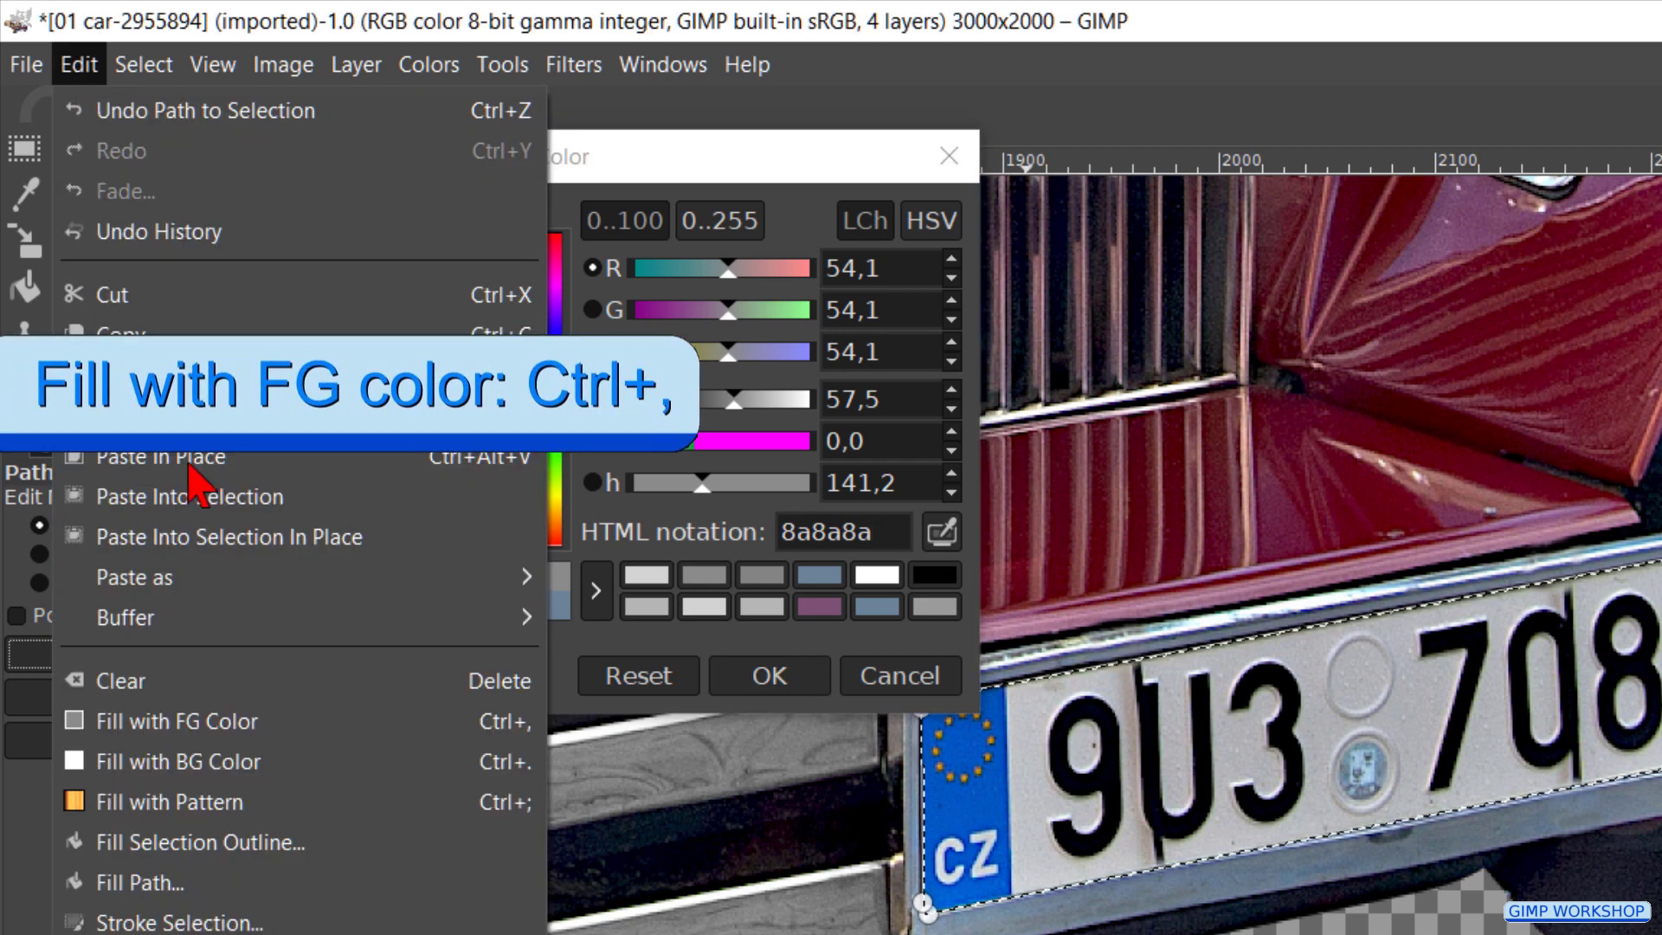
{"action": "left_click", "coordinate": [217, 723]}
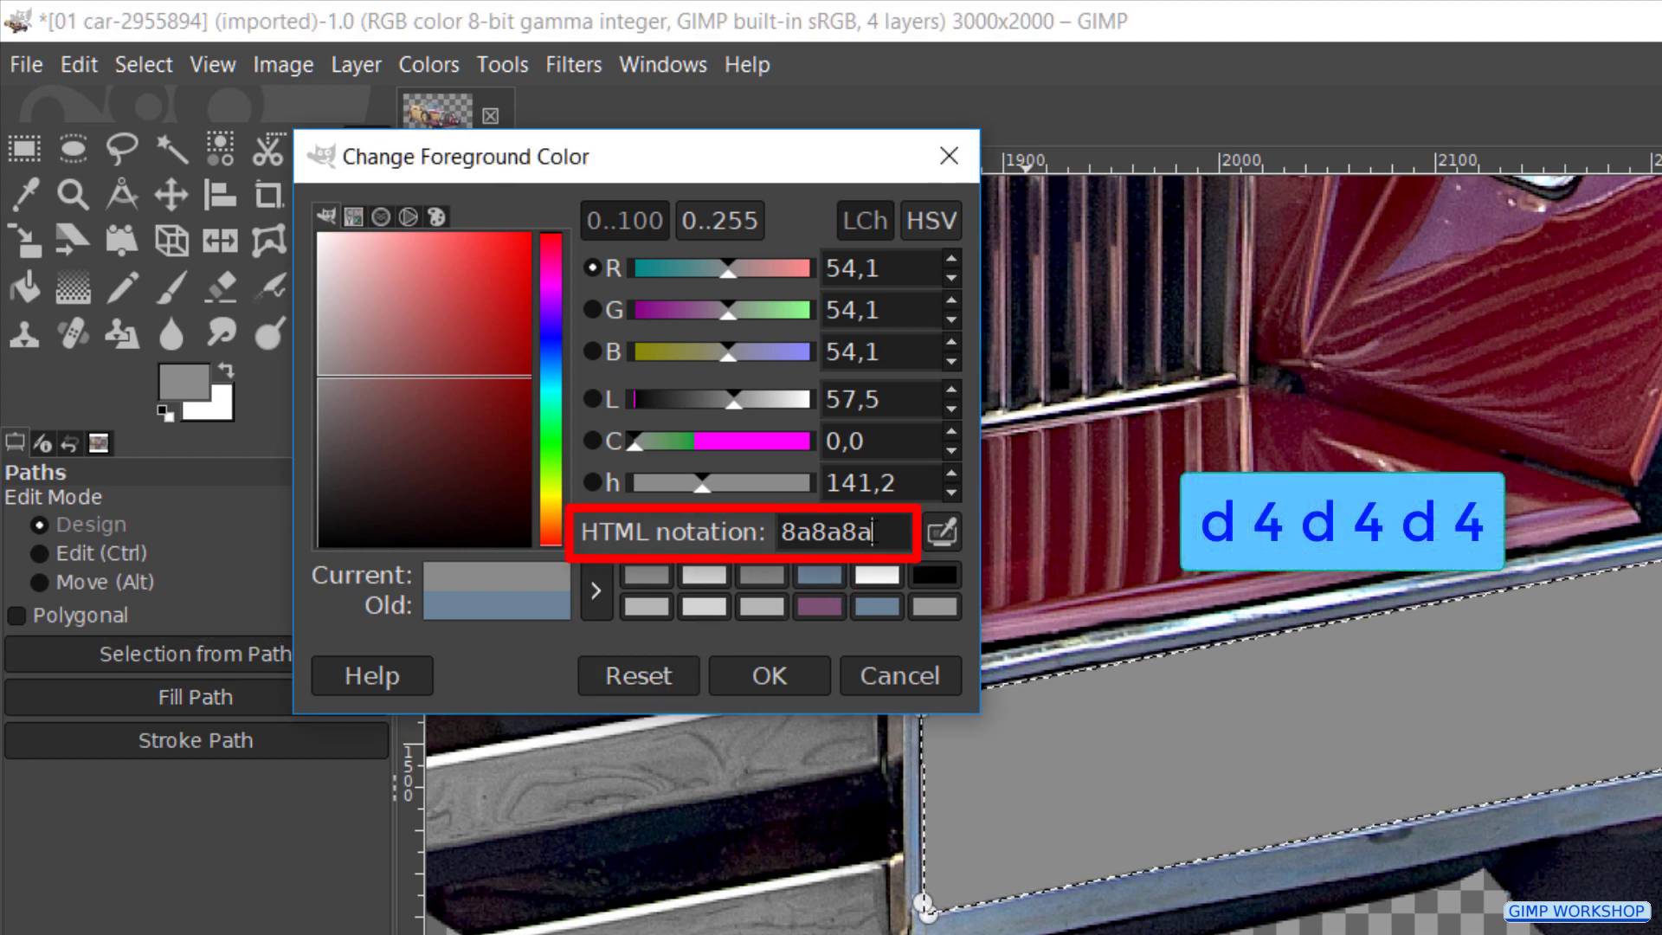
Step: Set the foreground colour to light grey d4d4d4
{"action": "double_click", "coordinate": [843, 531]}
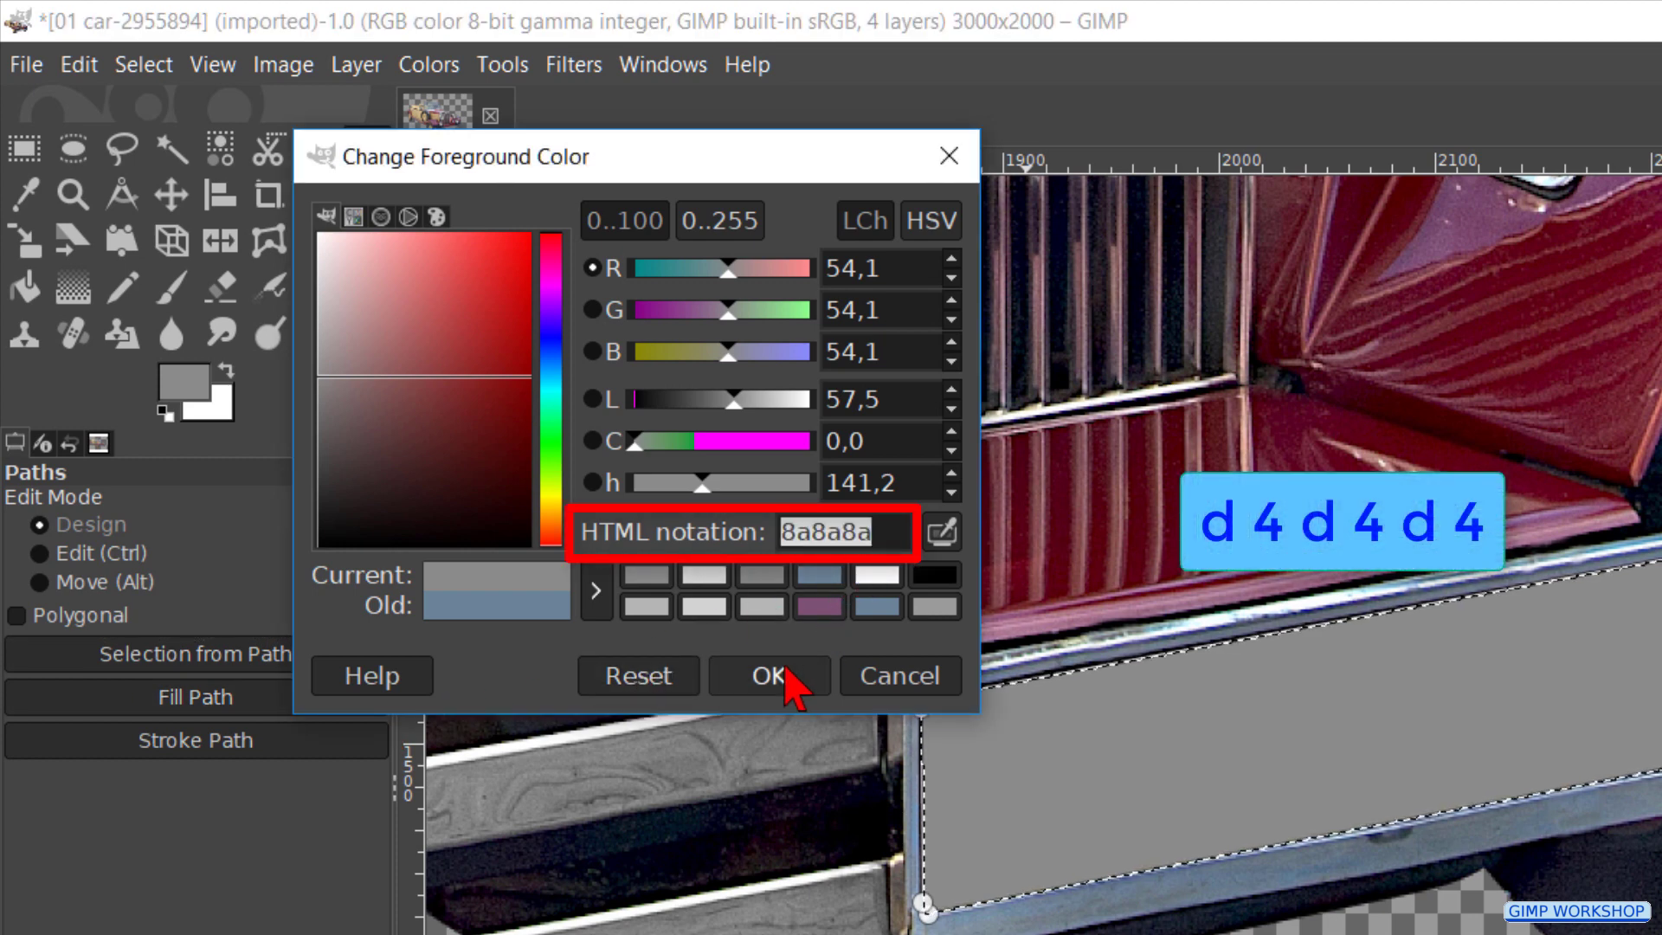
{"action": "type", "text": "d4"}
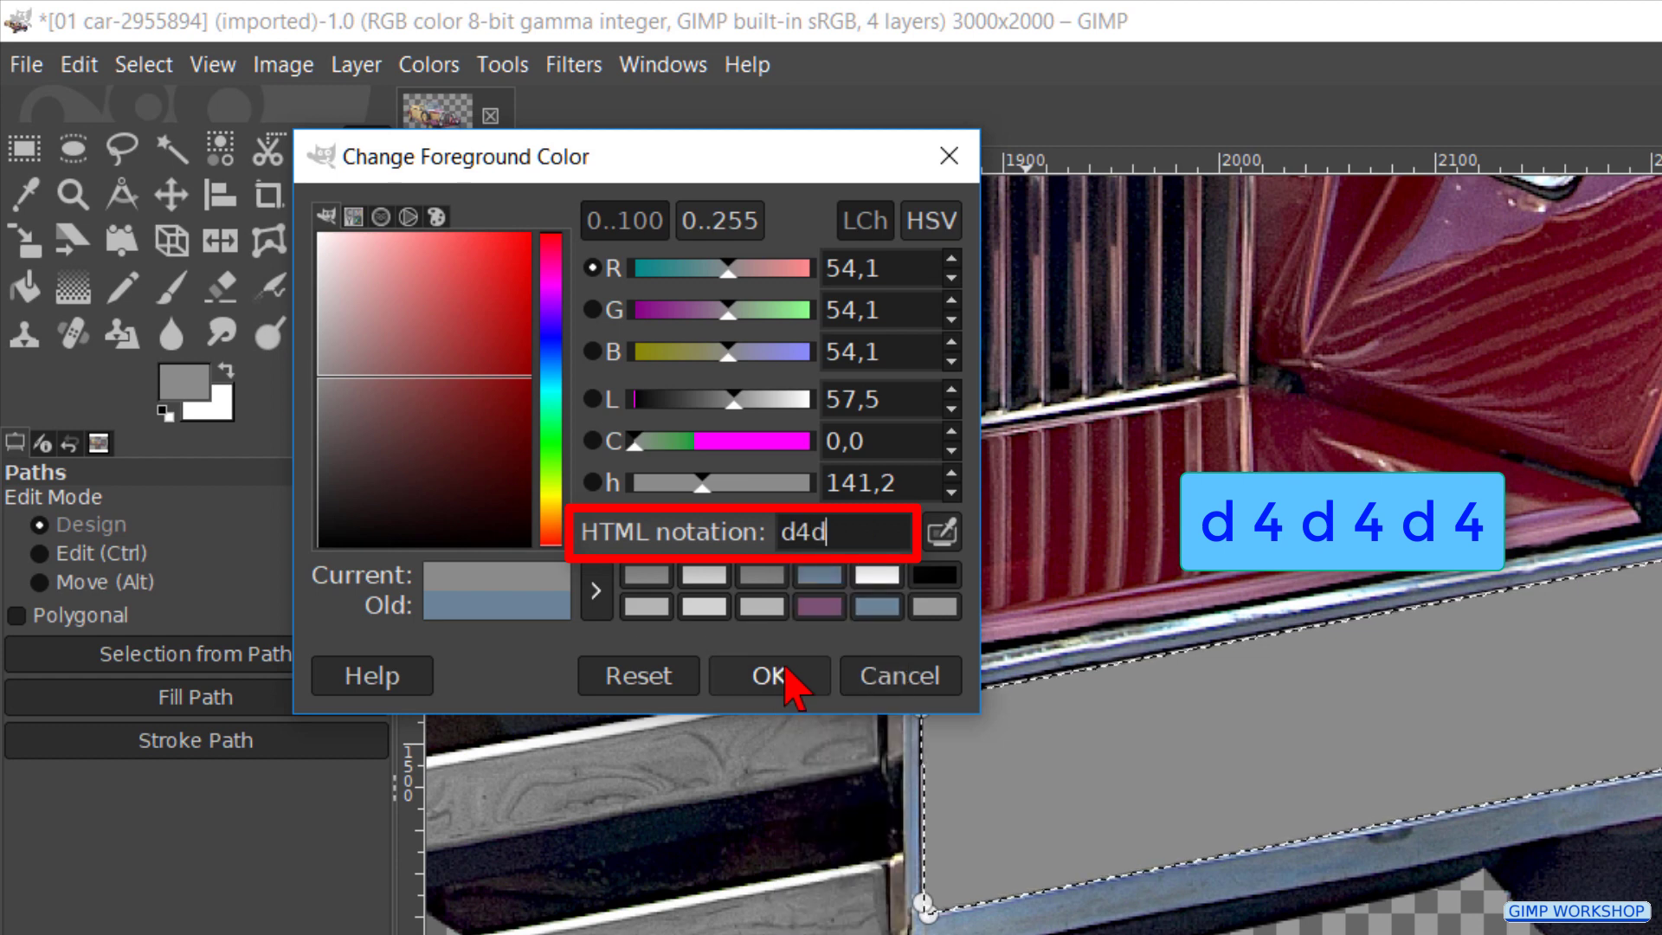
{"action": "type", "text": "d4"}
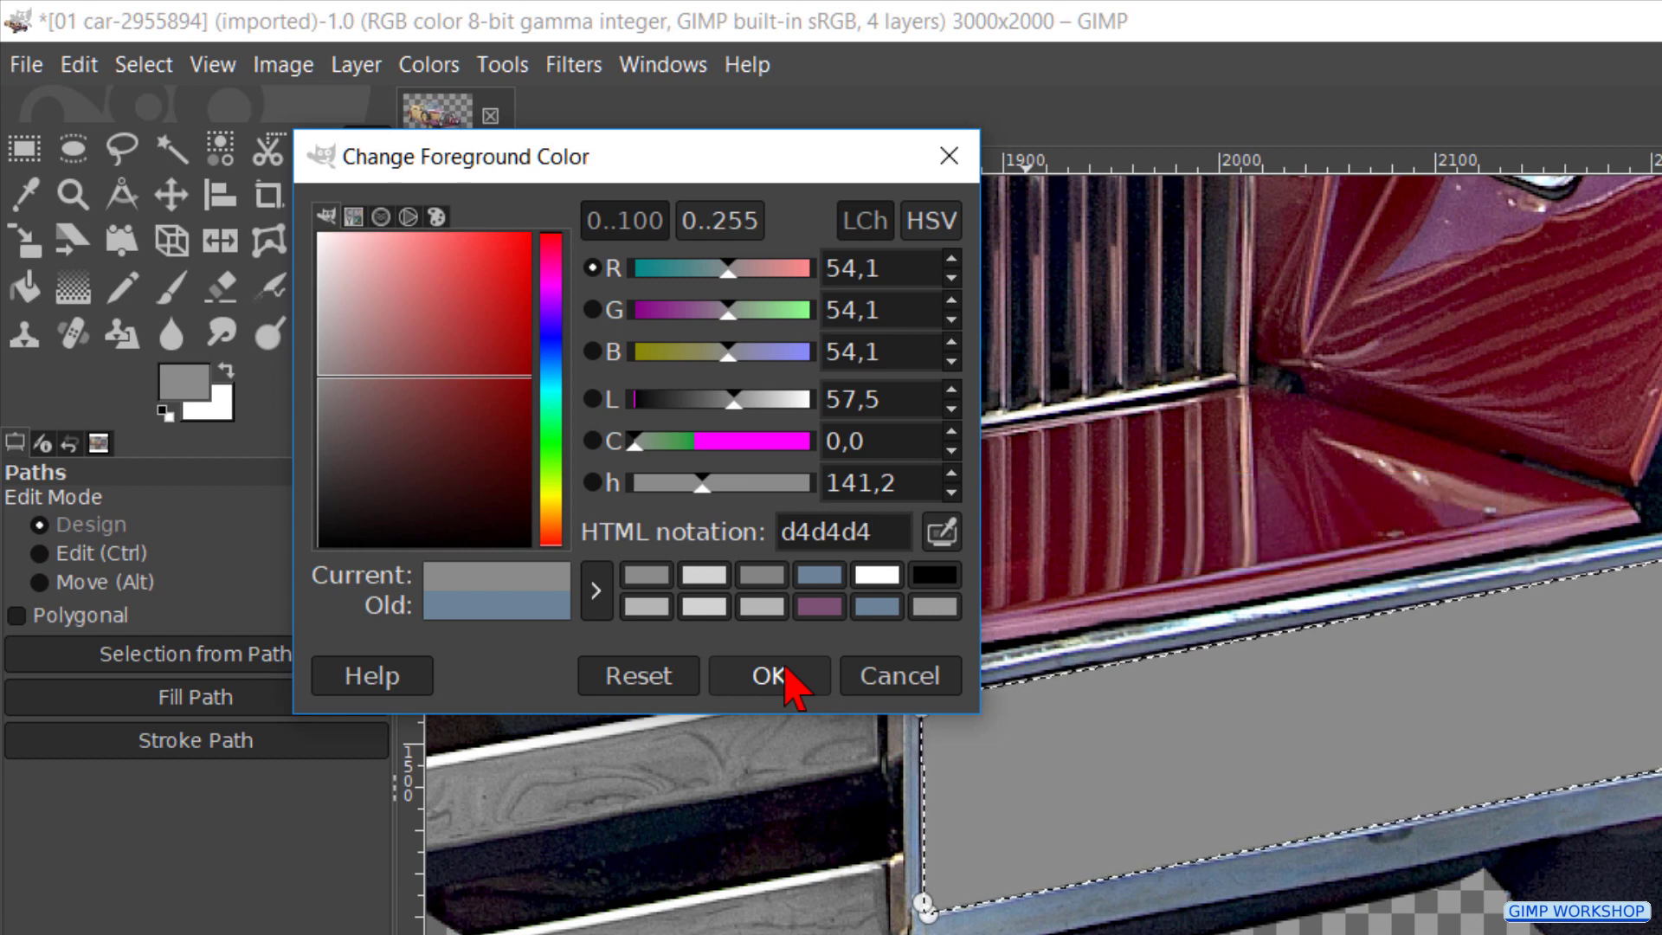
{"action": "key", "text": "Return"}
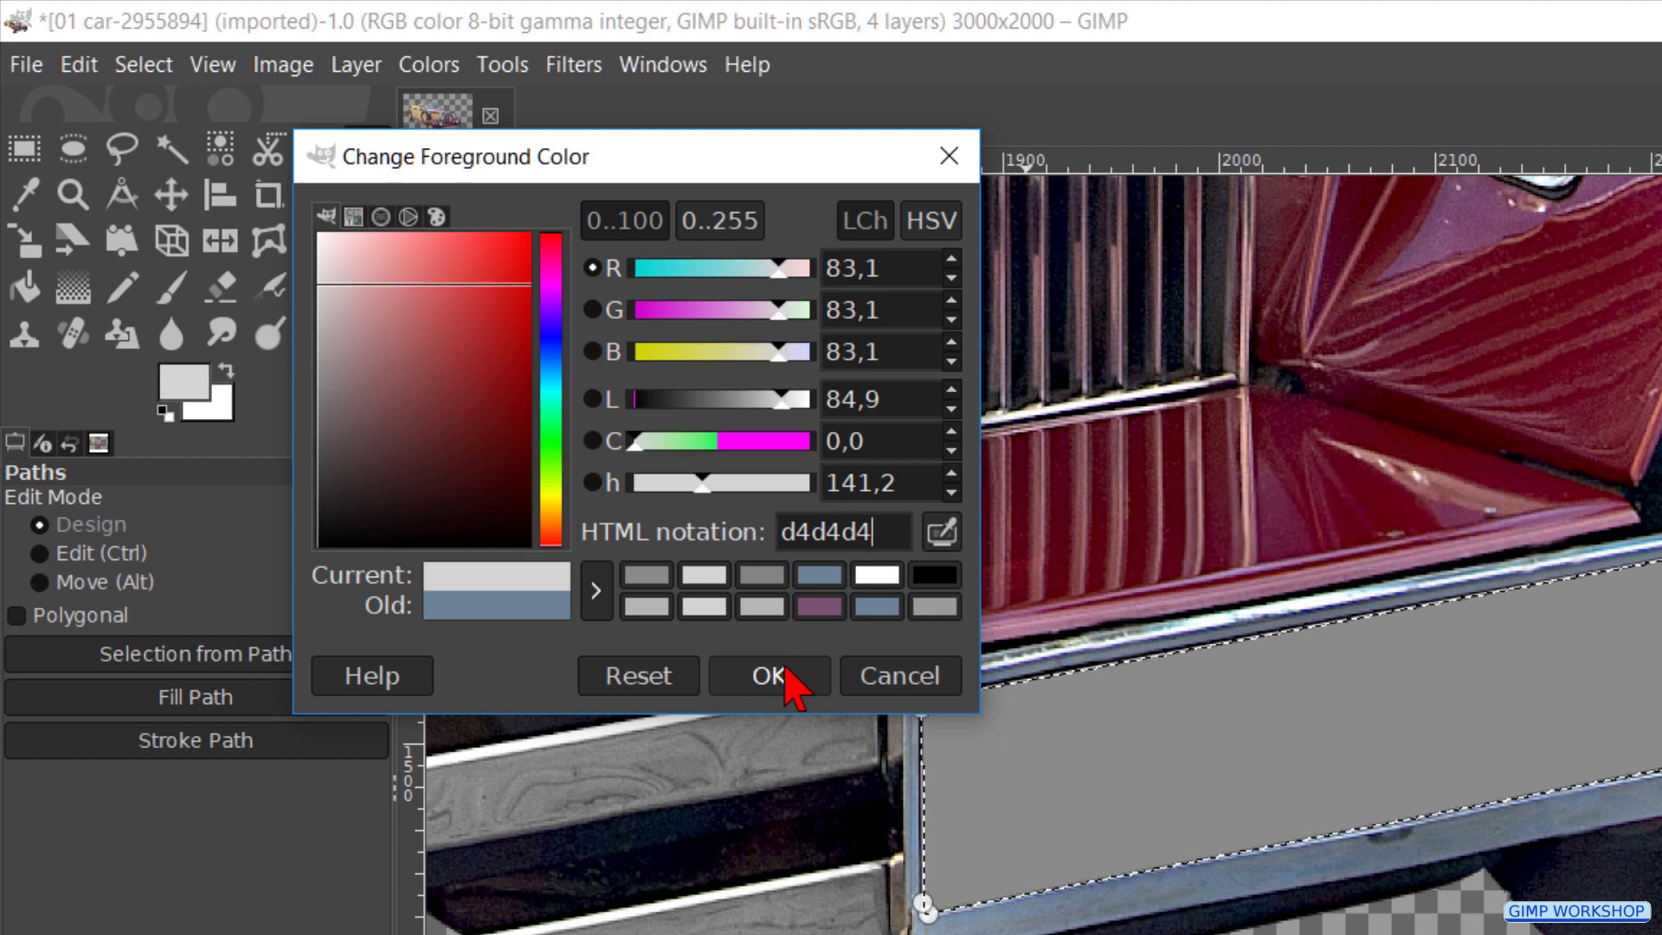
{"action": "left_click", "coordinate": [769, 675]}
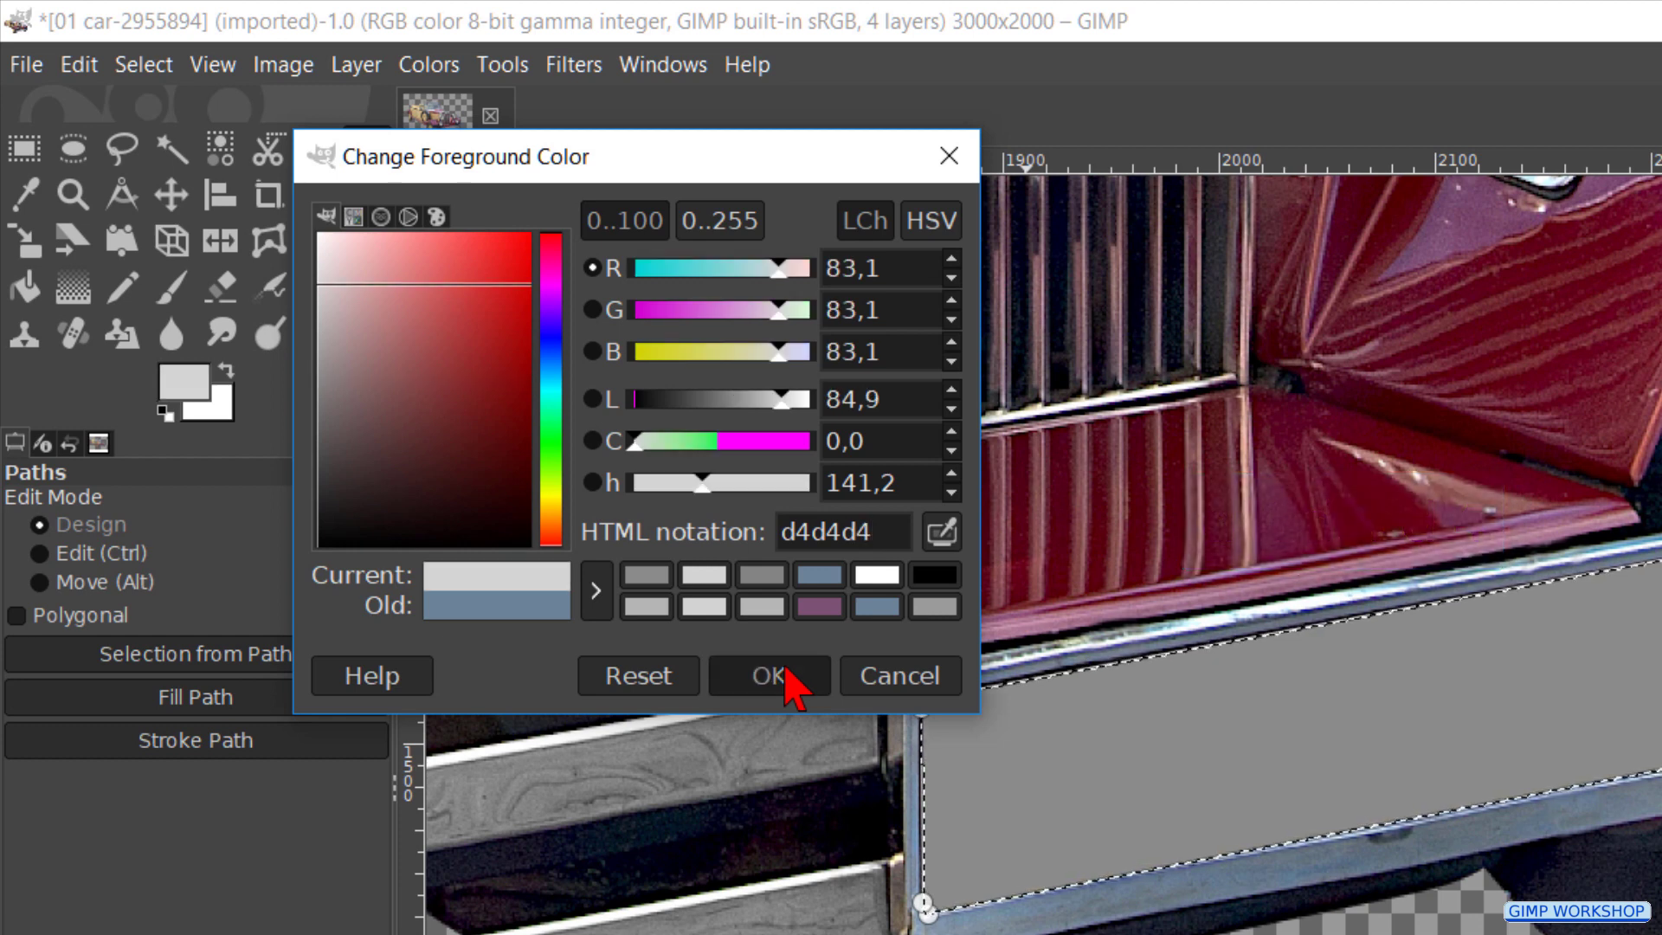
Step: Paint three straight diagonal streaks over the plate with the Hardness 025 brush, then deselect
{"action": "left_click", "coordinate": [173, 288]}
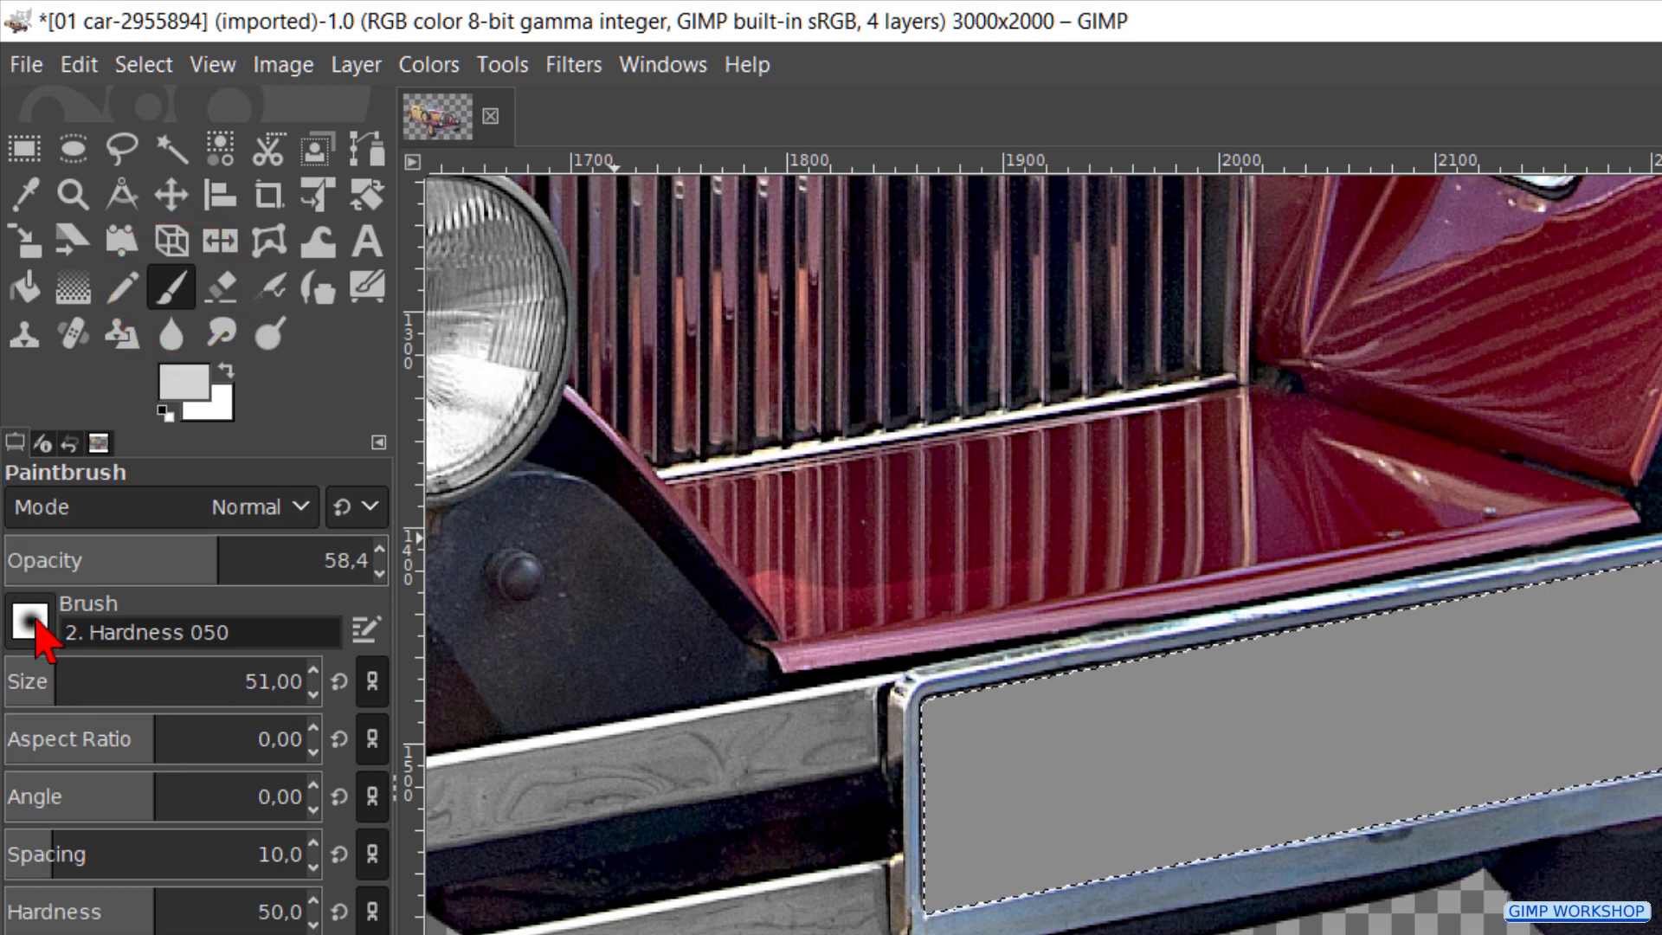
{"action": "left_click", "coordinate": [35, 627]}
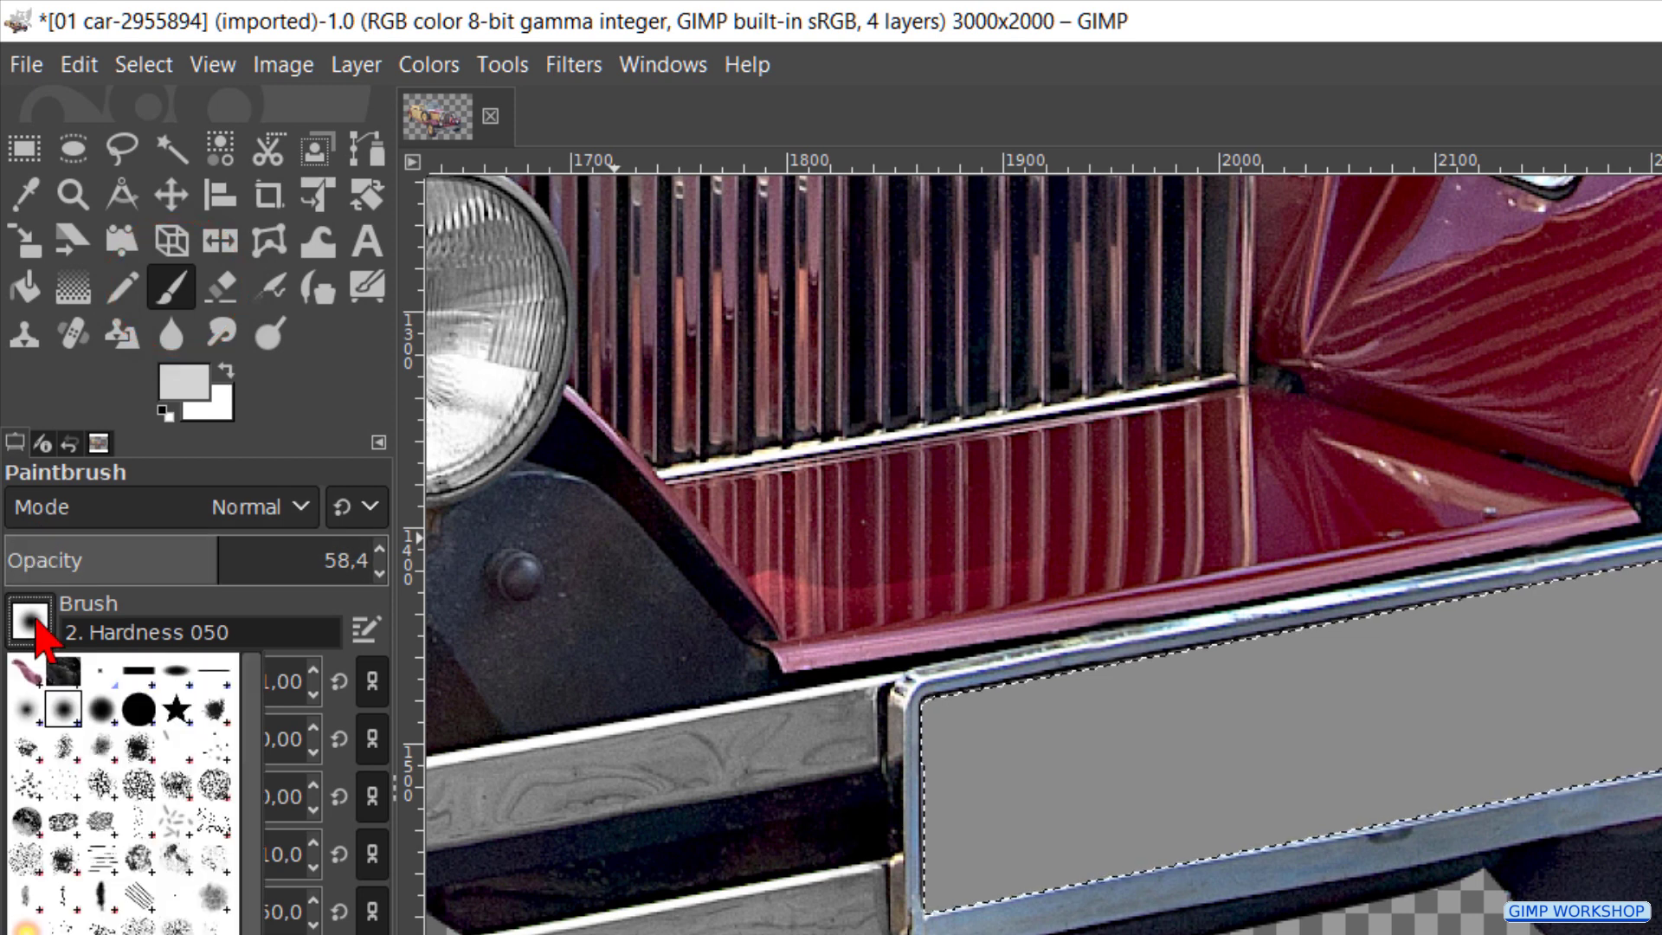
{"action": "left_click", "coordinate": [29, 716]}
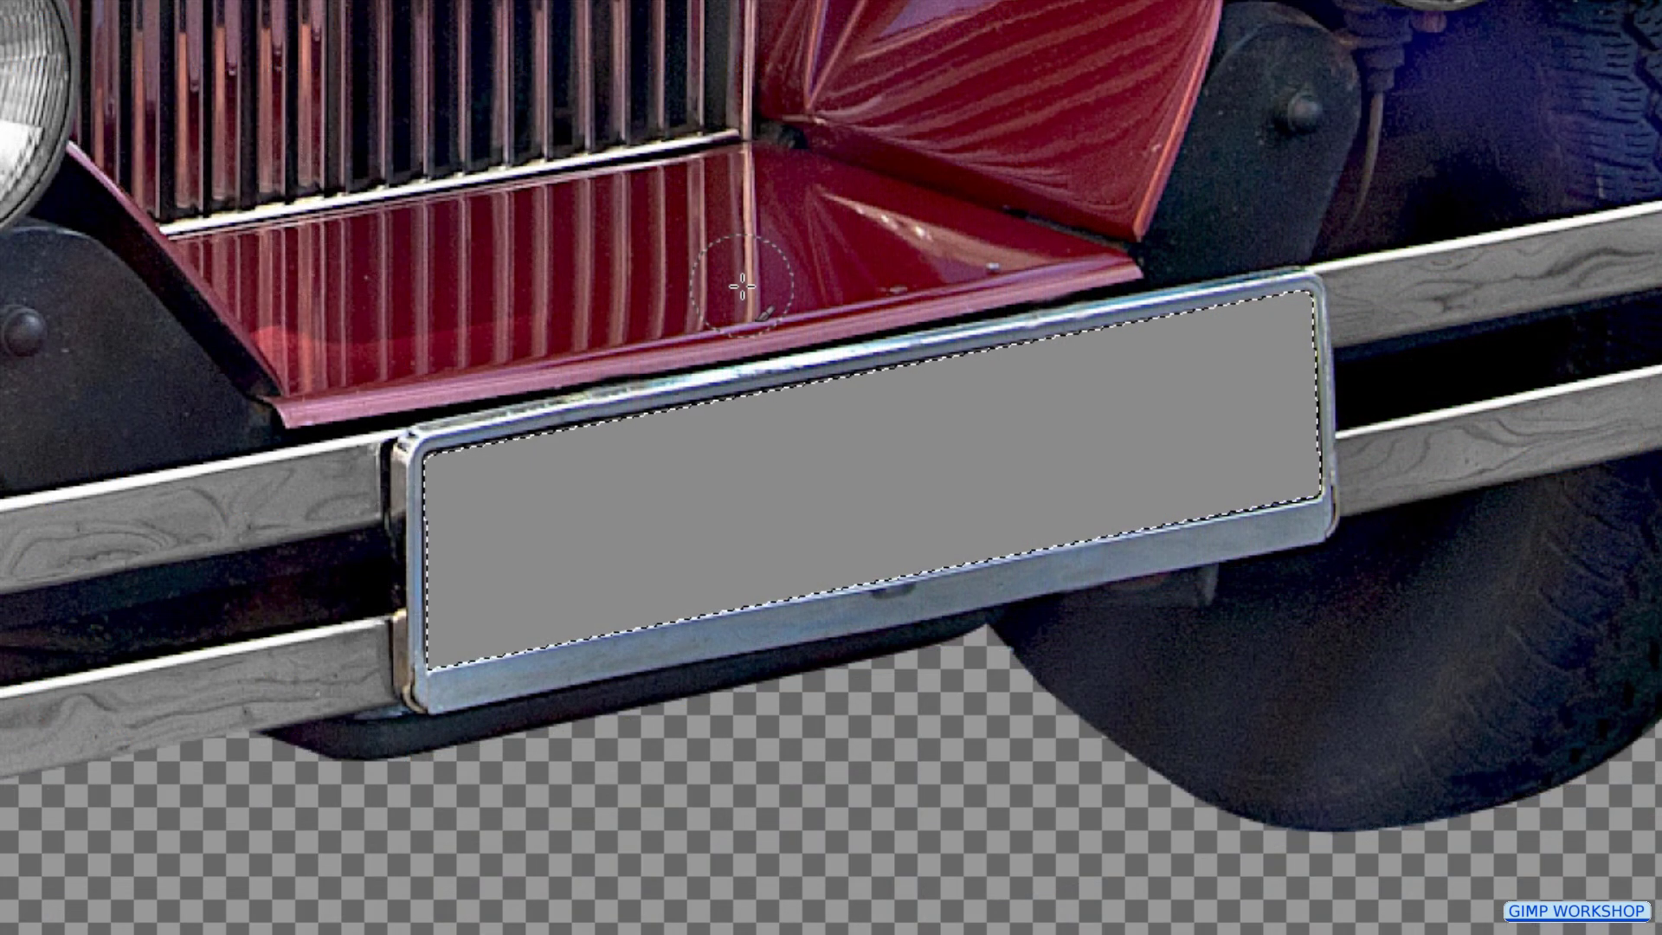
{"action": "left_click", "coordinate": [741, 286]}
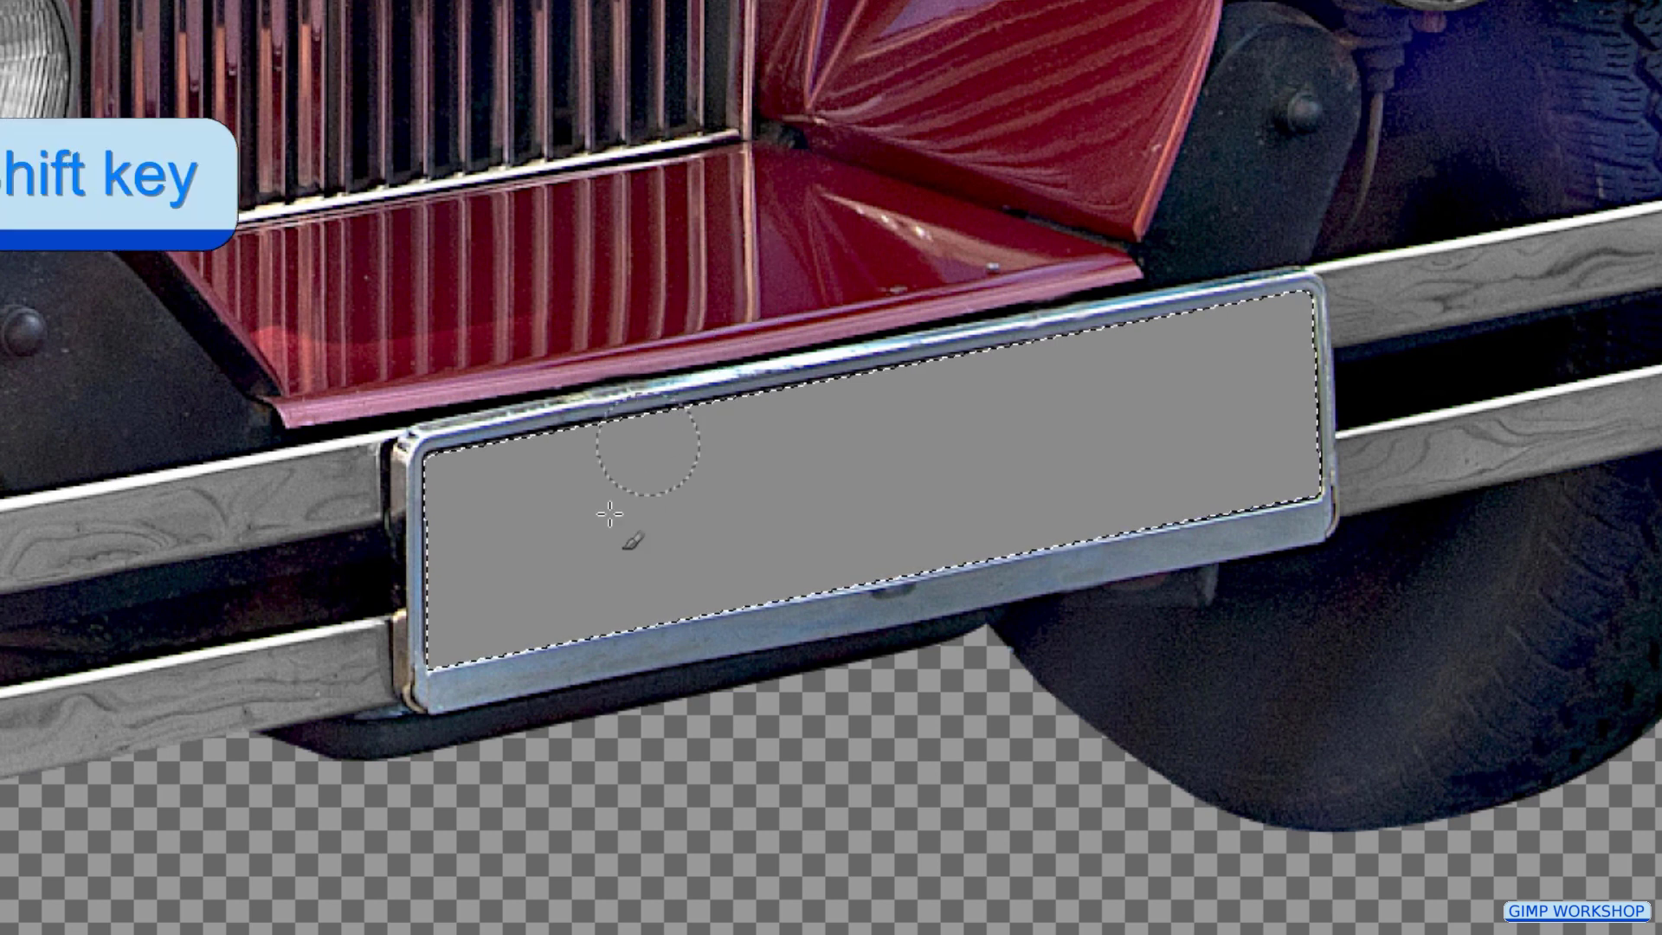
{"action": "left_click", "coordinate": [516, 782], "text": "shift"}
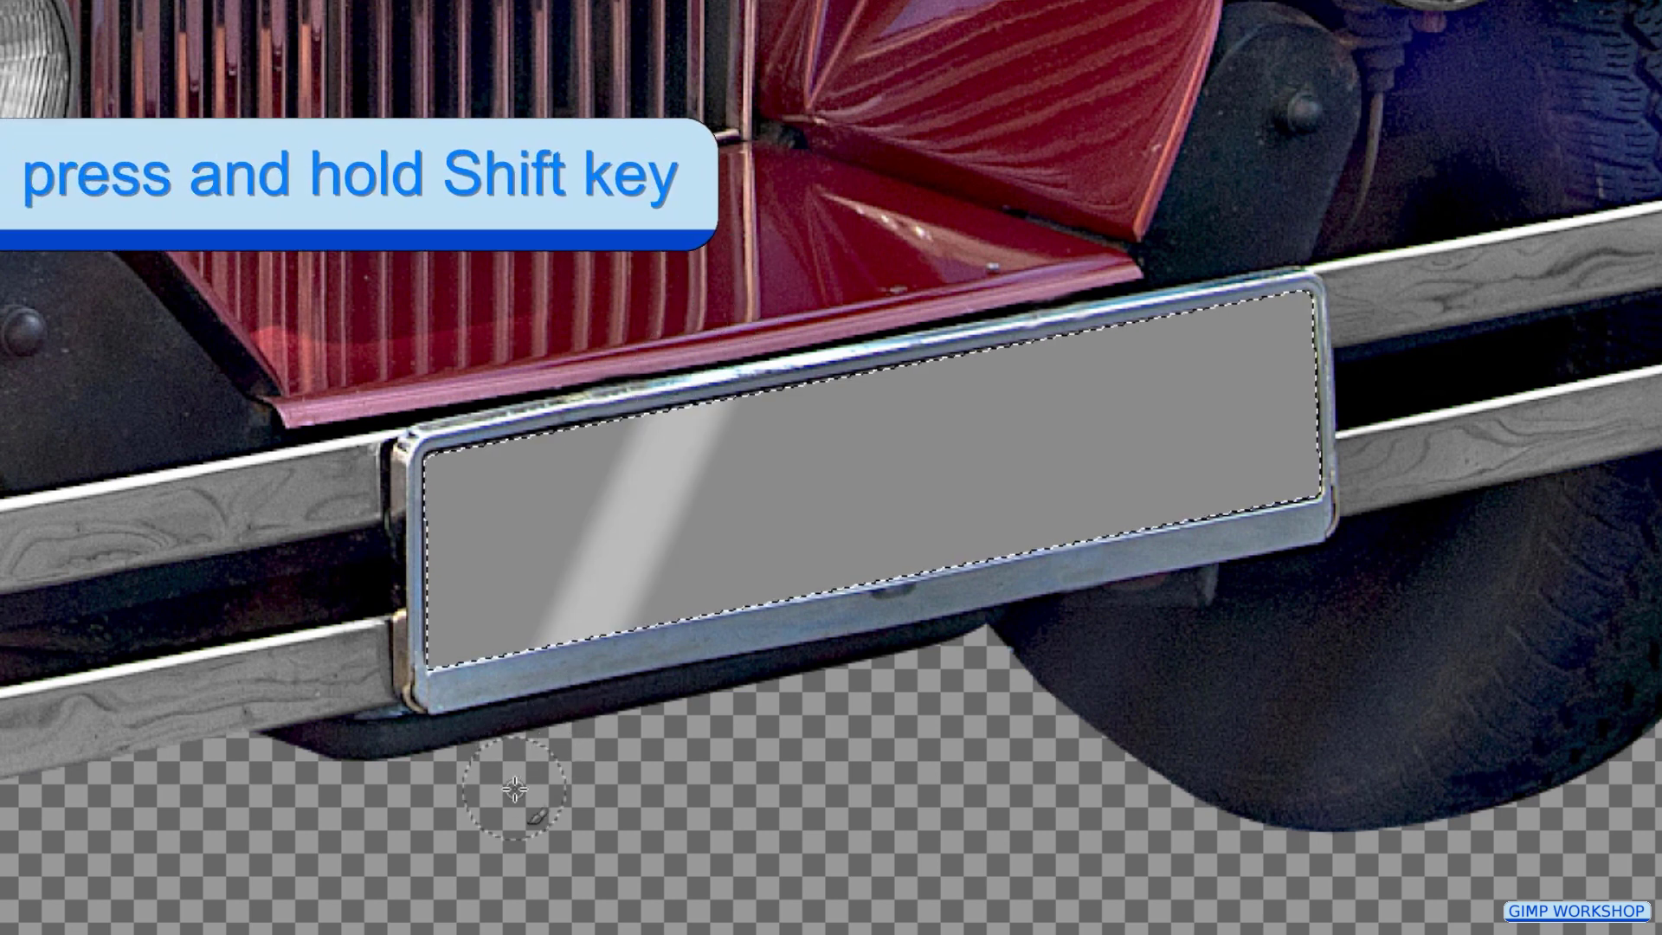
{"action": "left_click", "coordinate": [910, 275]}
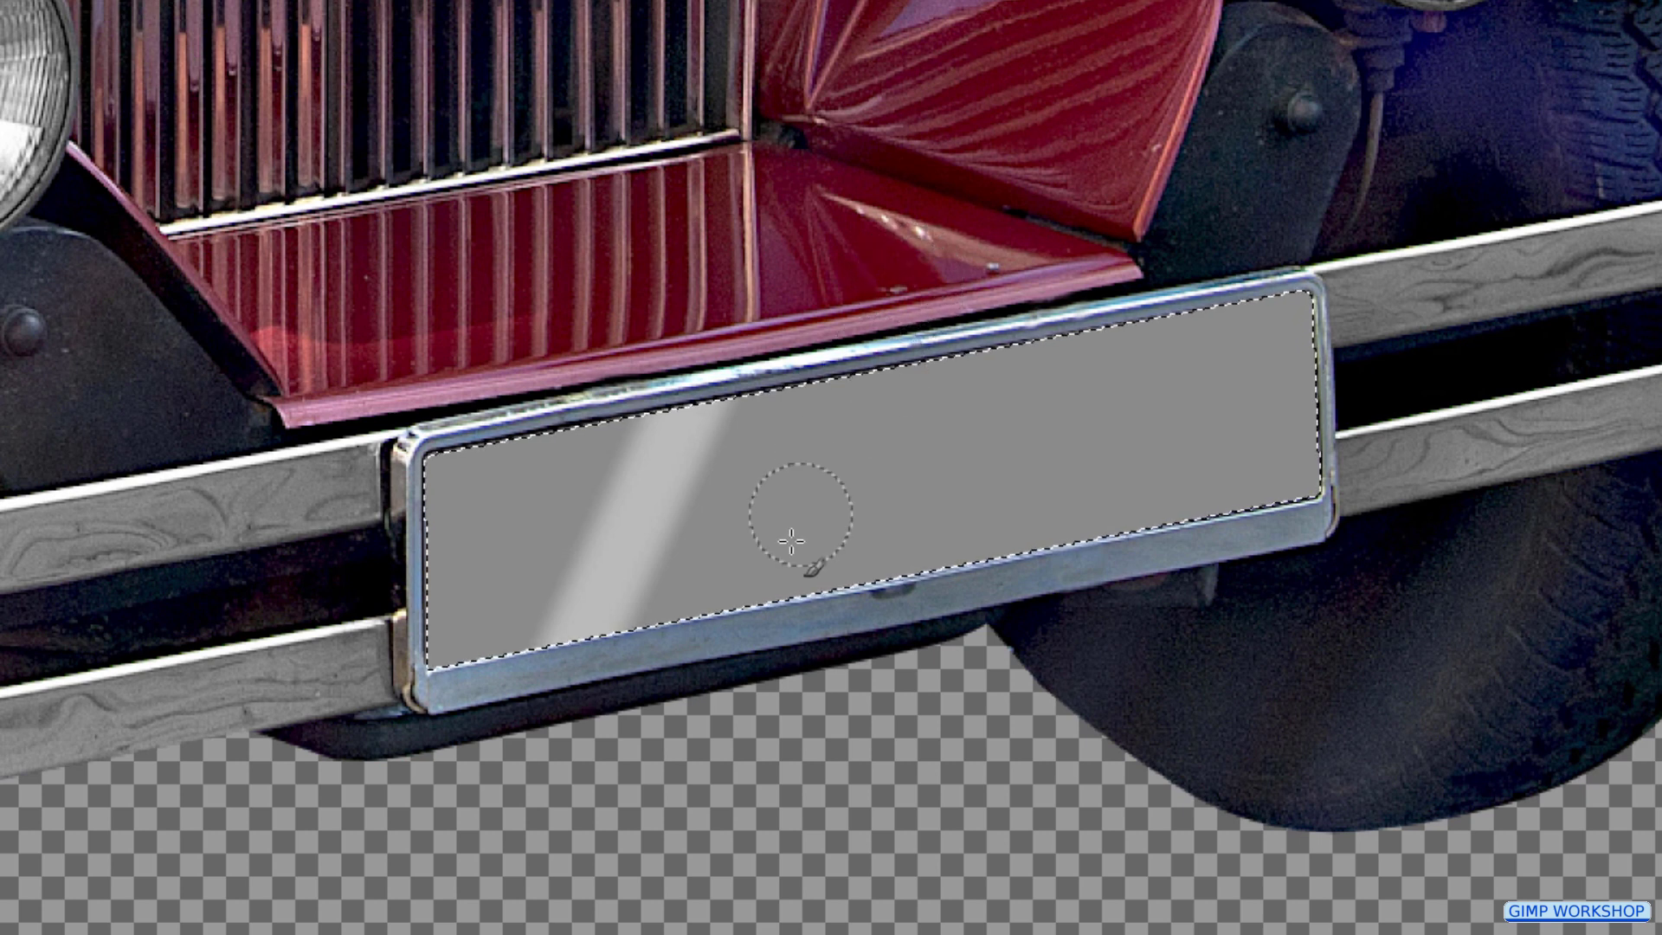
{"action": "left_click", "coordinate": [712, 783], "text": "shift"}
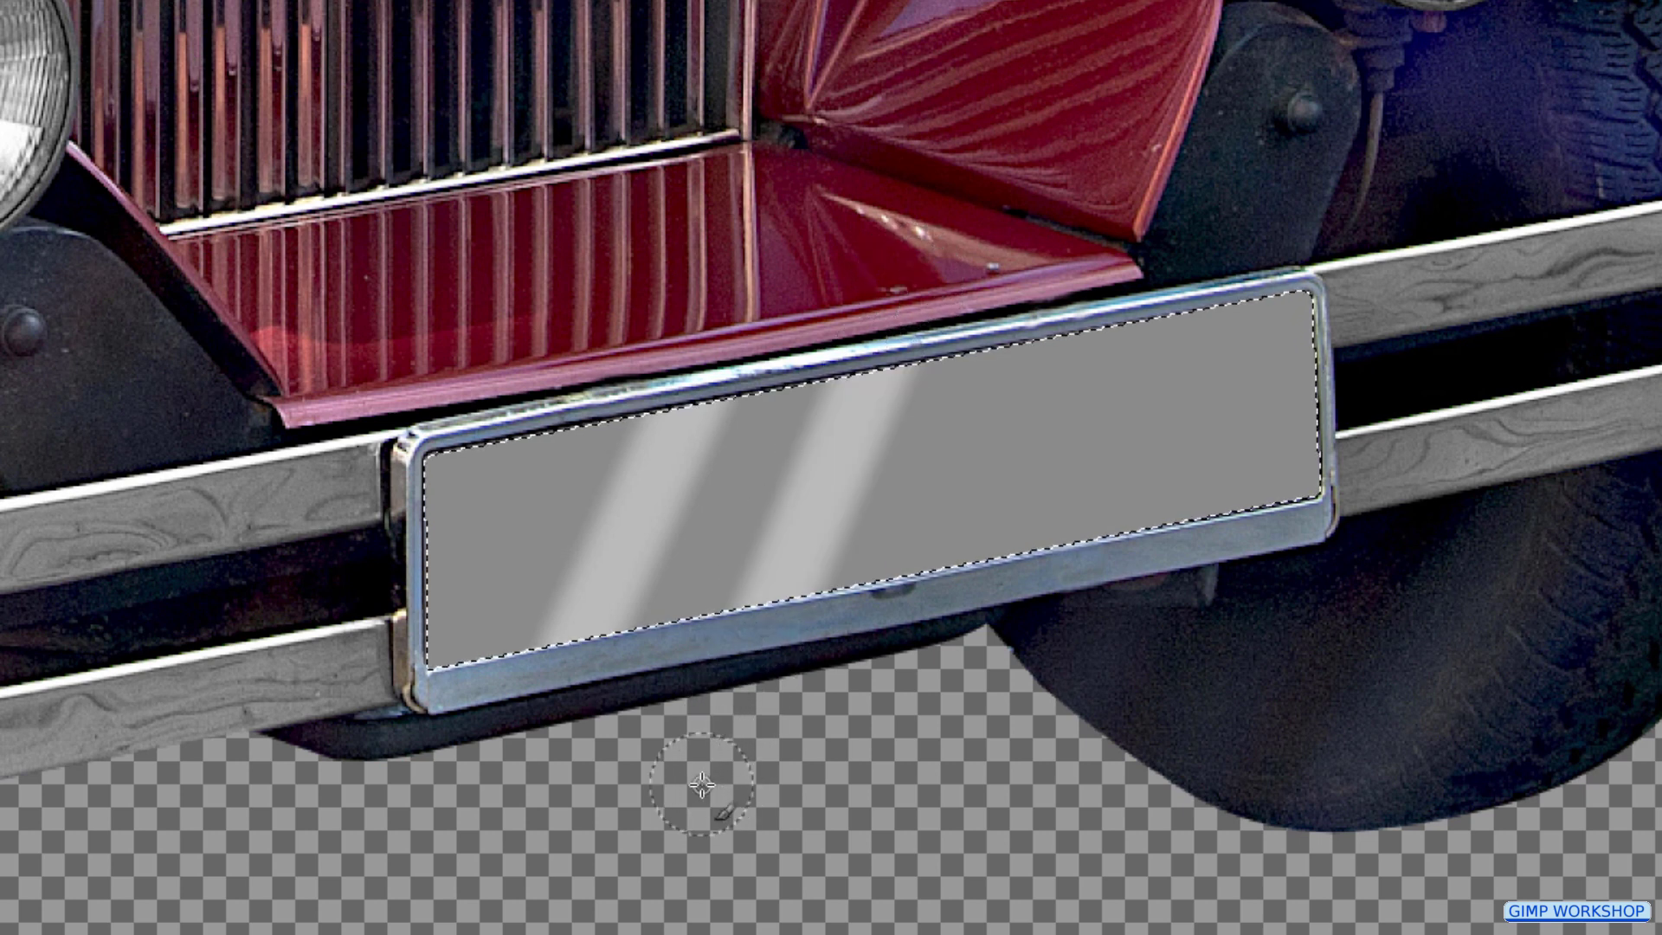
{"action": "left_click", "coordinate": [1105, 244]}
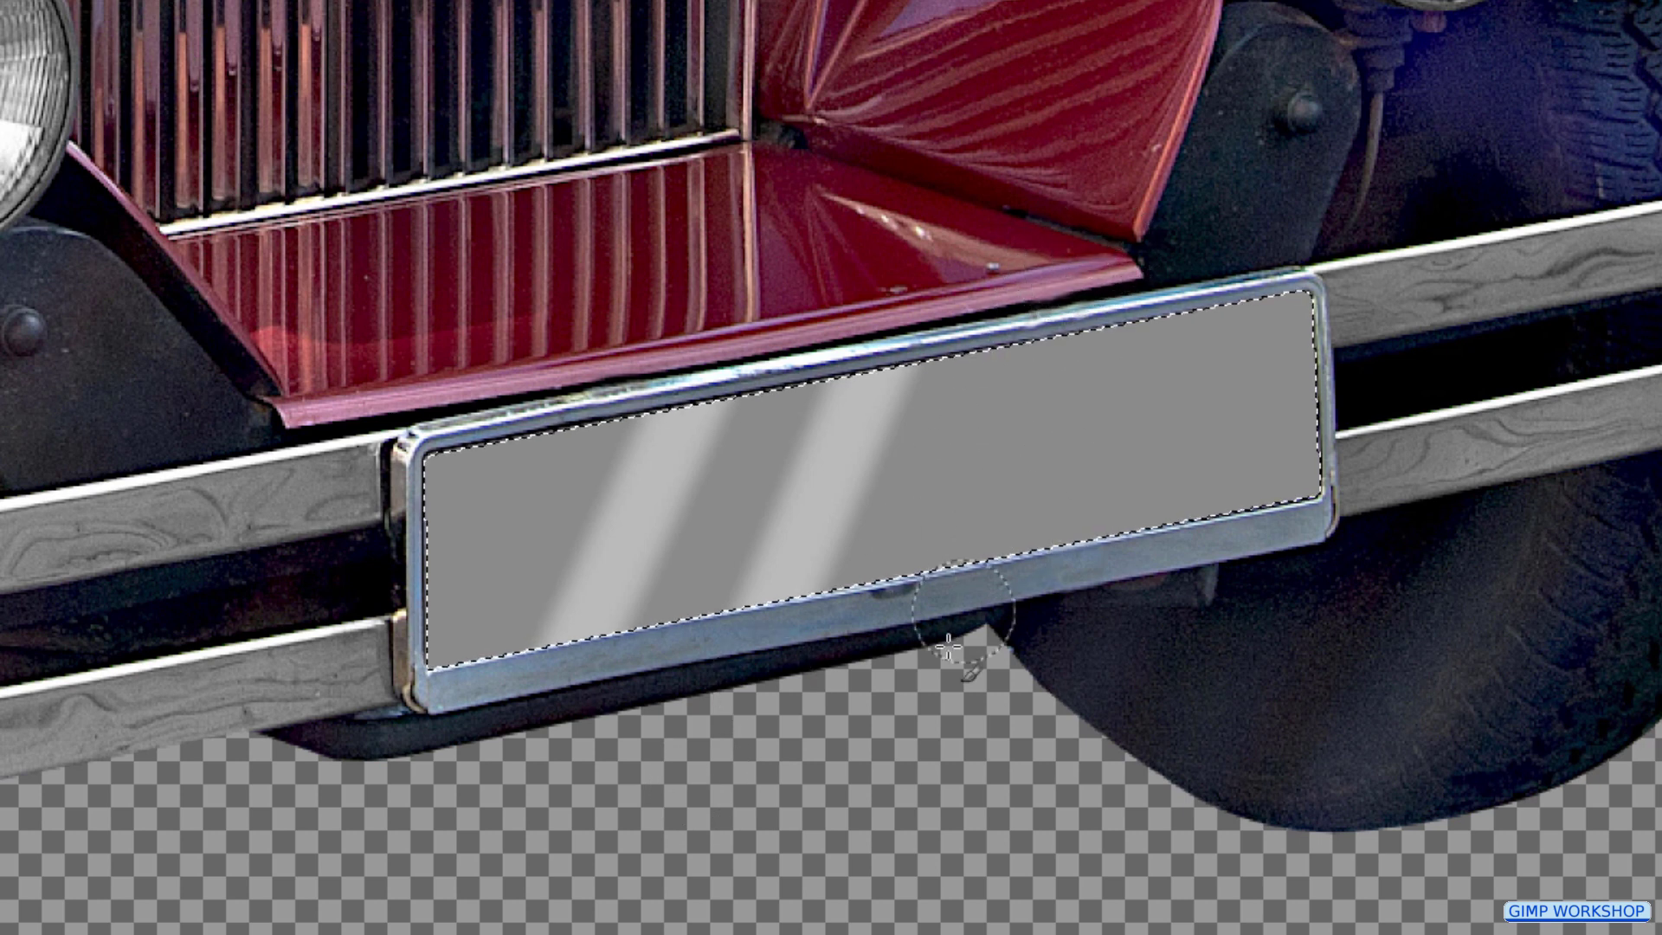
{"action": "left_click", "coordinate": [885, 775], "text": "shift"}
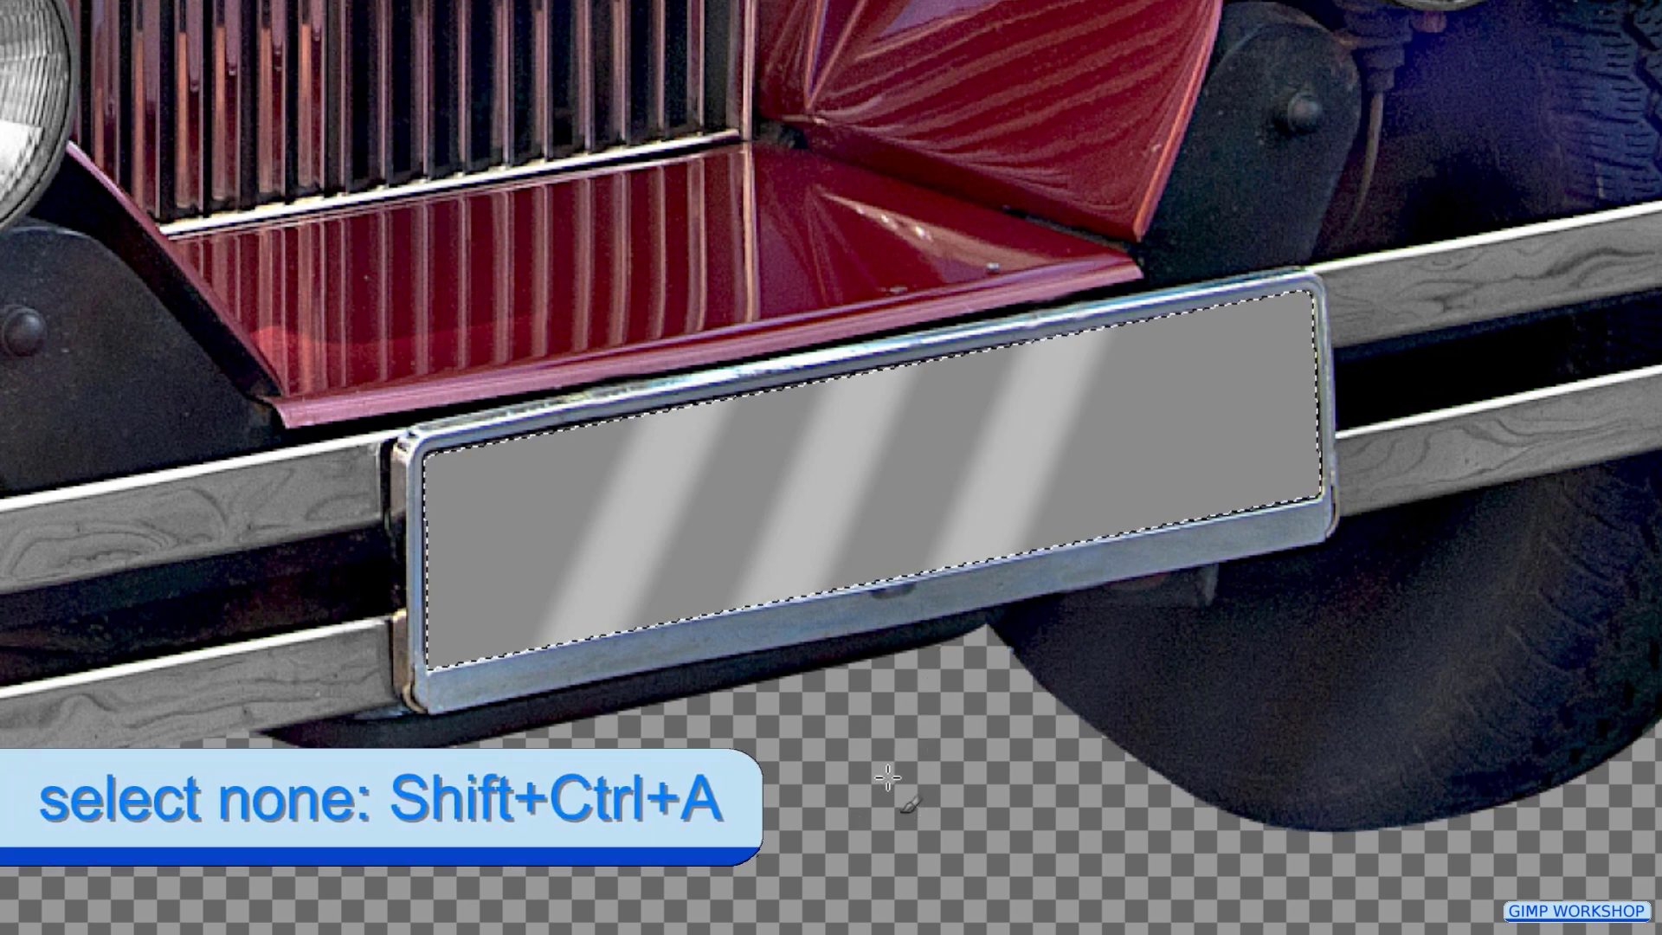
{"action": "key", "text": "ctrl+shift+a"}
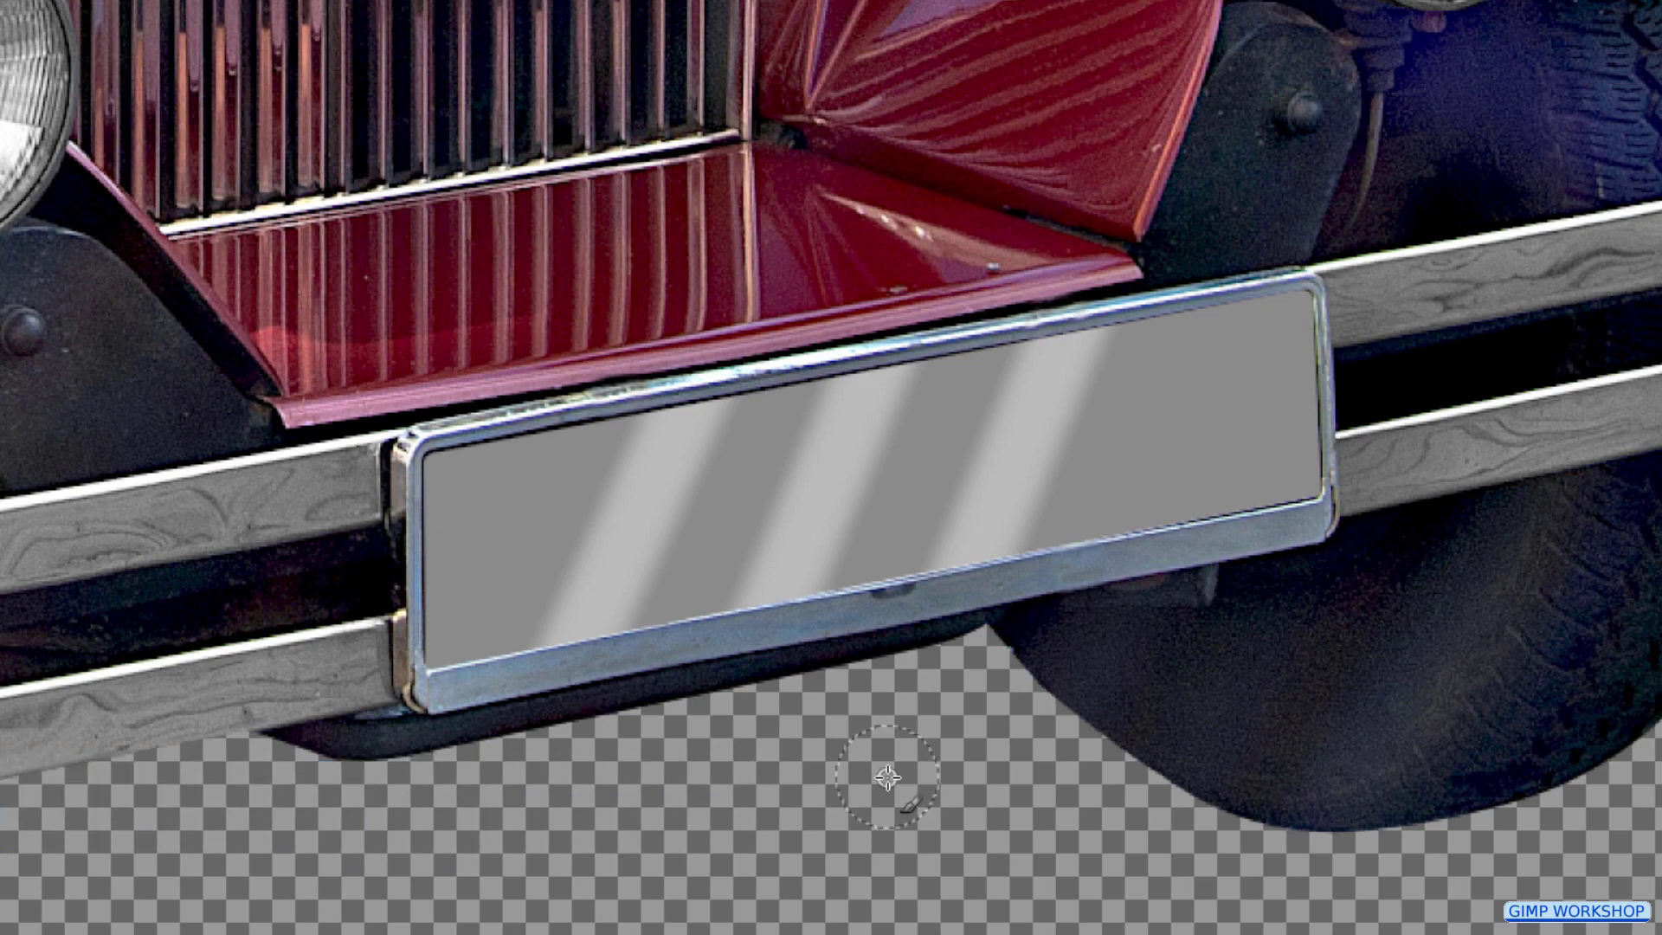
{"action": "key", "text": "ctrl+shift+j"}
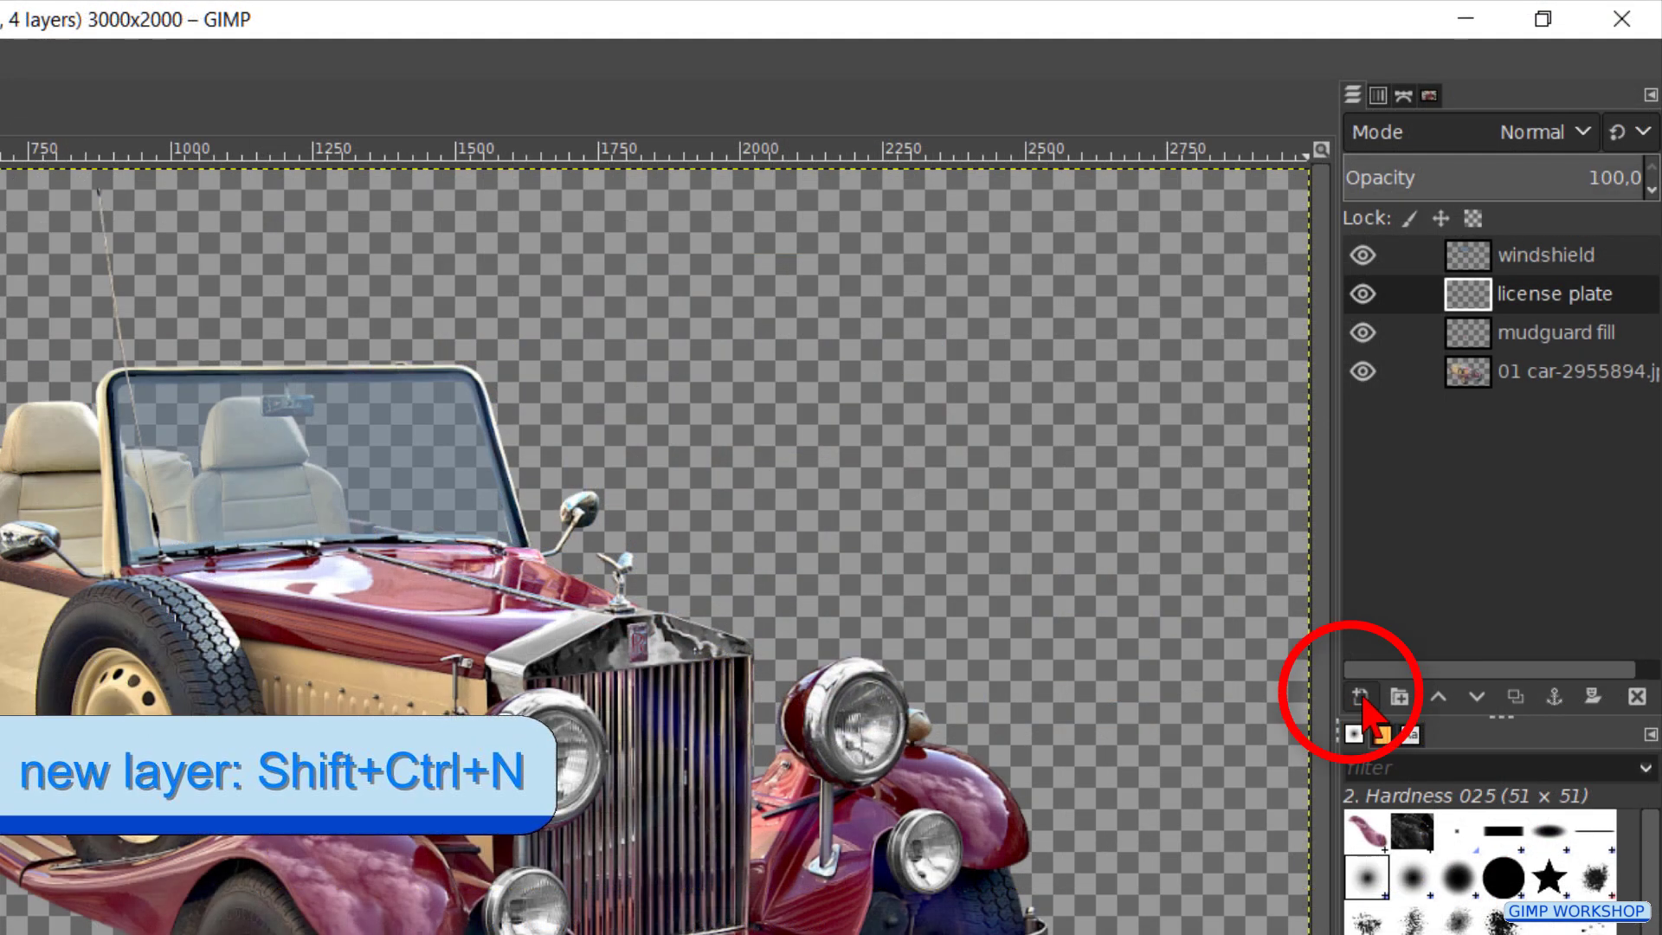
Step: Create a transparent layer named 'shadow' and lower it to the bottom of the stack
{"action": "left_click", "coordinate": [1362, 698]}
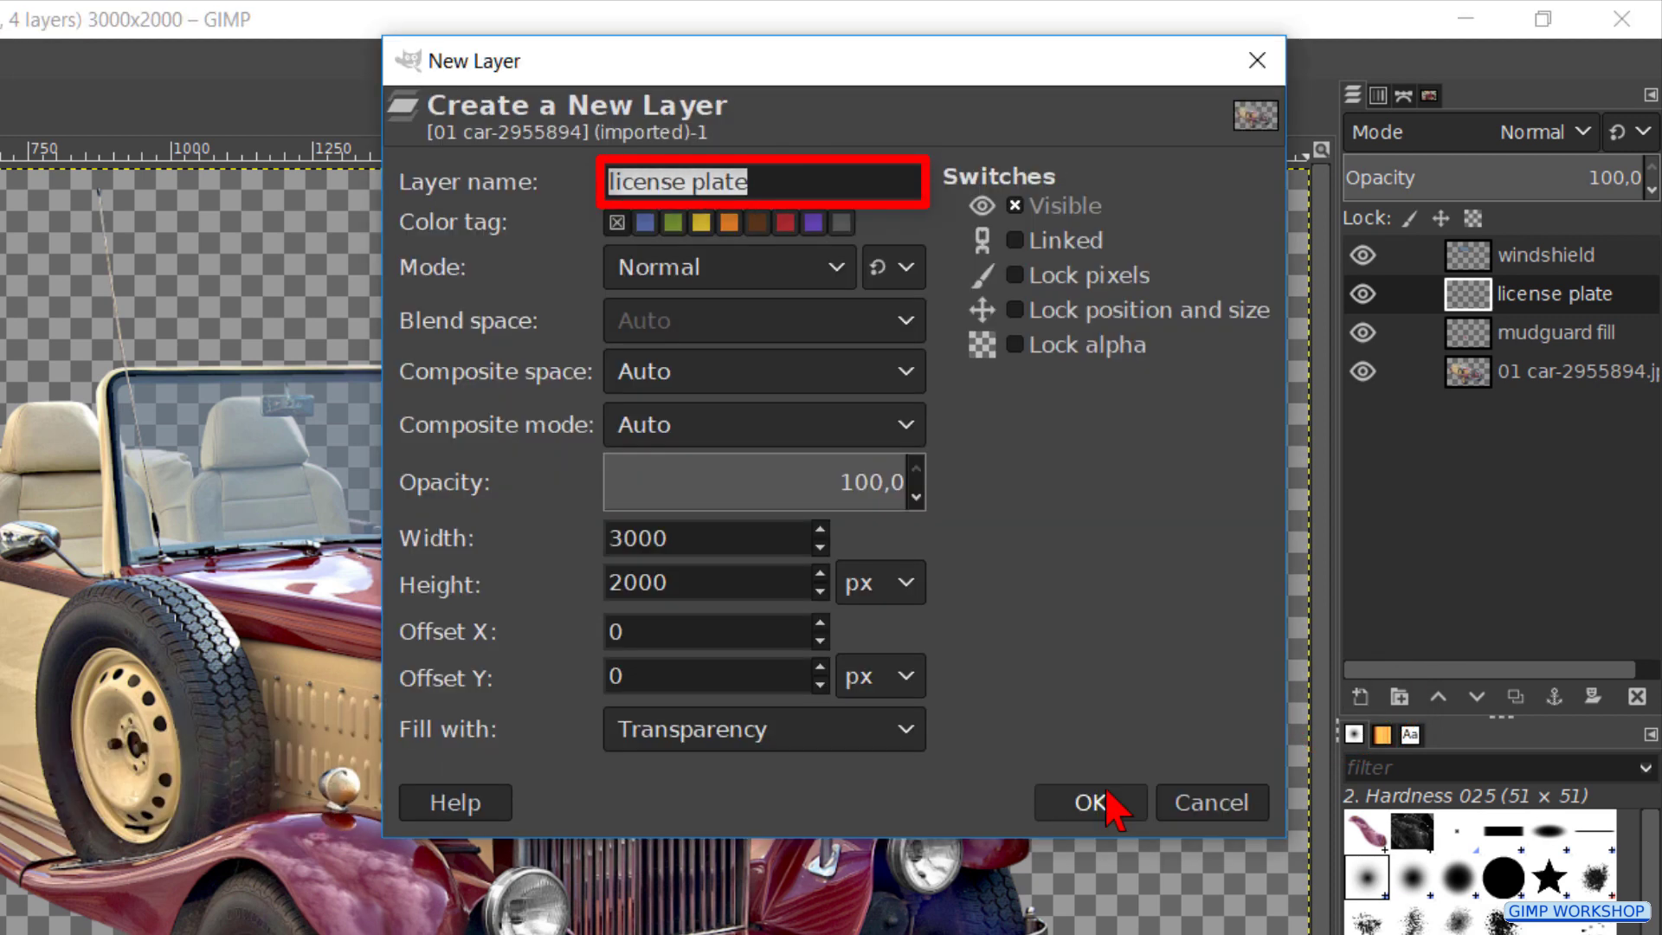
{"action": "type", "text": "shadow"}
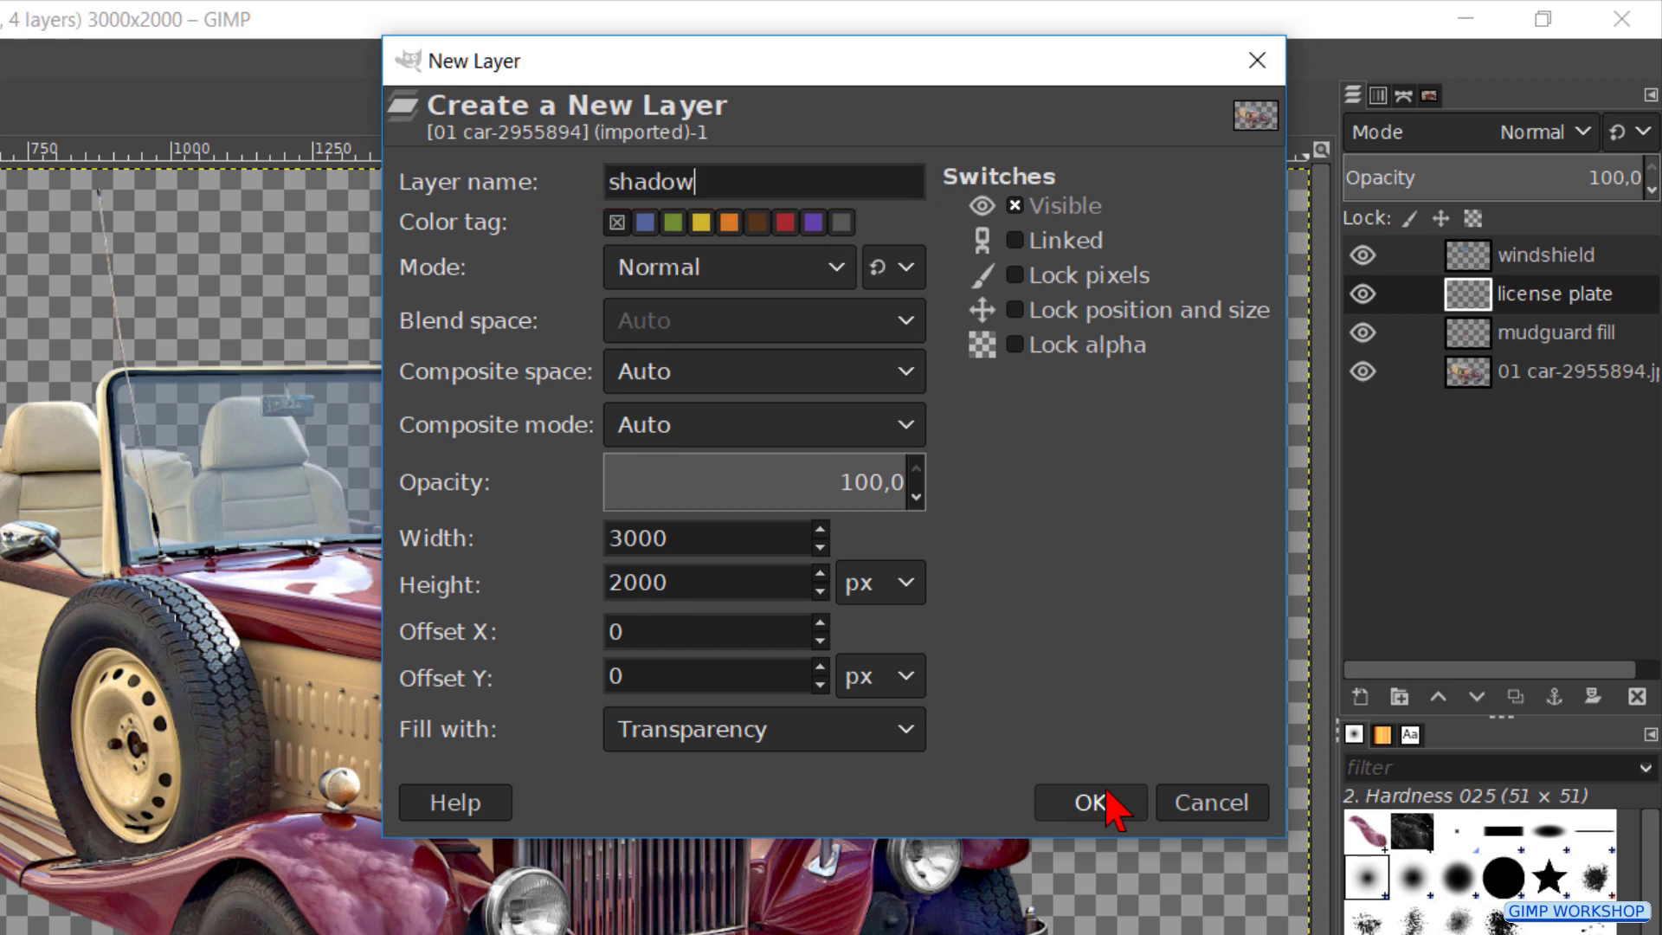
{"action": "left_click", "coordinate": [1091, 802]}
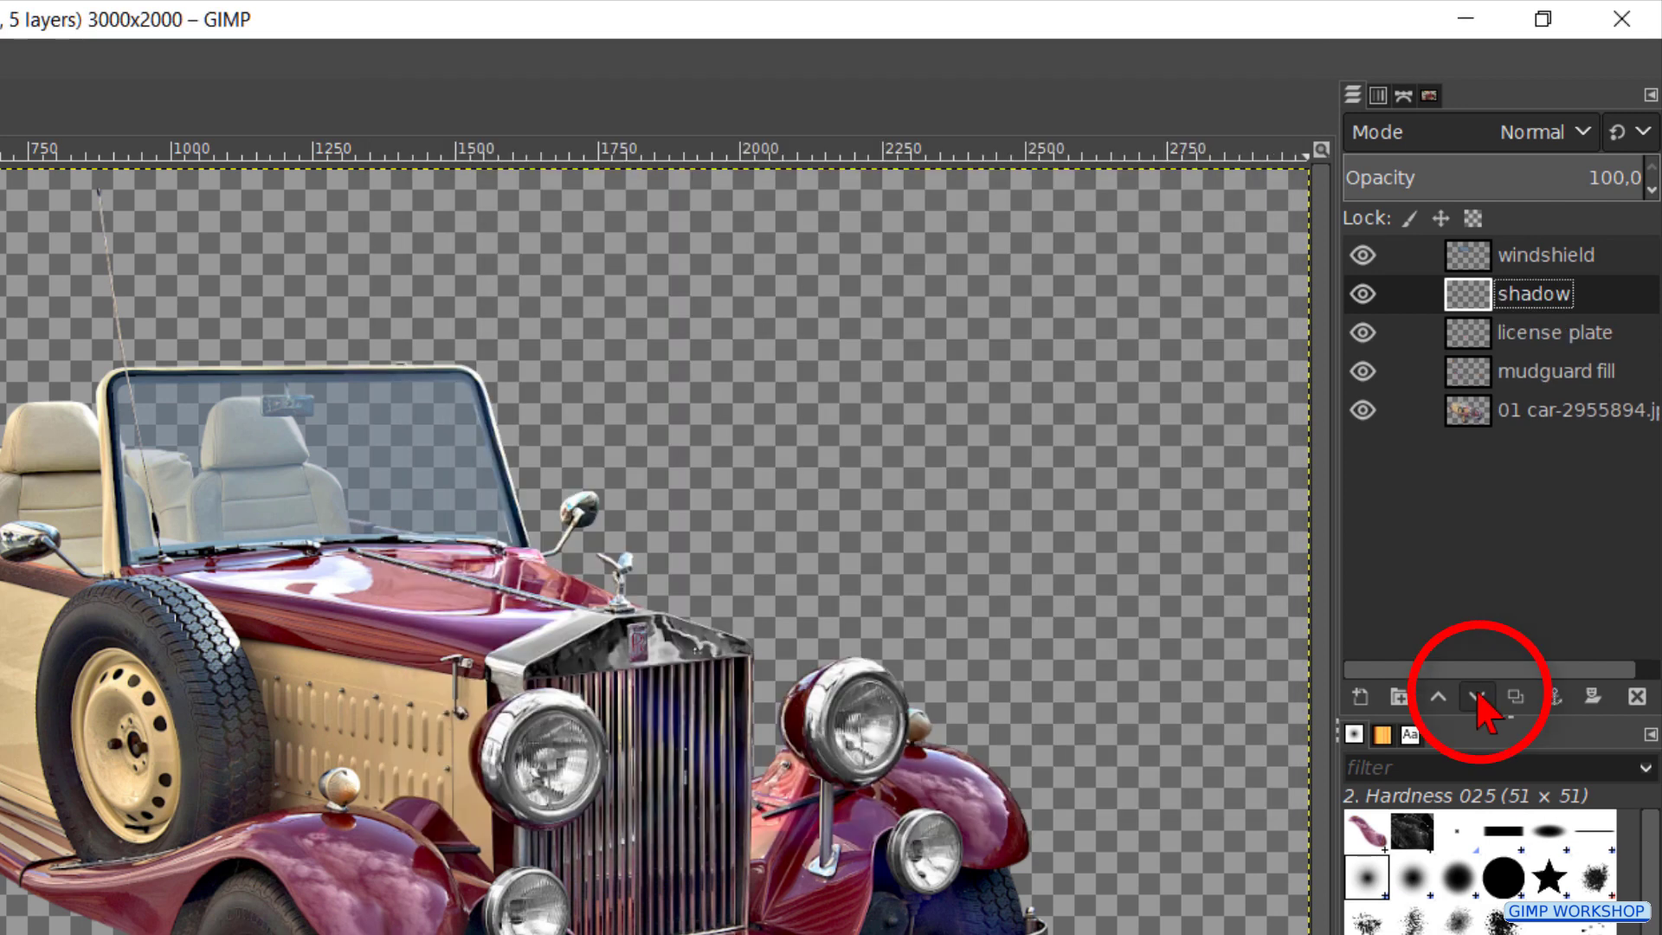
{"action": "left_click", "coordinate": [1478, 698]}
{"action": "left_click", "coordinate": [1481, 702]}
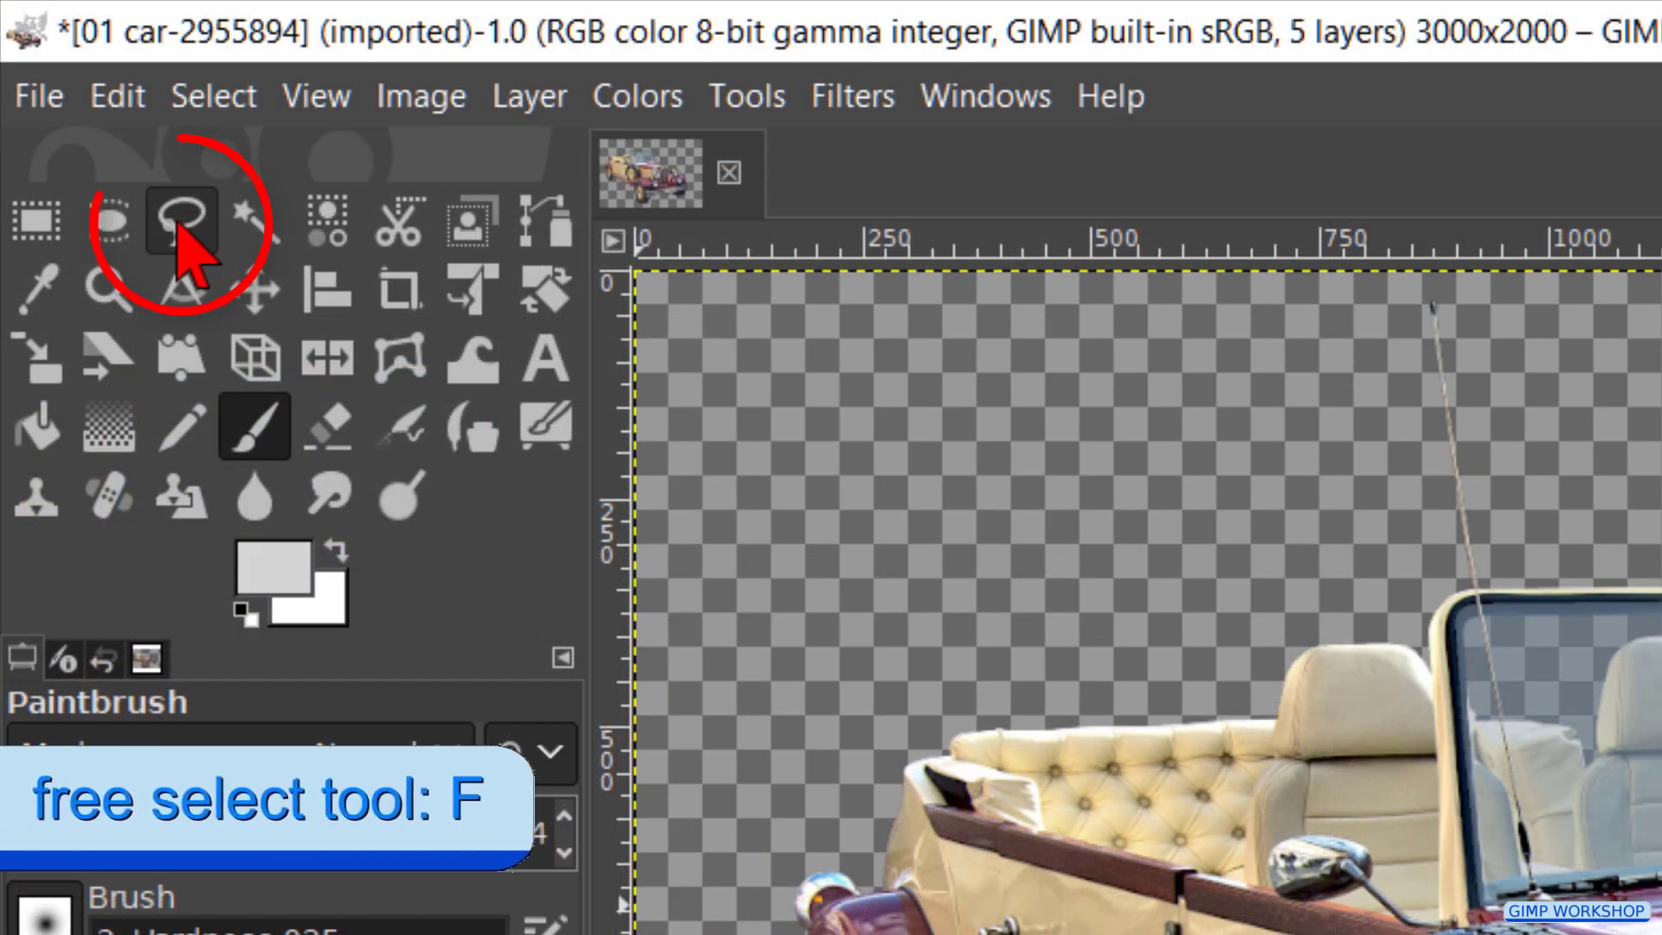
Step: Free-select a closed, slanted shadow outline from the rear tyre to beneath the front bumper
{"action": "left_click", "coordinate": [182, 221]}
{"action": "scroll", "coordinate": [351, 540], "scroll_direction": "up", "scroll_amount": 2}
{"action": "scroll", "coordinate": [350, 543], "scroll_direction": "up", "scroll_amount": 2}
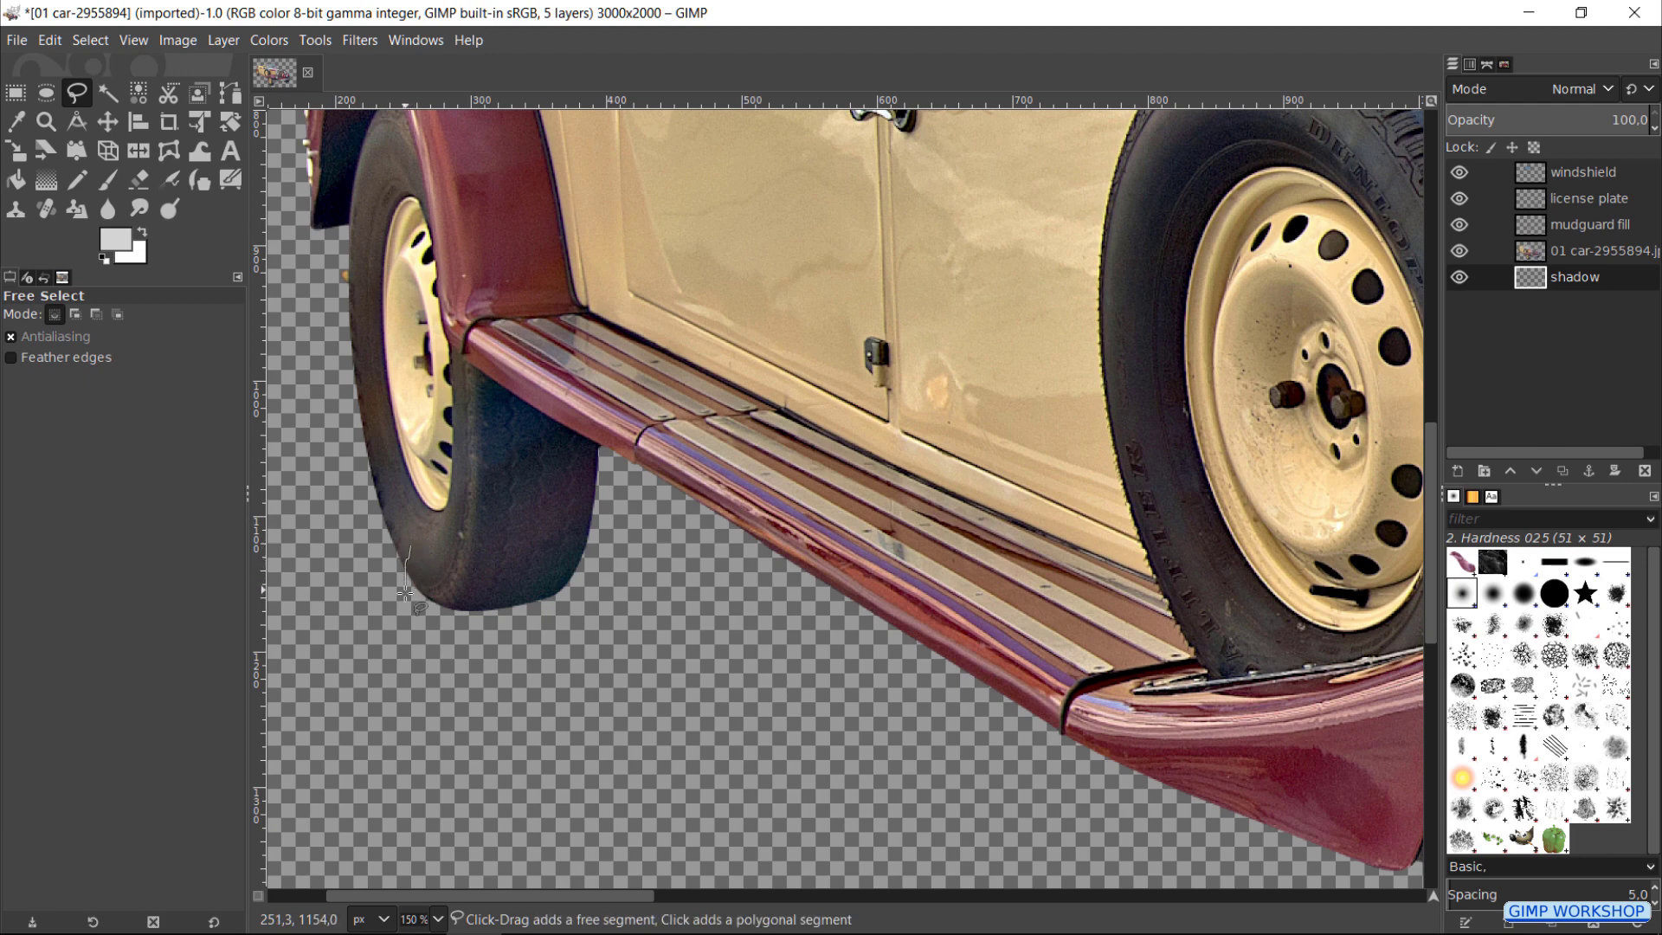
{"action": "left_click_drag", "start_coordinate": [408, 552], "coordinate": [591, 660]}
{"action": "scroll", "coordinate": [591, 661], "scroll_direction": "down", "scroll_amount": 2}
{"action": "scroll", "coordinate": [591, 659], "scroll_direction": "down", "scroll_amount": 1}
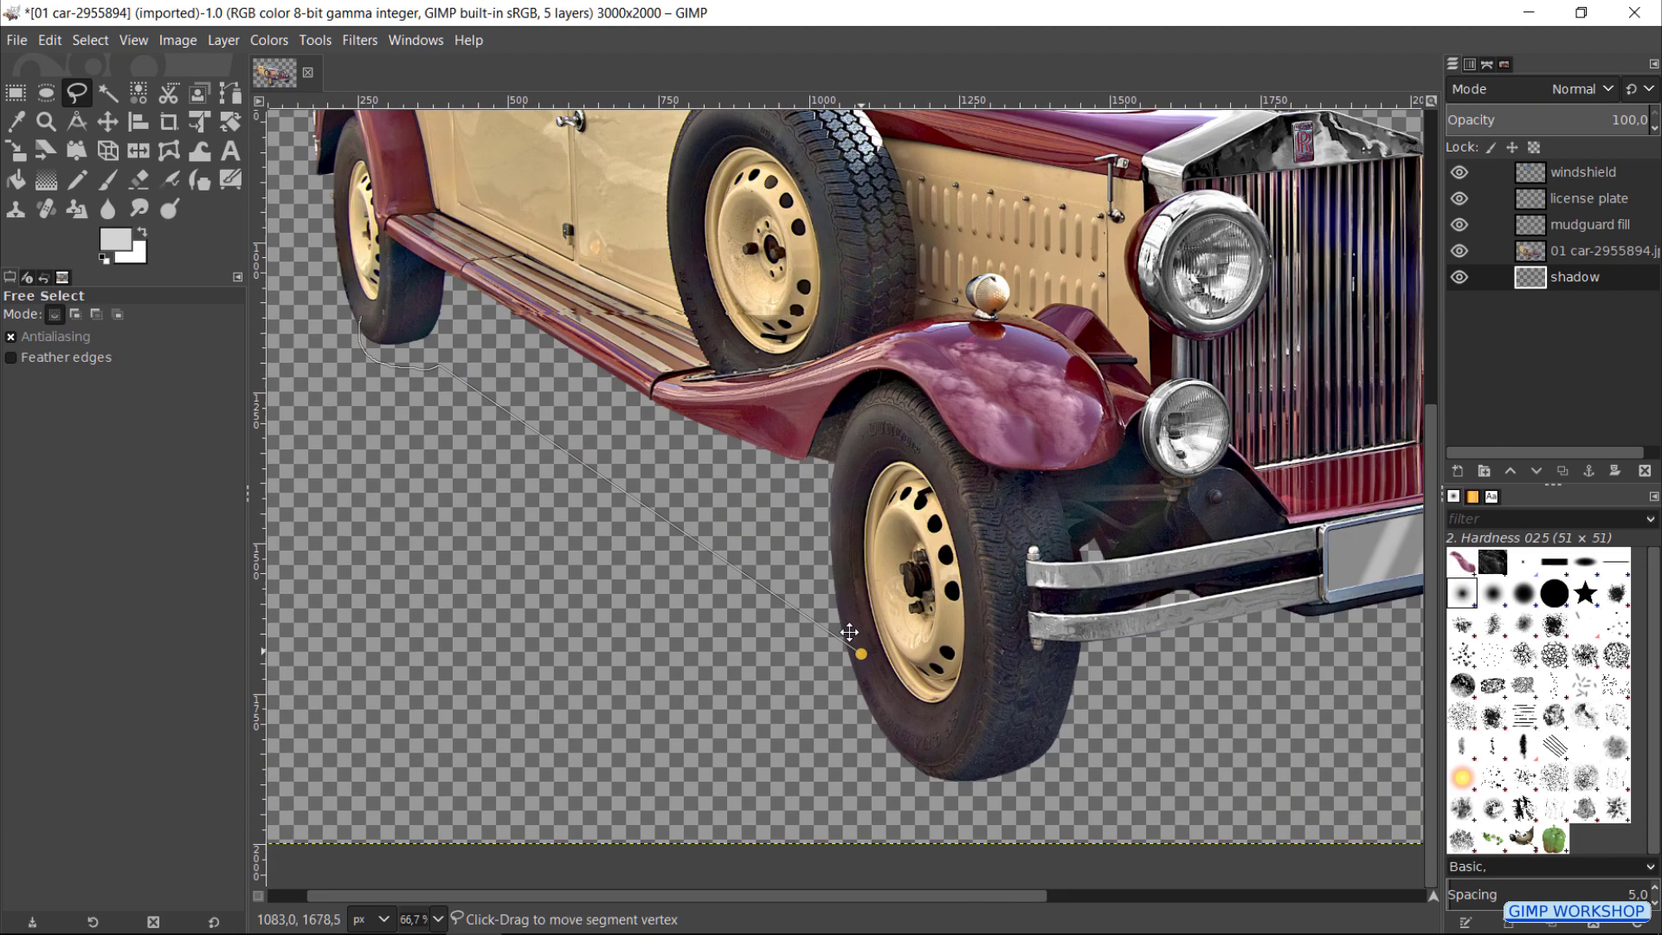
{"action": "left_click_drag", "start_coordinate": [896, 754], "coordinate": [811, 604]}
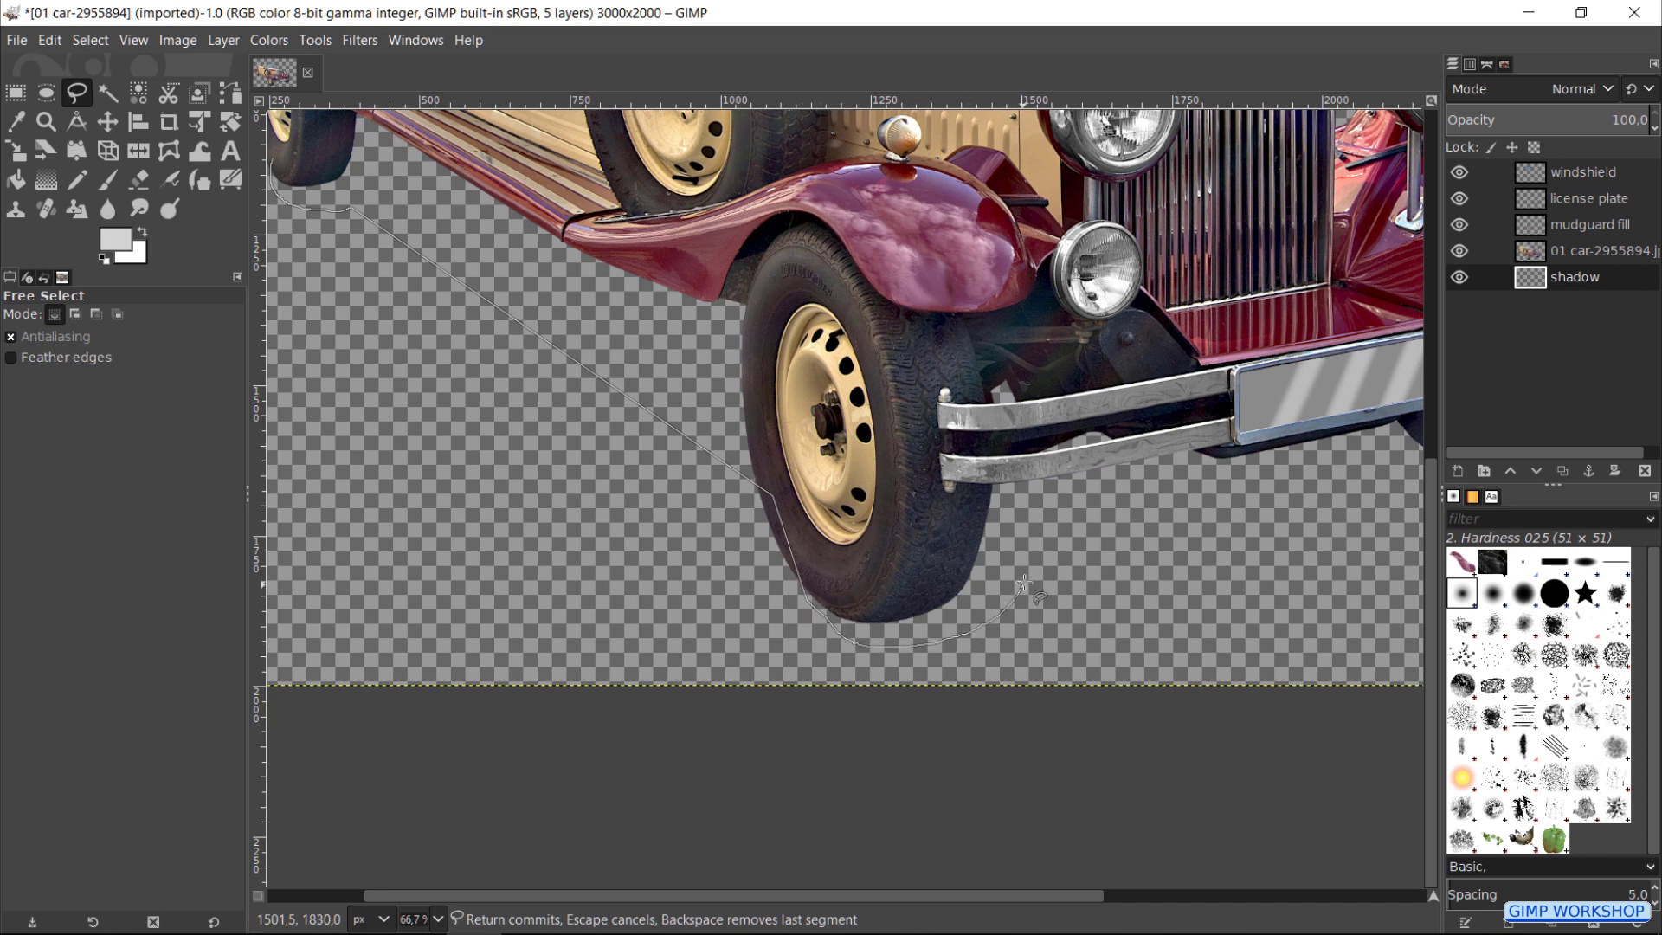
{"action": "left_click", "coordinate": [1026, 584]}
{"action": "left_click_drag", "start_coordinate": [1040, 584], "coordinate": [760, 598]}
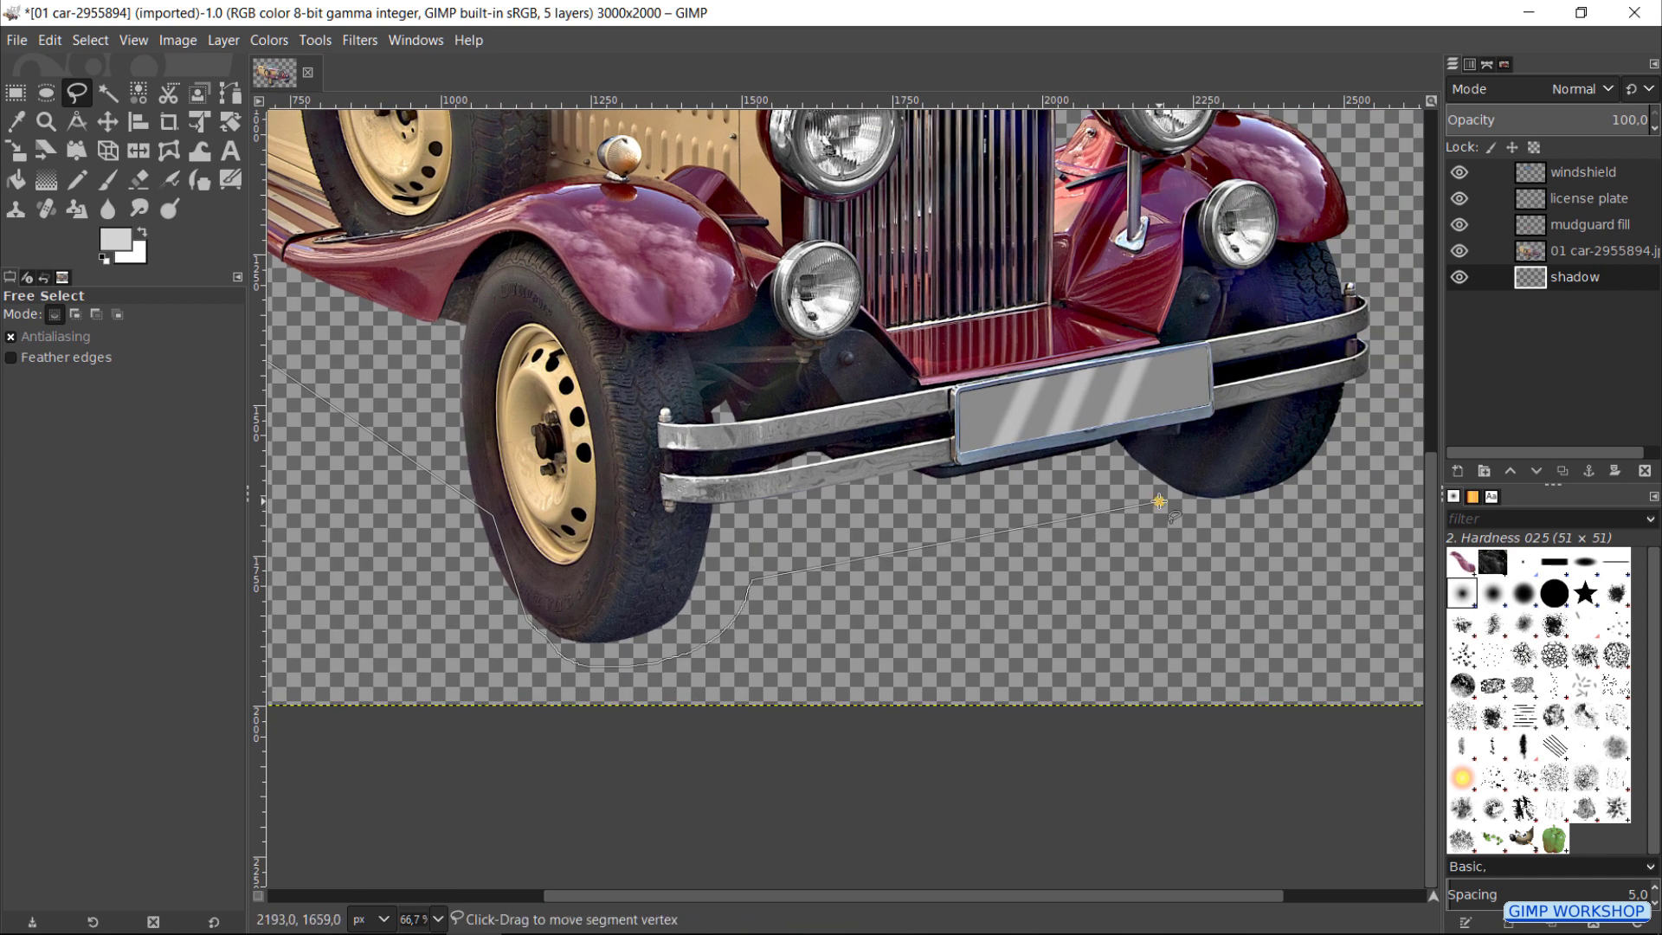
{"action": "left_click", "coordinate": [1158, 504]}
{"action": "mouse_move", "coordinate": [1285, 415]}
{"action": "left_mouse_down"}
{"action": "mouse_move", "coordinate": [1129, 452]}
{"action": "mouse_move", "coordinate": [1149, 464]}
{"action": "left_mouse_up"}
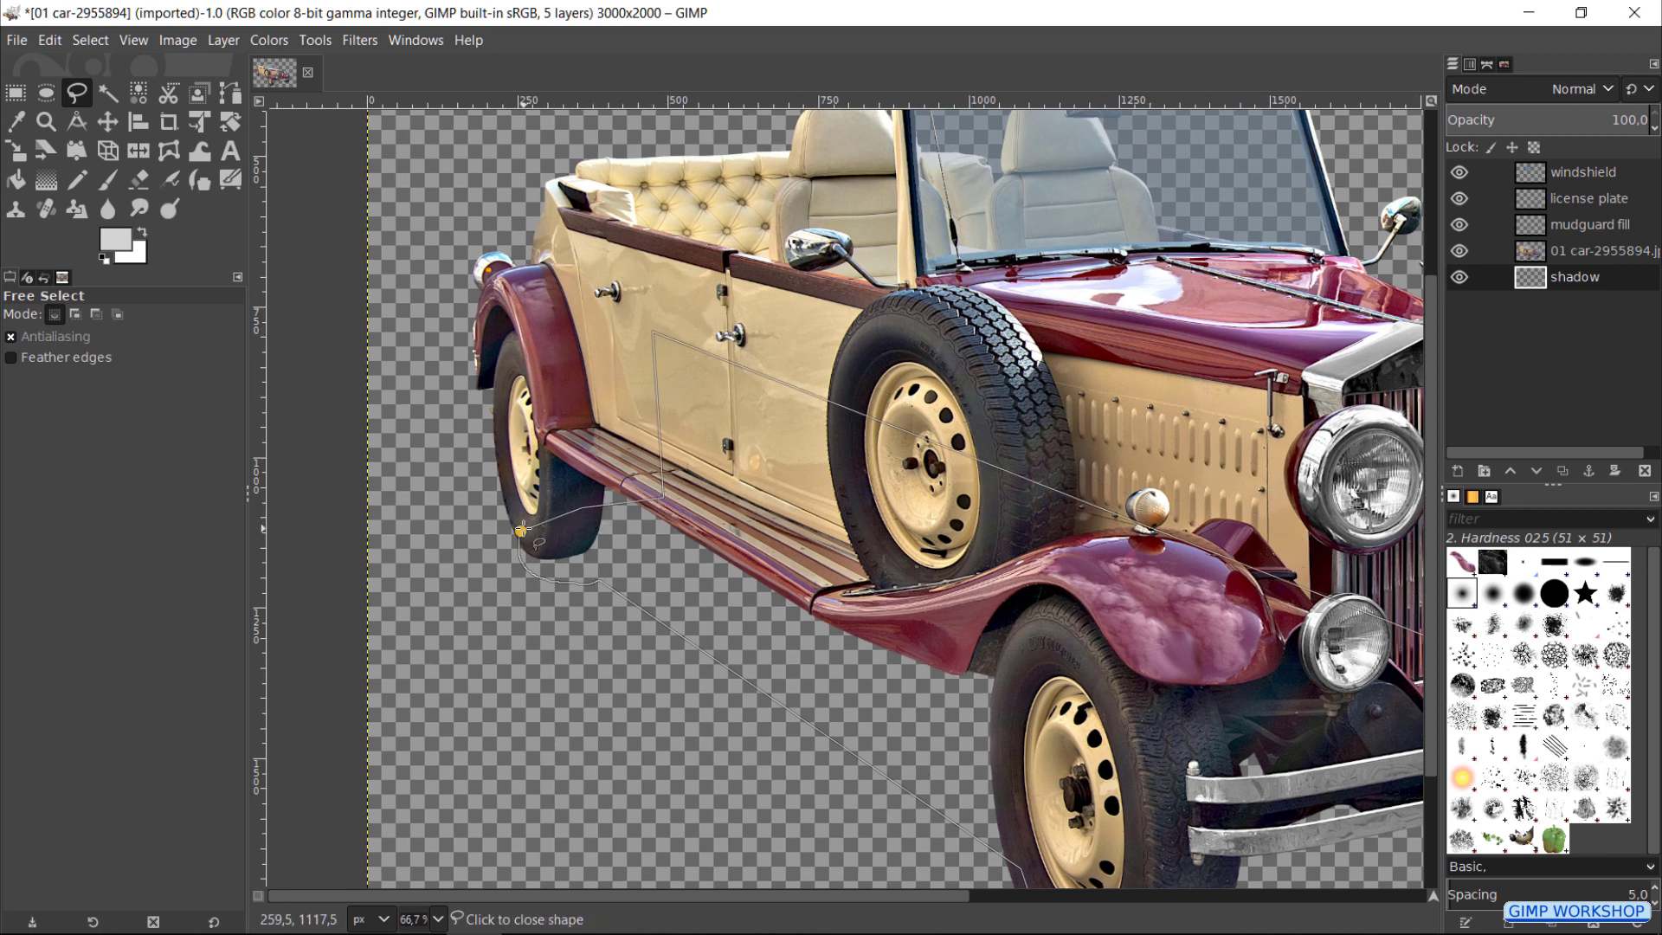
{"action": "left_click", "coordinate": [520, 529]}
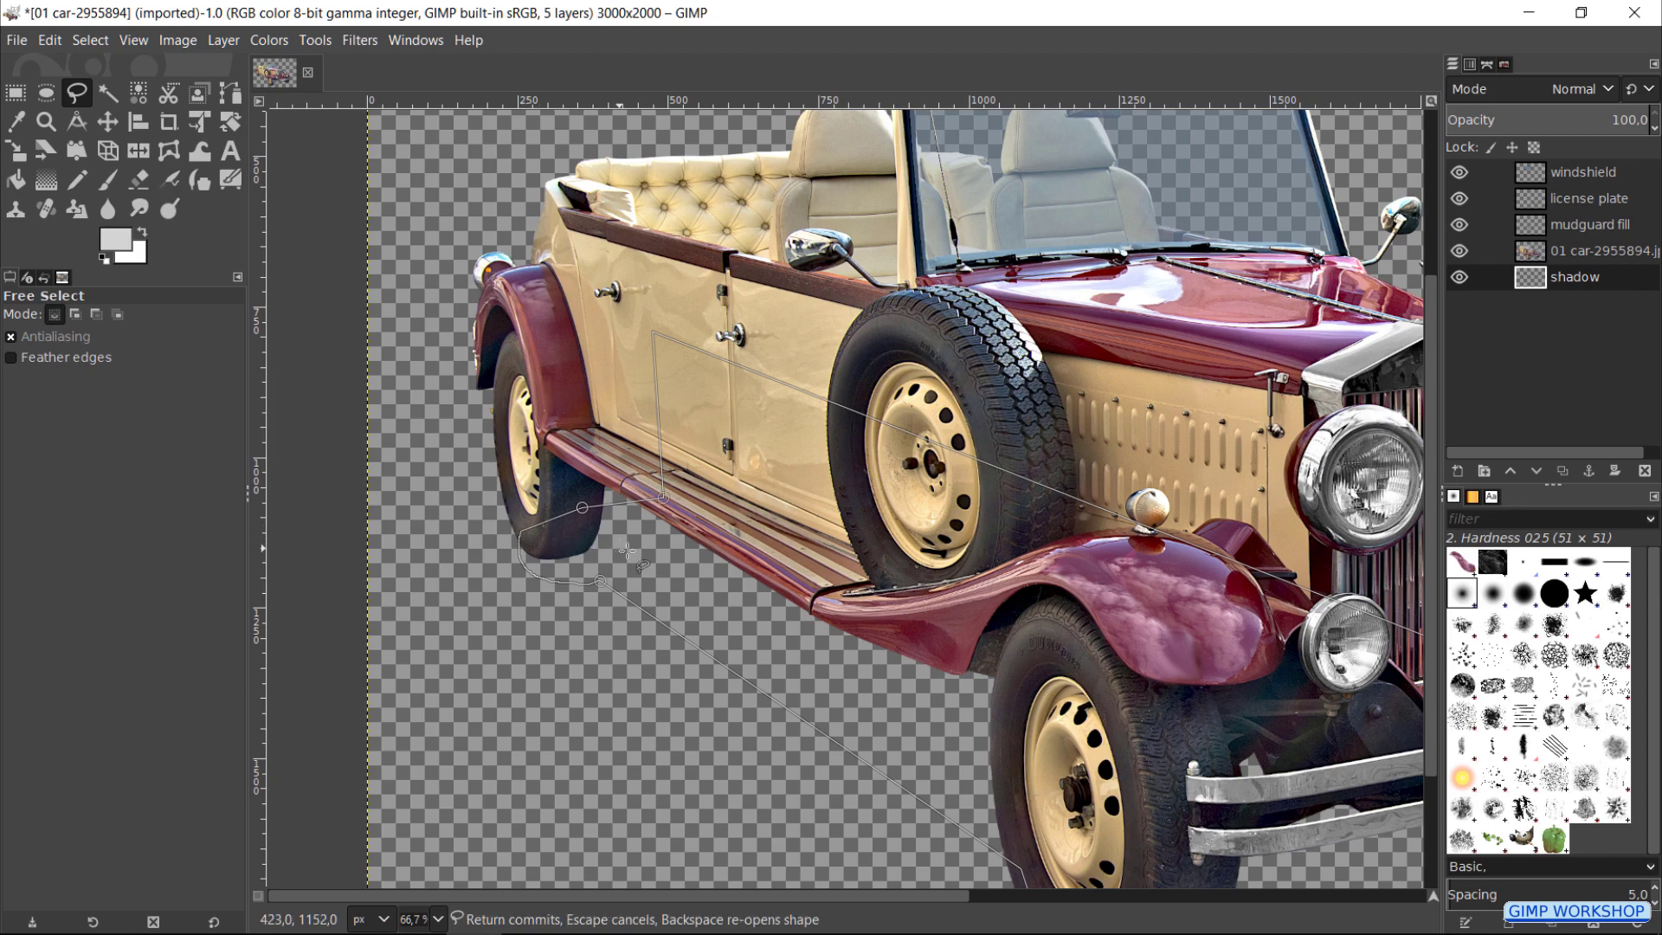
{"action": "key", "text": "Return"}
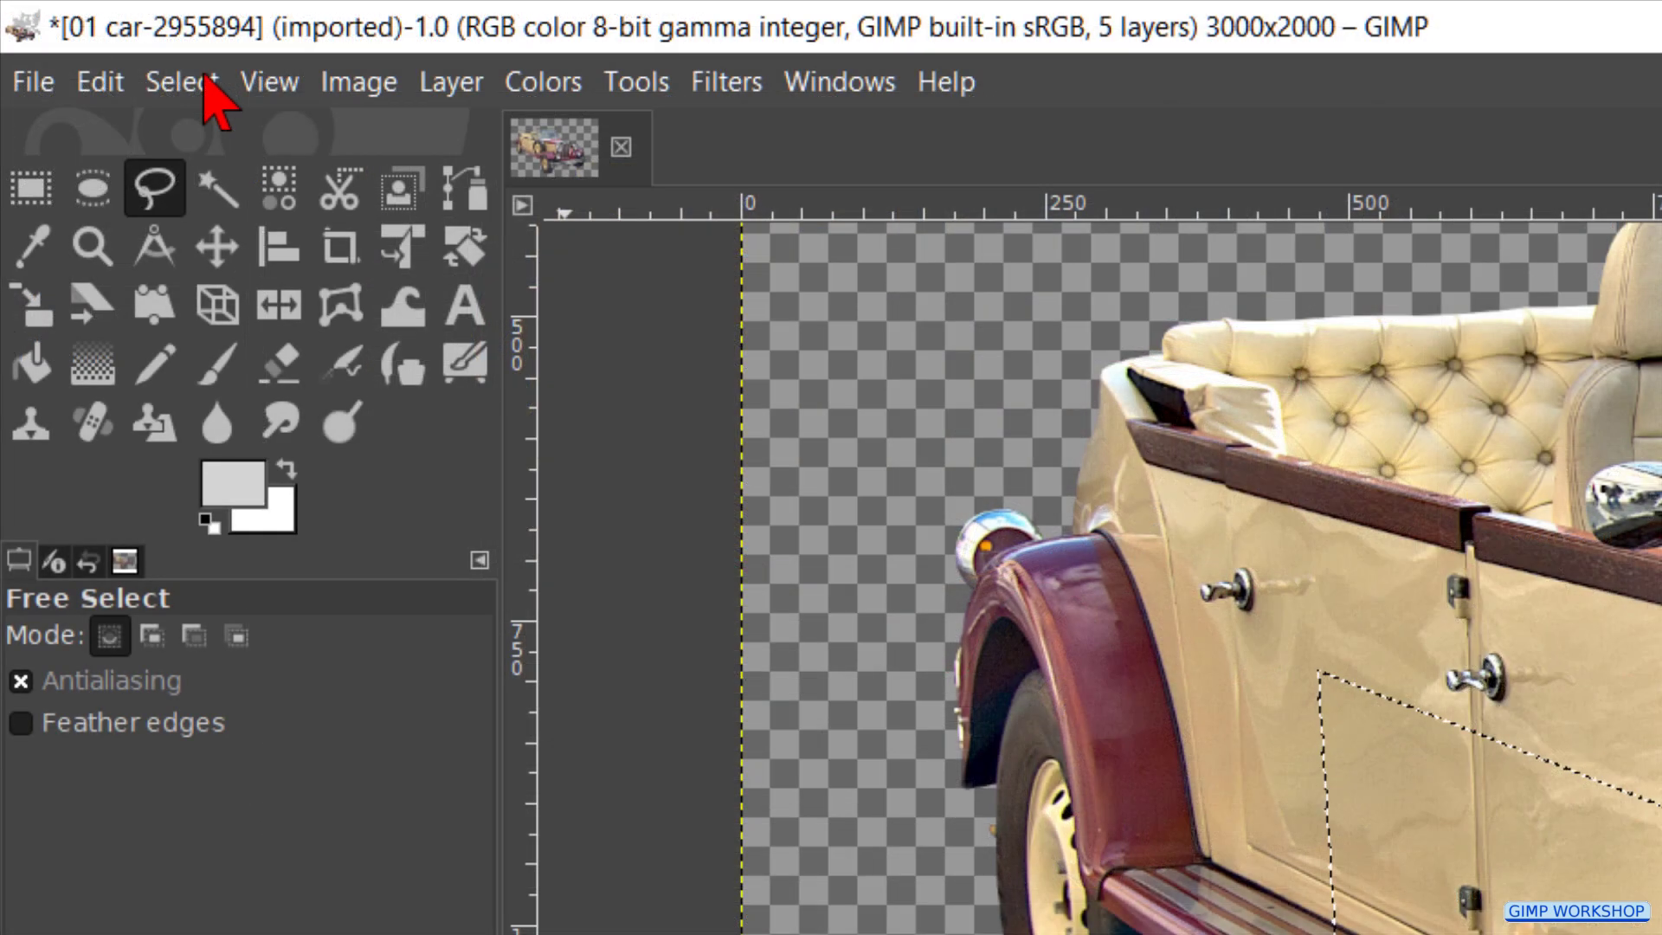
Step: Feather the shadow selection by 50 px
{"action": "left_click", "coordinate": [182, 82]}
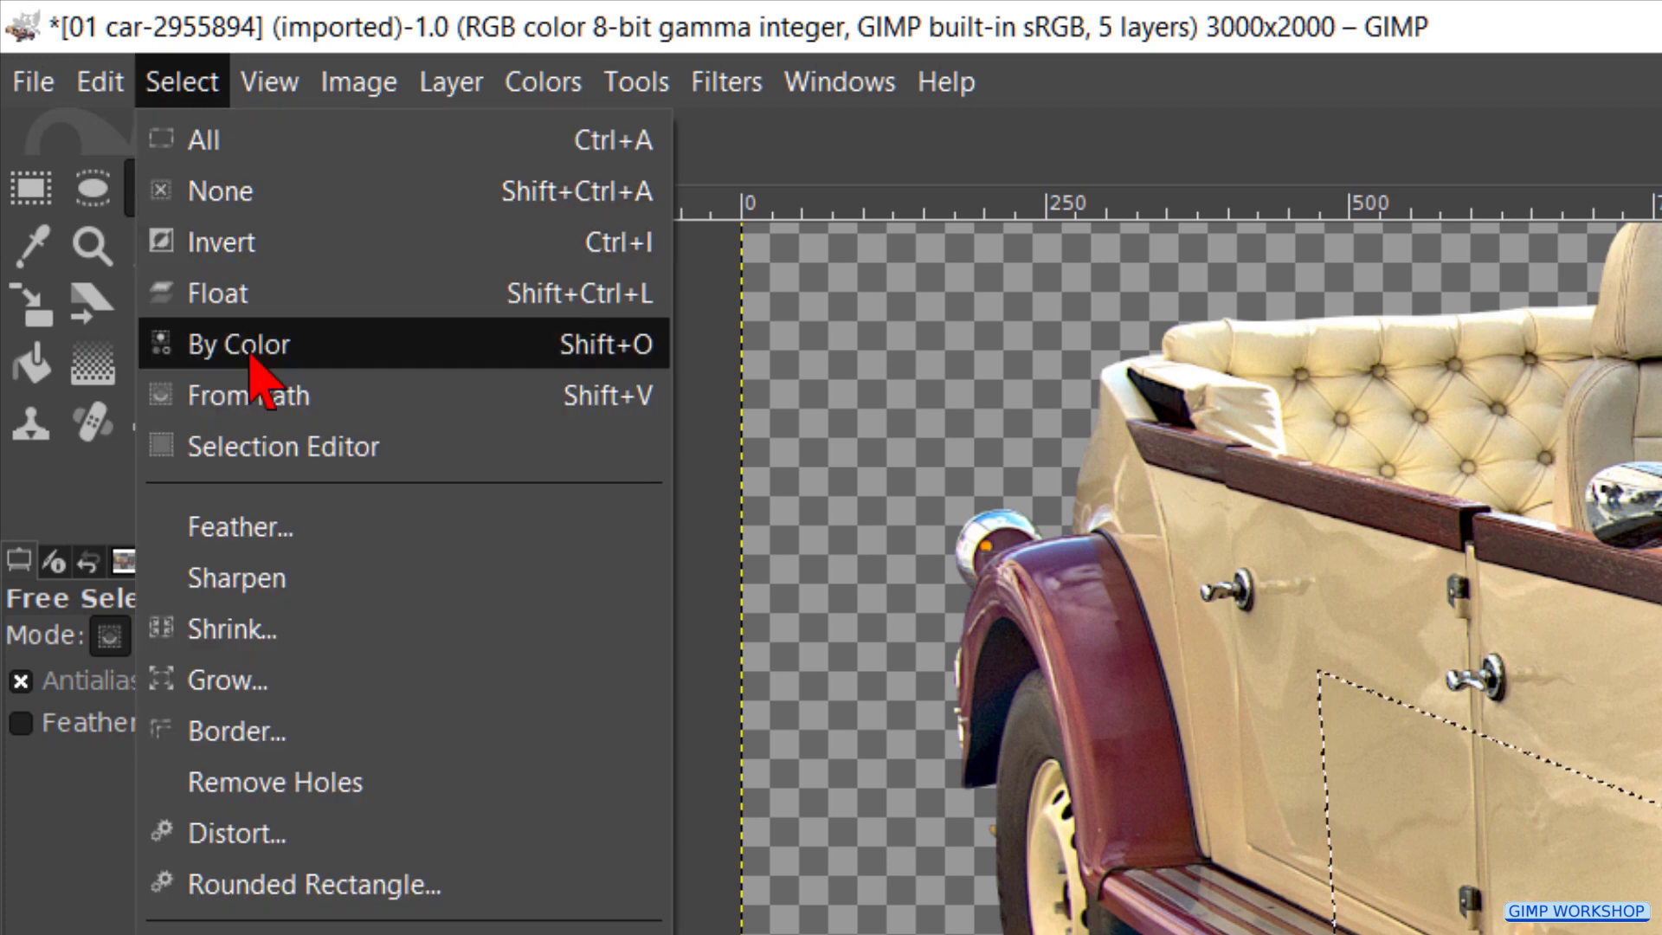
{"action": "left_click", "coordinate": [295, 535]}
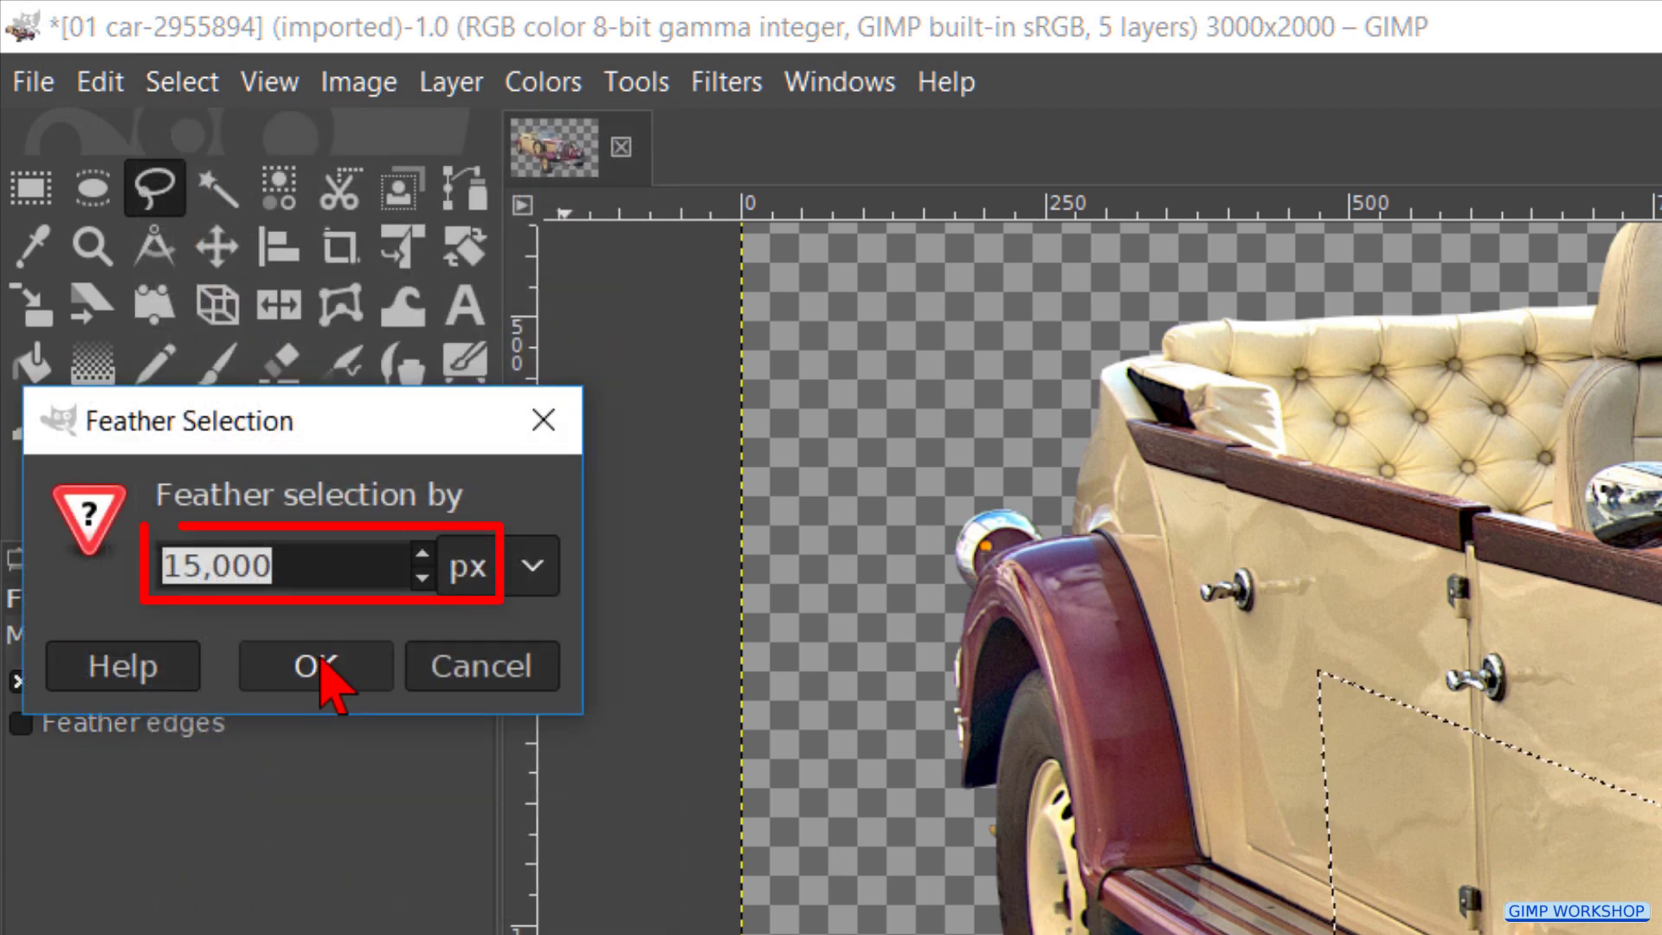
{"action": "type", "text": "50"}
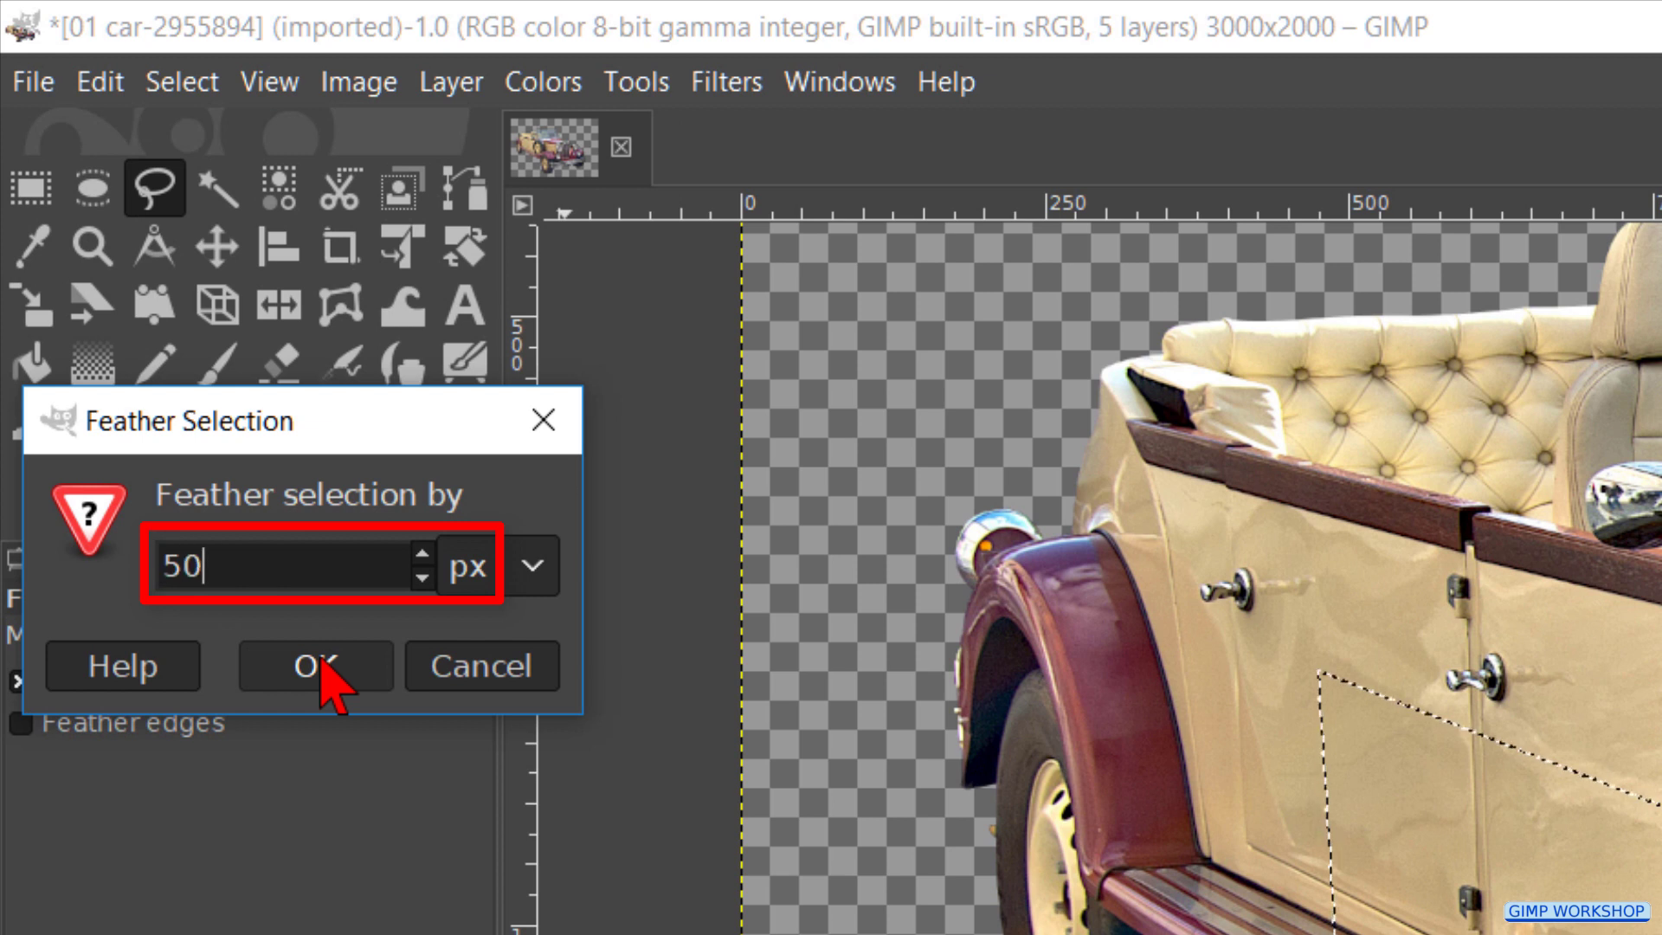
{"action": "left_click", "coordinate": [320, 671]}
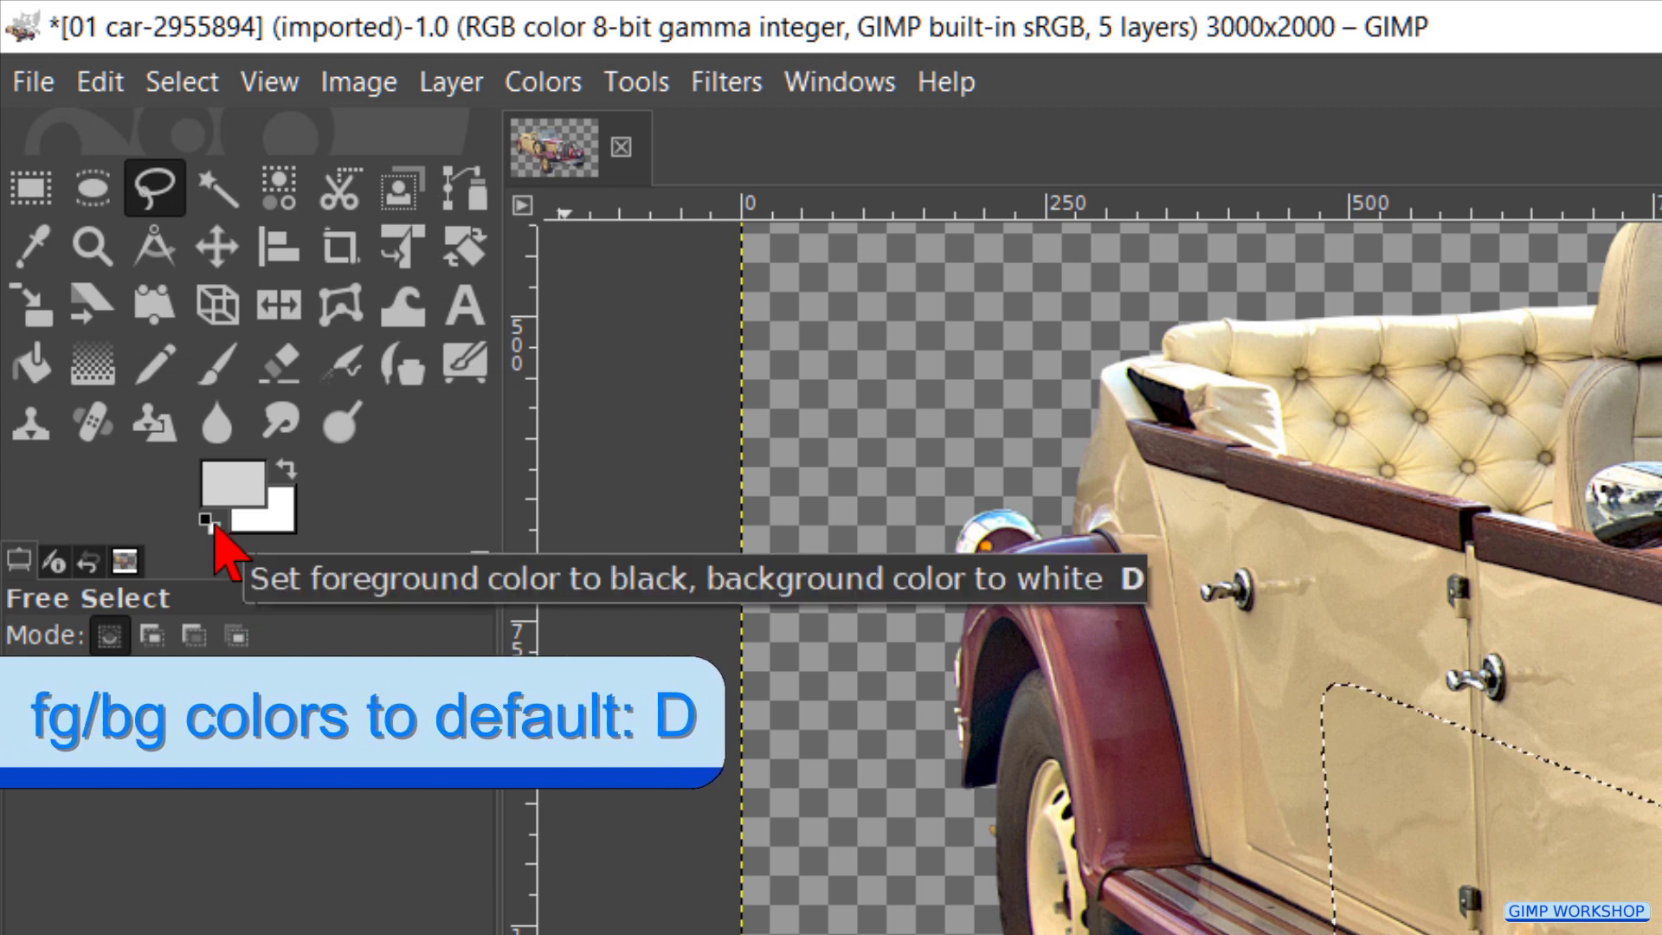
Step: Reset to default colours, fill the selection with black foreground, and deselect
{"action": "left_click", "coordinate": [212, 526]}
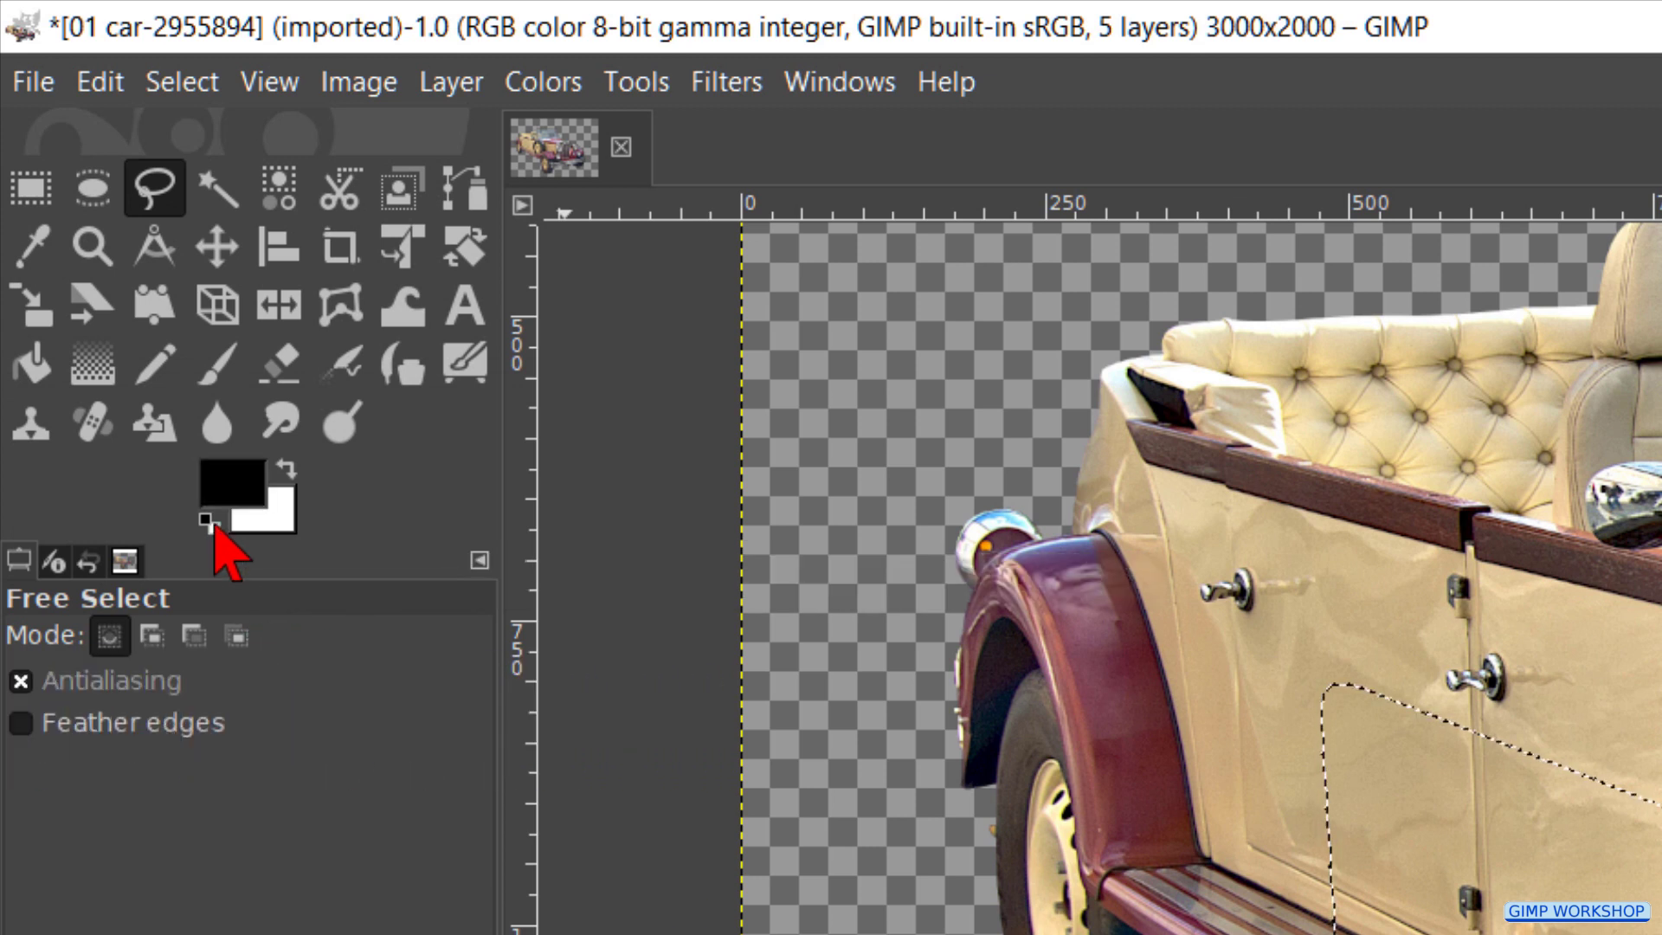
{"action": "left_click", "coordinate": [99, 81]}
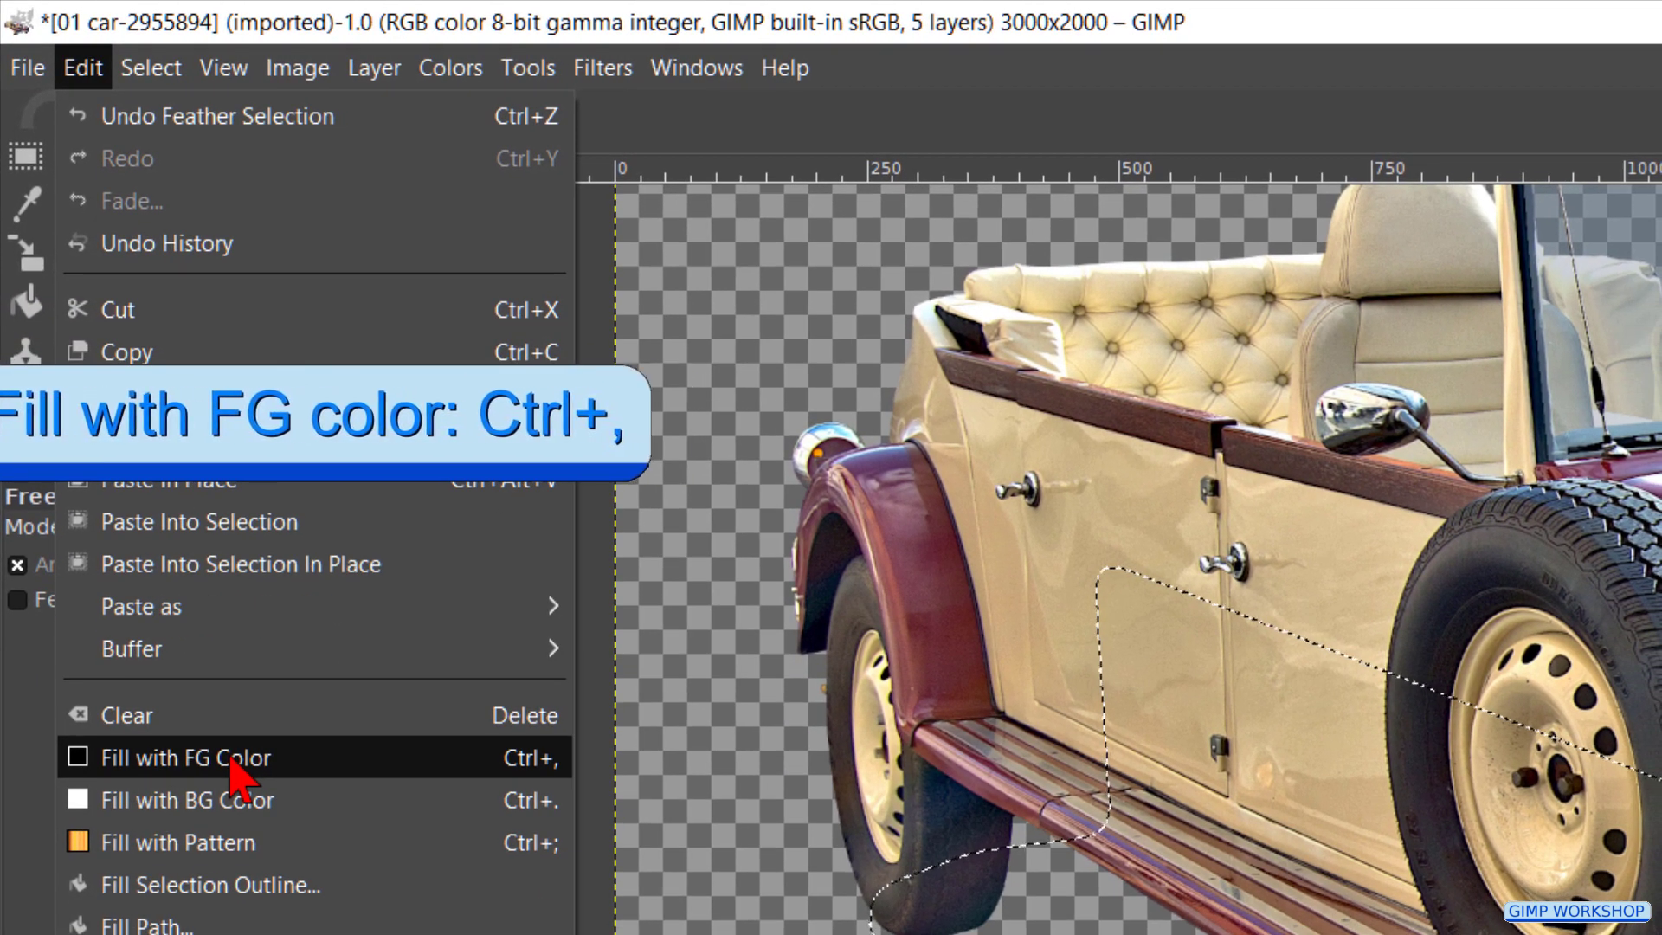
{"action": "left_click", "coordinate": [238, 758]}
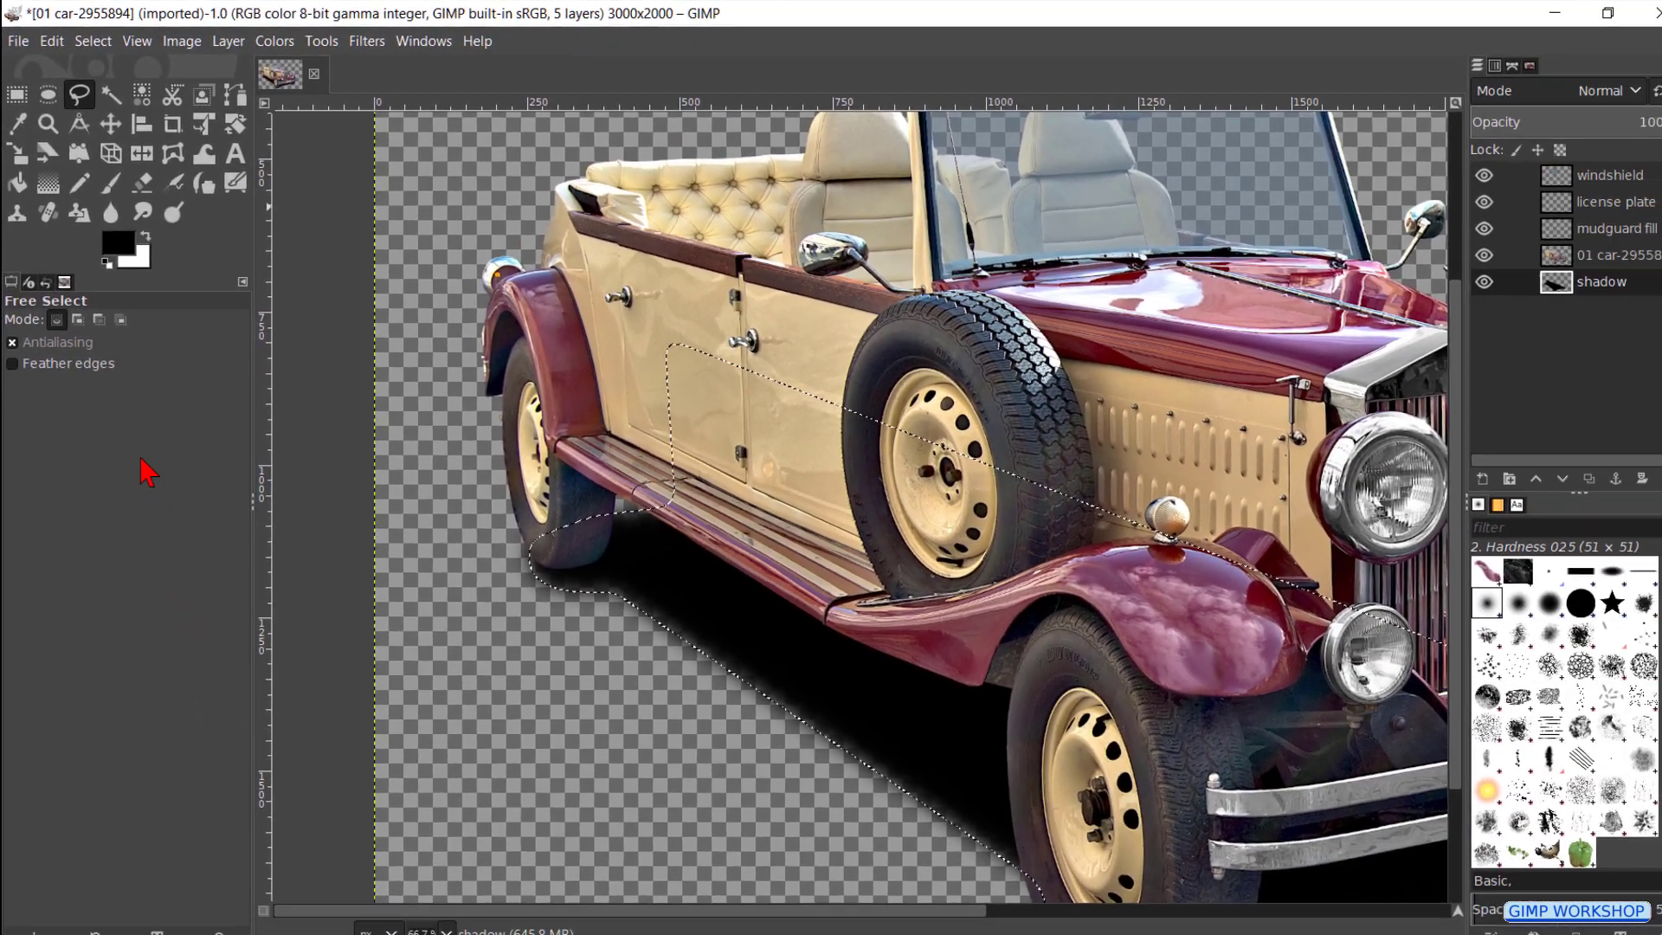
{"action": "key", "text": "ctrl+shift+a"}
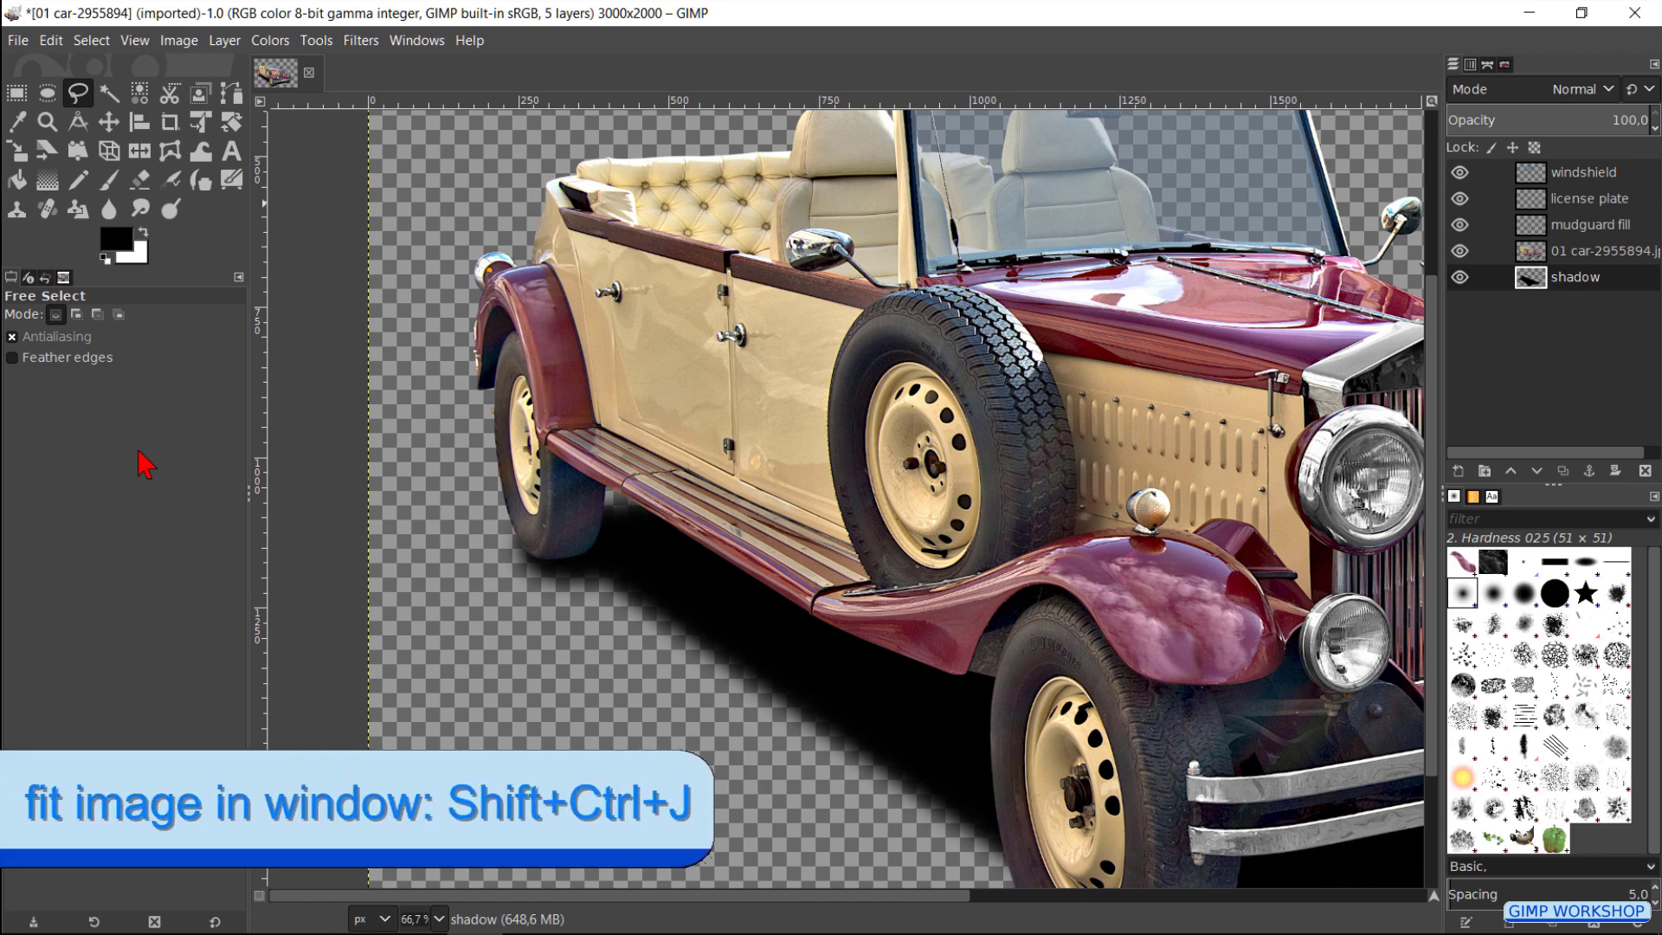
Step: Fit the image in the window and set the shadow layer's opacity to 73
{"action": "key", "text": "ctrl+shift+j"}
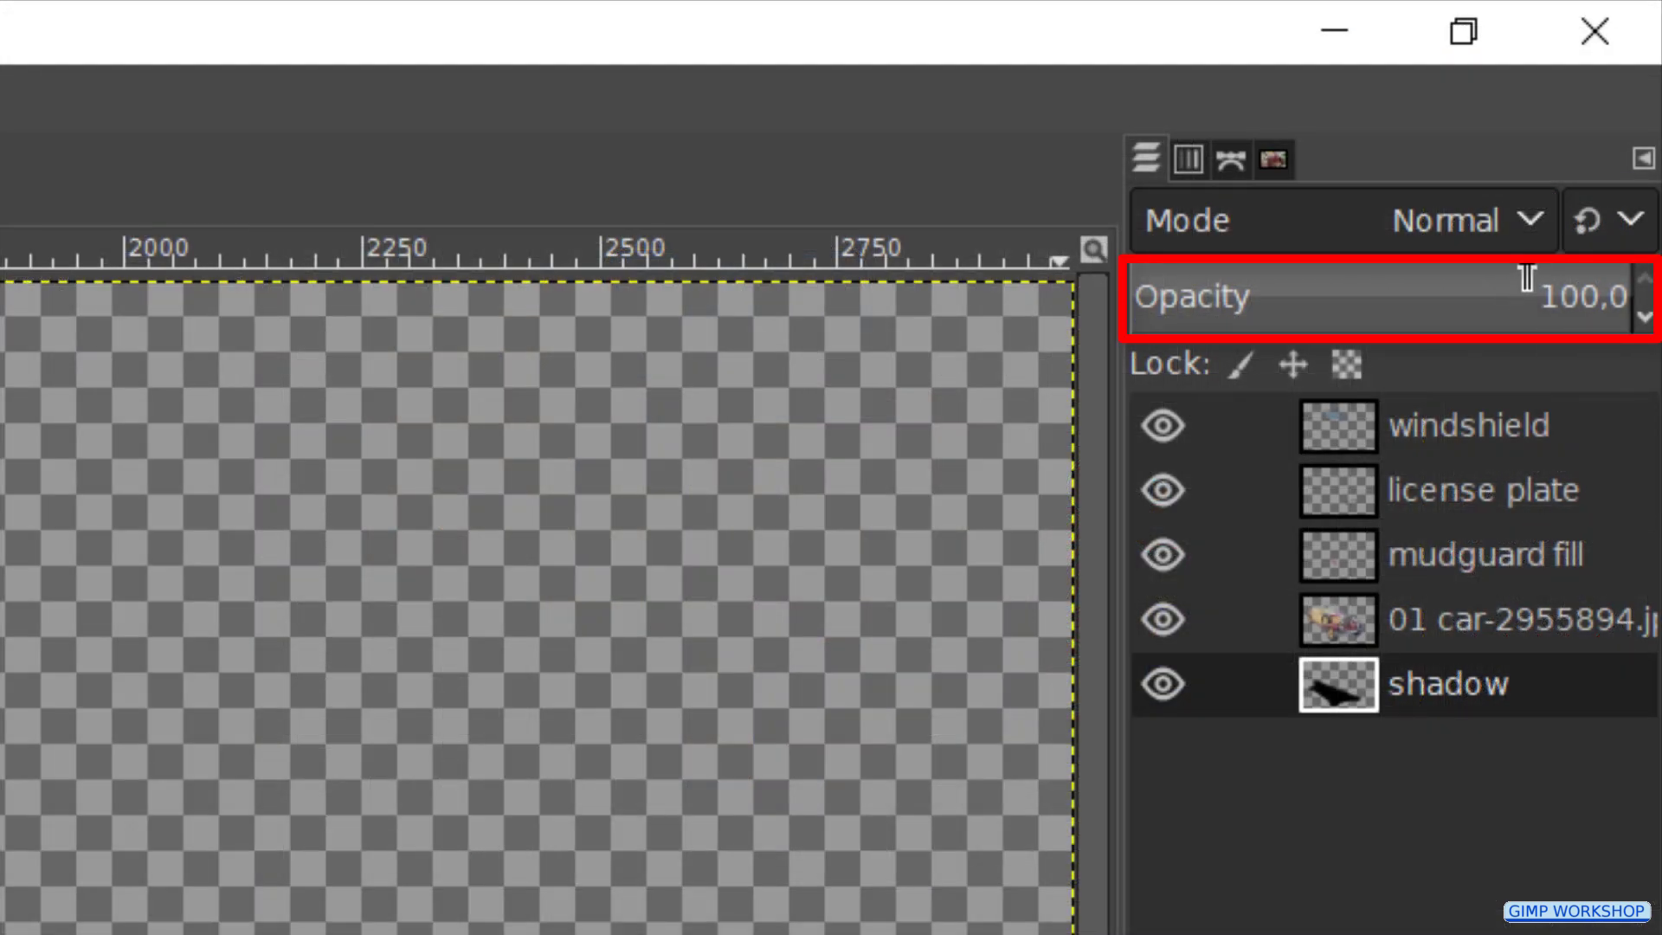
{"action": "left_click", "coordinate": [1529, 278]}
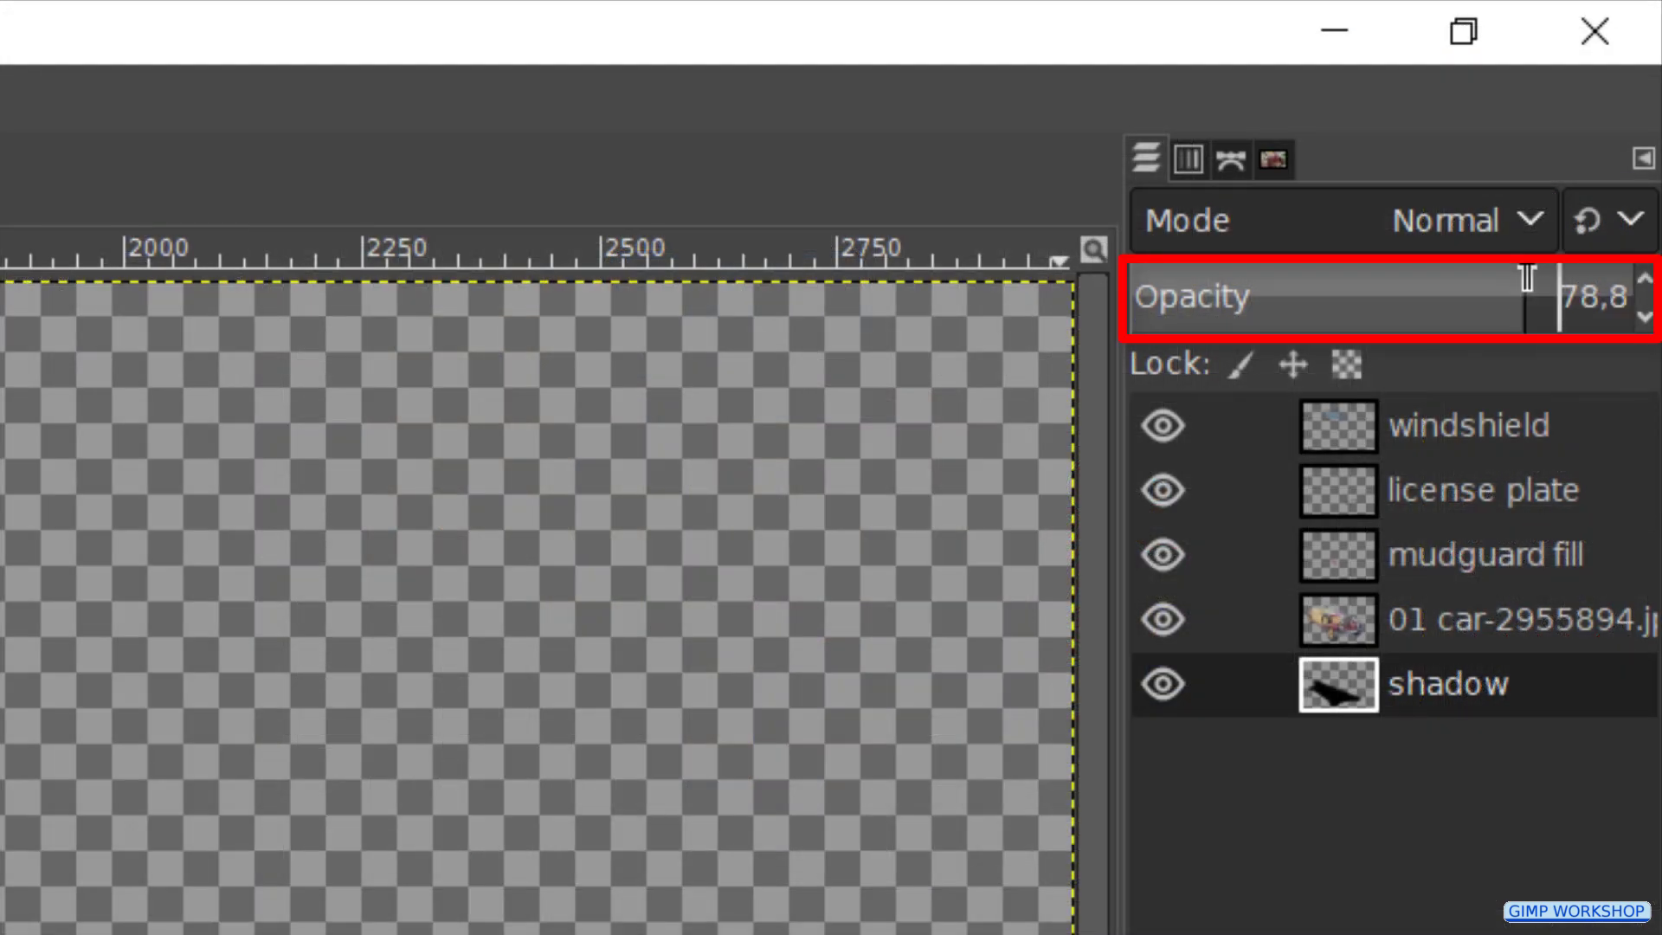
{"action": "left_click_drag", "start_coordinate": [1528, 278], "coordinate": [1496, 276]}
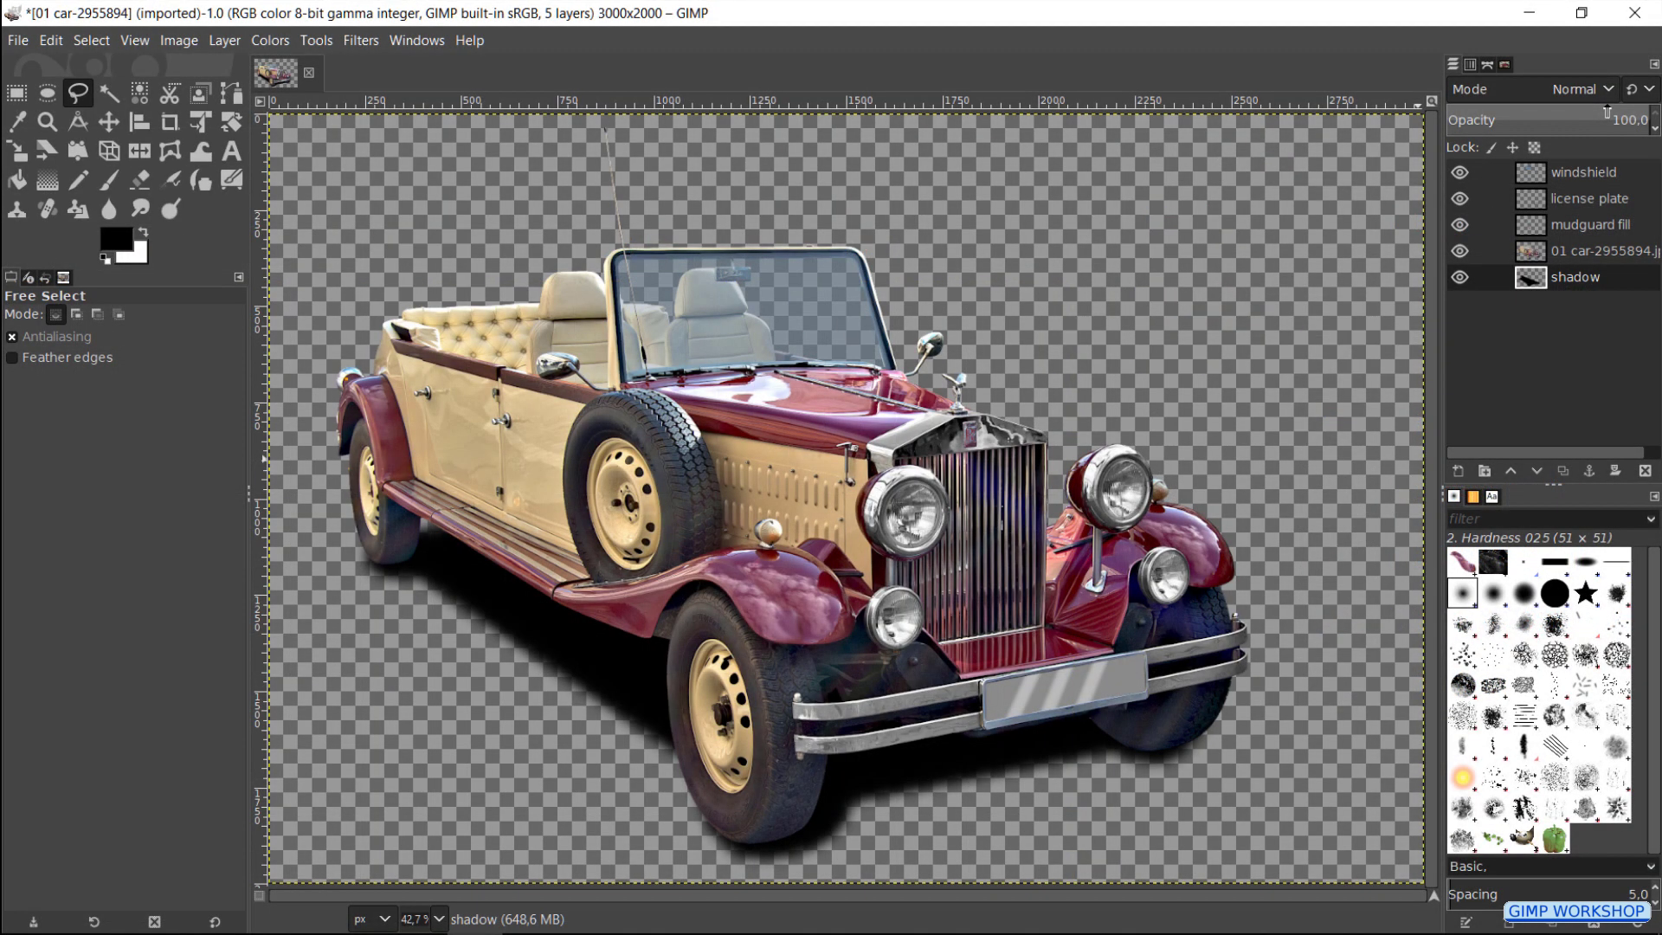
{"action": "left_click_drag", "start_coordinate": [1604, 117], "coordinate": [1608, 117]}
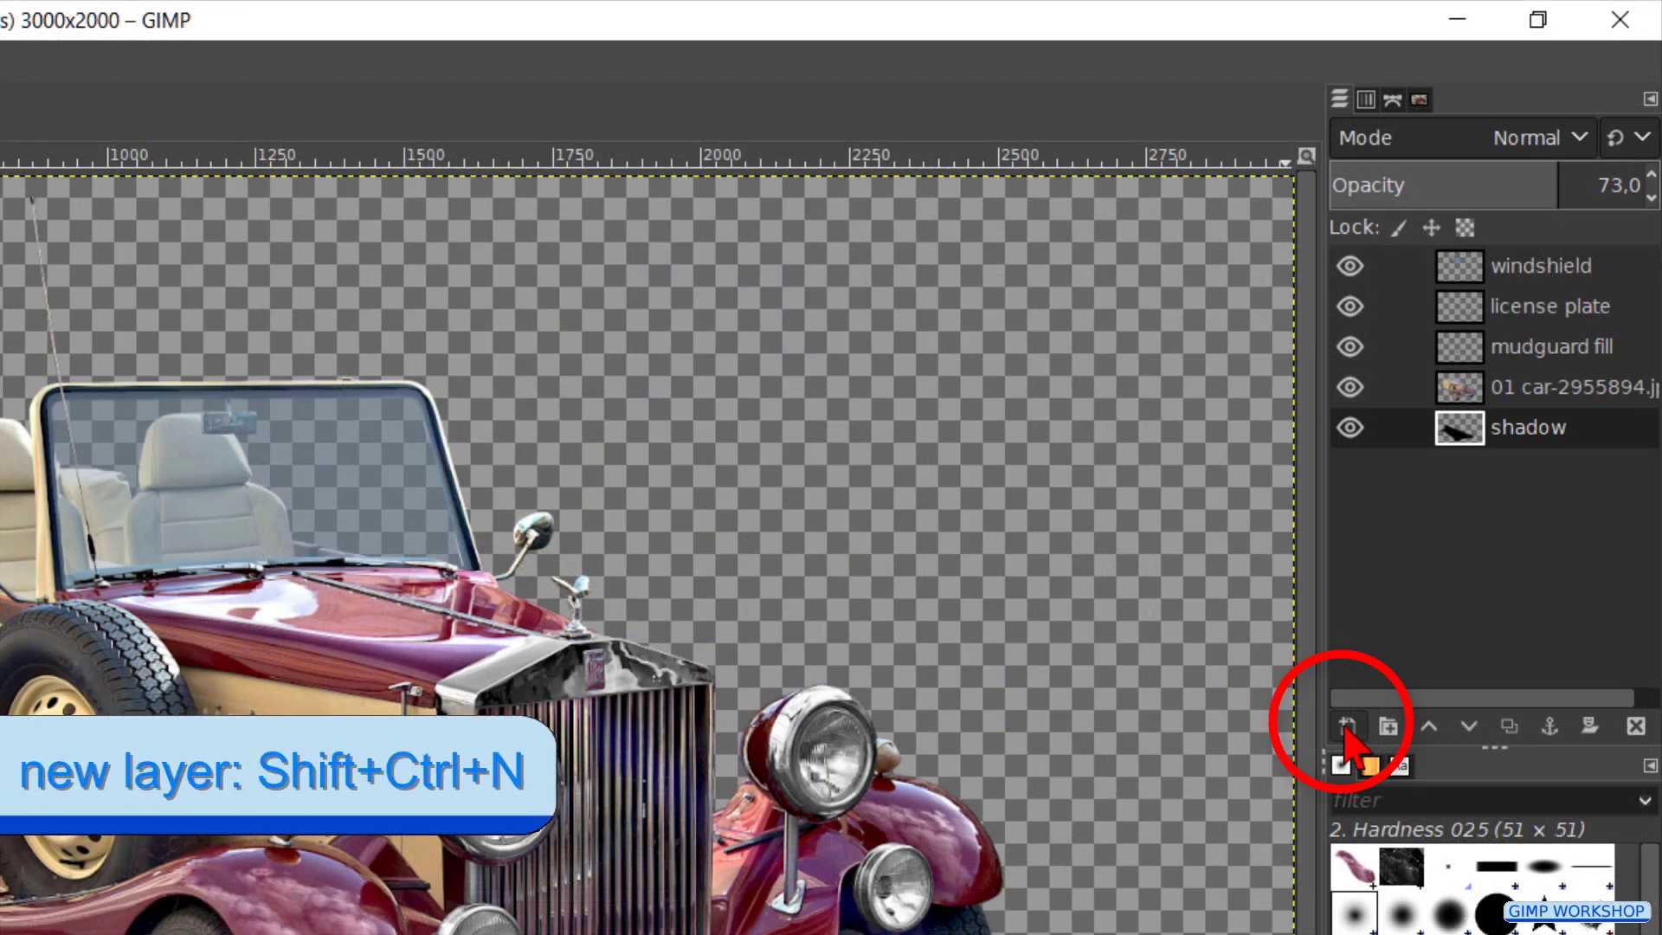
Step: Create a white-filled layer named 'background' and lower it beneath the shadow layer
{"action": "left_click", "coordinate": [1346, 727]}
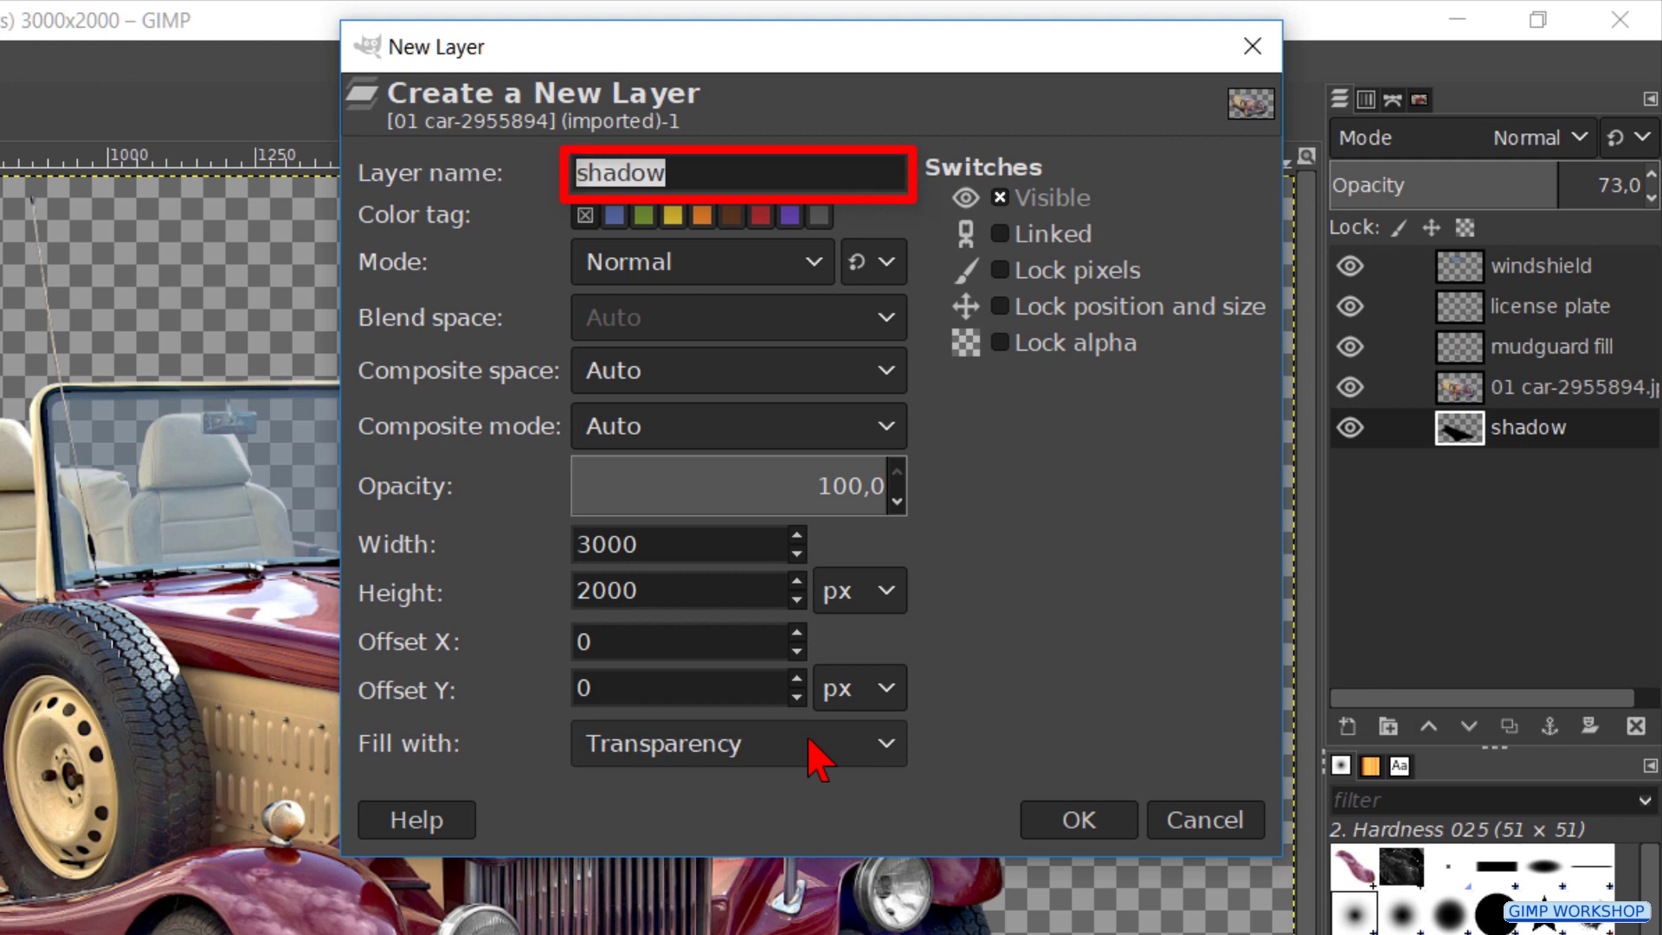
{"action": "type", "text": "background"}
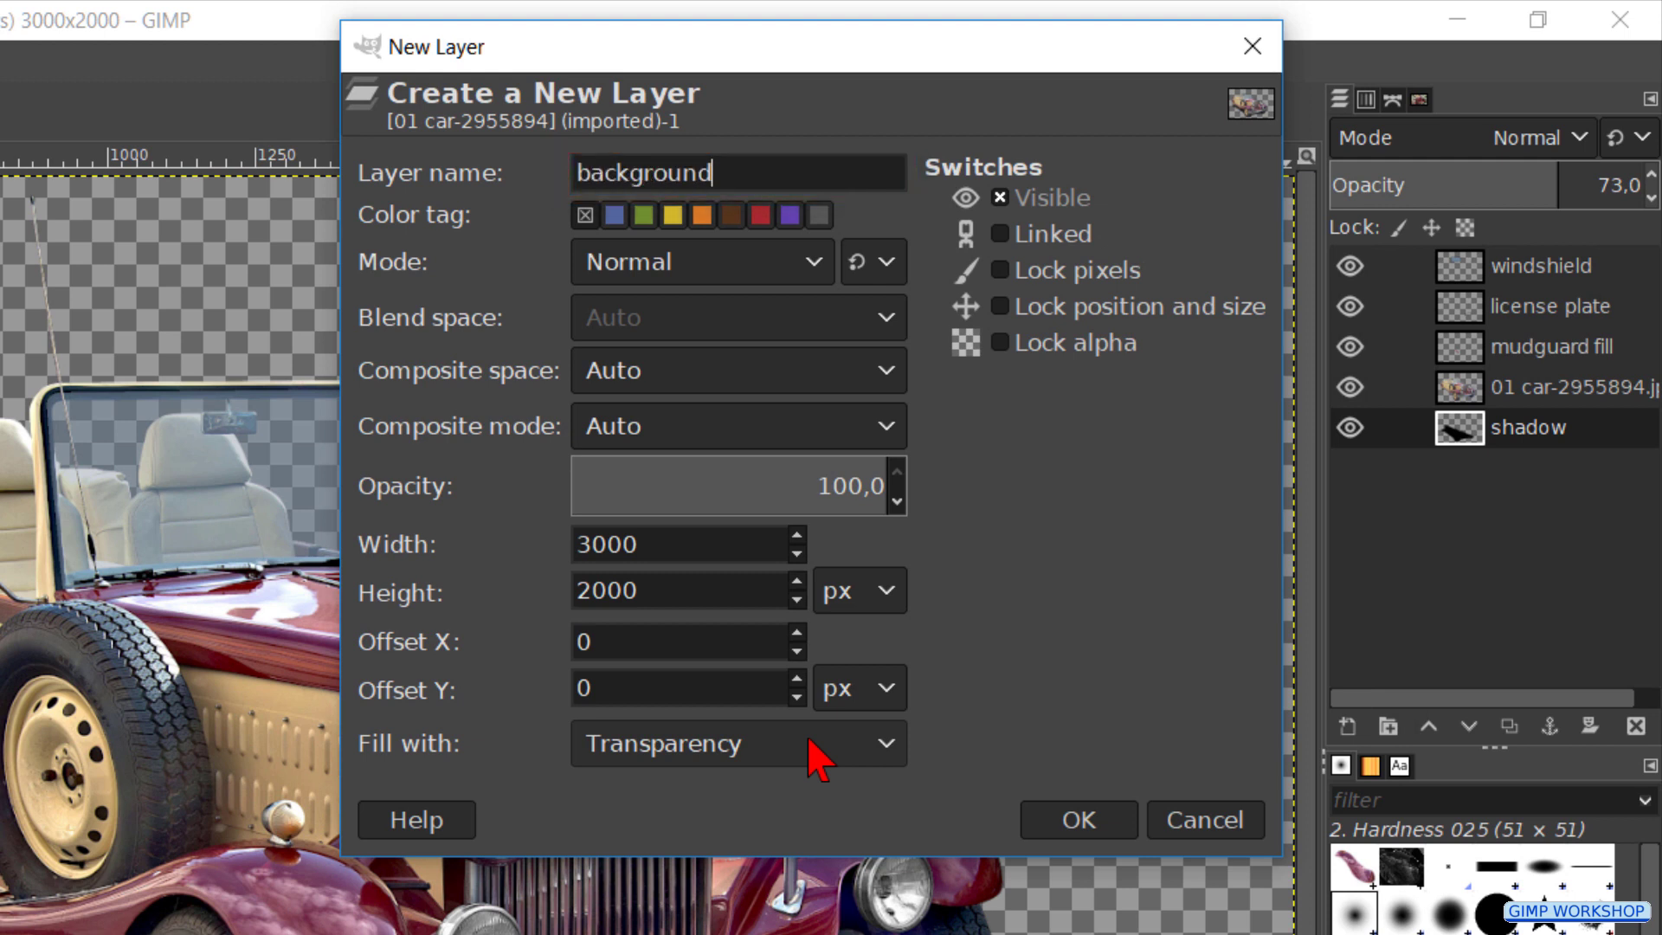
{"action": "left_click", "coordinate": [814, 756]}
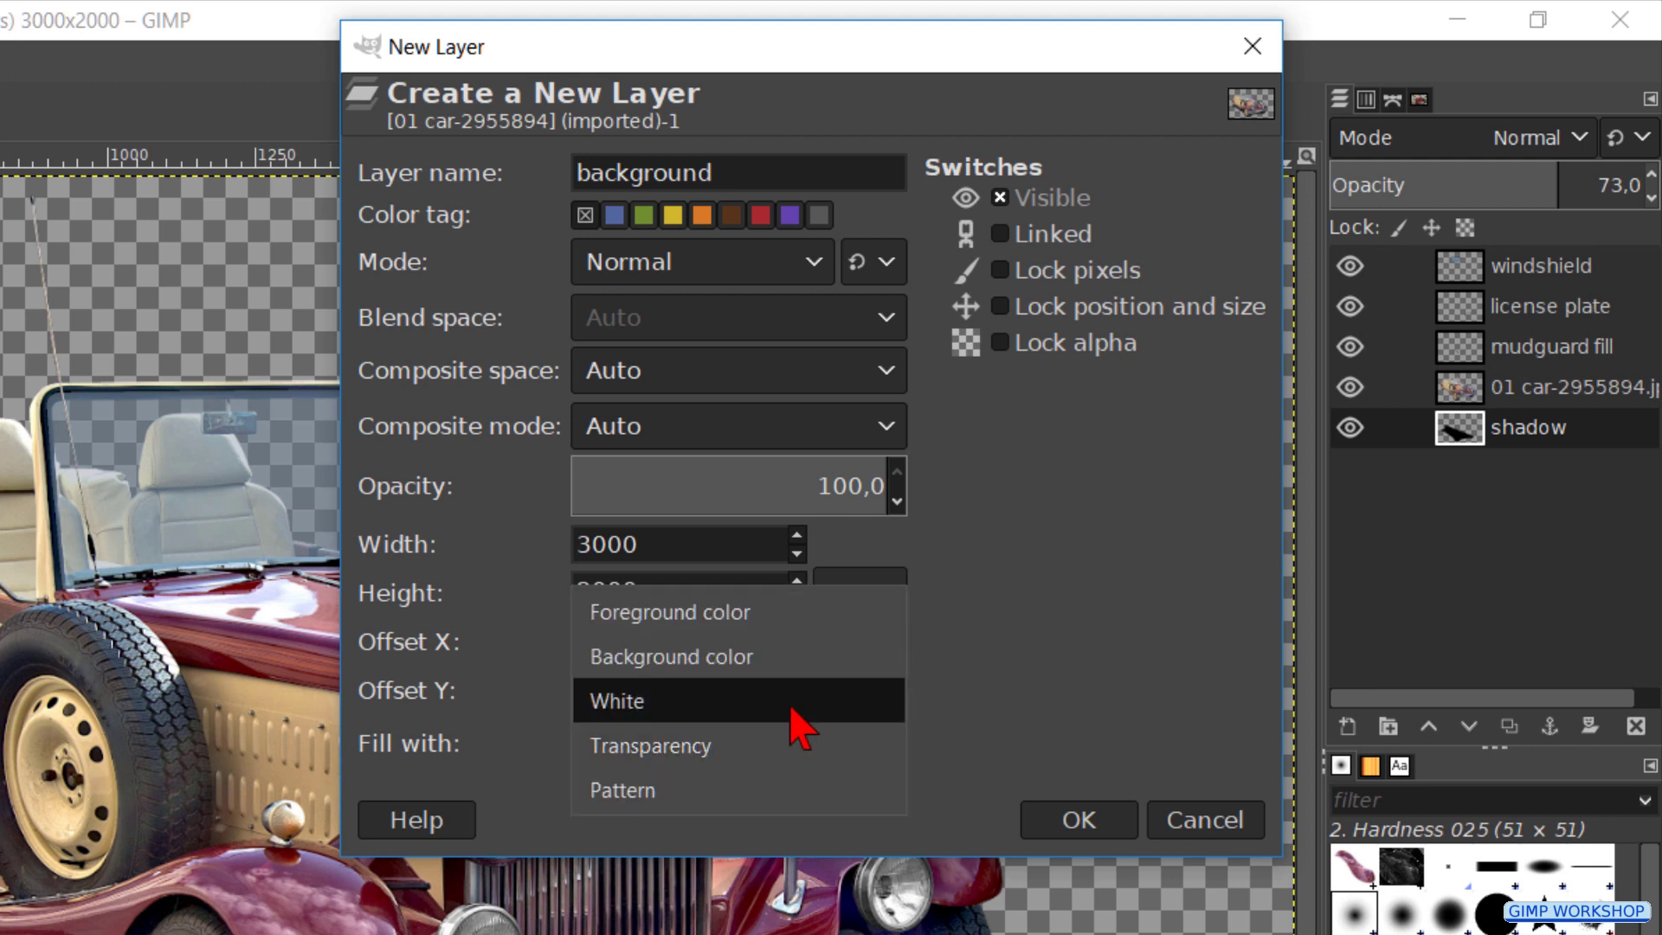
{"action": "left_click", "coordinate": [798, 708]}
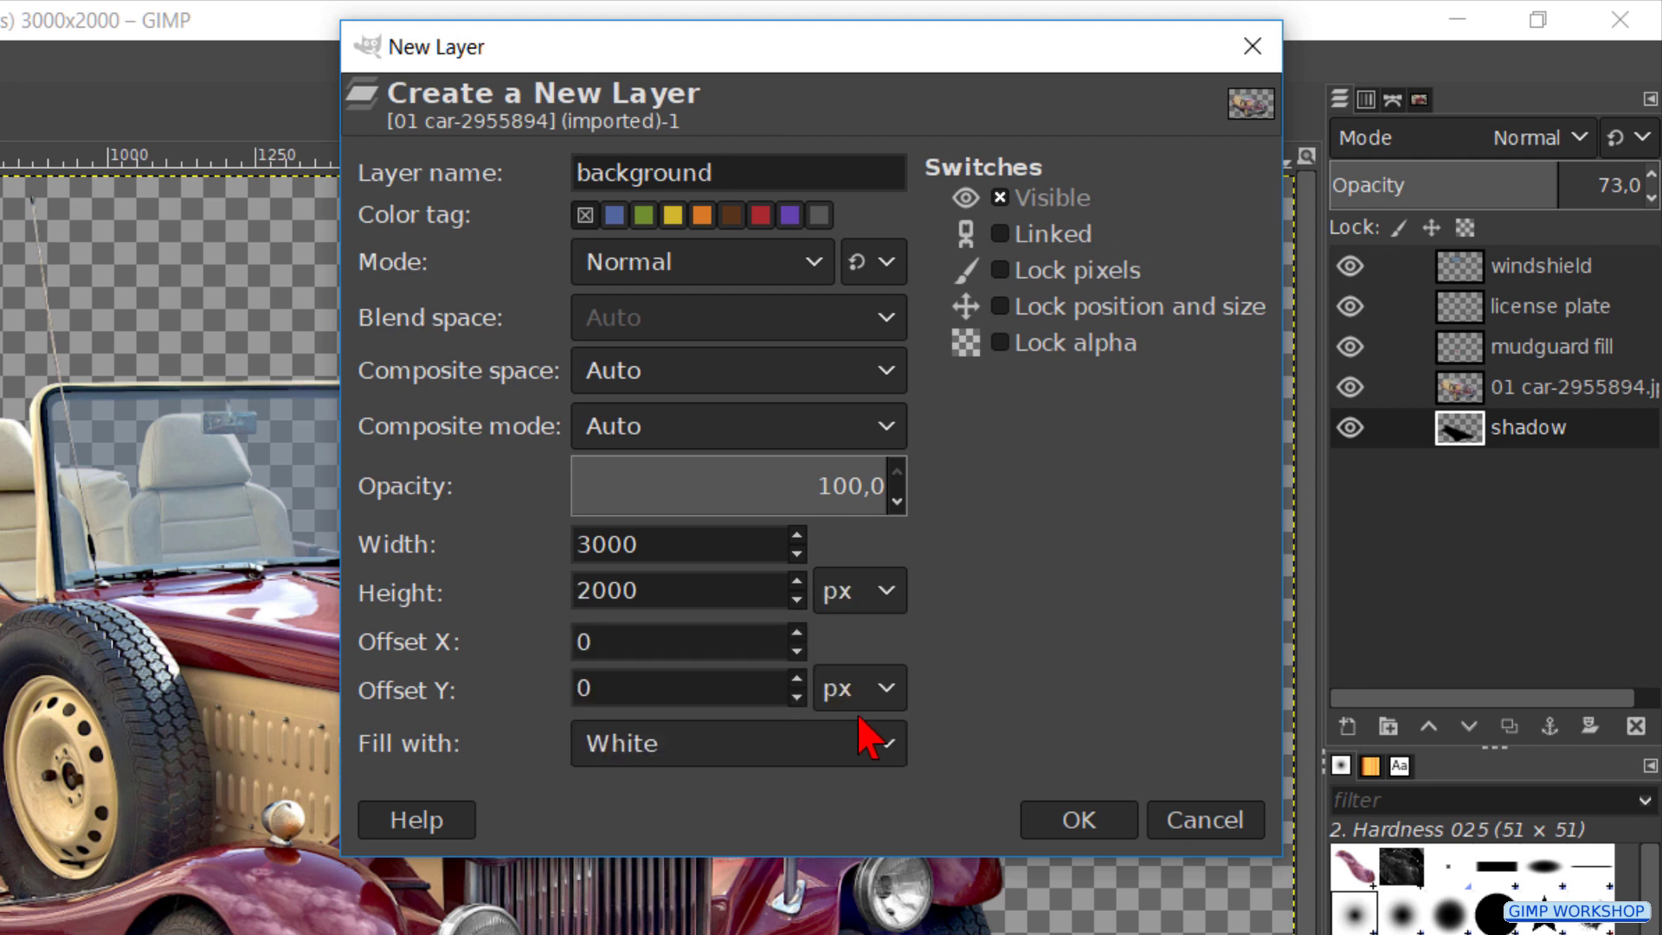
{"action": "left_click", "coordinate": [1097, 826]}
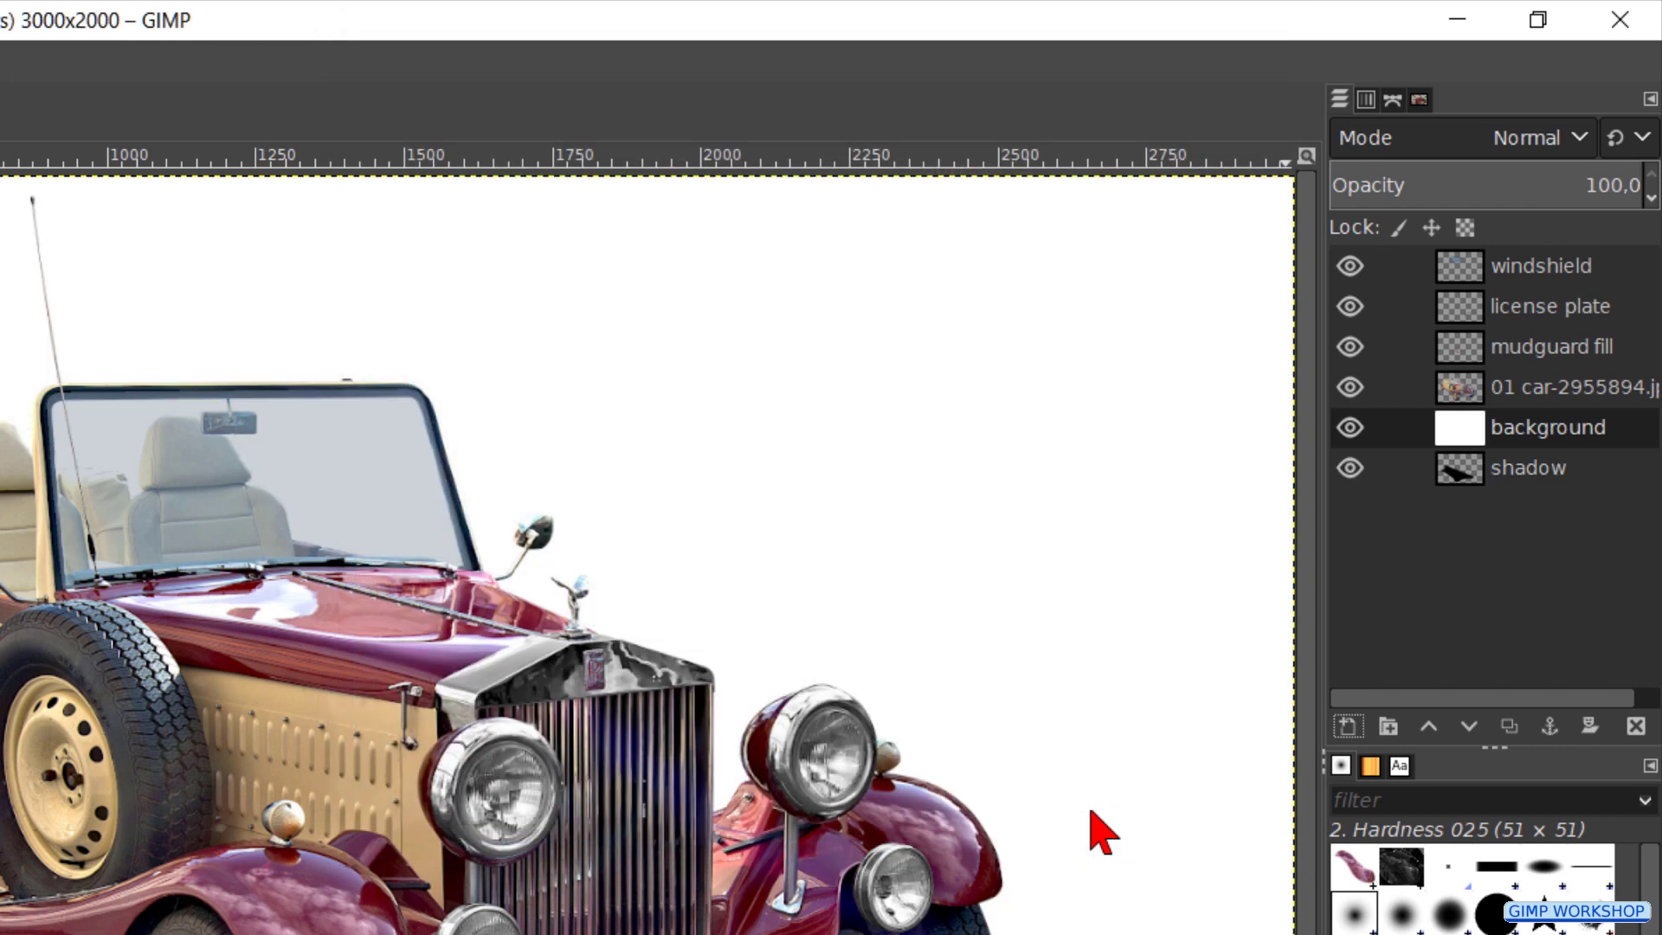
{"action": "left_click", "coordinate": [1468, 726]}
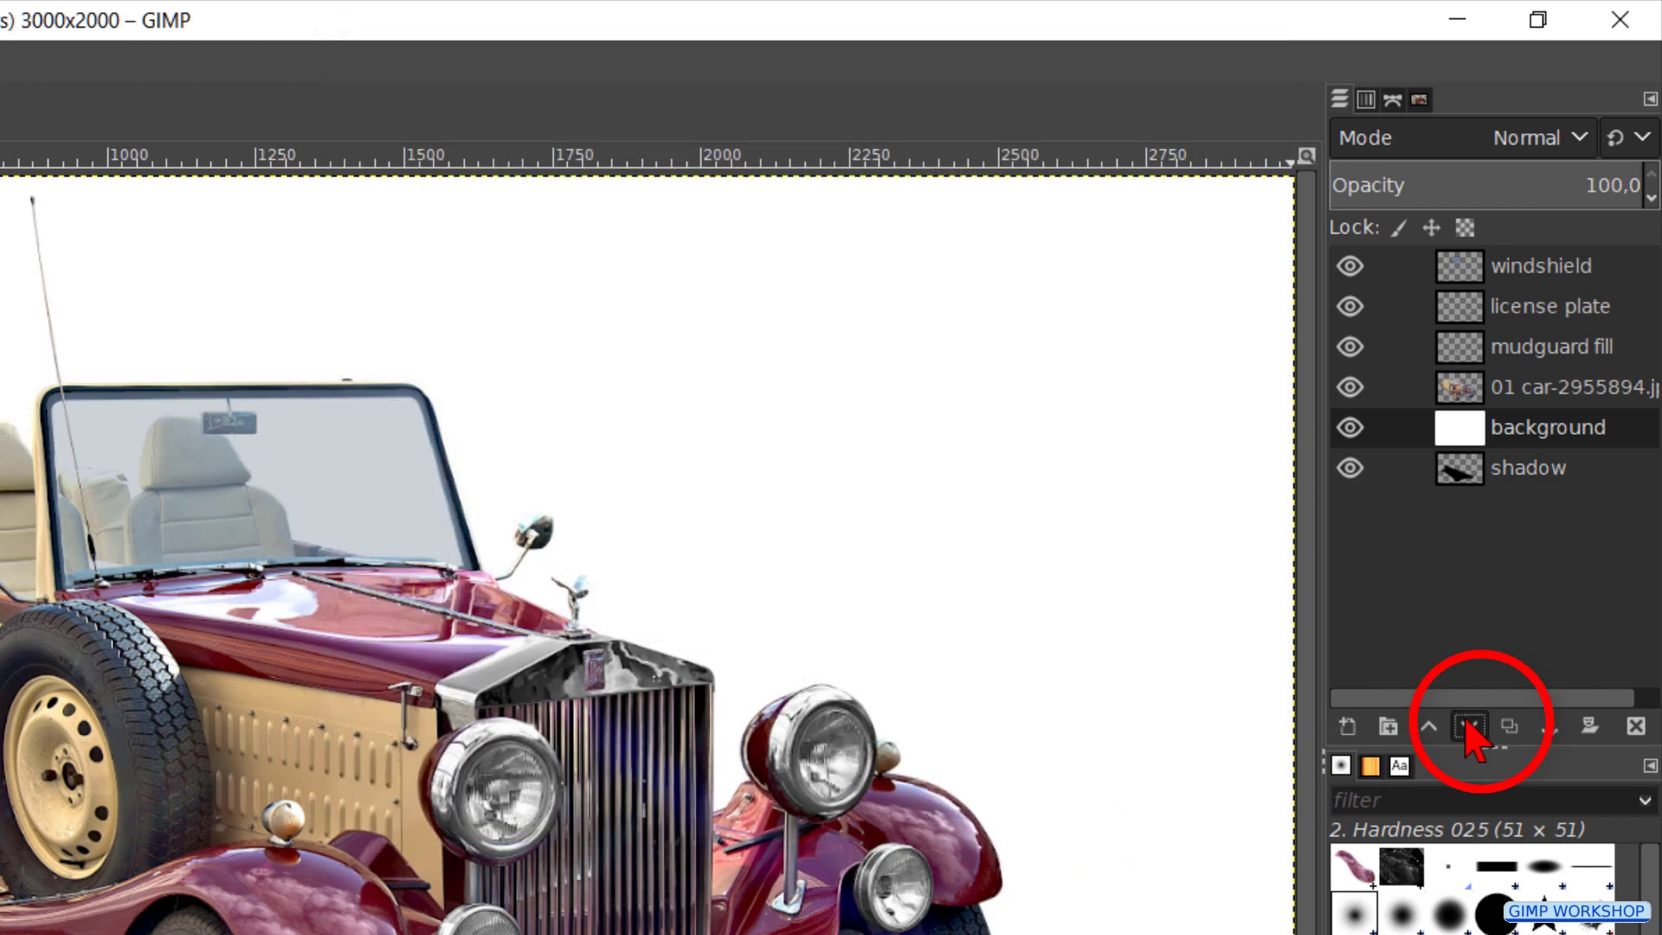
{"action": "left_click", "coordinate": [1468, 726]}
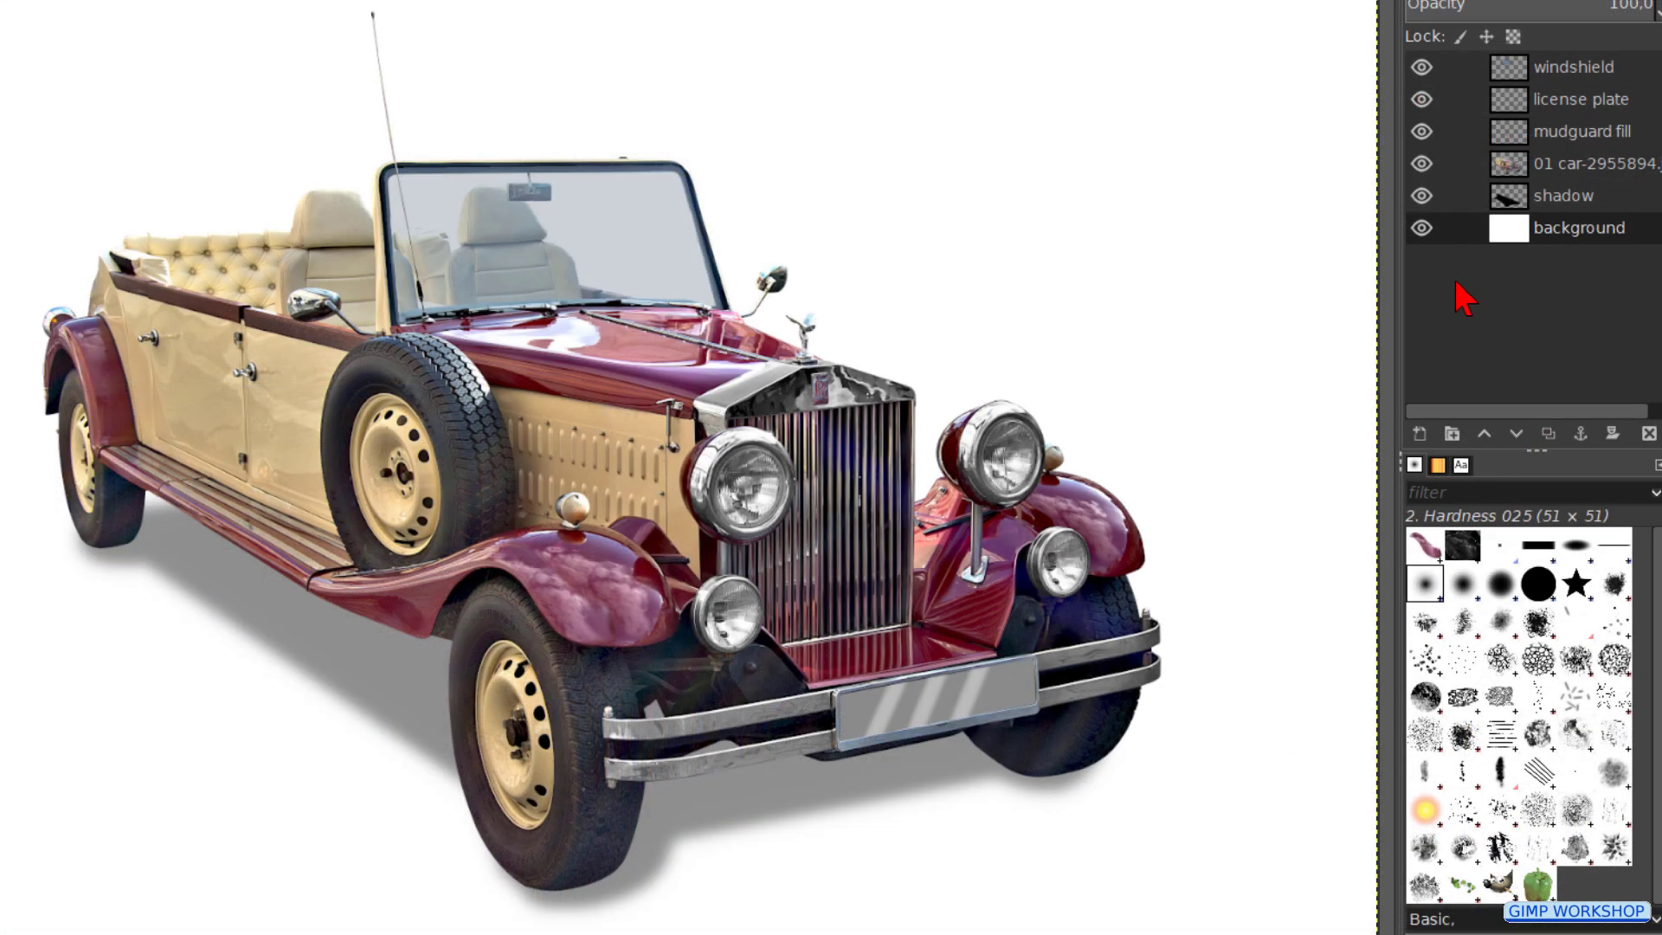
Step: Toggle the background layer's visibility off, on, then off again, leaving it hidden
{"action": "left_click", "coordinate": [1422, 229]}
{"action": "left_click", "coordinate": [1422, 232]}
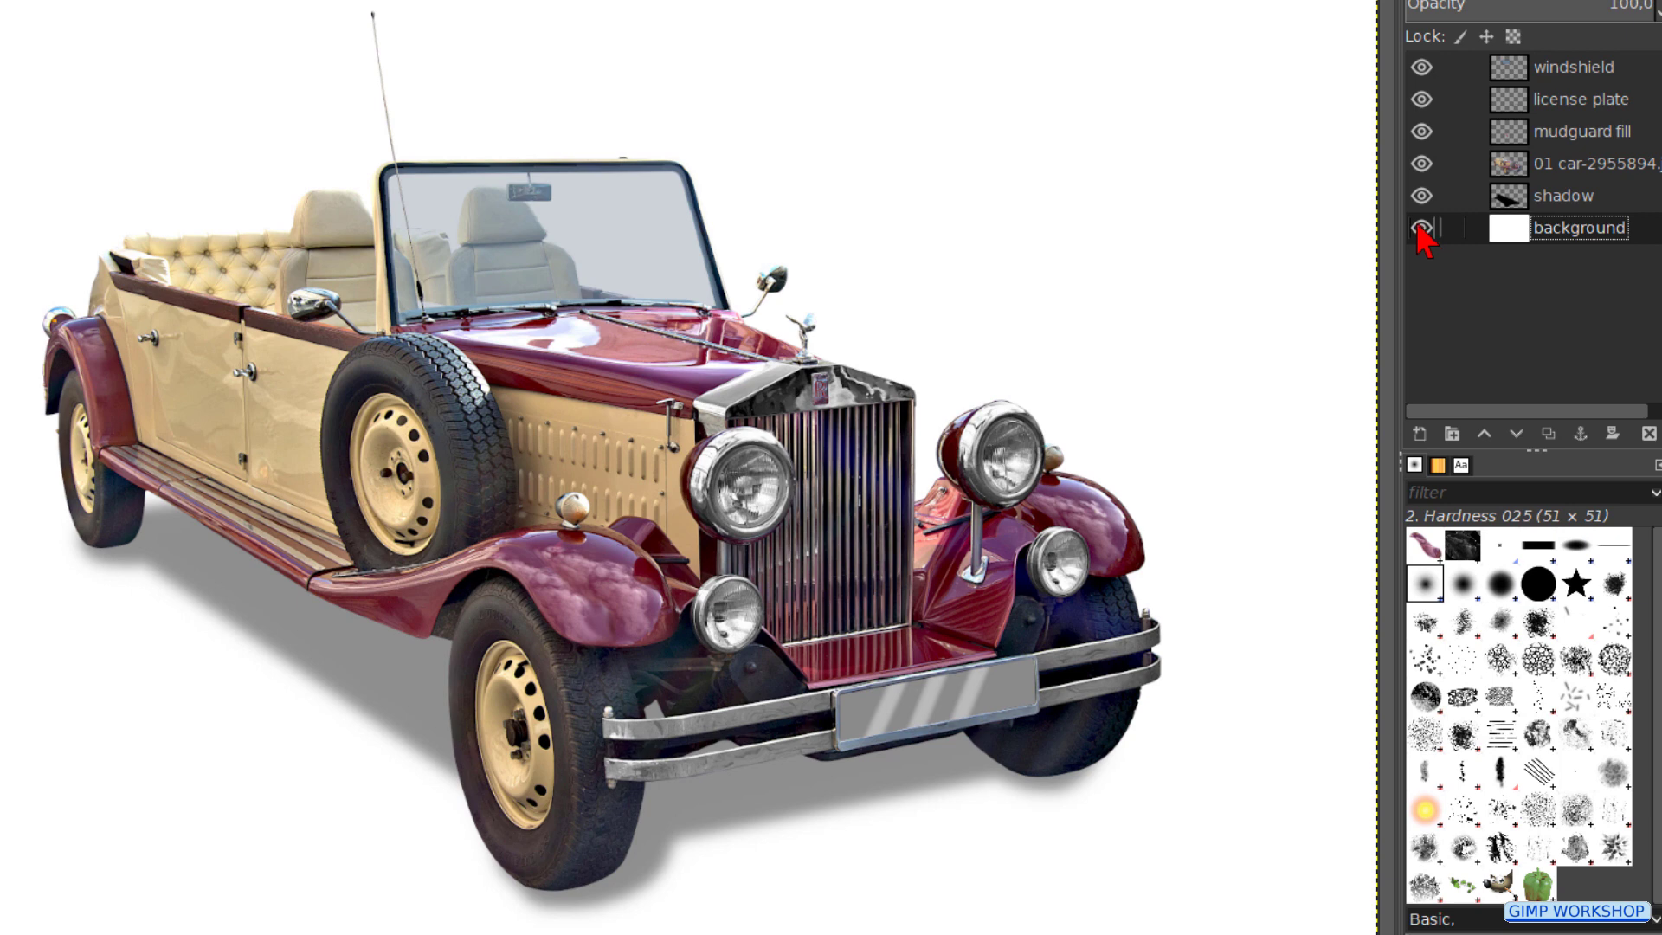
{"action": "left_click", "coordinate": [1422, 228]}
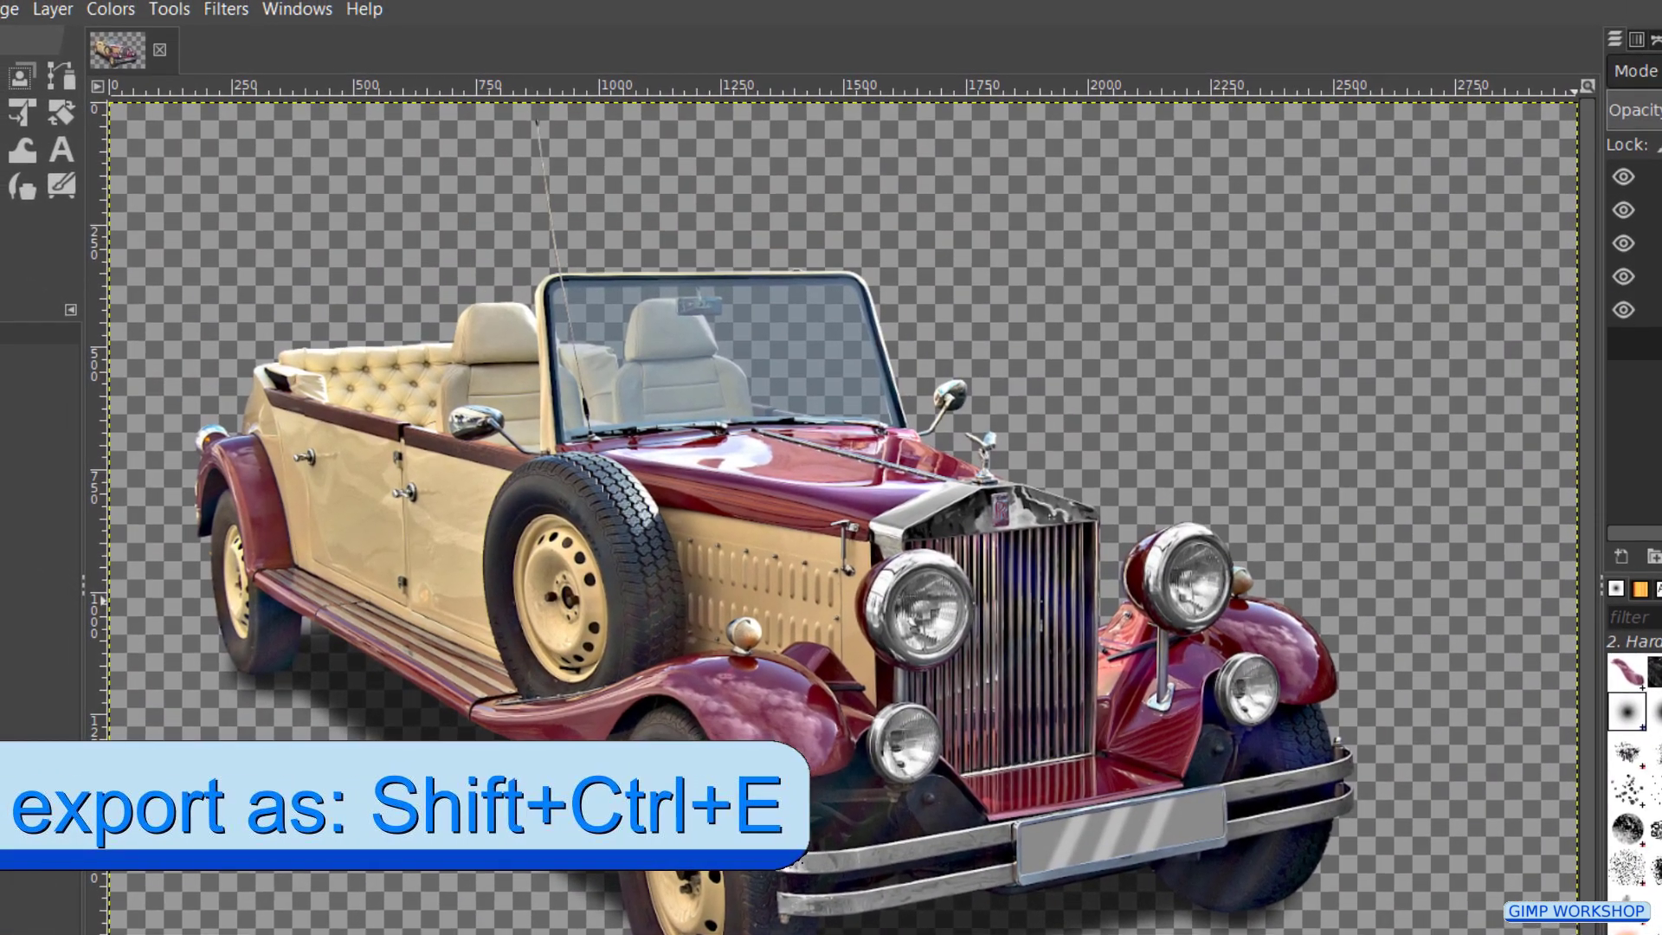
Step: Open the export dialog to save the image as final.jpg in 'tu 128 isolate car'
{"action": "key", "text": "ctrl+shift+e"}
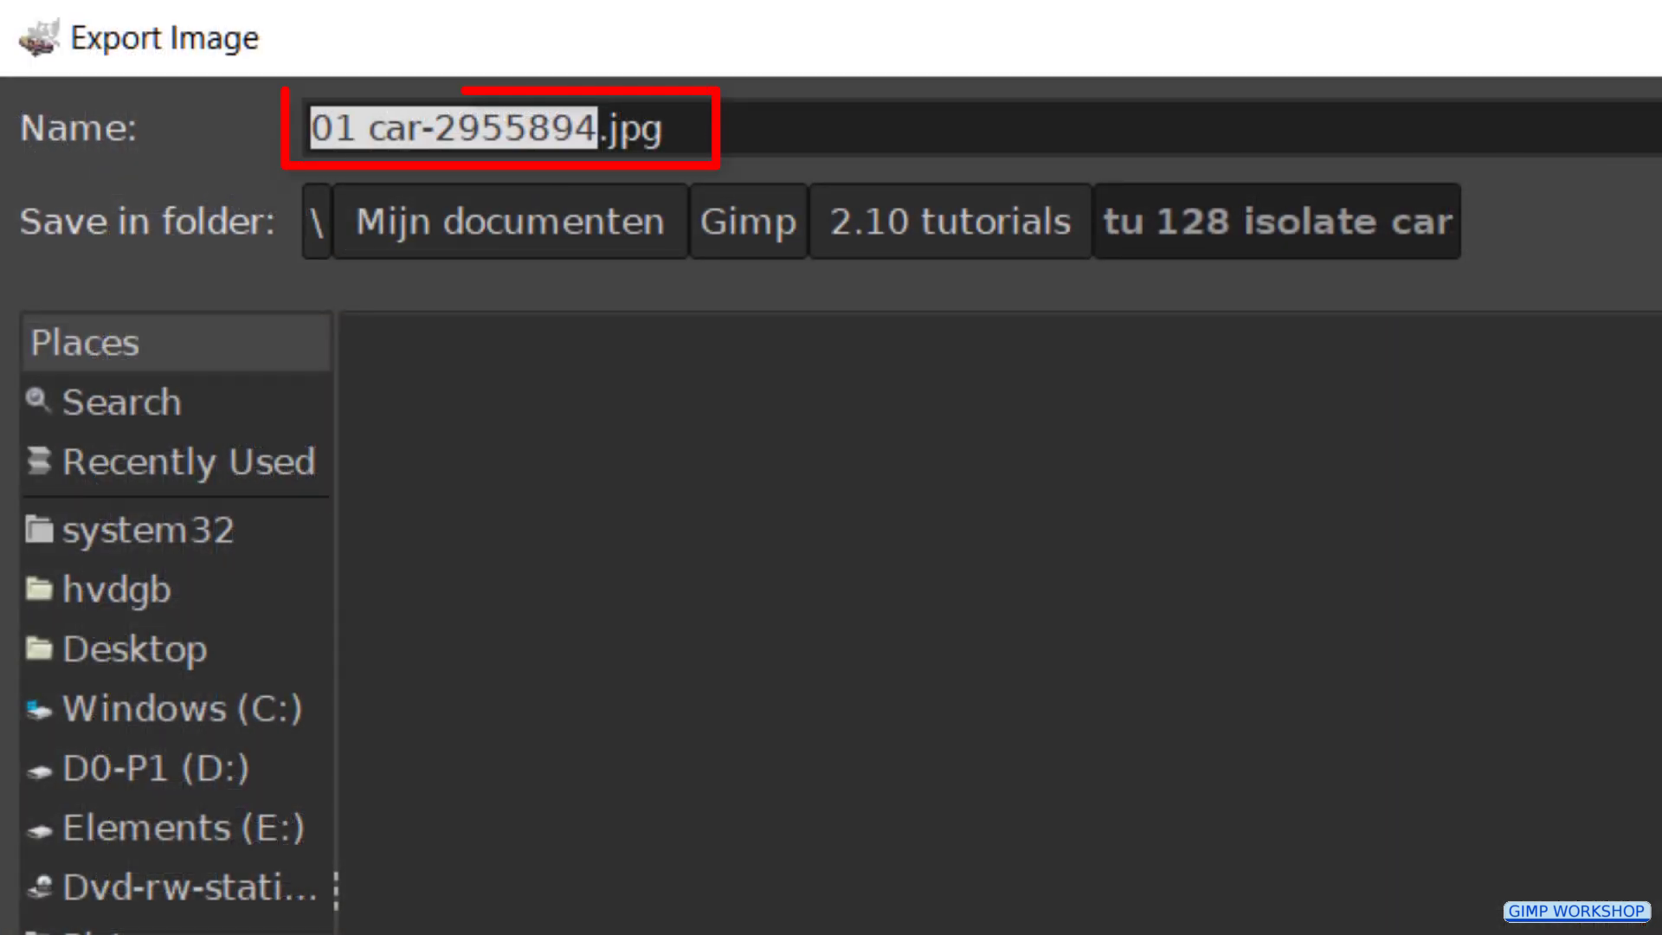
{"action": "type", "text": "final"}
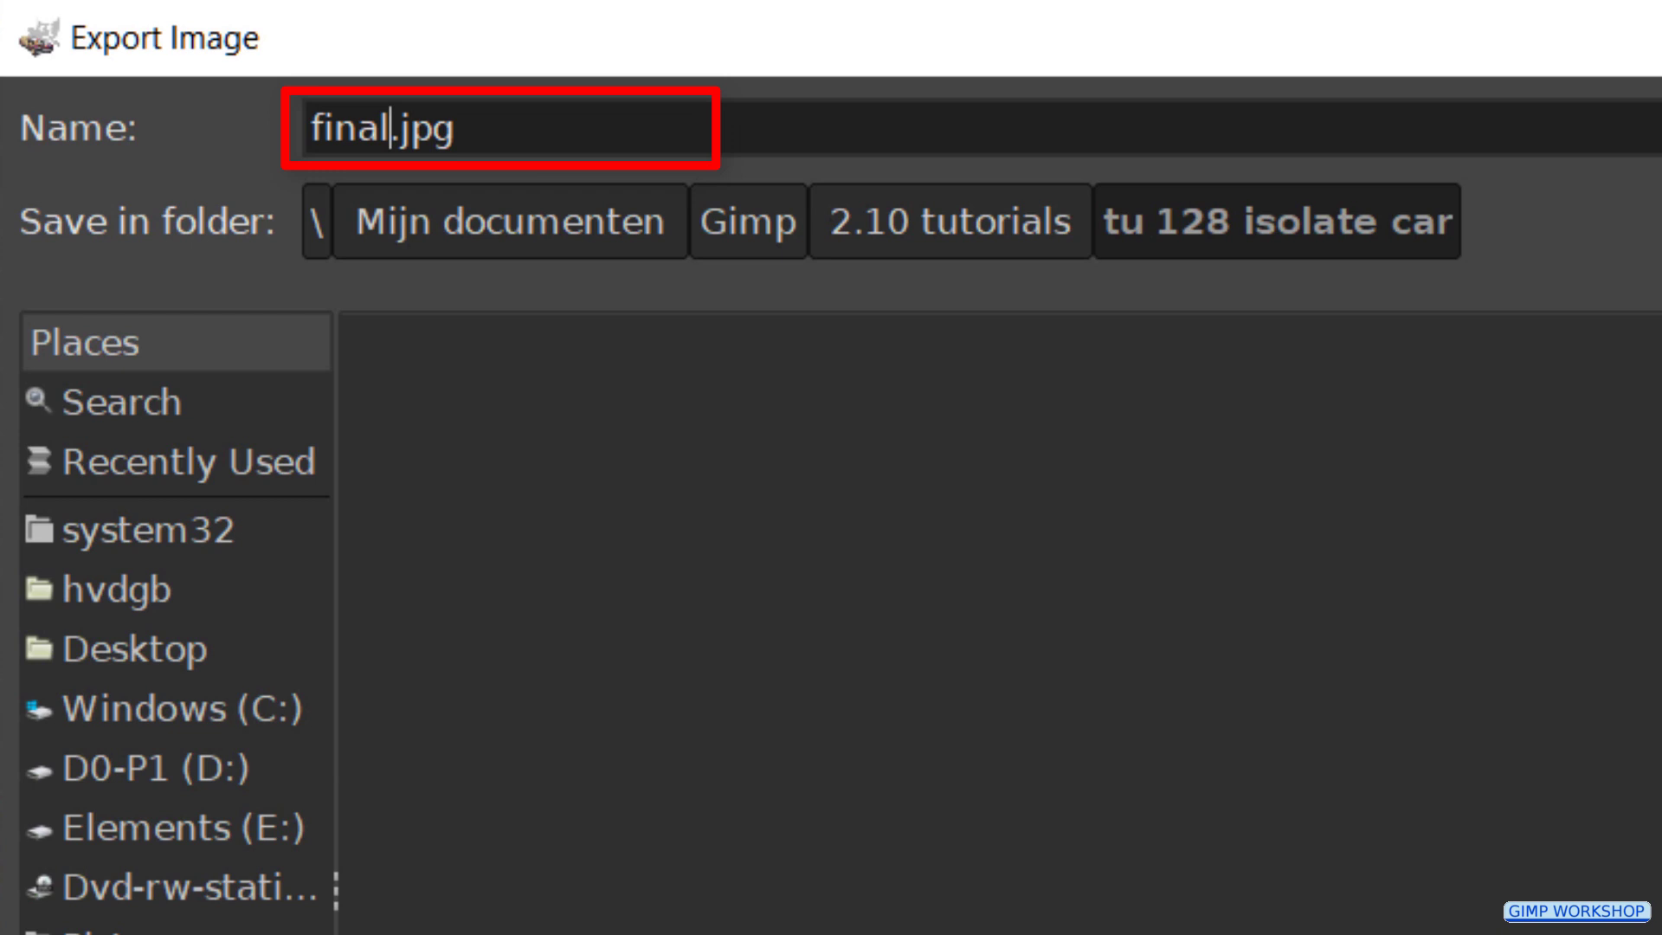